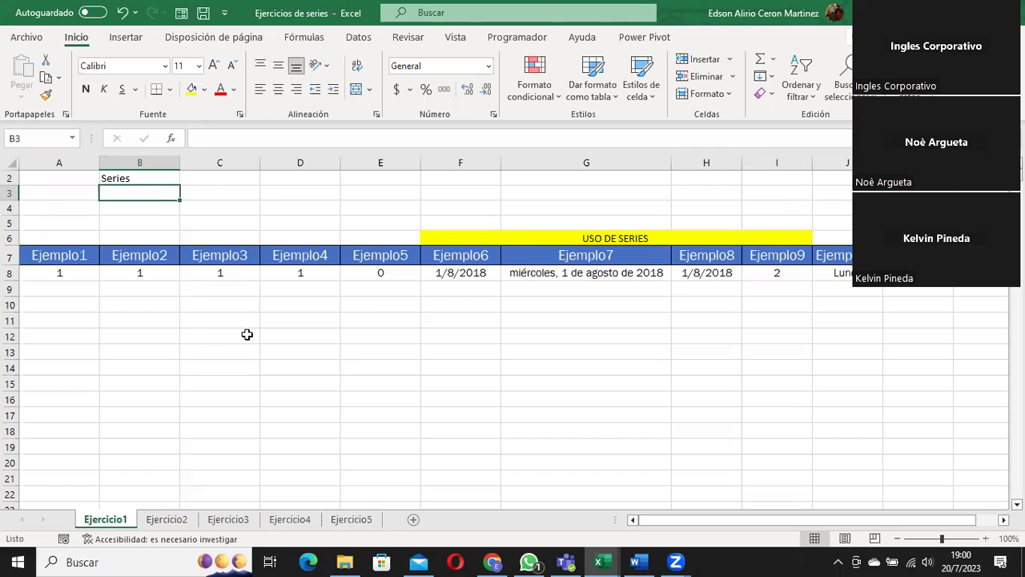
Read the instruction notes for the Ejemplo1 through Ejemplo11 columns.
{"action": "left_click", "coordinate": [69, 289]}
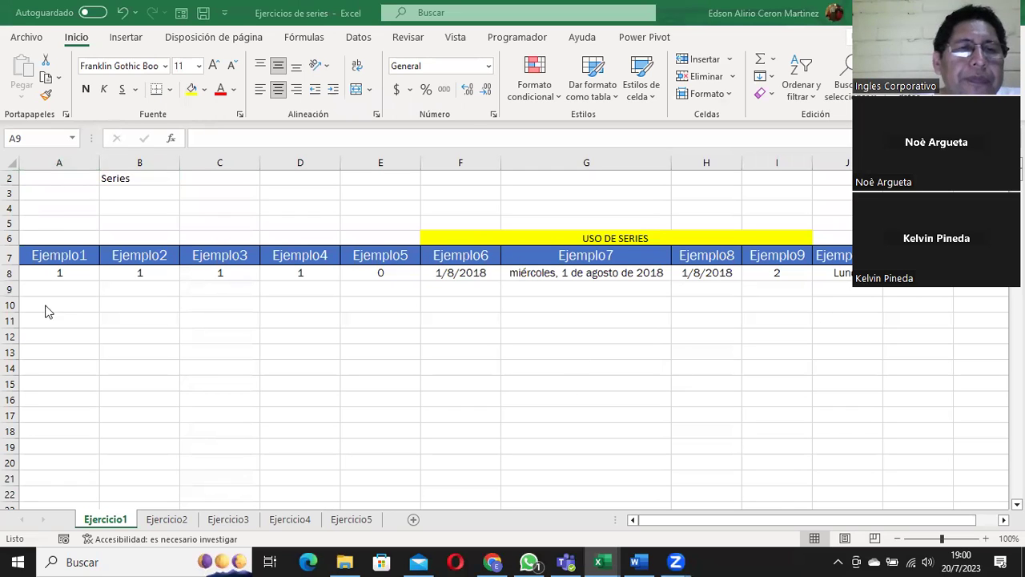
{"action": "left_click", "coordinate": [78, 258]}
{"action": "left_click", "coordinate": [177, 256]}
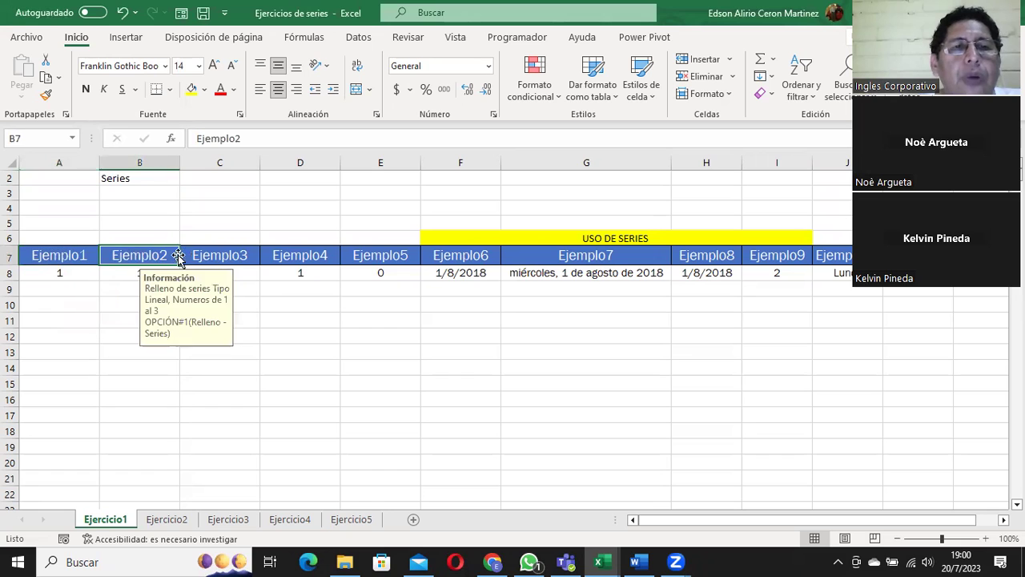
{"action": "left_click", "coordinate": [208, 256]}
{"action": "left_click", "coordinate": [294, 258]}
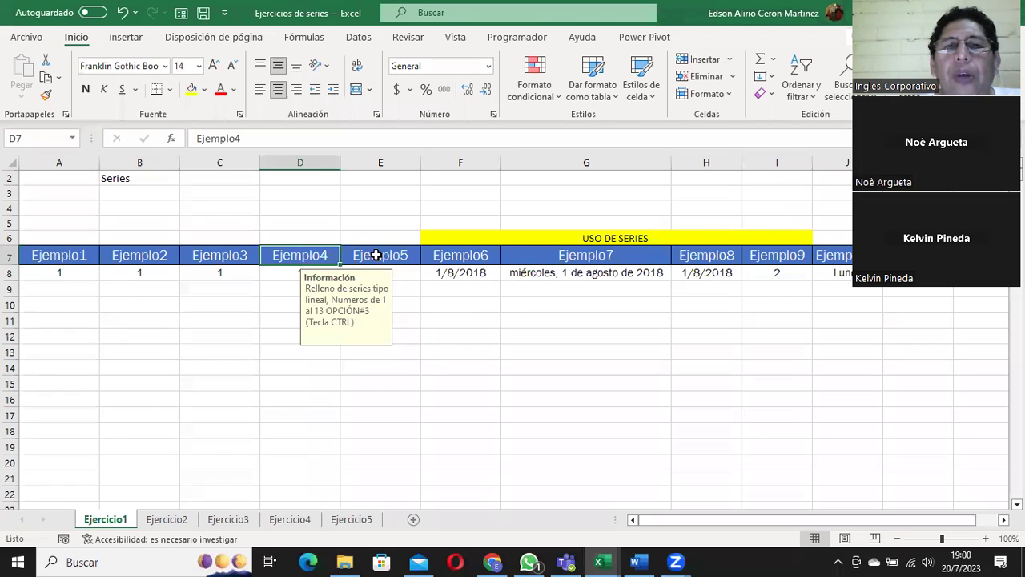
{"action": "left_click", "coordinate": [376, 255]}
{"action": "left_click", "coordinate": [480, 255]}
{"action": "left_click", "coordinate": [565, 253]}
{"action": "left_click", "coordinate": [712, 254]}
{"action": "left_click", "coordinate": [767, 256]}
{"action": "left_click", "coordinate": [835, 256]}
{"action": "left_click", "coordinate": [877, 255]}
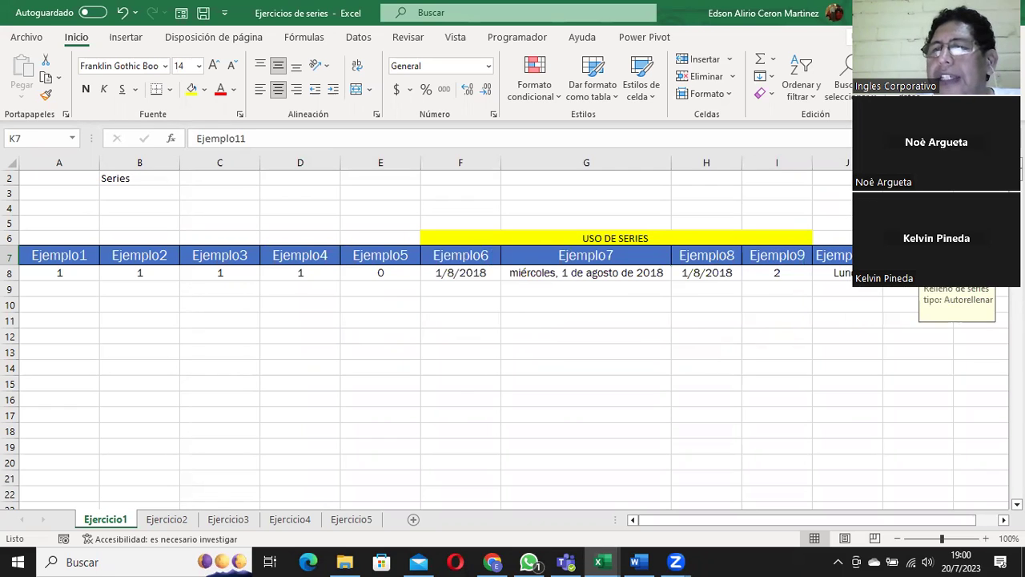
Reread the Ejemplo1 instructions note several times, dismissing it each time.
{"action": "left_click", "coordinate": [76, 255]}
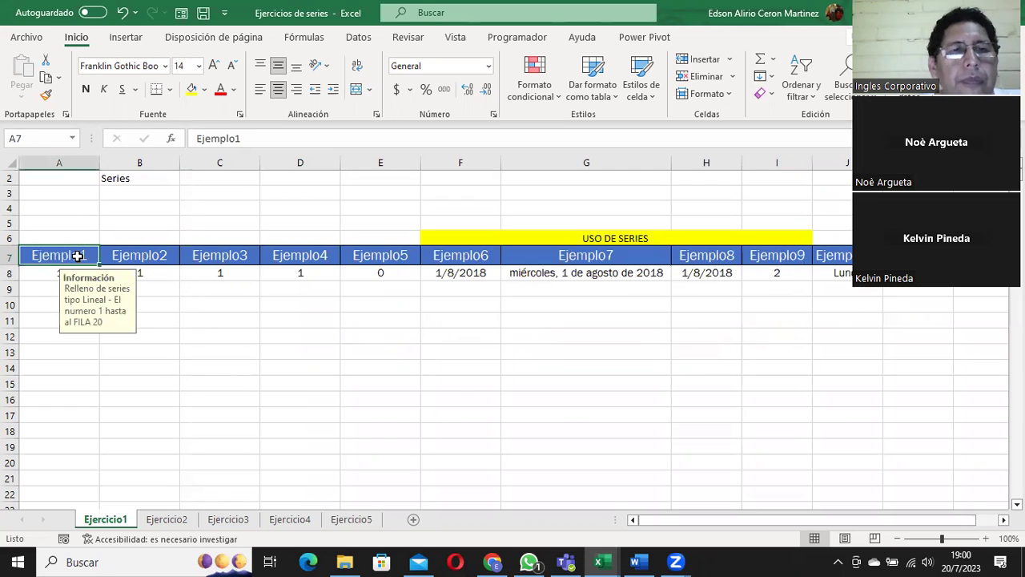
{"action": "left_click", "coordinate": [332, 338]}
{"action": "left_click", "coordinate": [48, 257]}
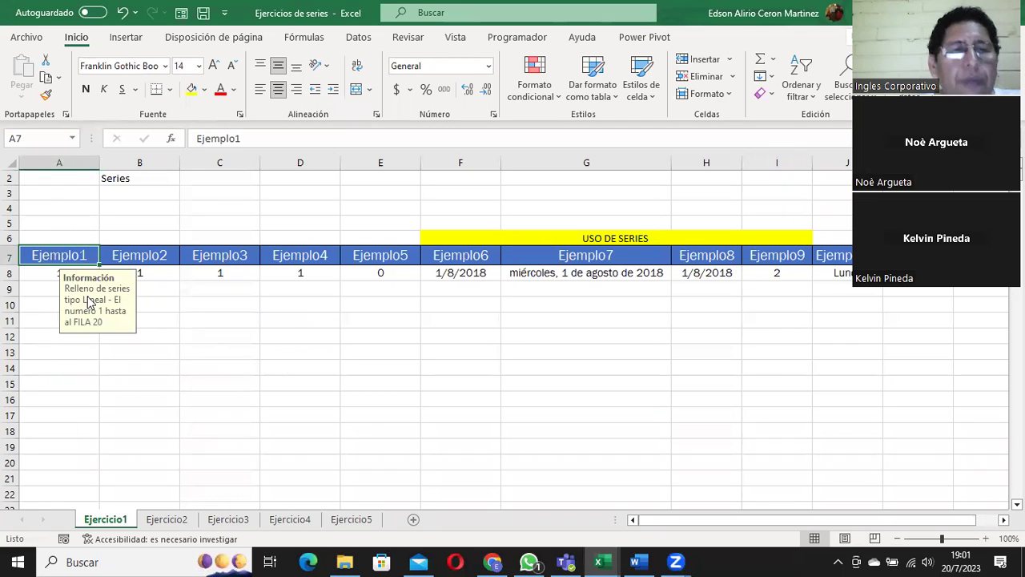
{"action": "left_click", "coordinate": [295, 319]}
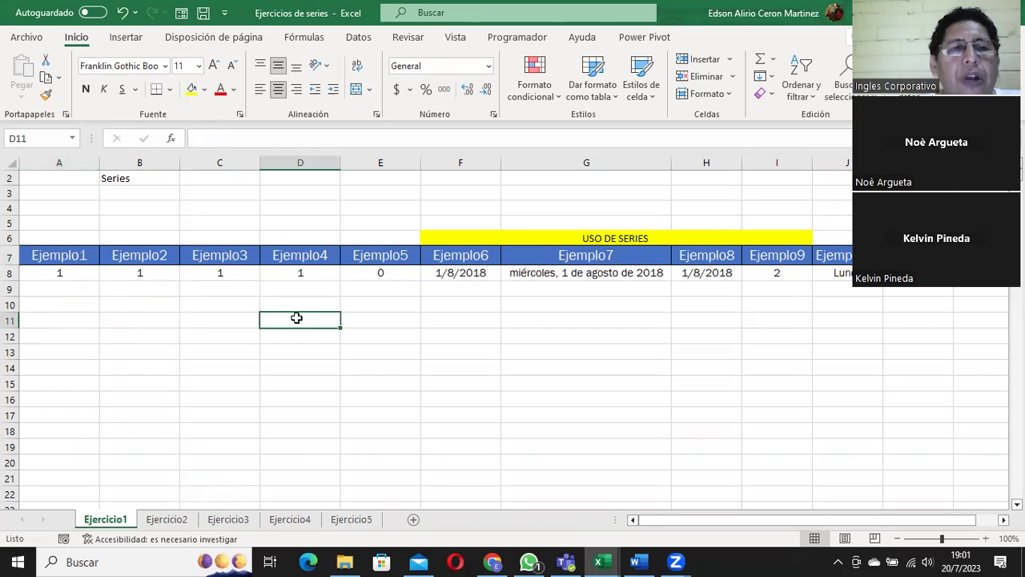
{"action": "left_click", "coordinate": [60, 258]}
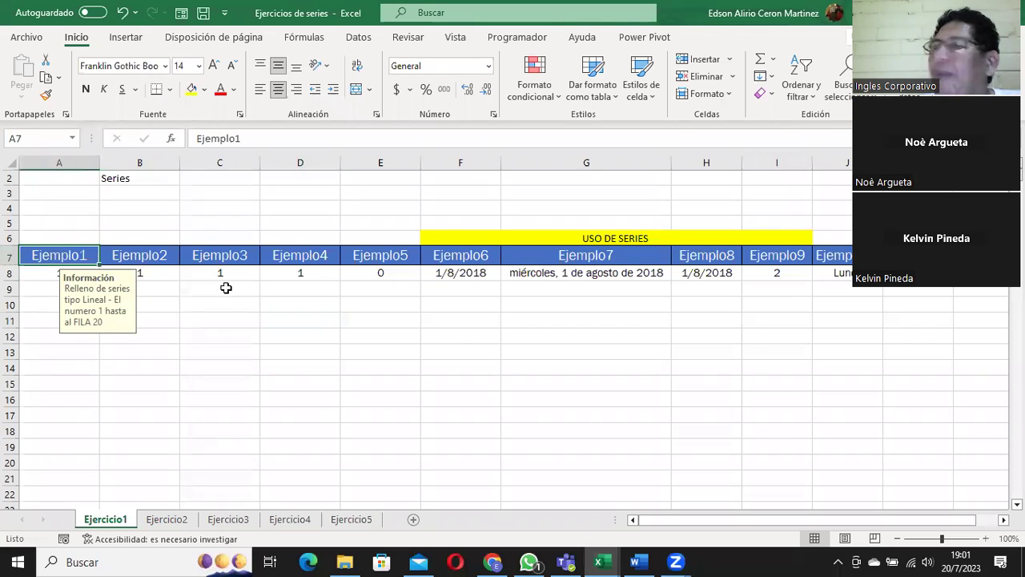
{"action": "left_click", "coordinate": [172, 290]}
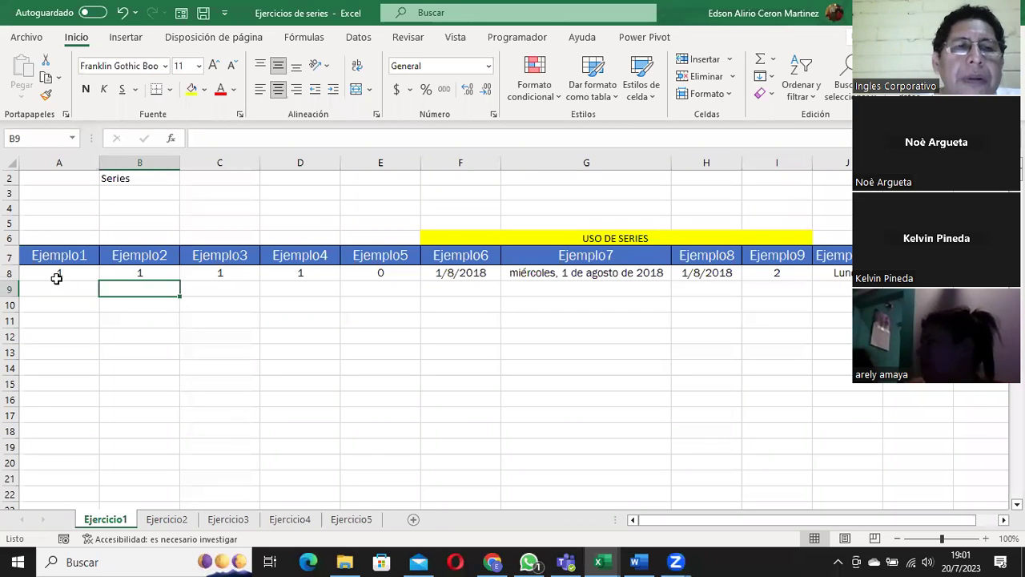
From Ejemplo1's starting 1, look at the Series settings and close them unchanged.
{"action": "left_click", "coordinate": [68, 274]}
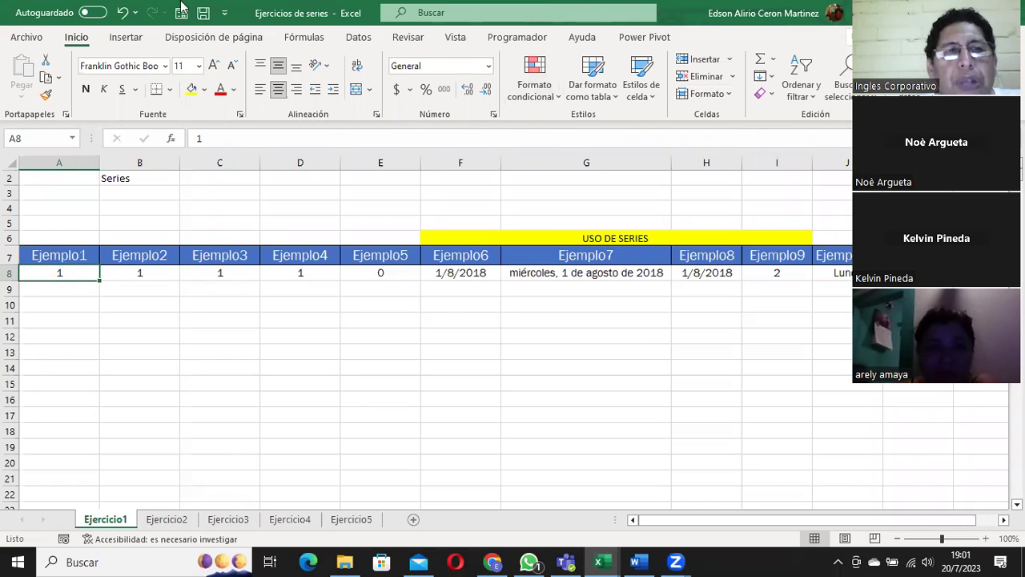
{"action": "left_click", "coordinate": [769, 77]}
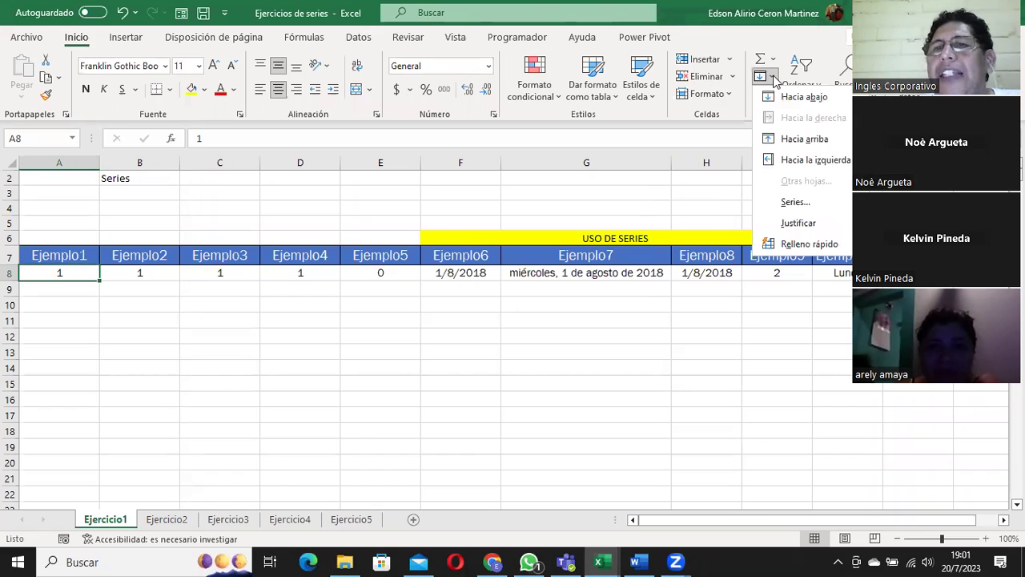
{"action": "left_click", "coordinate": [795, 202]}
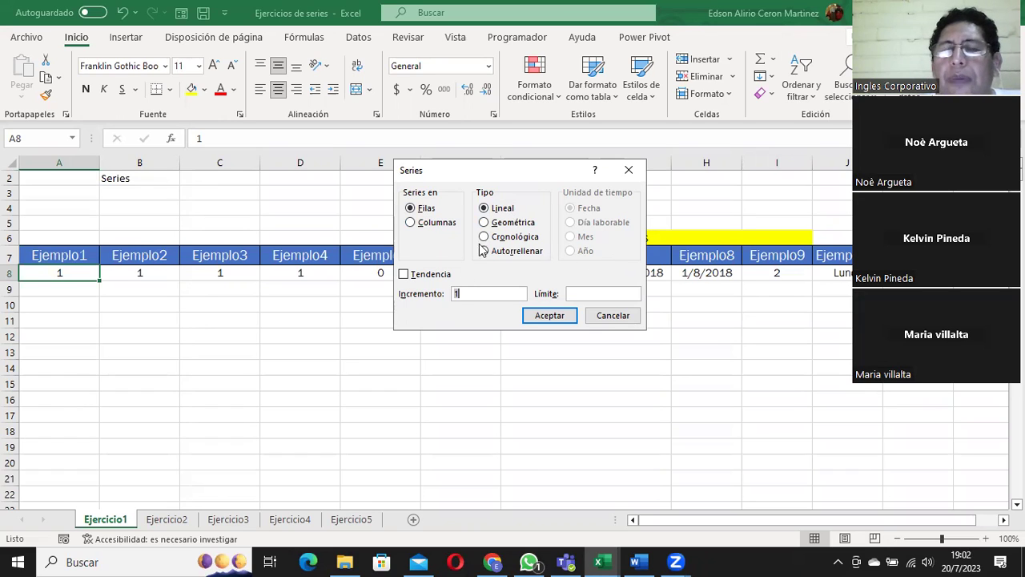
{"action": "left_click", "coordinate": [613, 317]}
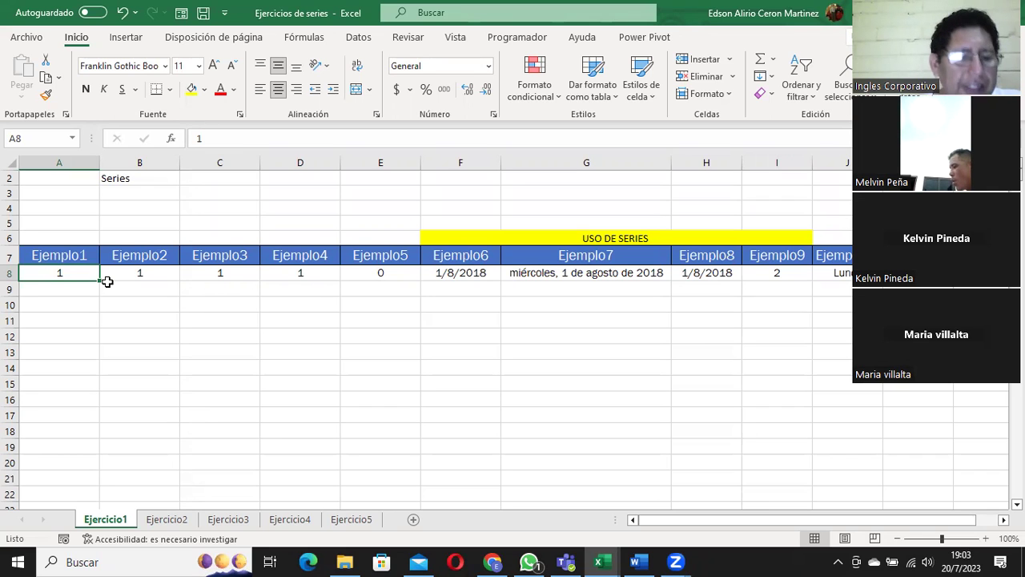
Fill Ejemplo1 with 1 to 10 down to row 17, then clear those numbers to start over.
{"action": "left_click_drag", "start_coordinate": [107, 281], "coordinate": [99, 420]}
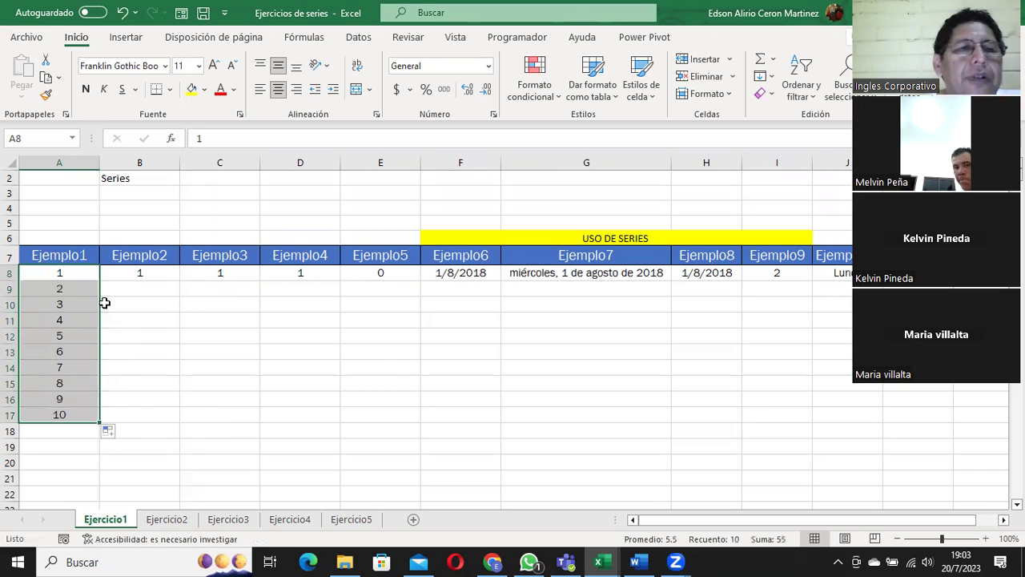
{"action": "left_click", "coordinate": [83, 290]}
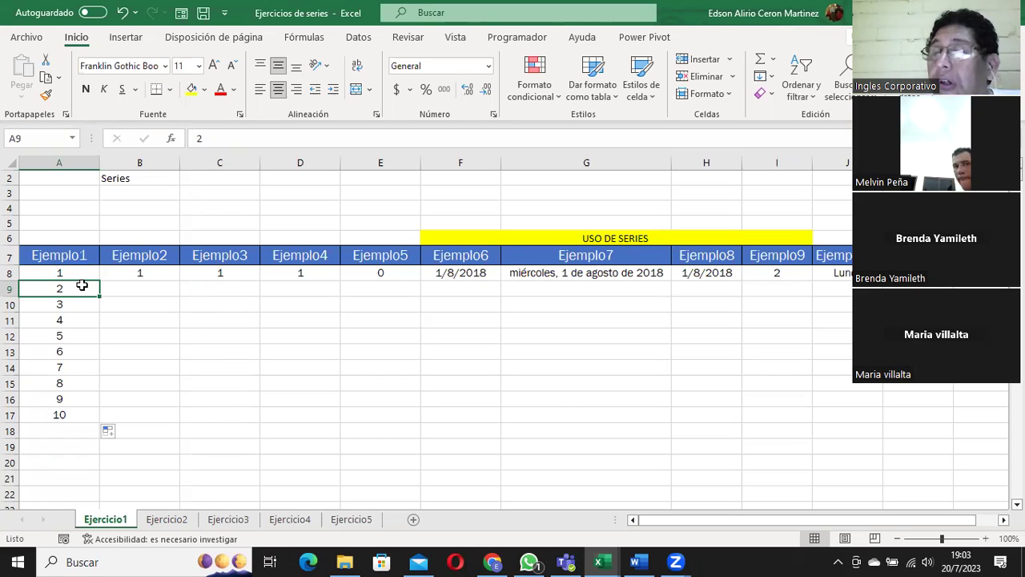
{"action": "left_click_drag", "start_coordinate": [72, 288], "coordinate": [80, 430]}
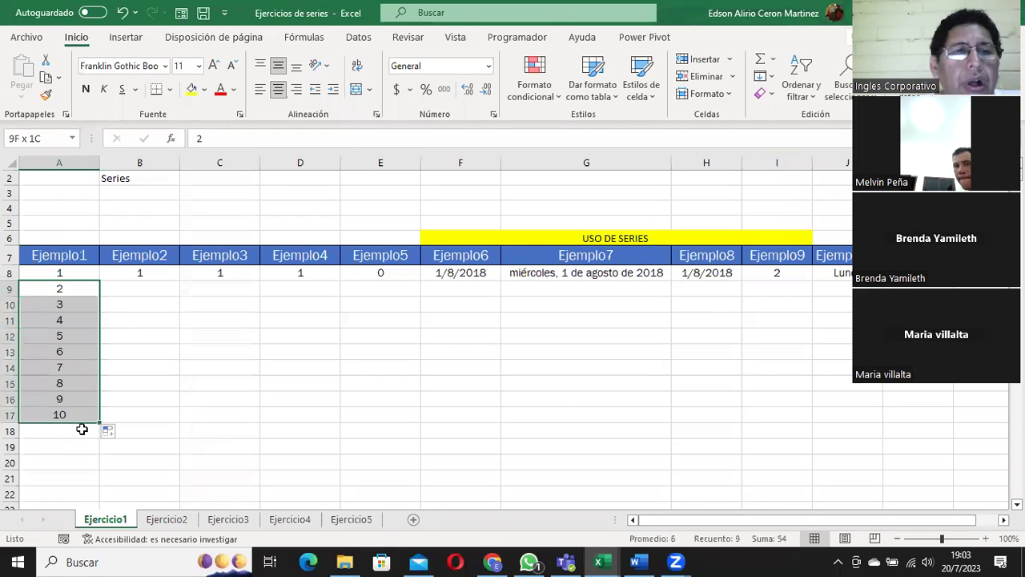
{"action": "key", "text": "Delete"}
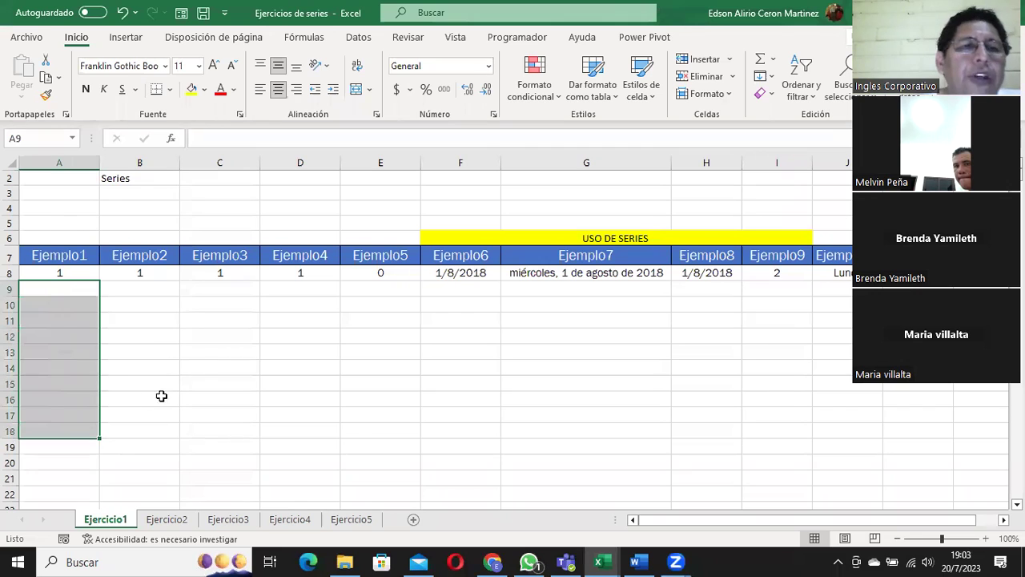
Copy the 1 under Ejemplo2 down to row 20.
{"action": "left_click", "coordinate": [125, 276]}
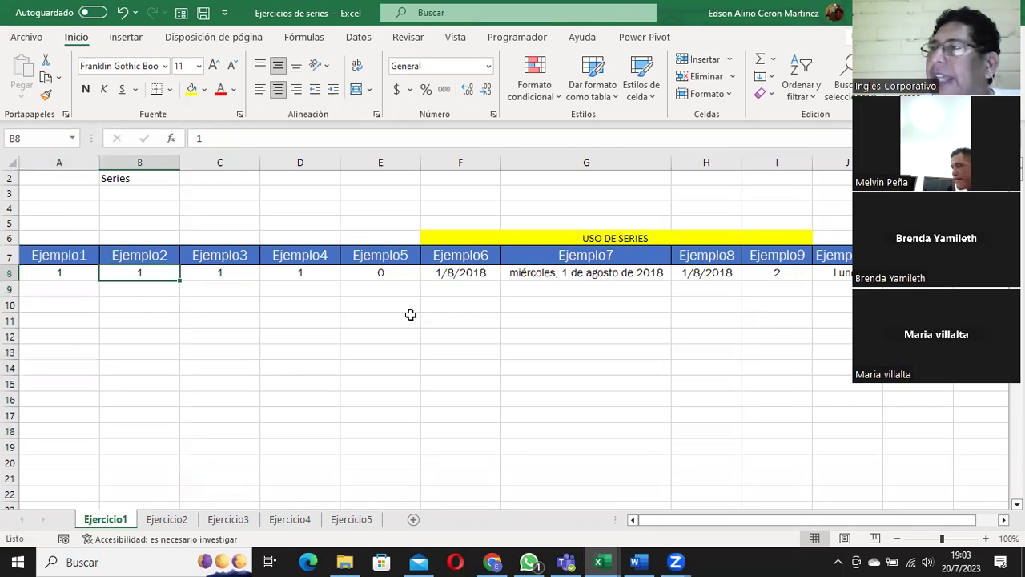
{"action": "left_click", "coordinate": [61, 275]}
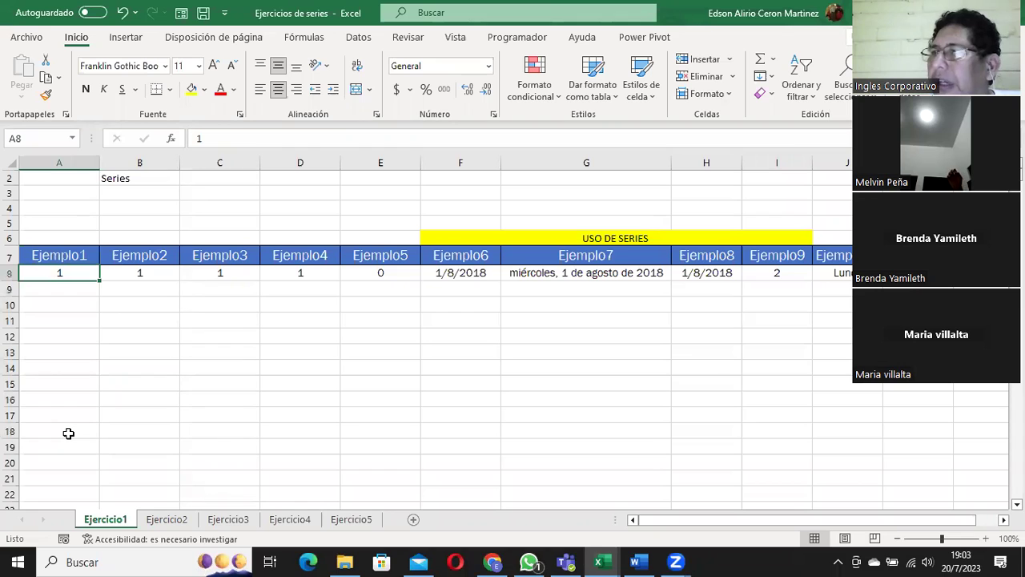
{"action": "left_click", "coordinate": [144, 280]}
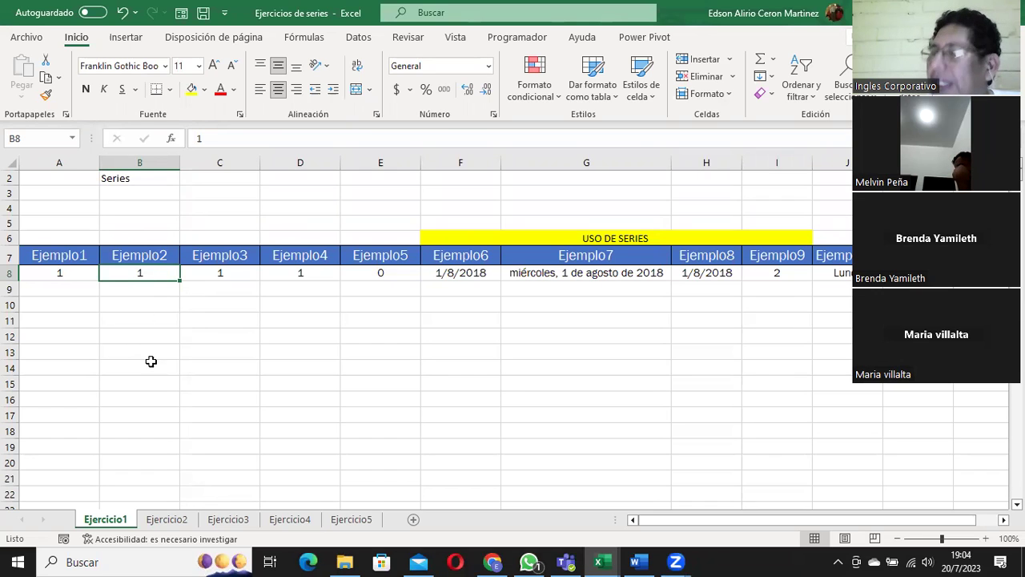
{"action": "left_click_drag", "start_coordinate": [181, 281], "coordinate": [200, 463]}
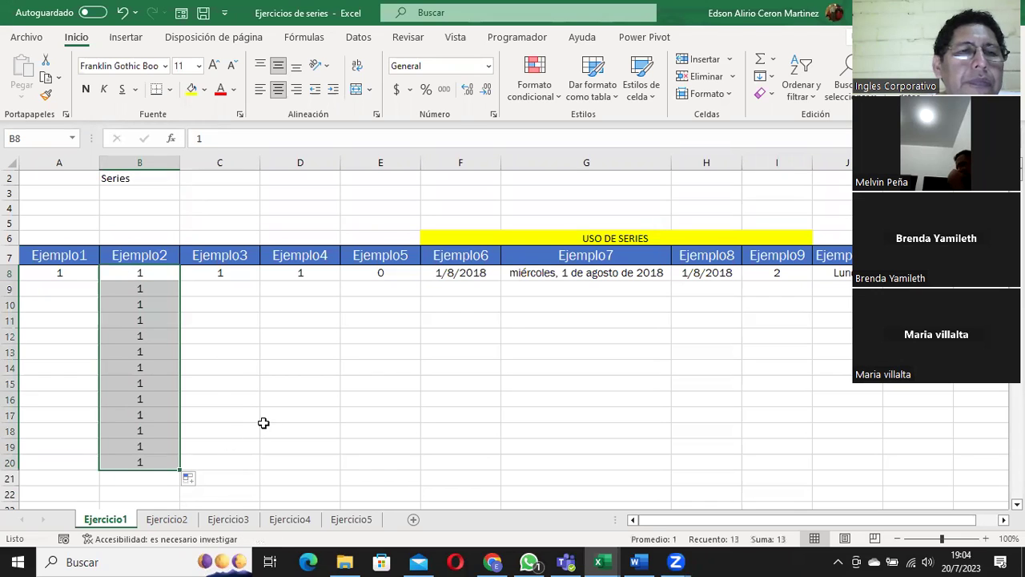
{"action": "left_click", "coordinate": [160, 273]}
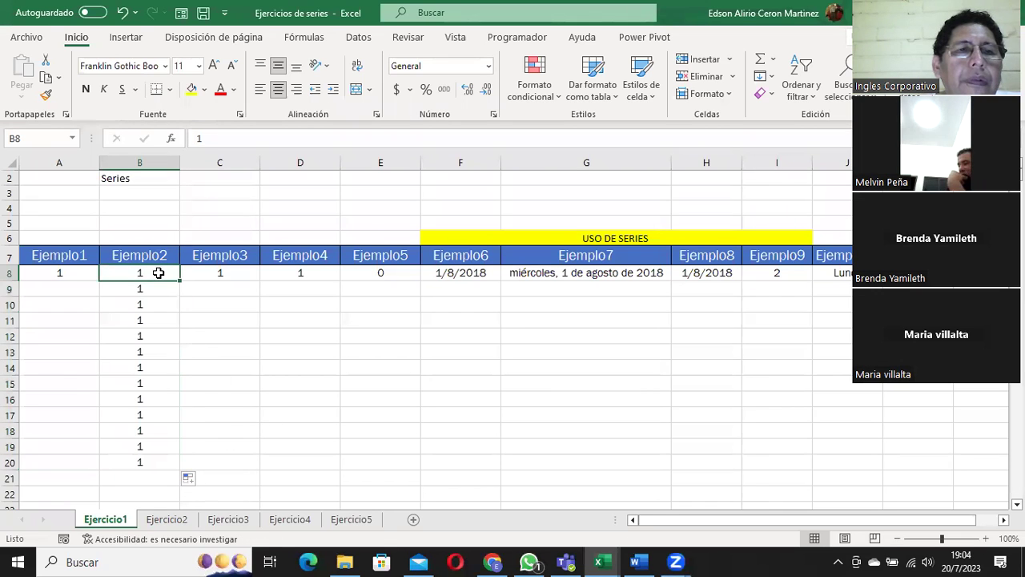
Fill Ejemplo1 with 1 to 13 down to row 20, then review columns and Ejemplo3's note.
{"action": "left_click", "coordinate": [76, 277]}
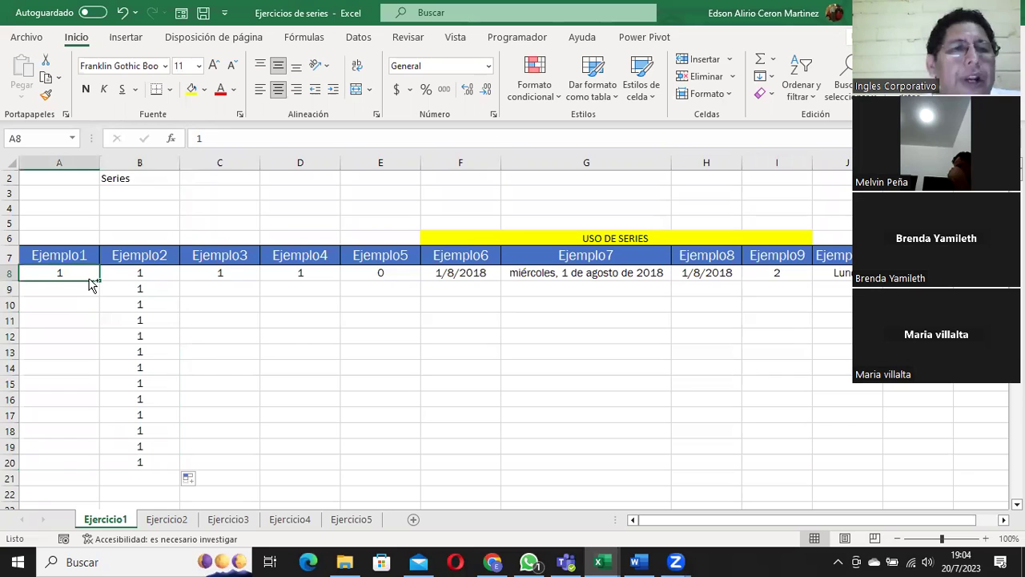
{"action": "left_click_drag", "start_coordinate": [99, 280], "coordinate": [109, 472]}
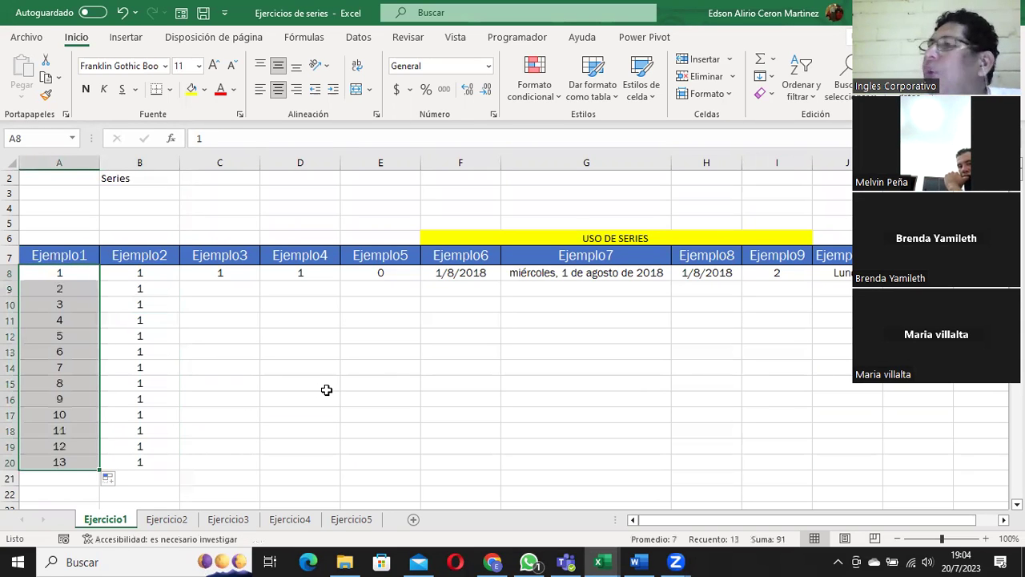
{"action": "left_click_drag", "start_coordinate": [214, 272], "coordinate": [214, 258]}
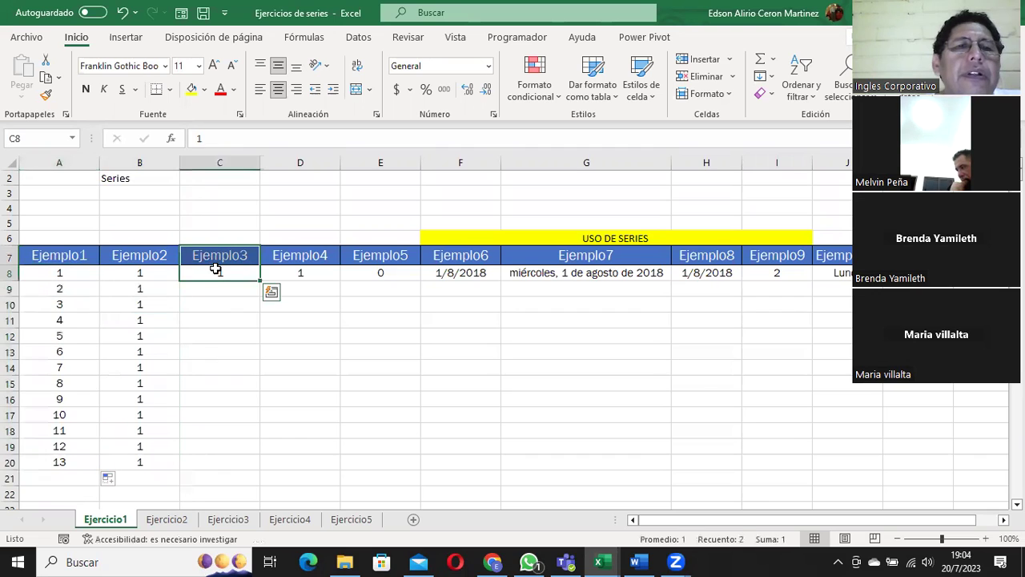
{"action": "left_click", "coordinate": [220, 303]}
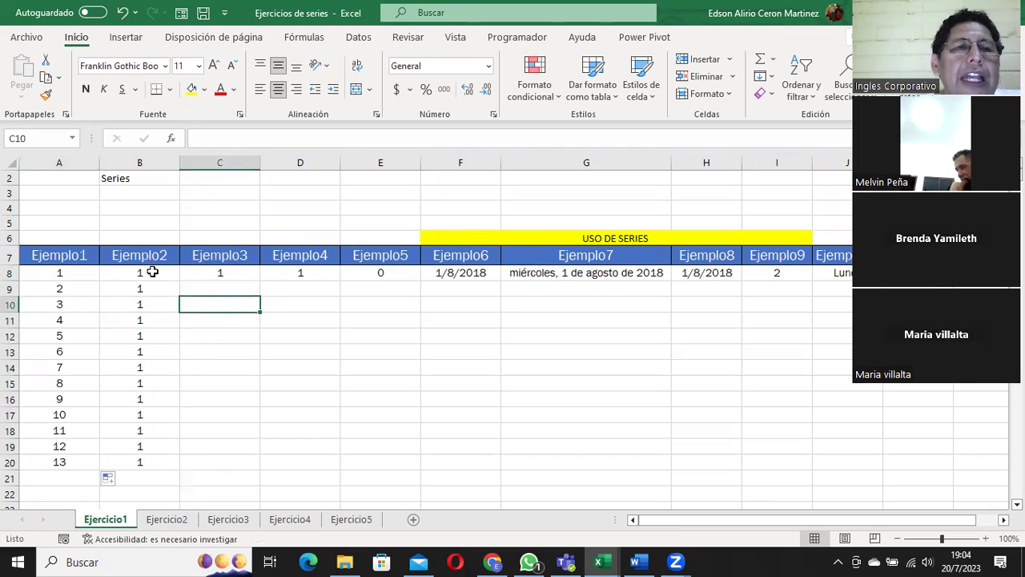
{"action": "left_click_drag", "start_coordinate": [144, 278], "coordinate": [147, 465]}
{"action": "left_click_drag", "start_coordinate": [62, 273], "coordinate": [76, 474]}
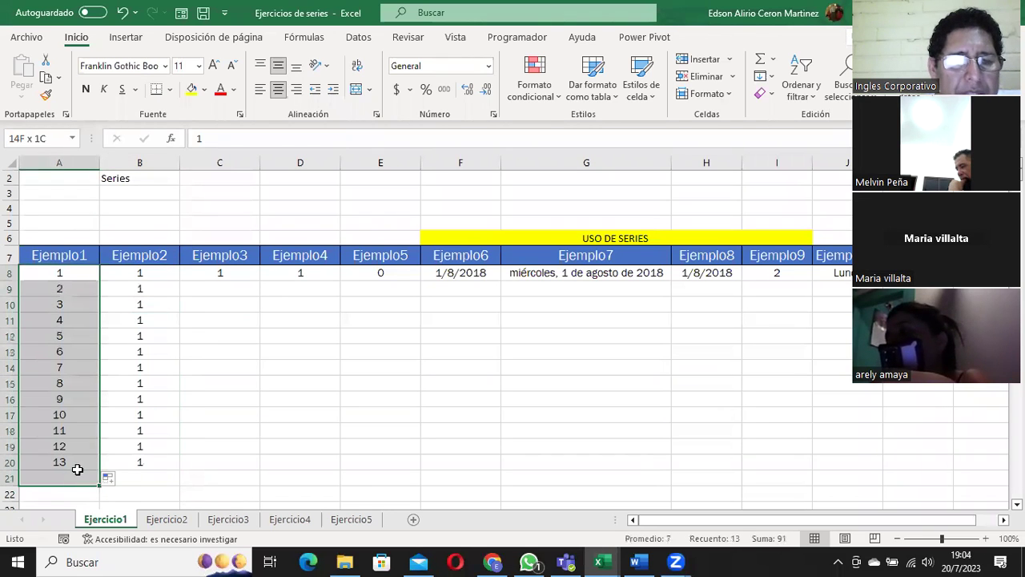
{"action": "left_click", "coordinate": [210, 272]}
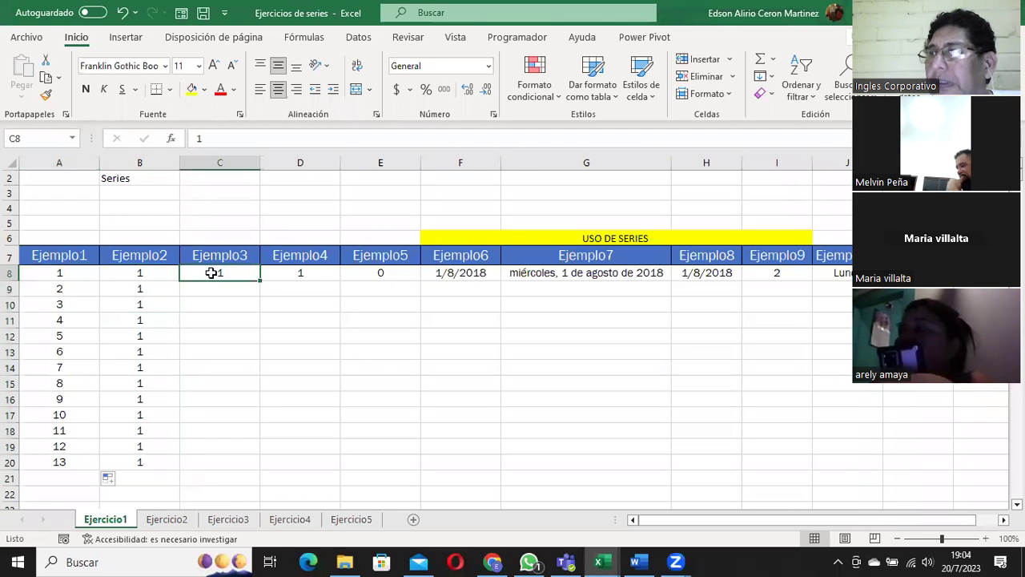
{"action": "left_click", "coordinate": [231, 255]}
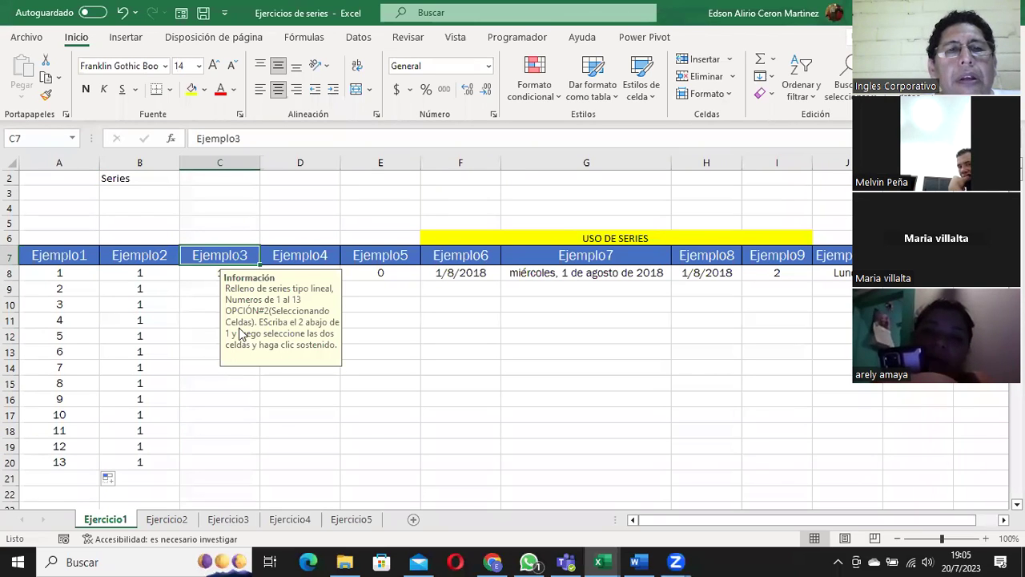
Reopen the Ejemplo3 note on the linear 1–13 series, with its starting 1 selected.
{"action": "left_click", "coordinate": [183, 304]}
{"action": "left_click", "coordinate": [210, 275]}
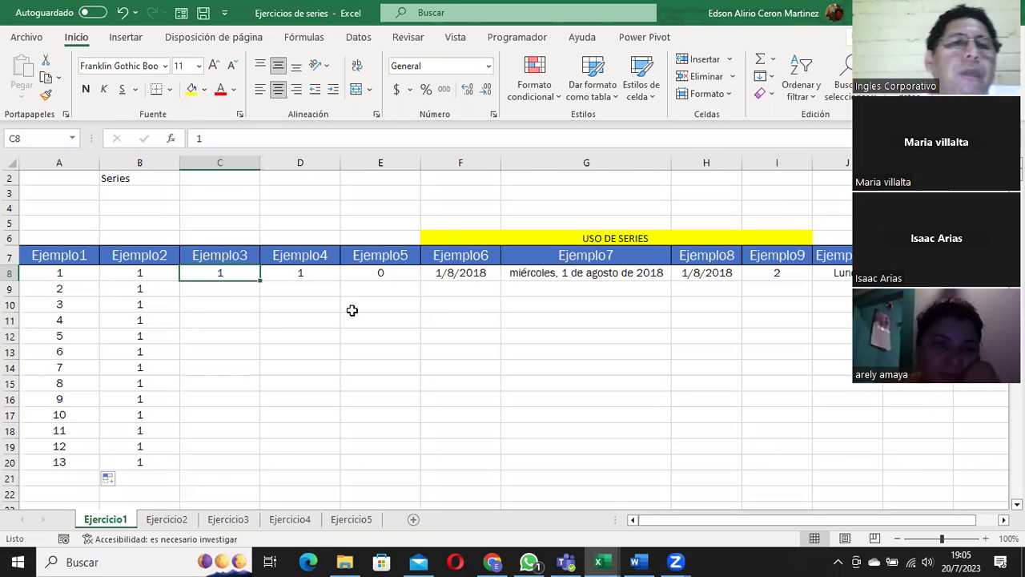
{"action": "left_click", "coordinate": [230, 258]}
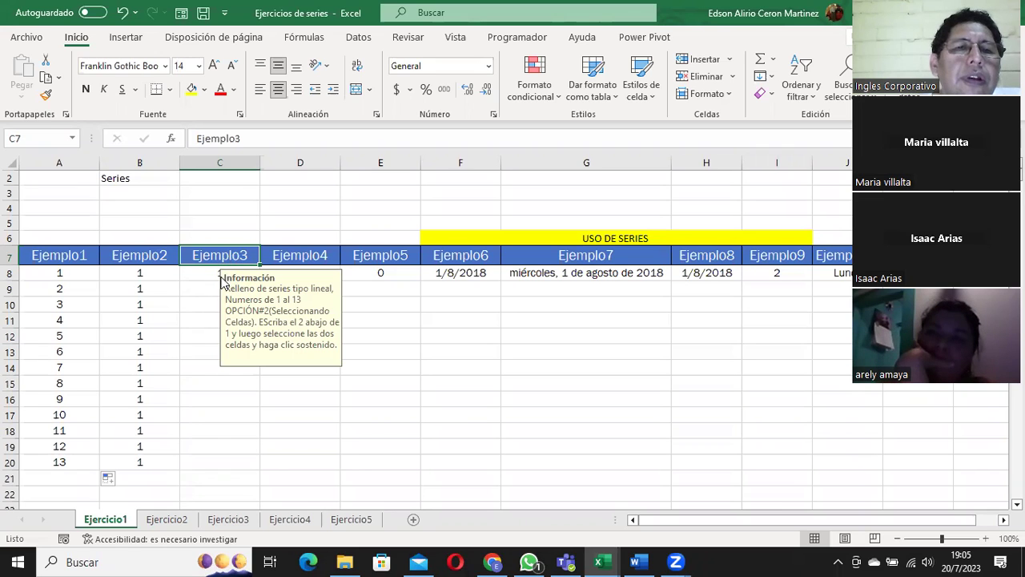
Enter 2 through 10 under Ejemplo3's starting 1, filling C9 to C17.
{"action": "left_click", "coordinate": [210, 284]}
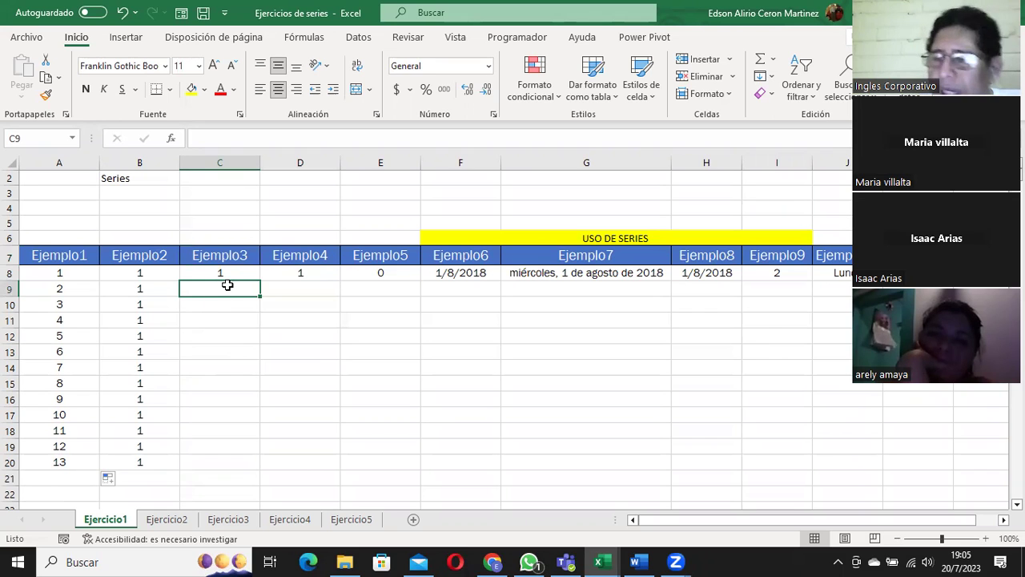
{"action": "type", "text": "2"}
{"action": "key", "text": "Return"}
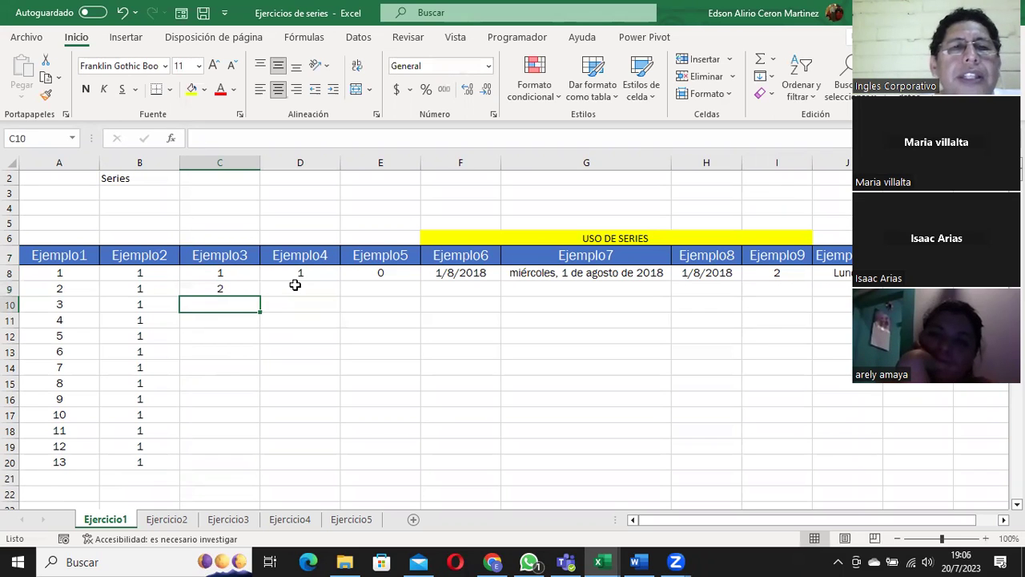
{"action": "left_click_drag", "start_coordinate": [230, 272], "coordinate": [229, 286]}
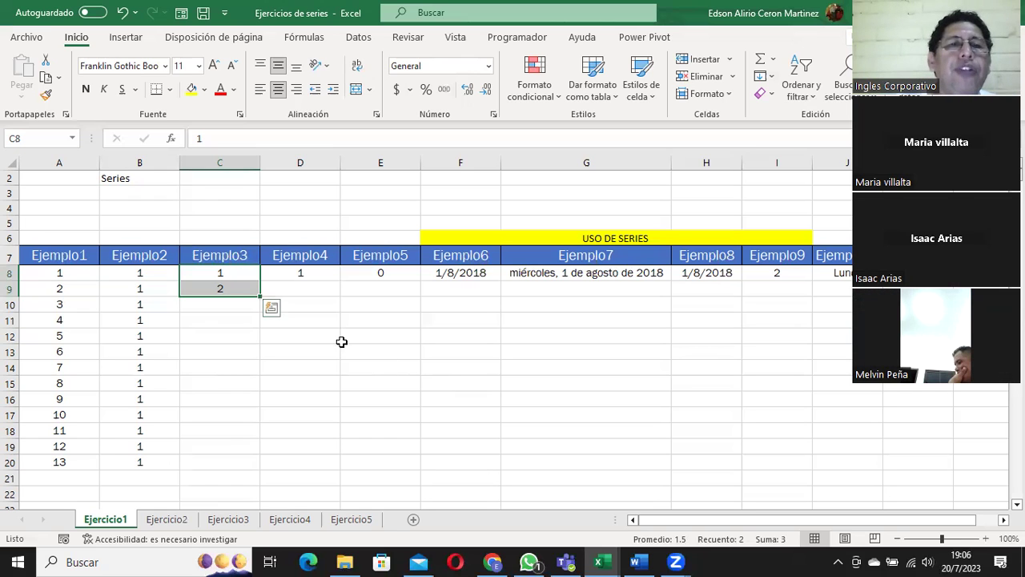
{"action": "left_click", "coordinate": [235, 308]}
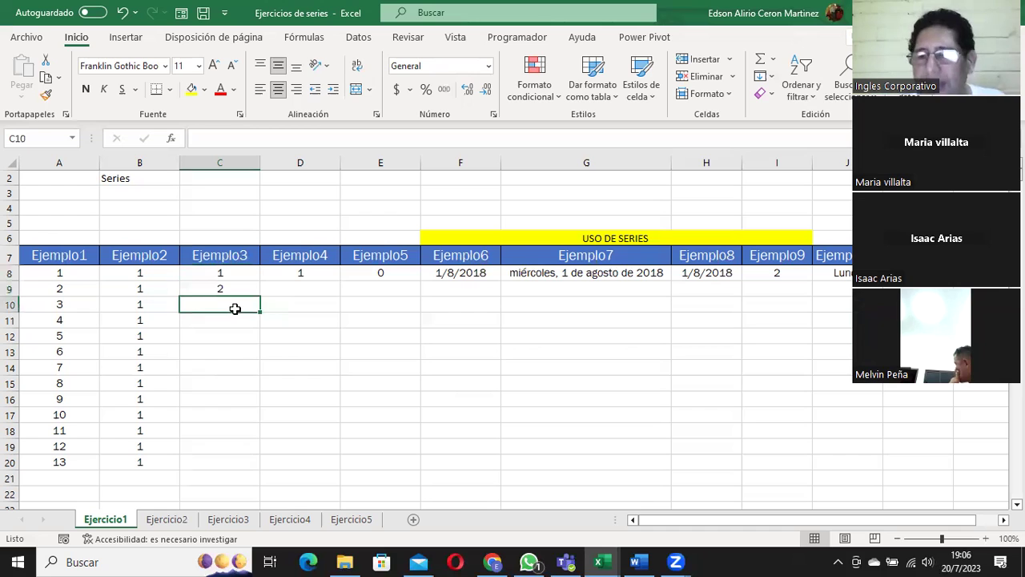
{"action": "type", "text": "3 4 5 6 7 8 9 10"}
{"action": "key", "text": "Return"}
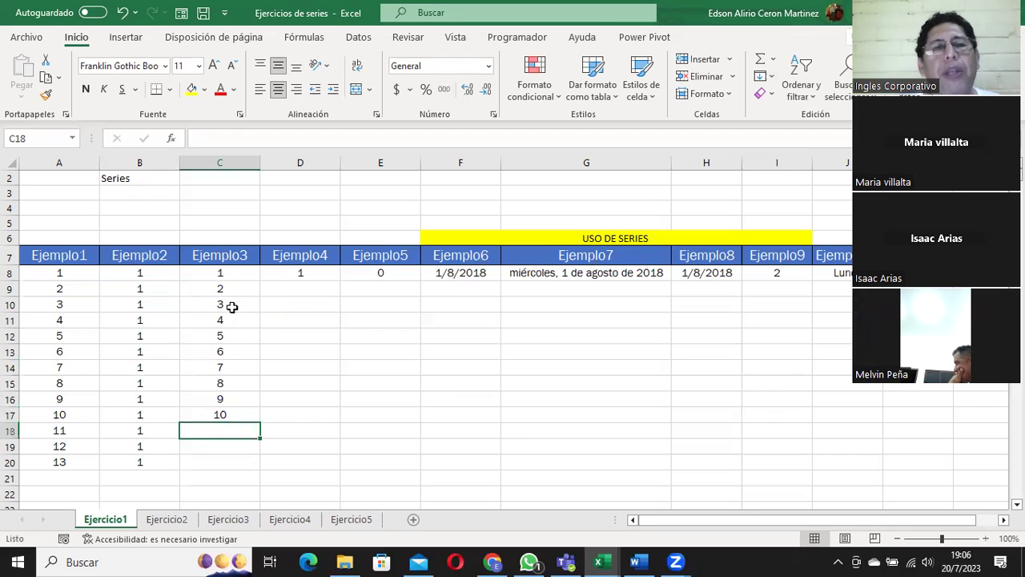
Extend Ejemplo3's 1, 2 pattern down to row 20 so it counts 1 through 13.
{"action": "left_click", "coordinate": [229, 273]}
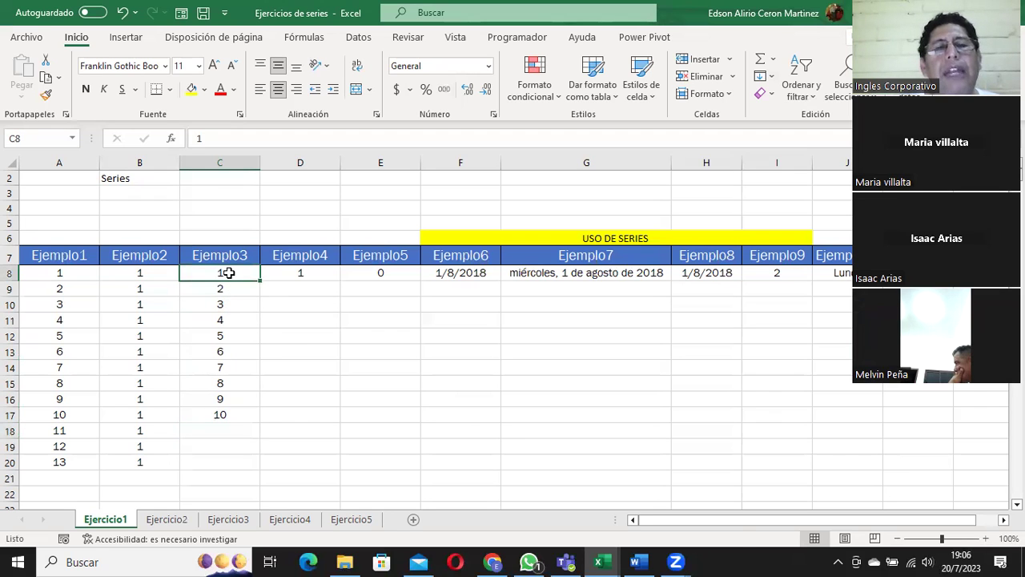
{"action": "left_click_drag", "start_coordinate": [229, 283], "coordinate": [229, 287]}
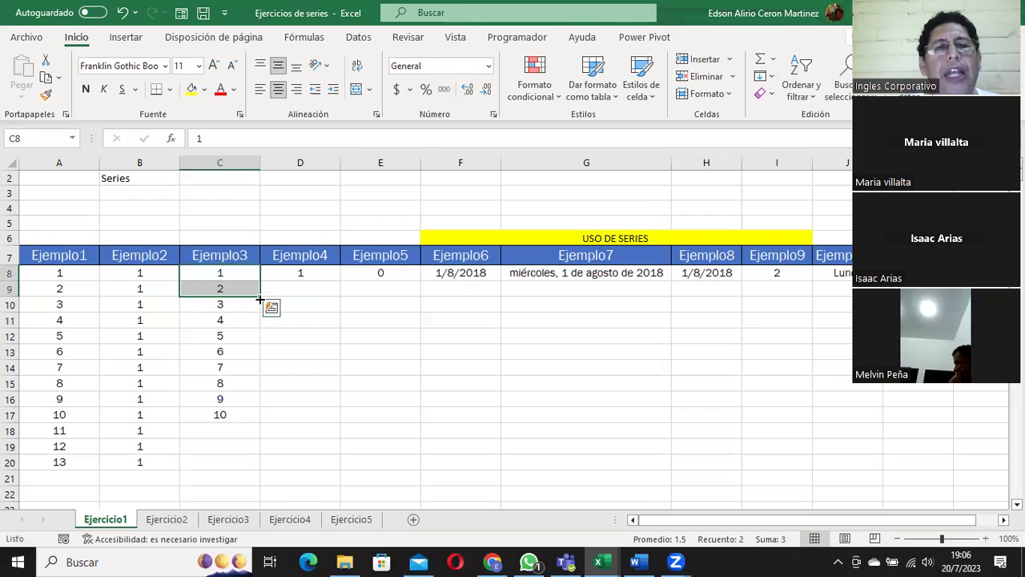
{"action": "left_click_drag", "start_coordinate": [260, 299], "coordinate": [267, 469]}
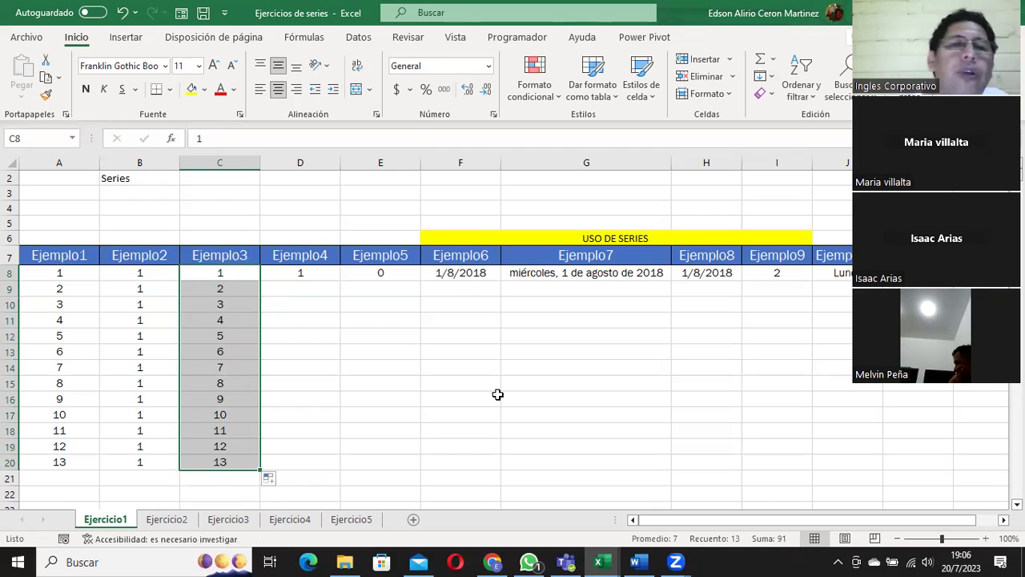
Review the Ejemplo1 and Ejemplo2 columns, then display the Ejemplo4 instructions note.
{"action": "left_click", "coordinate": [70, 271]}
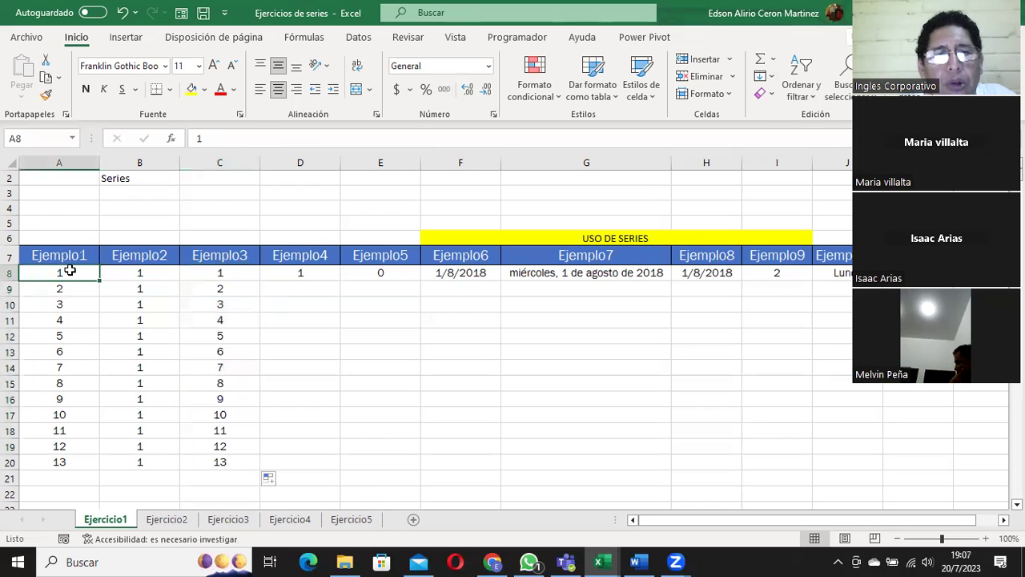
{"action": "left_click", "coordinate": [135, 272]}
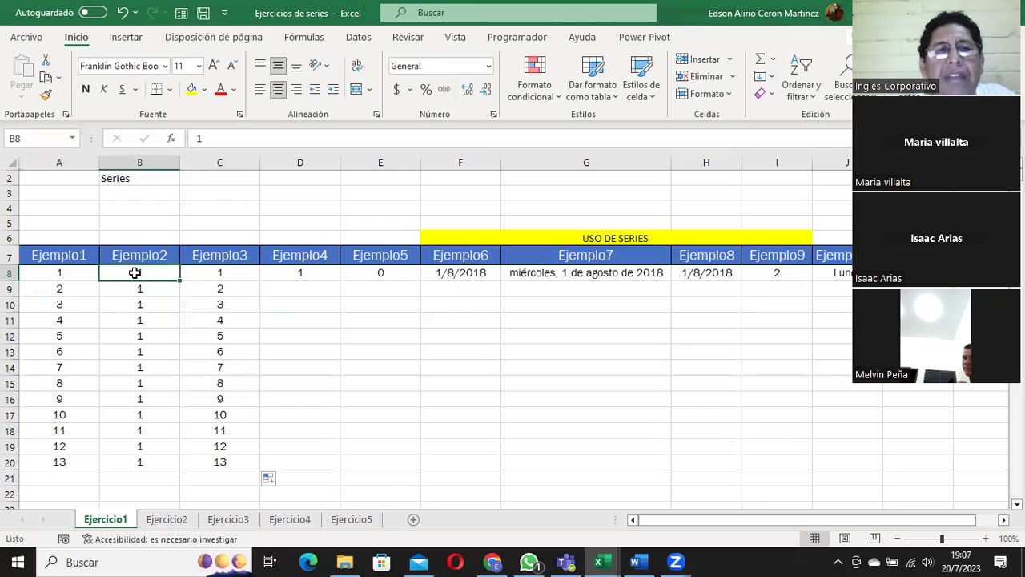
{"action": "left_click_drag", "start_coordinate": [135, 297], "coordinate": [138, 306]}
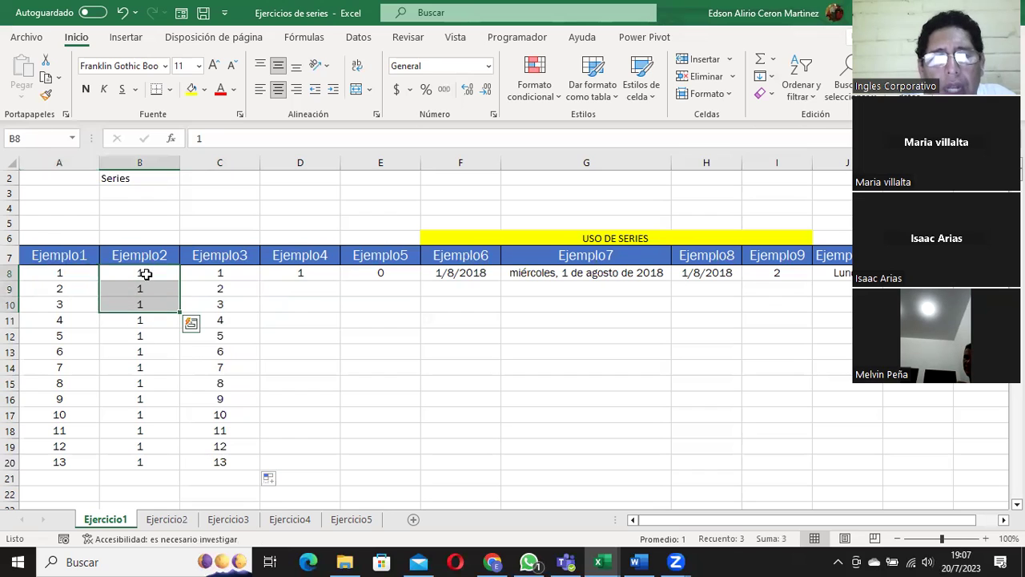
{"action": "left_click", "coordinate": [212, 270]}
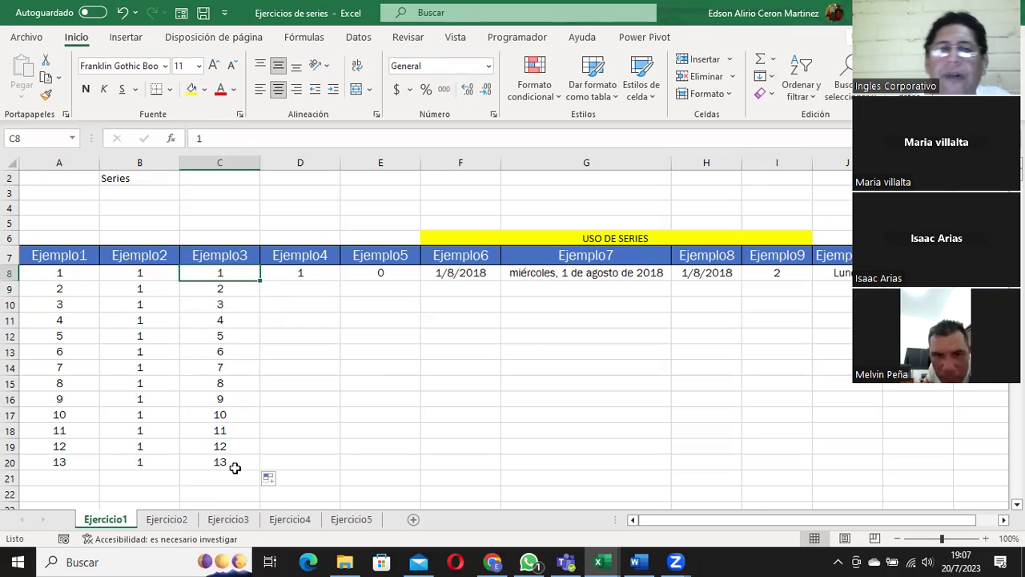
{"action": "left_click", "coordinate": [312, 272]}
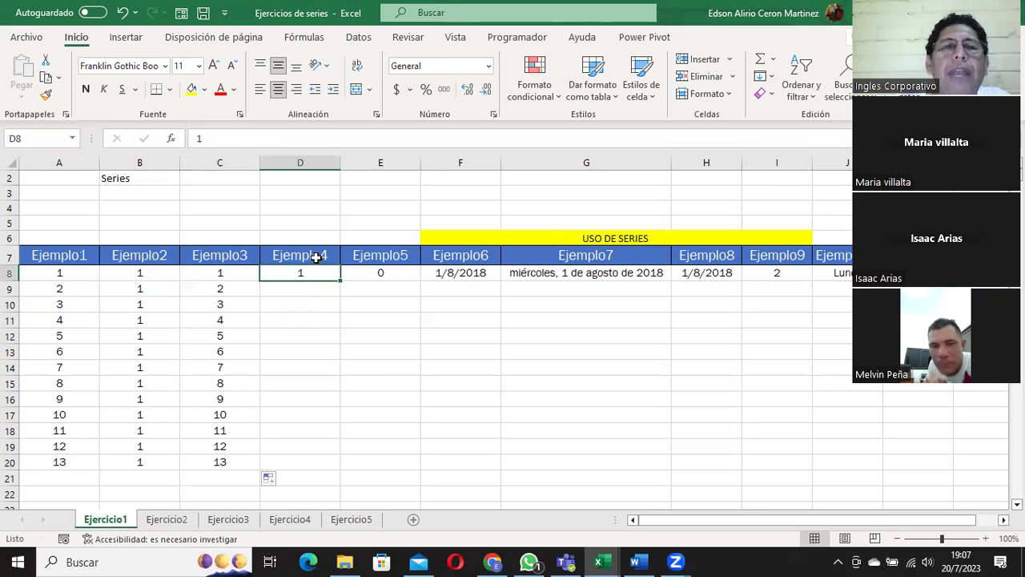
{"action": "left_click", "coordinate": [317, 256]}
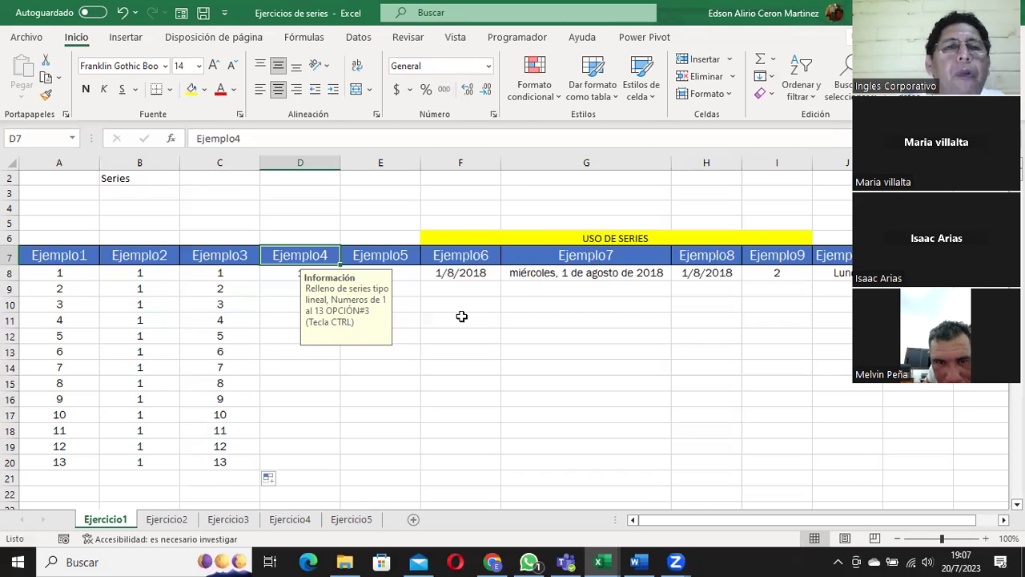
{"action": "left_click", "coordinate": [433, 305]}
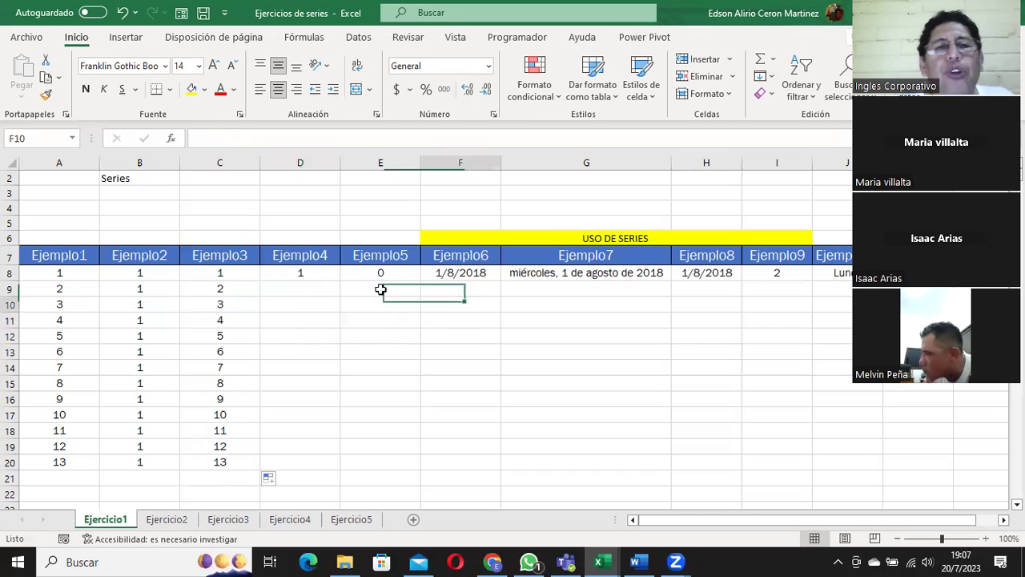
{"action": "left_click", "coordinate": [312, 271]}
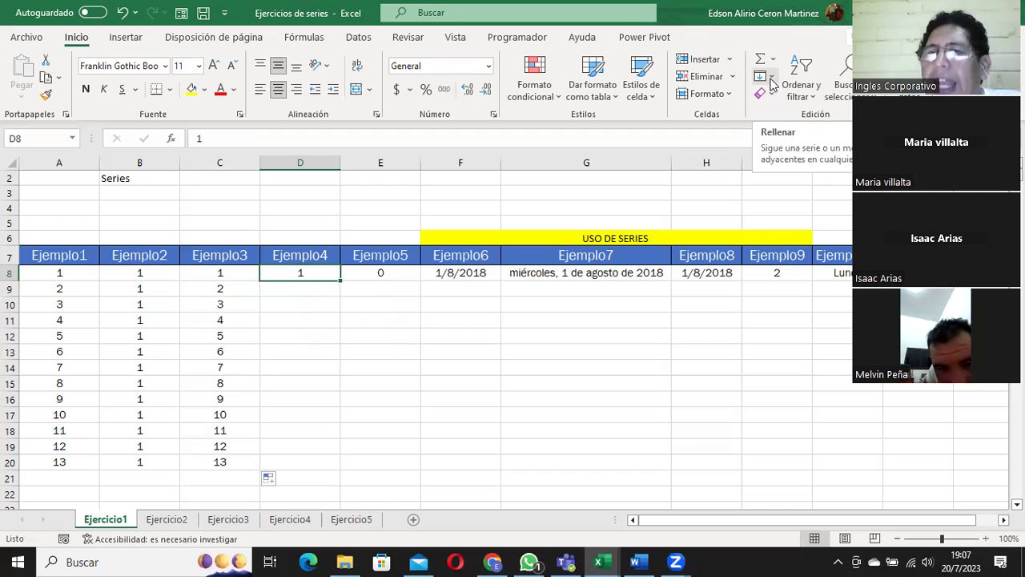
Fill Ejemplo4 as a linear column series with step 1 and limit 13.
{"action": "left_click", "coordinate": [771, 77]}
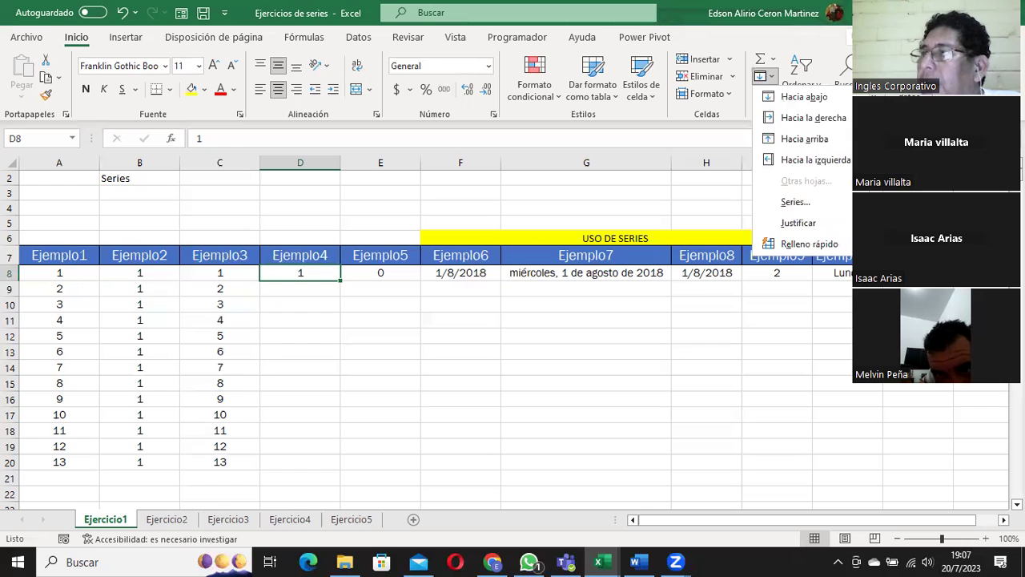
{"action": "key", "text": "ctrl+e"}
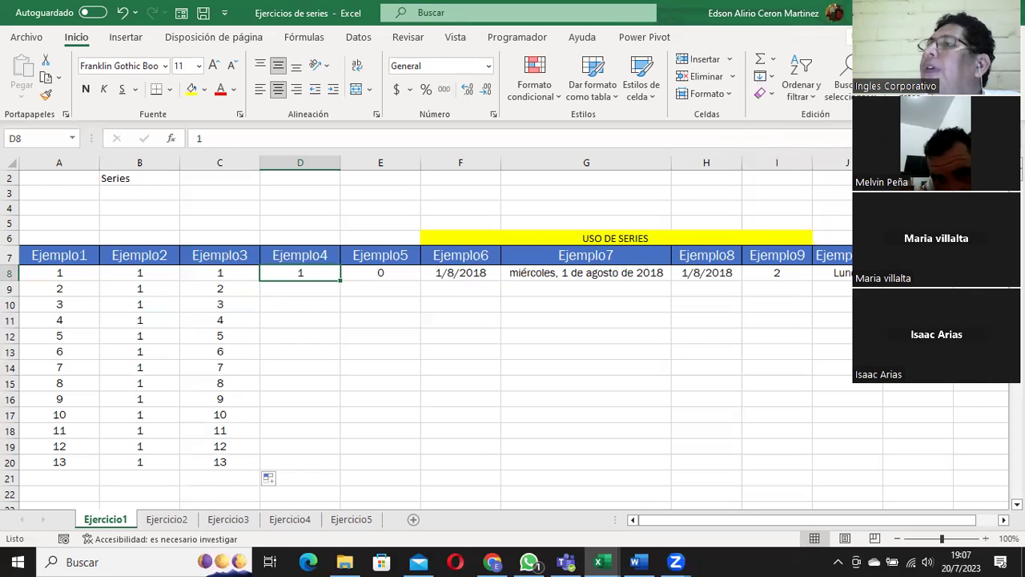
{"action": "left_click", "coordinate": [765, 76]}
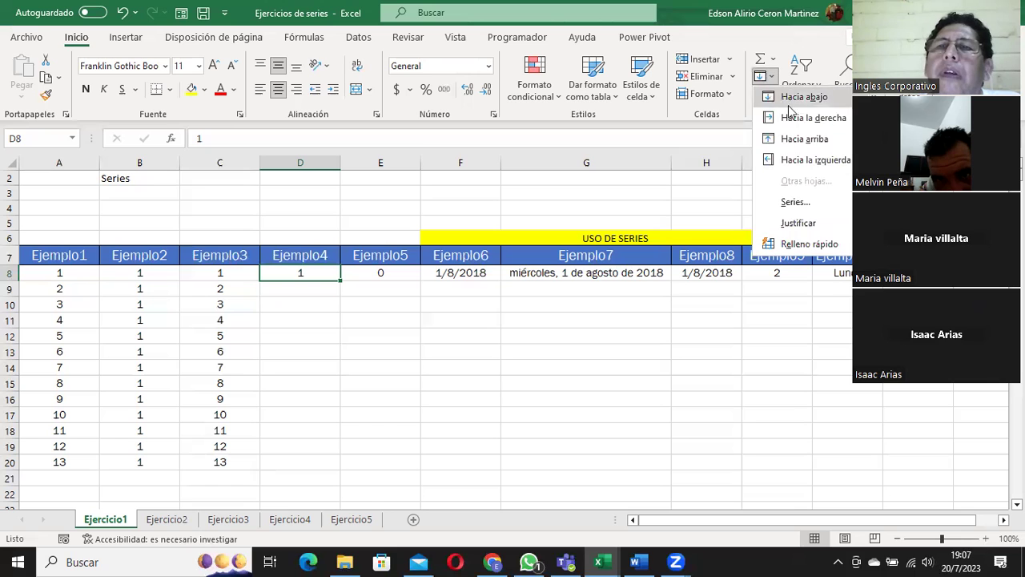
{"action": "left_click", "coordinate": [796, 203]}
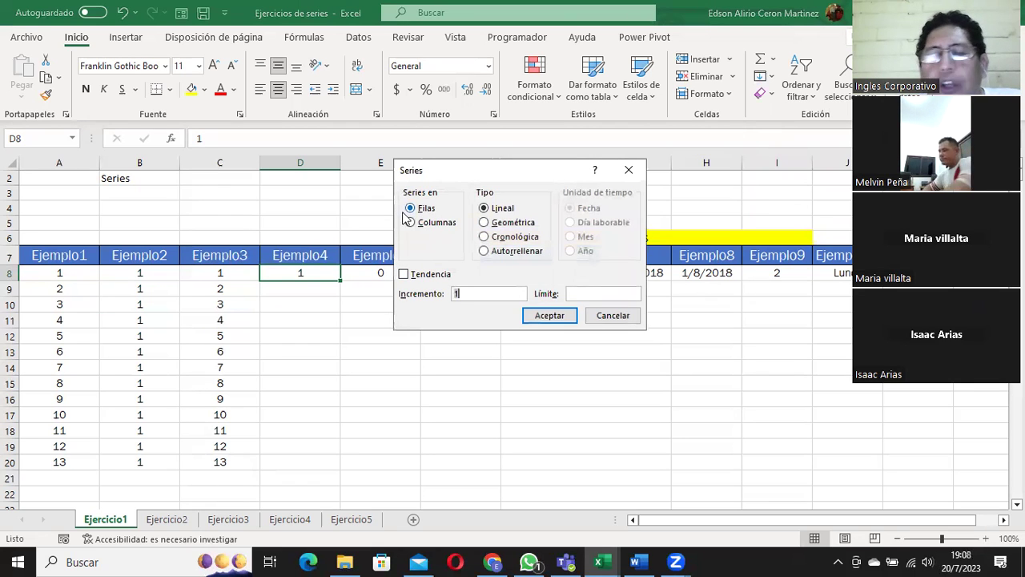
{"action": "left_click", "coordinate": [425, 224]}
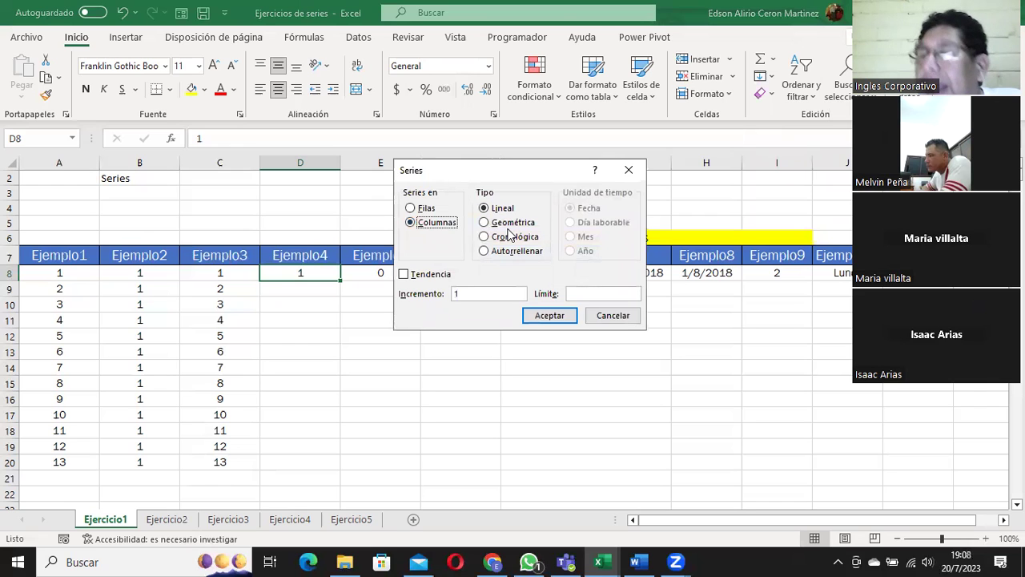
{"action": "left_click", "coordinate": [457, 295]}
{"action": "key", "text": "Tab"}
{"action": "type", "text": "13"}
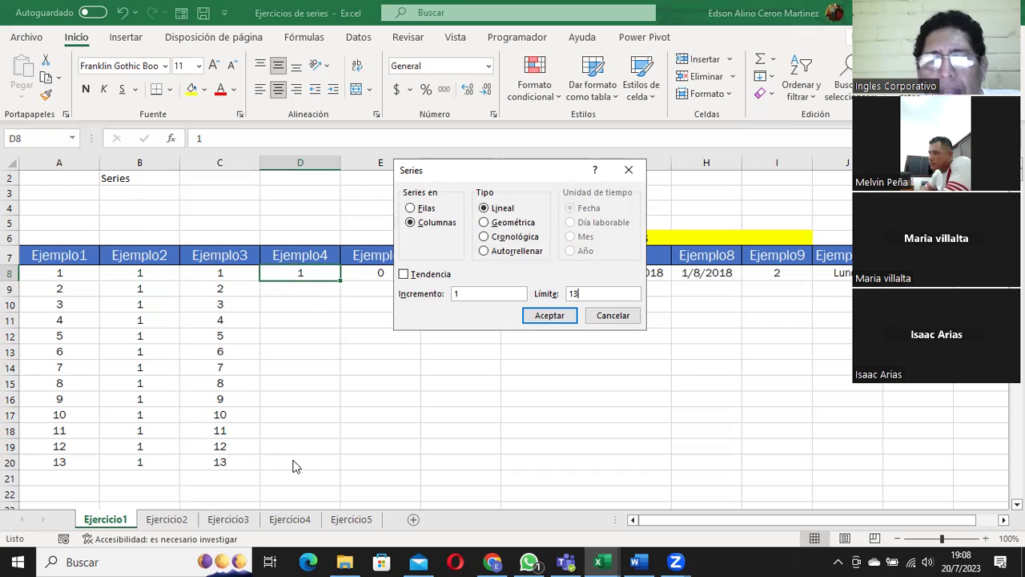
{"action": "left_click", "coordinate": [541, 314]}
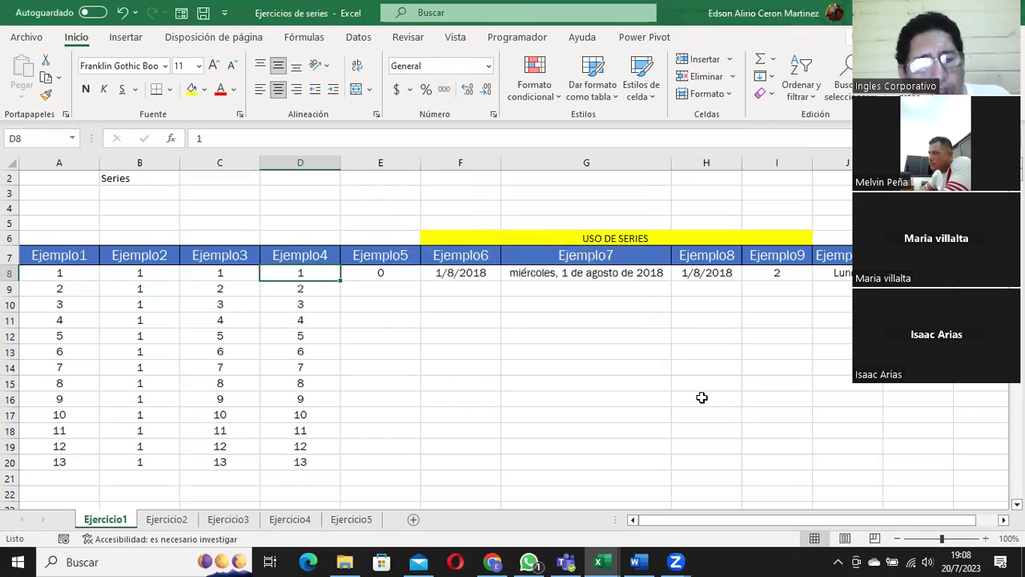
{"action": "key", "text": "ctrl+c"}
{"action": "key", "text": "Escape"}
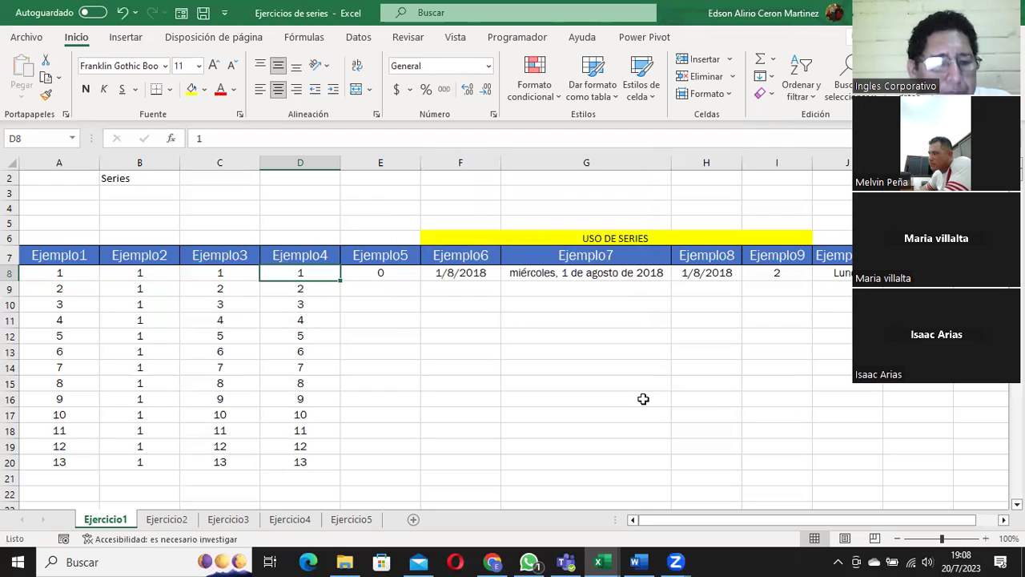
Undo the Ejemplo4 series and close the Series settings without filling.
{"action": "key", "text": "ctrl+z"}
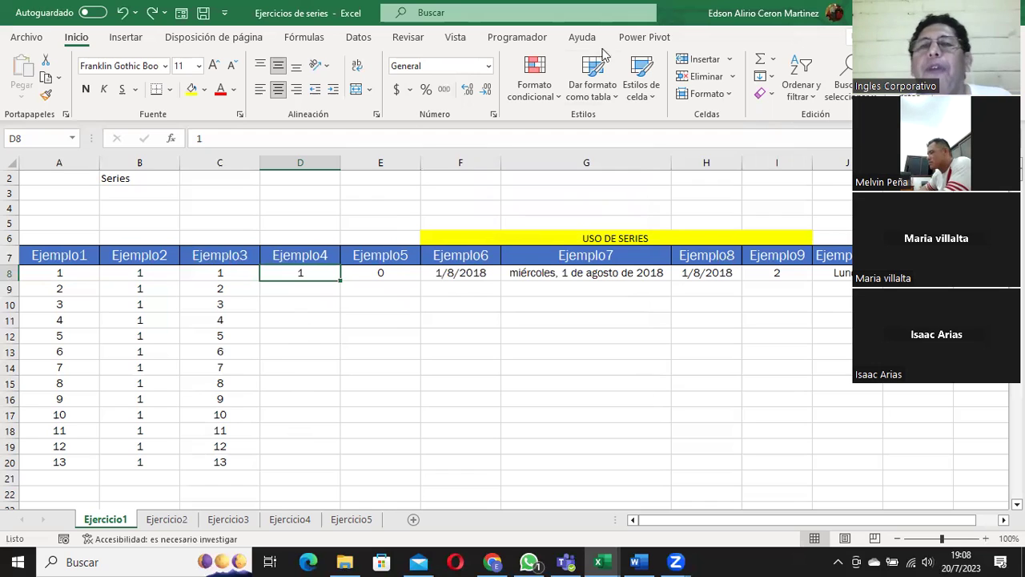
{"action": "left_click", "coordinate": [770, 77]}
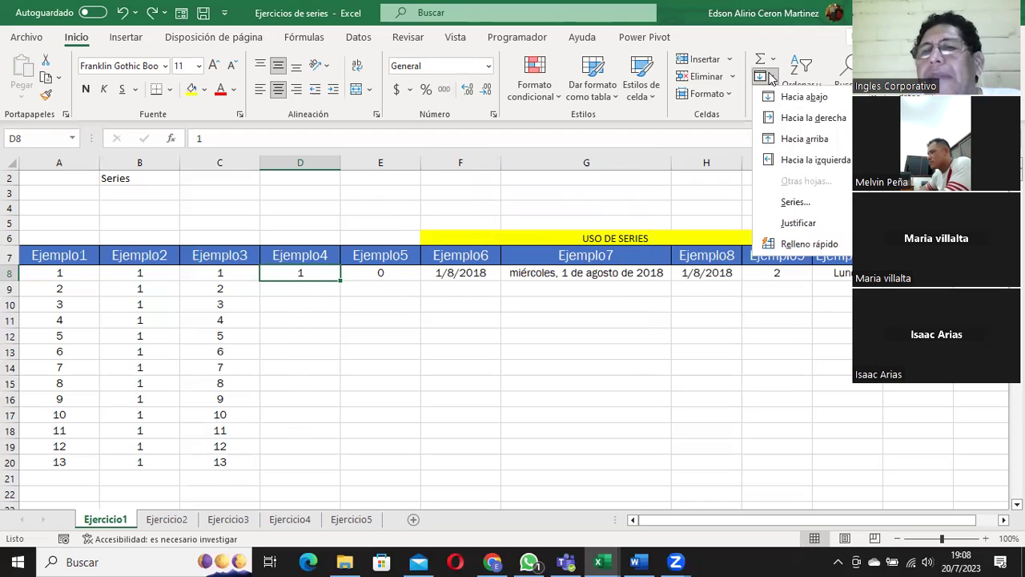
{"action": "left_click", "coordinate": [805, 208]}
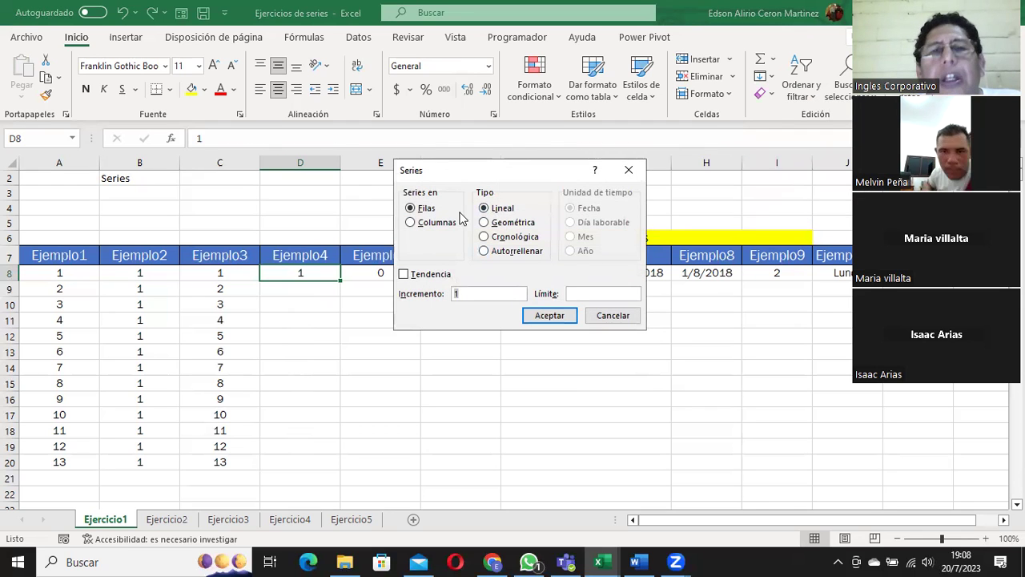
{"action": "left_click", "coordinate": [412, 223]}
{"action": "left_click", "coordinate": [411, 208]}
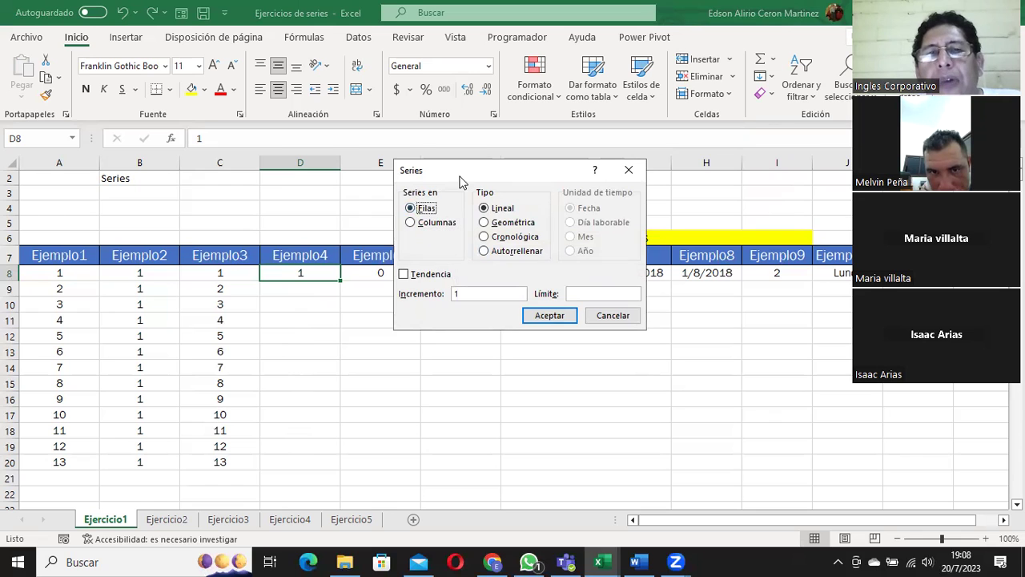
{"action": "left_click", "coordinate": [616, 312]}
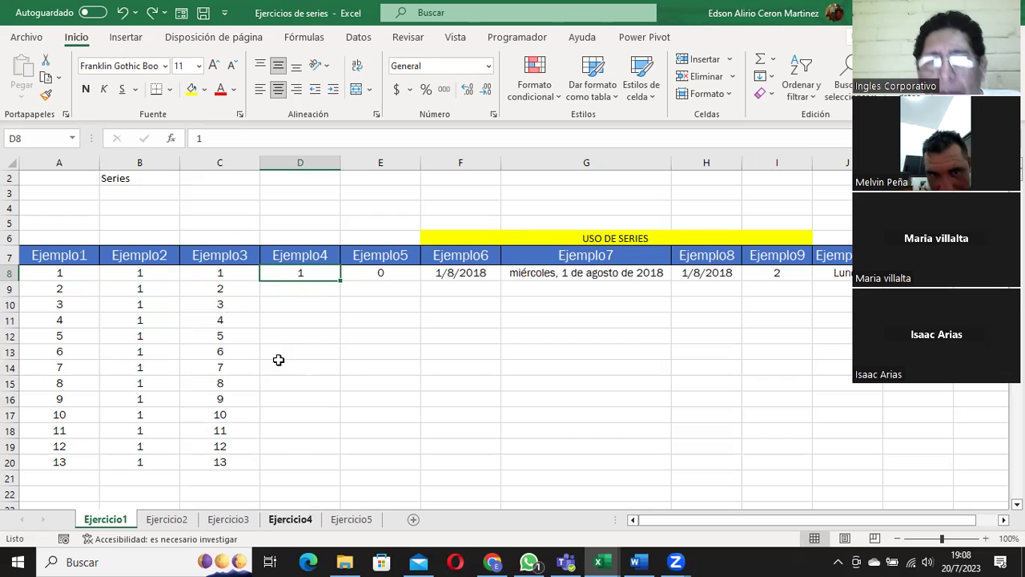
Refill Ejemplo4 as a column series from D8 with step 1 and limit 13.
{"action": "left_click", "coordinate": [770, 79]}
{"action": "left_click", "coordinate": [801, 201]}
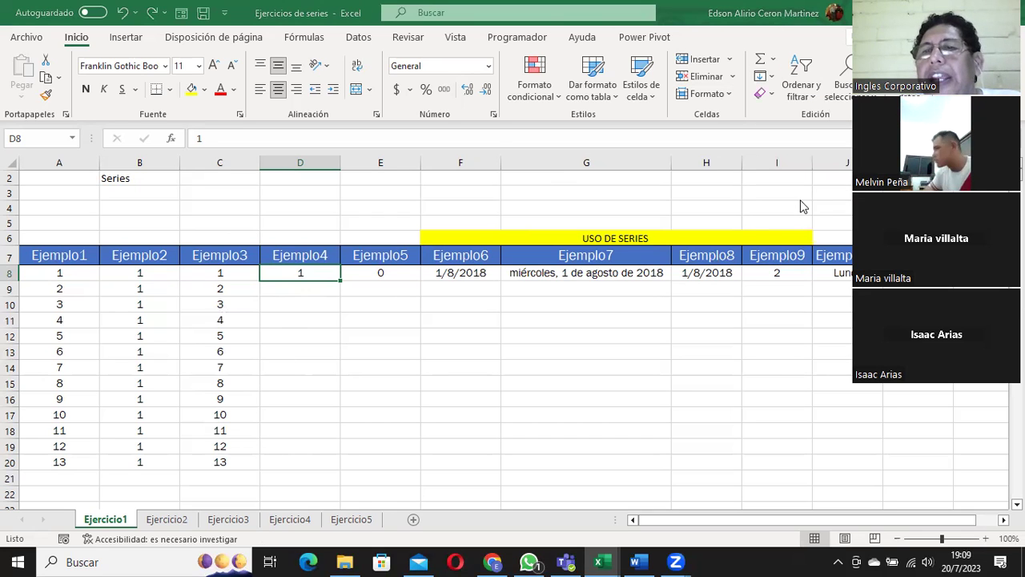
{"action": "left_click", "coordinate": [428, 222]}
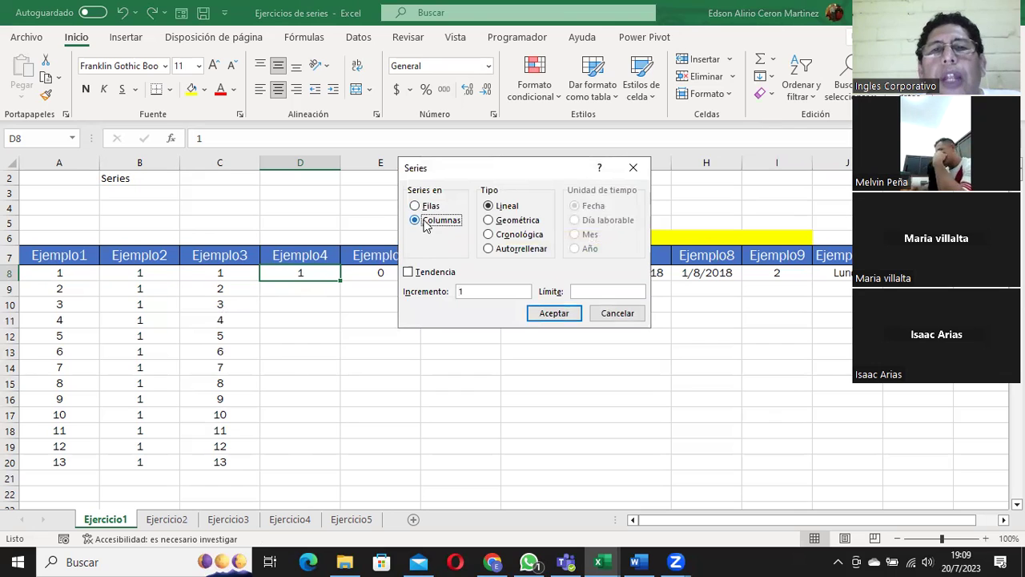
{"action": "left_click", "coordinate": [589, 291]}
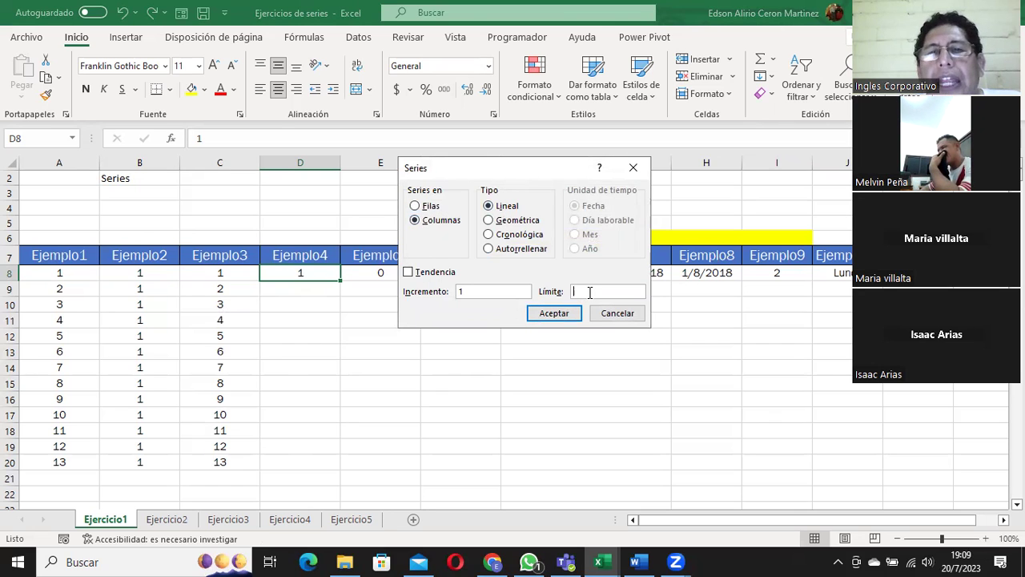
{"action": "type", "text": "13"}
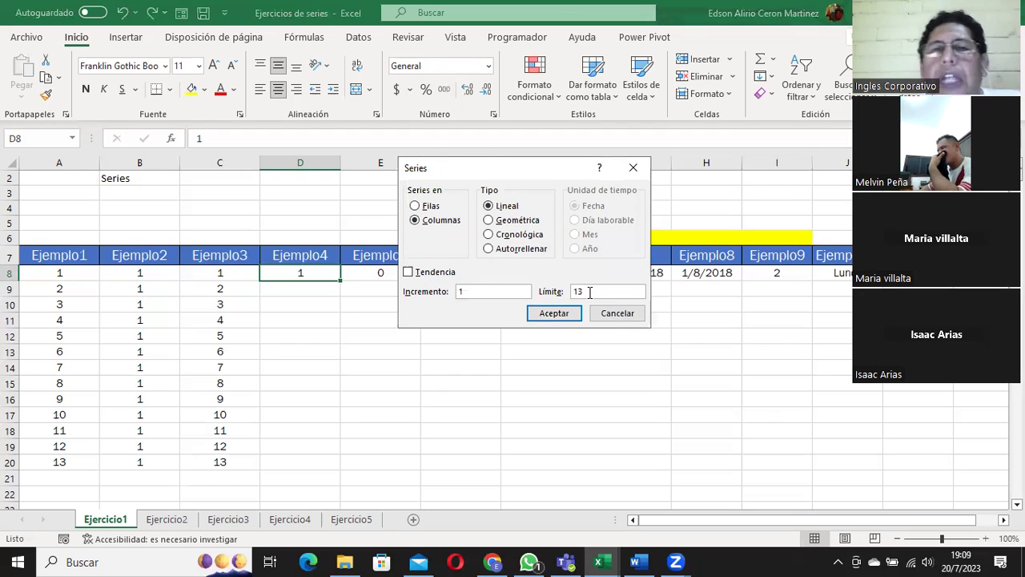
{"action": "left_click", "coordinate": [545, 314]}
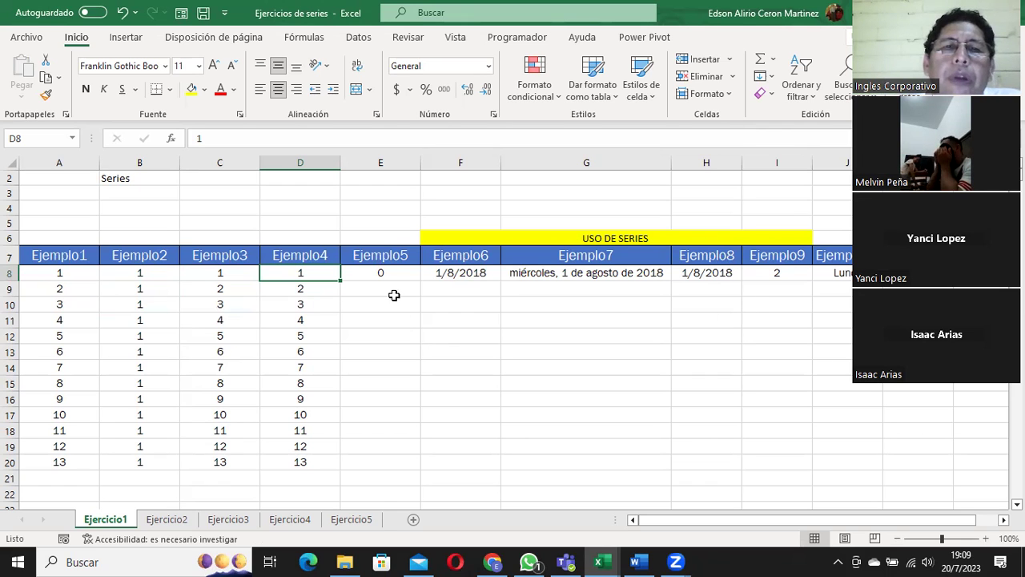
{"action": "left_click", "coordinate": [390, 258]}
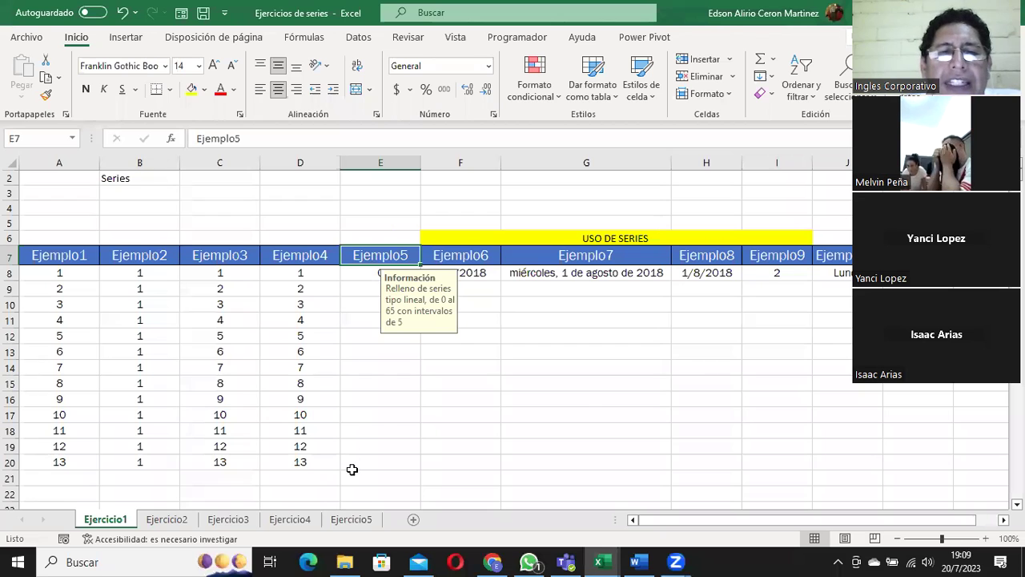
{"action": "left_click", "coordinate": [361, 274]}
{"action": "left_click", "coordinate": [365, 291]}
{"action": "left_click", "coordinate": [378, 276]}
{"action": "left_click", "coordinate": [376, 287]}
{"action": "left_click", "coordinate": [367, 303]}
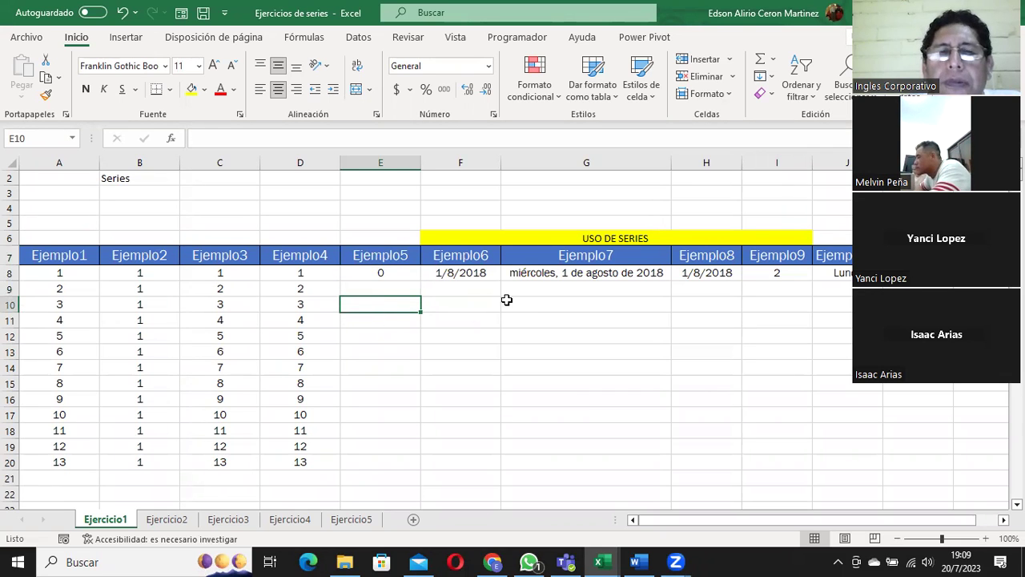
{"action": "left_click", "coordinate": [404, 272]}
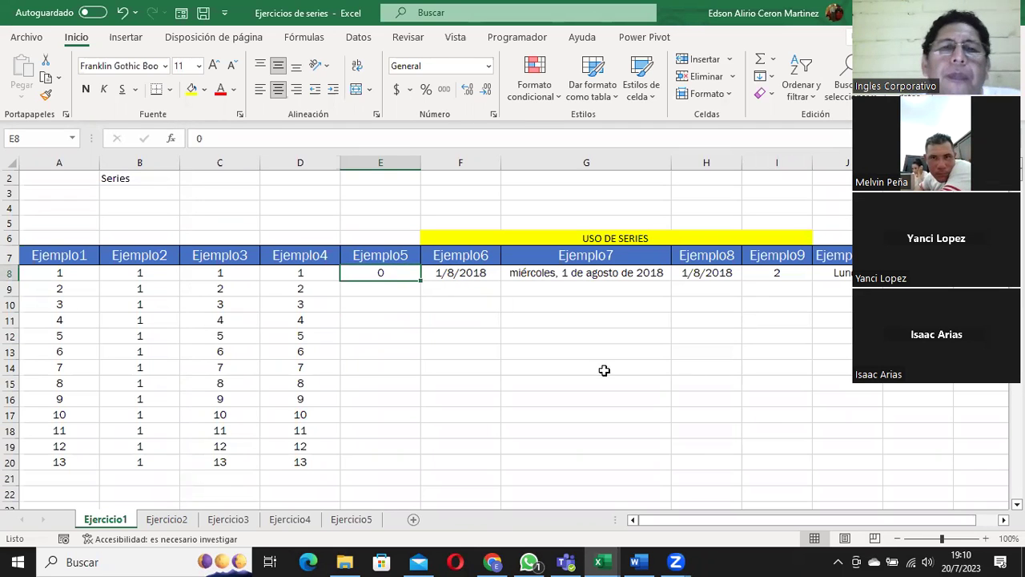
{"action": "left_click", "coordinate": [394, 261]}
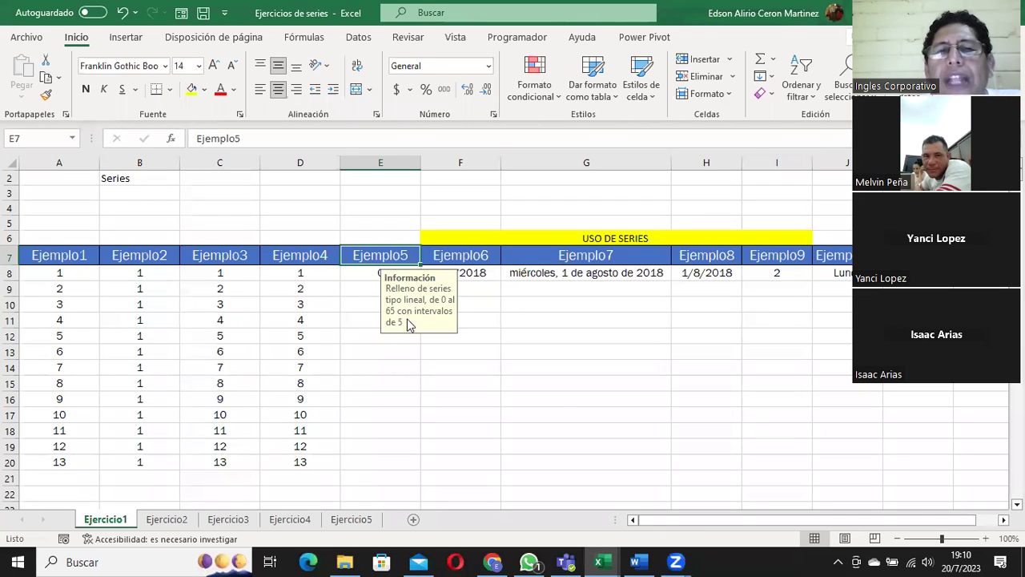
{"action": "left_click", "coordinate": [363, 274]}
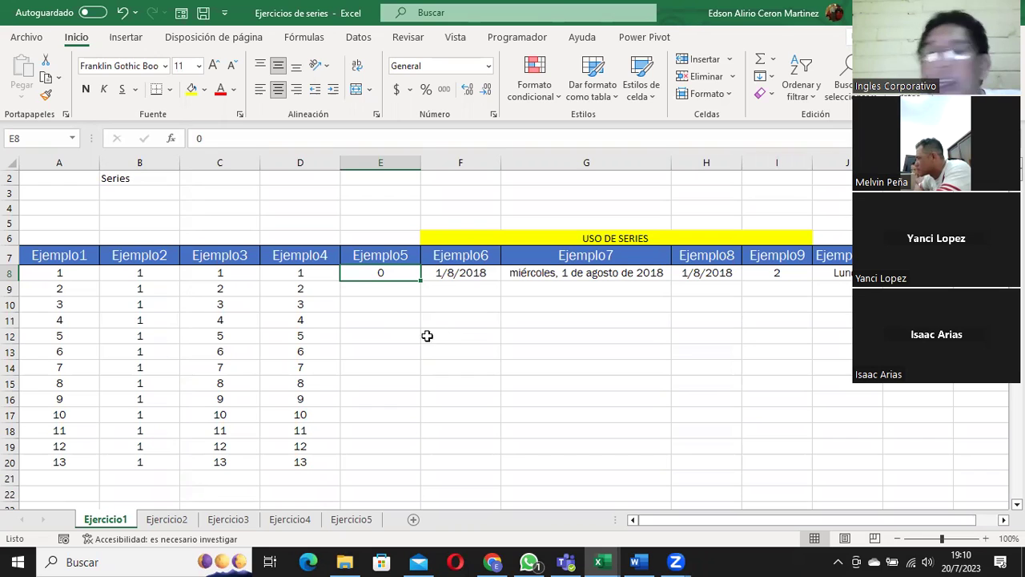
{"action": "left_click", "coordinate": [392, 290]}
{"action": "left_click", "coordinate": [390, 304]}
{"action": "left_click", "coordinate": [388, 320]}
{"action": "left_click", "coordinate": [382, 459]}
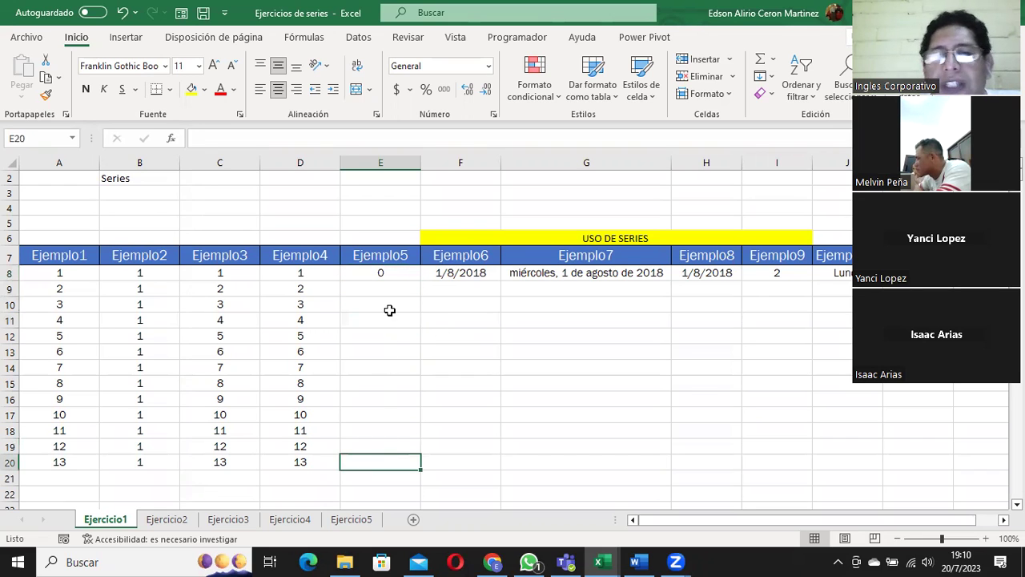
{"action": "left_click", "coordinate": [388, 274]}
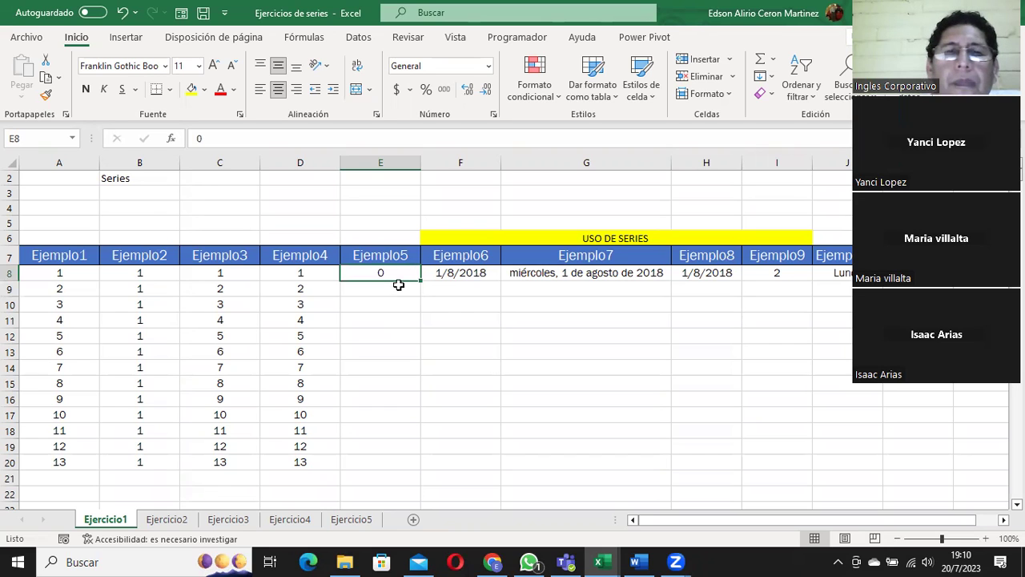
{"action": "left_click", "coordinate": [393, 290]}
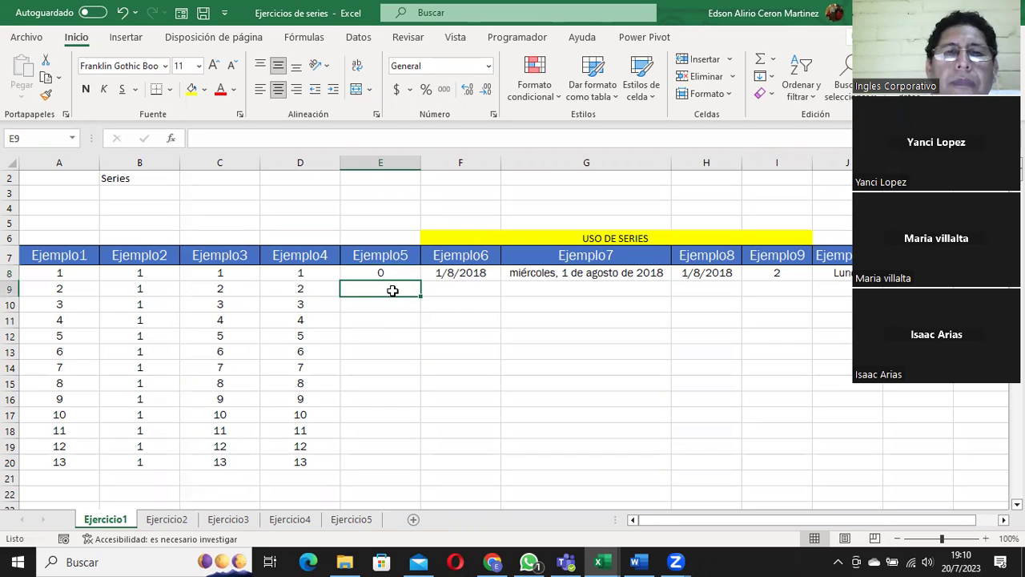
{"action": "type", "text": "5"}
{"action": "key", "text": "Return"}
{"action": "type", "text": "10"}
{"action": "key", "text": "Return"}
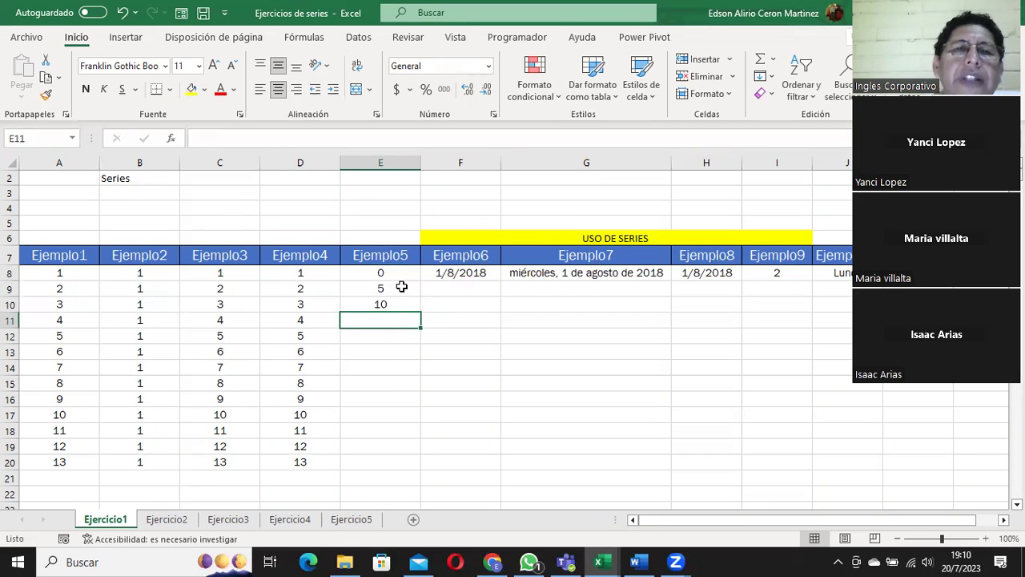
{"action": "left_click_drag", "start_coordinate": [403, 271], "coordinate": [442, 471]}
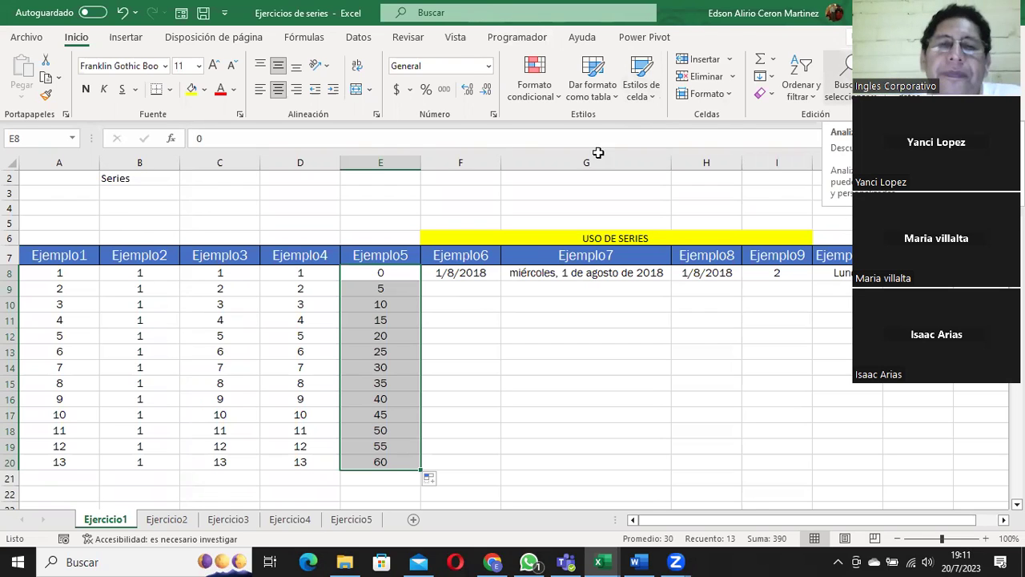
{"action": "left_click", "coordinate": [394, 289]}
{"action": "left_click_drag", "start_coordinate": [393, 289], "coordinate": [398, 473]}
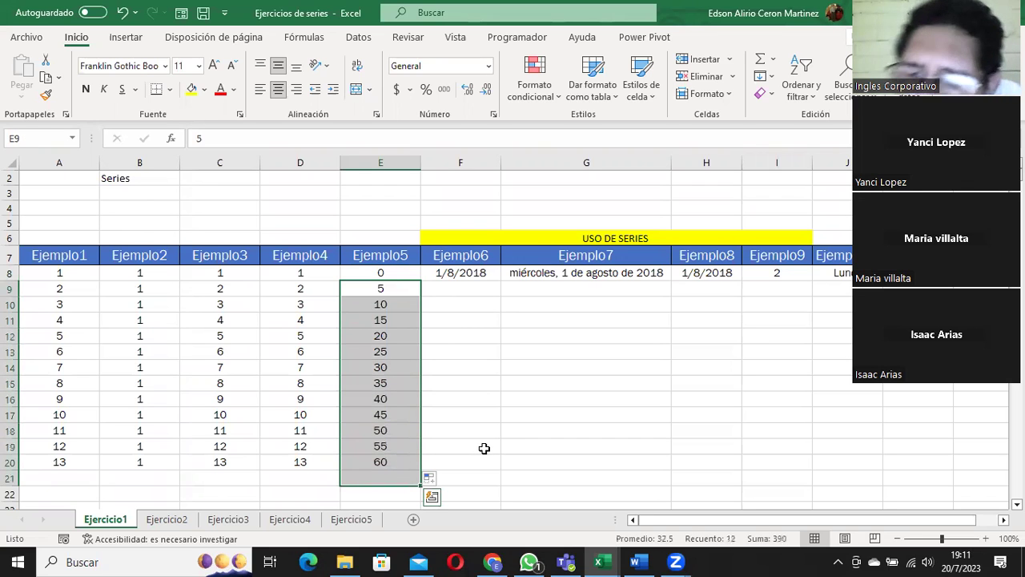
{"action": "key", "text": "Delete"}
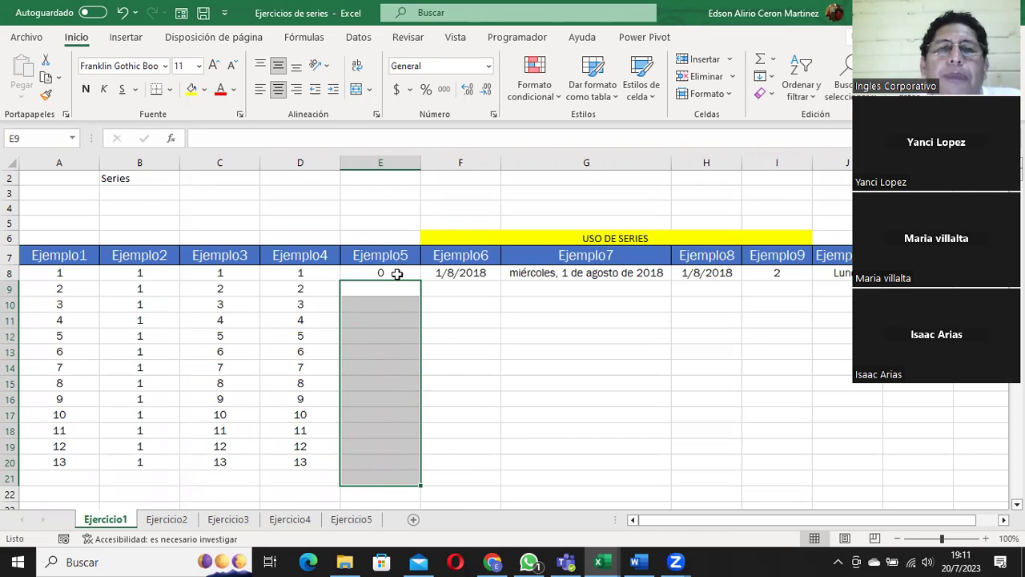
{"action": "left_click", "coordinate": [396, 272]}
Generate Ejemplo5's column series from 0 with step 5 and limit 65.
{"action": "left_click", "coordinate": [769, 77]}
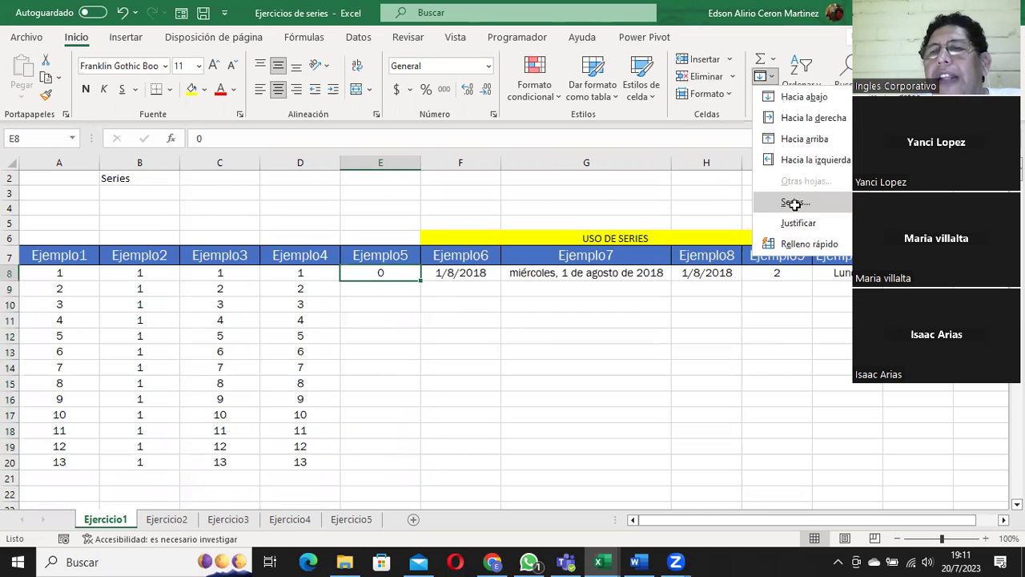
{"action": "left_click", "coordinate": [795, 203]}
{"action": "left_click", "coordinate": [441, 221]}
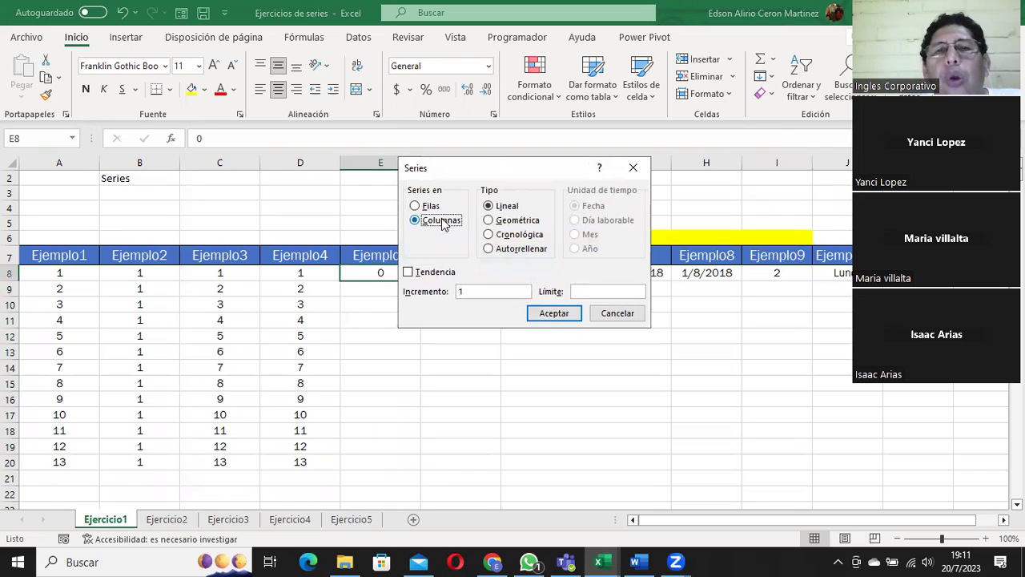
{"action": "left_click", "coordinate": [482, 292]}
{"action": "type", "text": "5"}
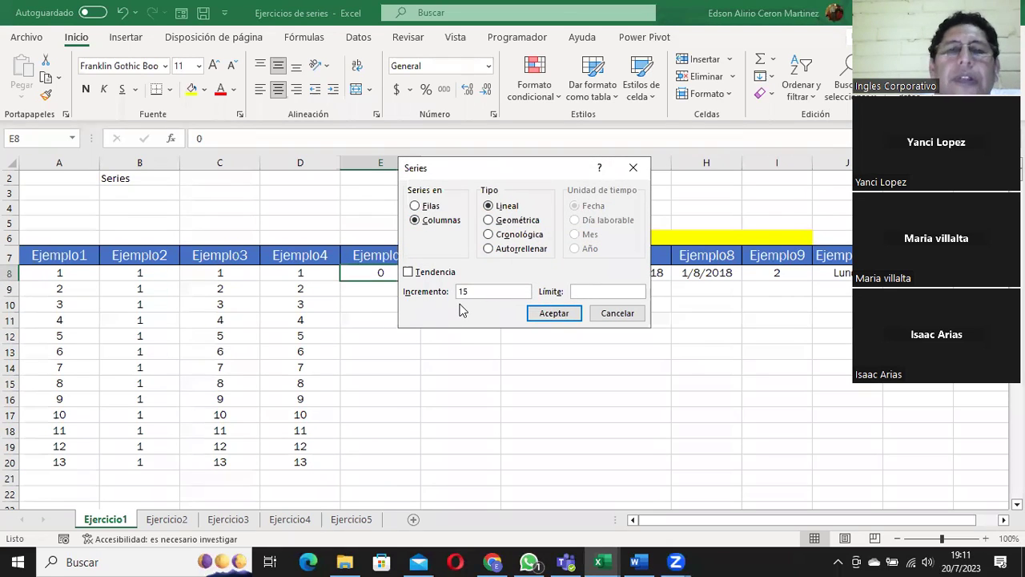
{"action": "key", "text": "BackSpace"}
{"action": "key", "text": "BackSpace"}
{"action": "type", "text": "5"}
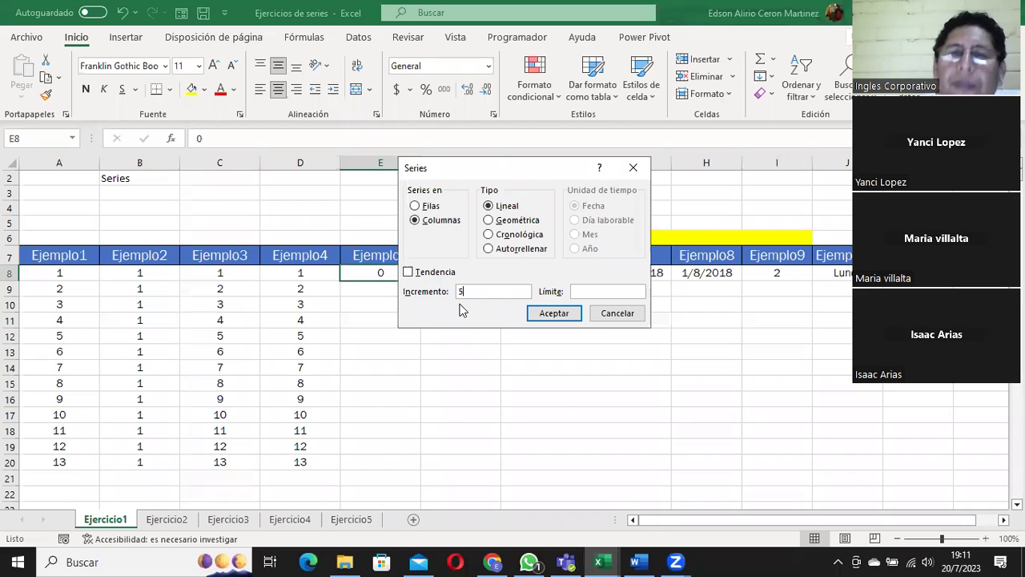
{"action": "left_click", "coordinate": [585, 291]}
{"action": "type", "text": "65"}
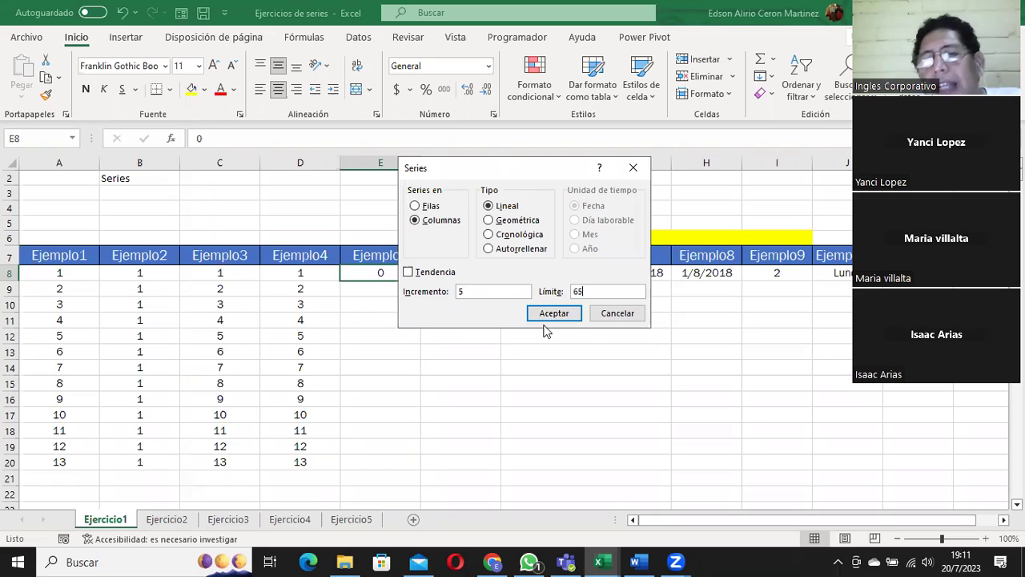
{"action": "left_click", "coordinate": [554, 314]}
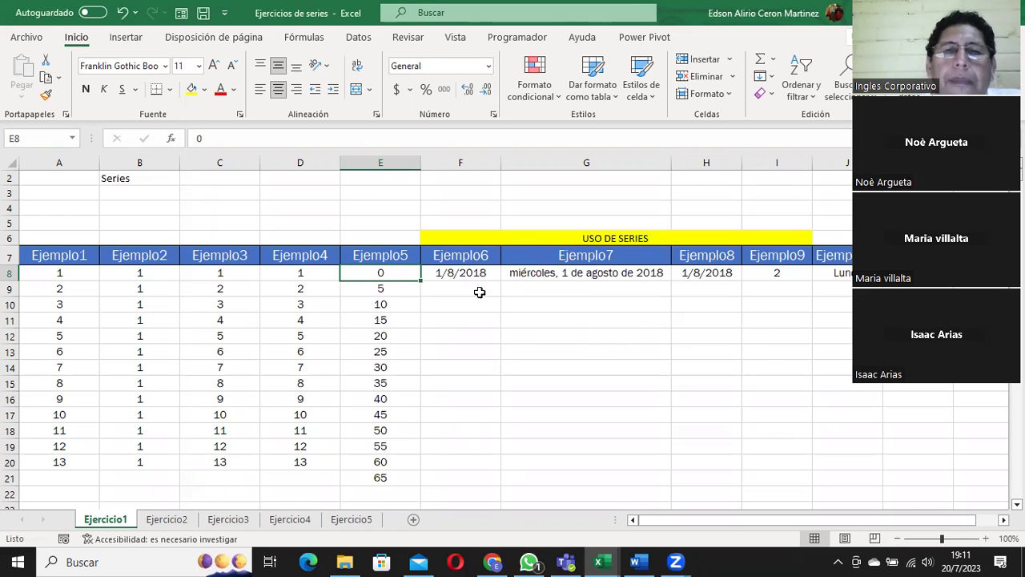
Extend Ejemplo6's 1/8/2018 start date daily down to row 20, ending at 13/8/2018.
{"action": "left_click", "coordinate": [468, 270]}
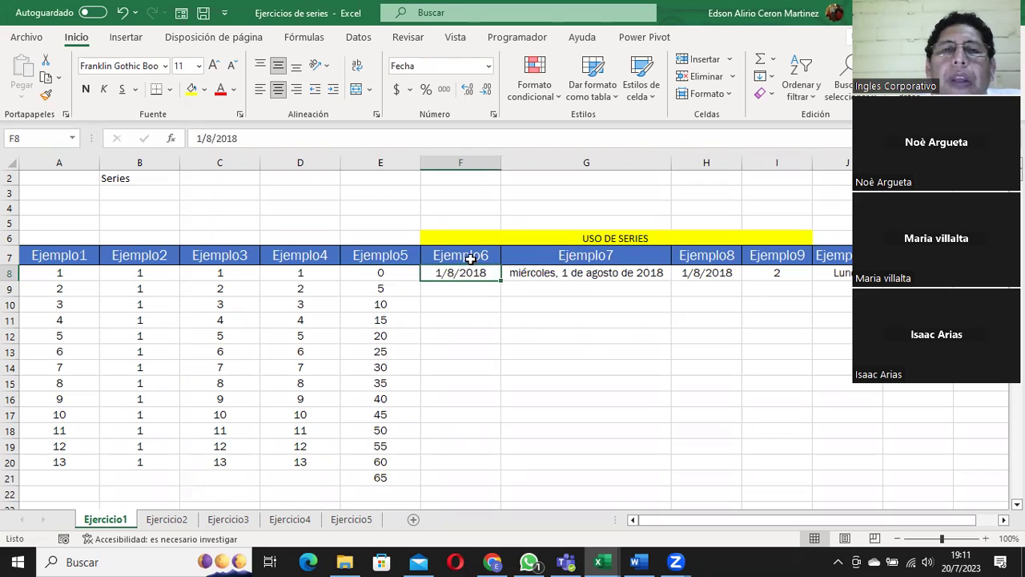
{"action": "left_click", "coordinate": [471, 258]}
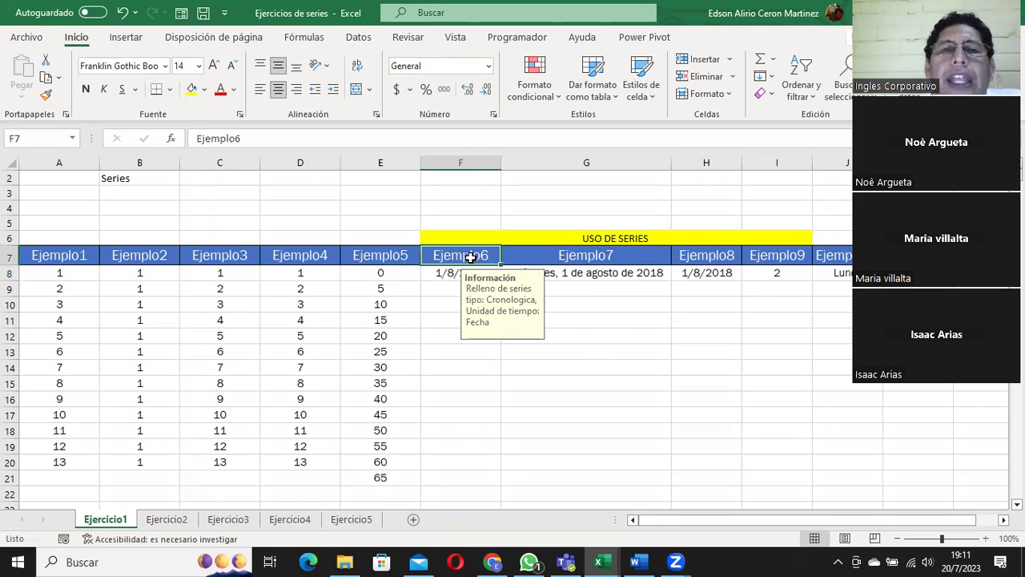
{"action": "left_click", "coordinate": [443, 290]}
{"action": "left_click", "coordinate": [441, 274]}
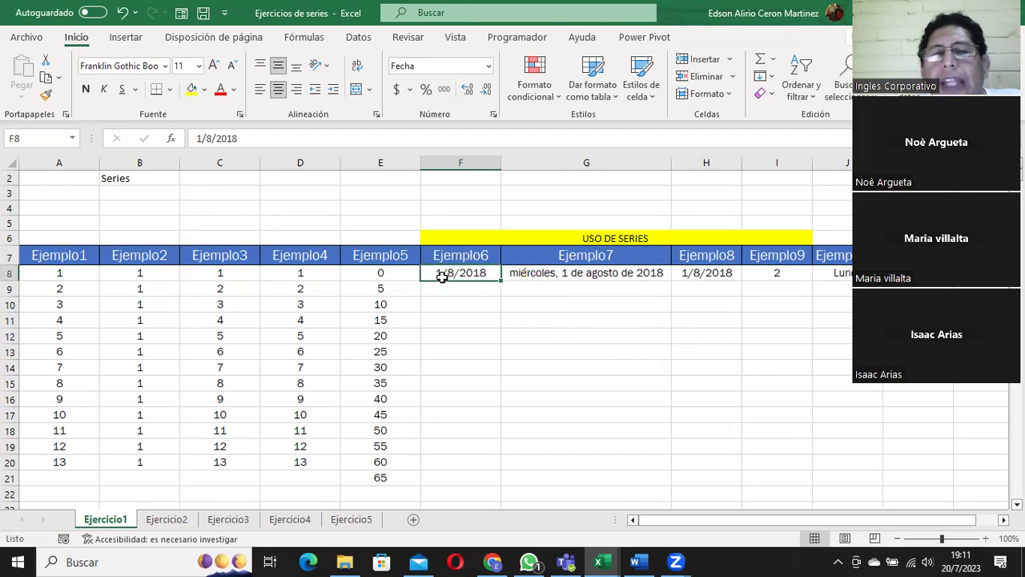
{"action": "left_click_drag", "start_coordinate": [500, 281], "coordinate": [494, 290]}
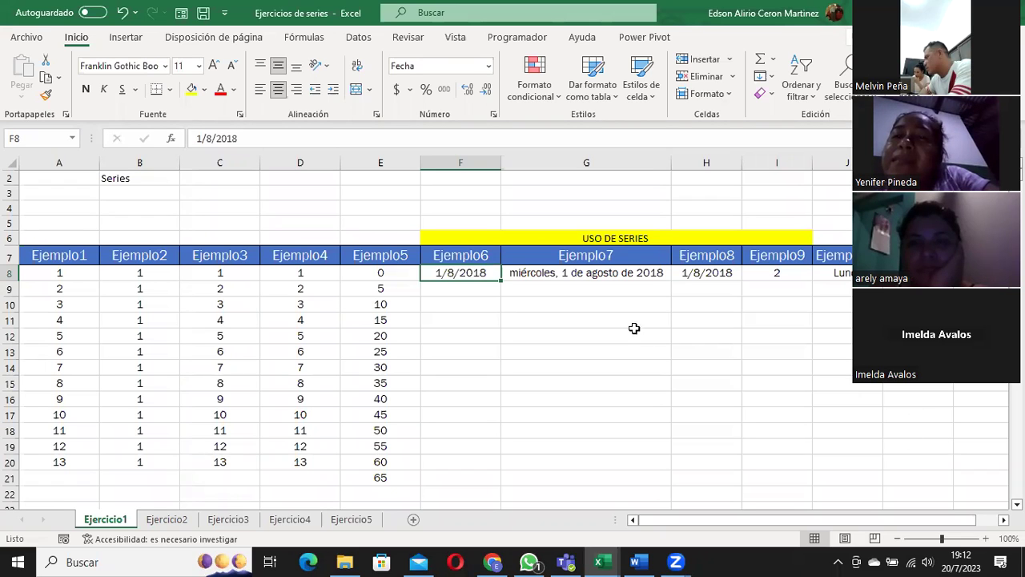
{"action": "left_click_drag", "start_coordinate": [499, 281], "coordinate": [494, 477]}
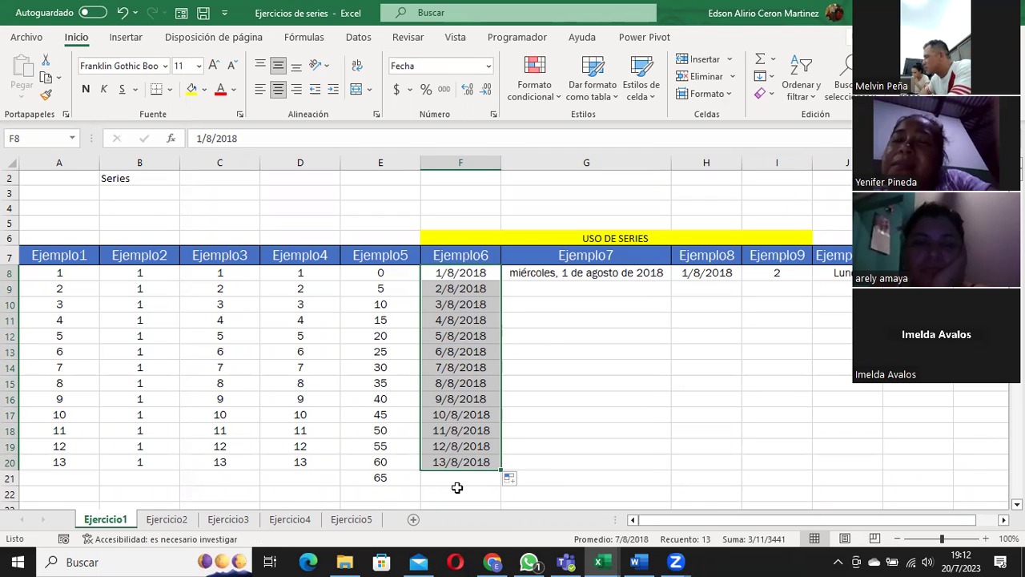
Delete the dates in F9:F20 below 1/8/2018, then select F8:F20.
{"action": "left_click_drag", "start_coordinate": [64, 274], "coordinate": [139, 290]}
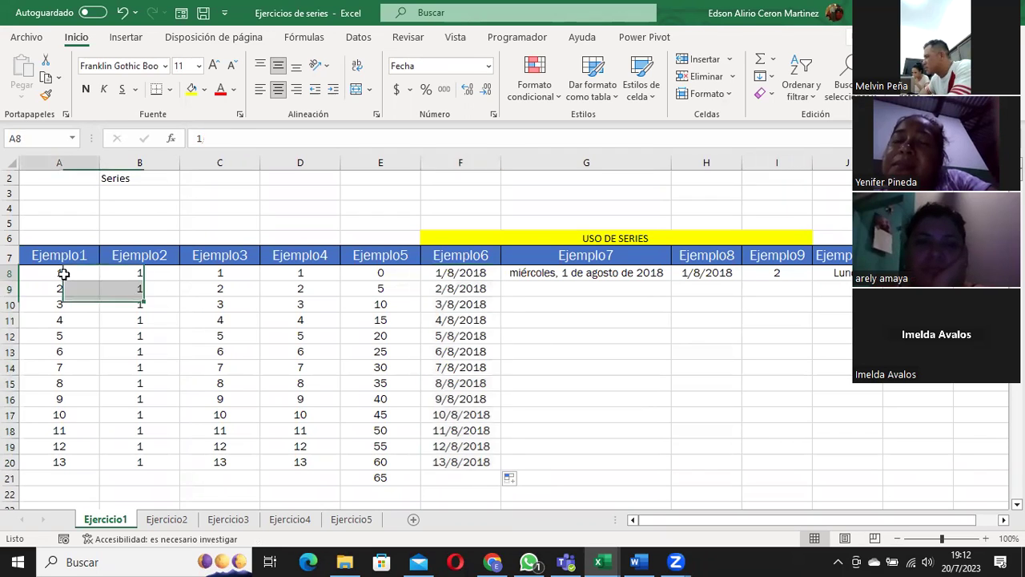
{"action": "left_click", "coordinate": [132, 274]}
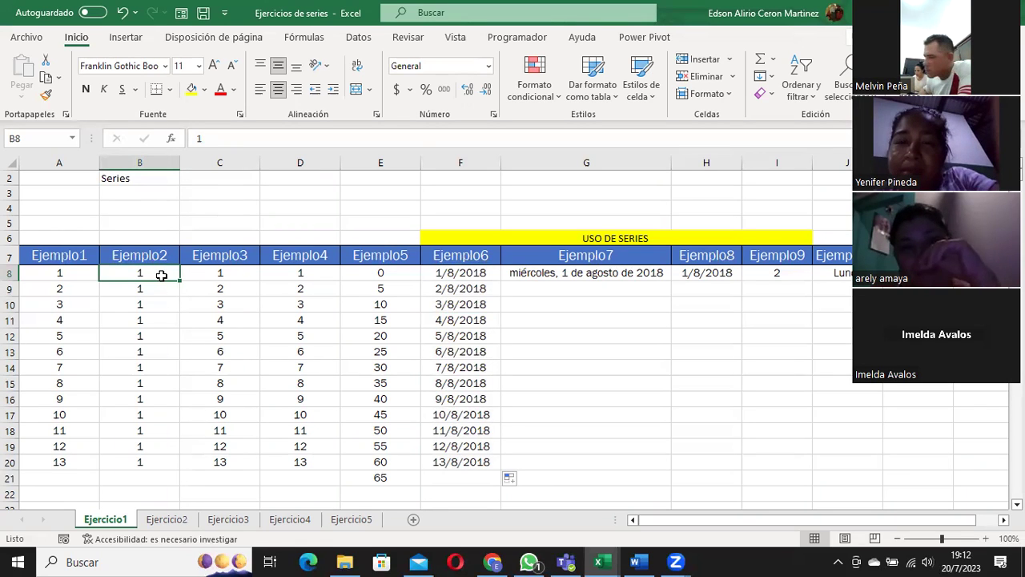
{"action": "left_click", "coordinate": [453, 289]}
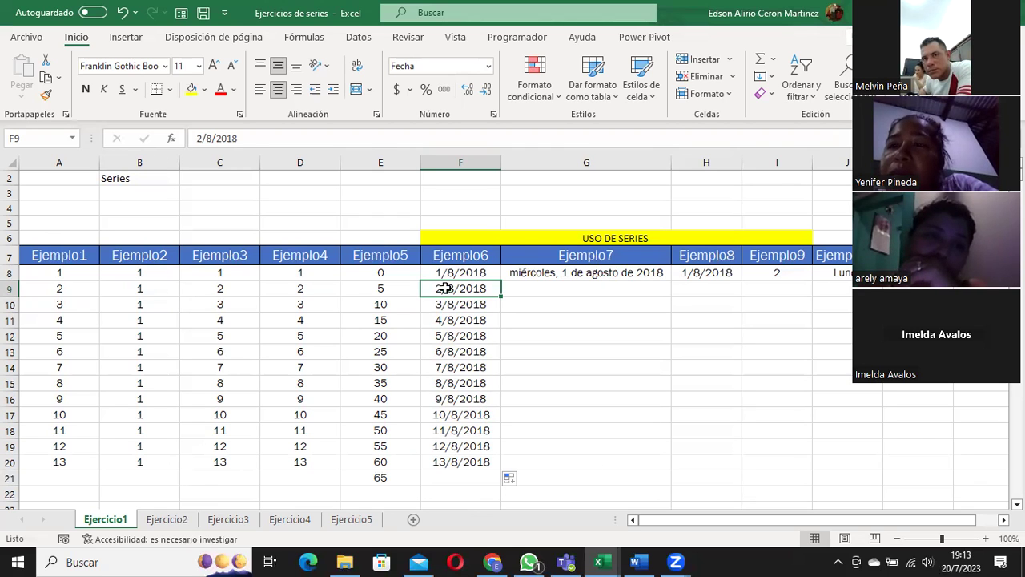
{"action": "left_click_drag", "start_coordinate": [445, 272], "coordinate": [460, 464]}
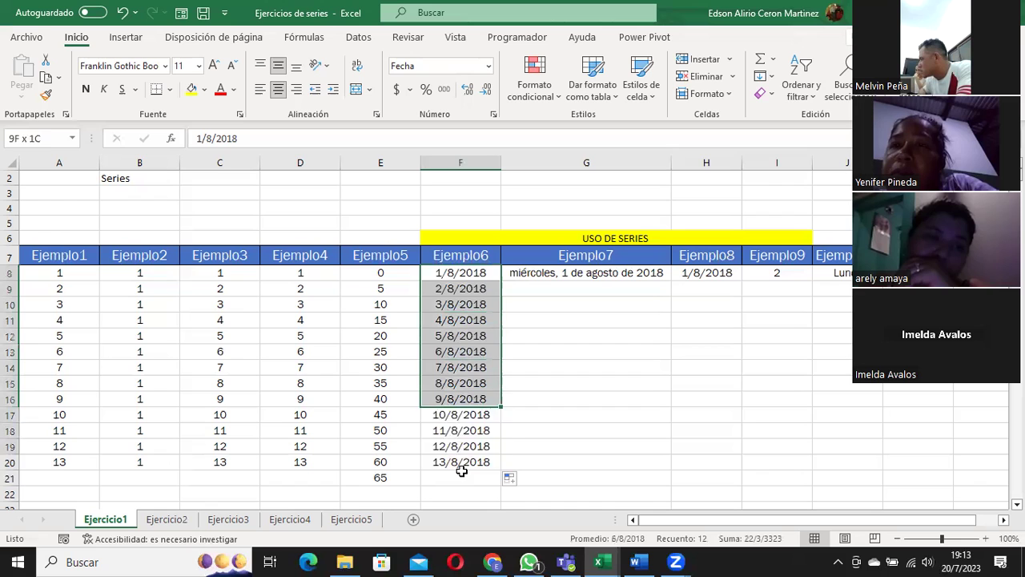
{"action": "left_click", "coordinate": [465, 289]}
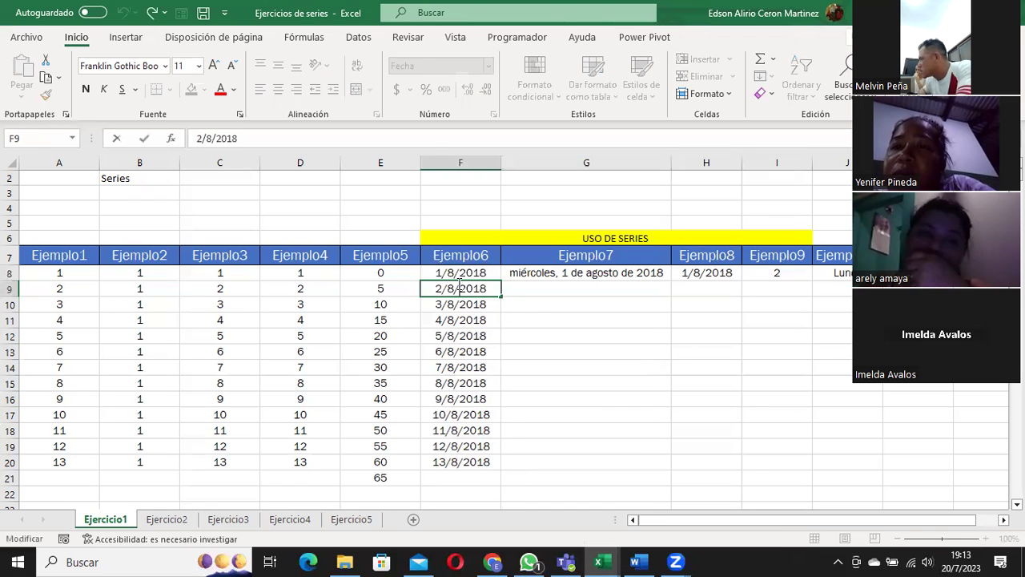
{"action": "left_click", "coordinate": [520, 317]}
{"action": "left_click_drag", "start_coordinate": [471, 286], "coordinate": [476, 463]}
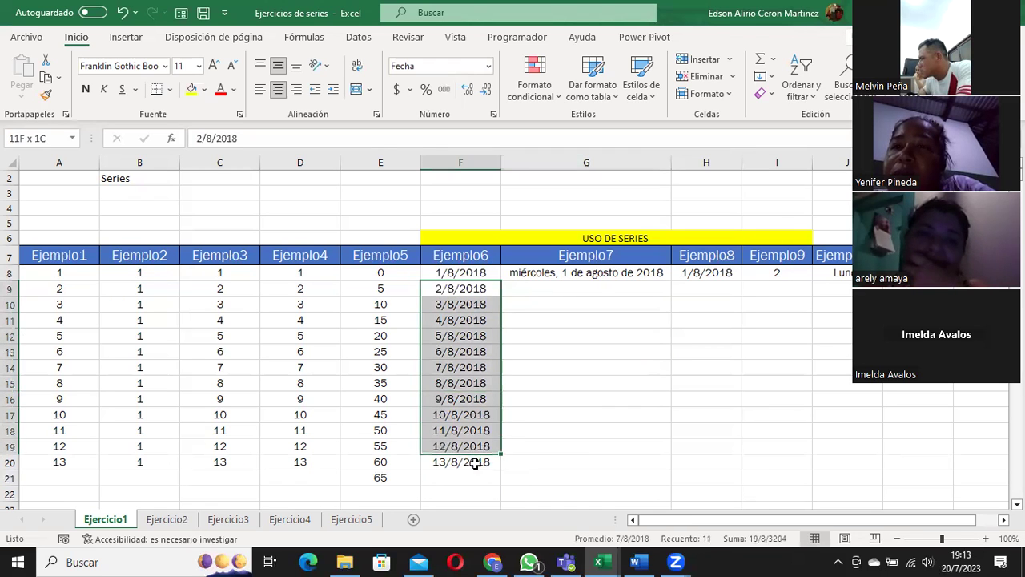
{"action": "key", "text": "Delete"}
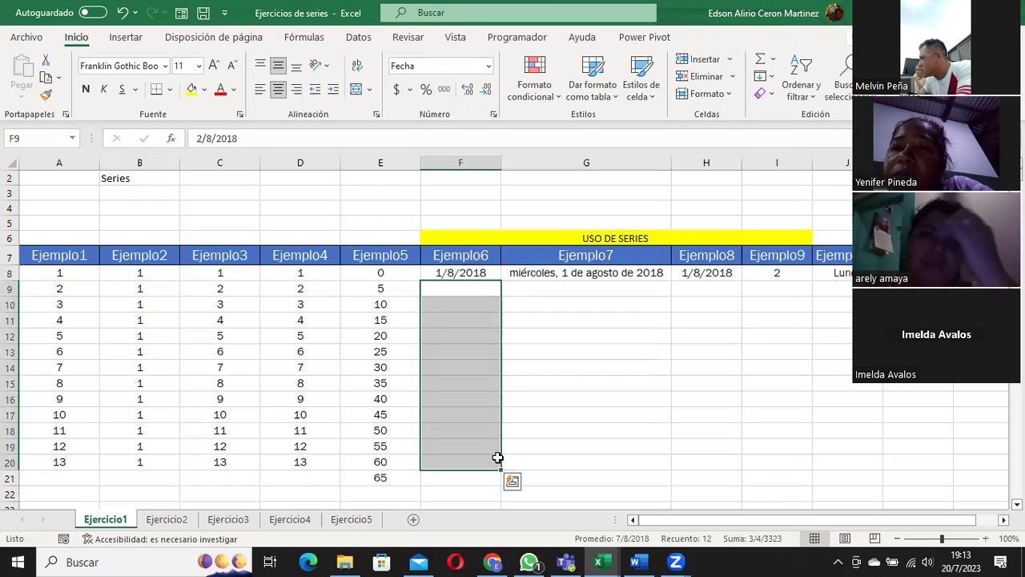
{"action": "left_click", "coordinate": [461, 273]}
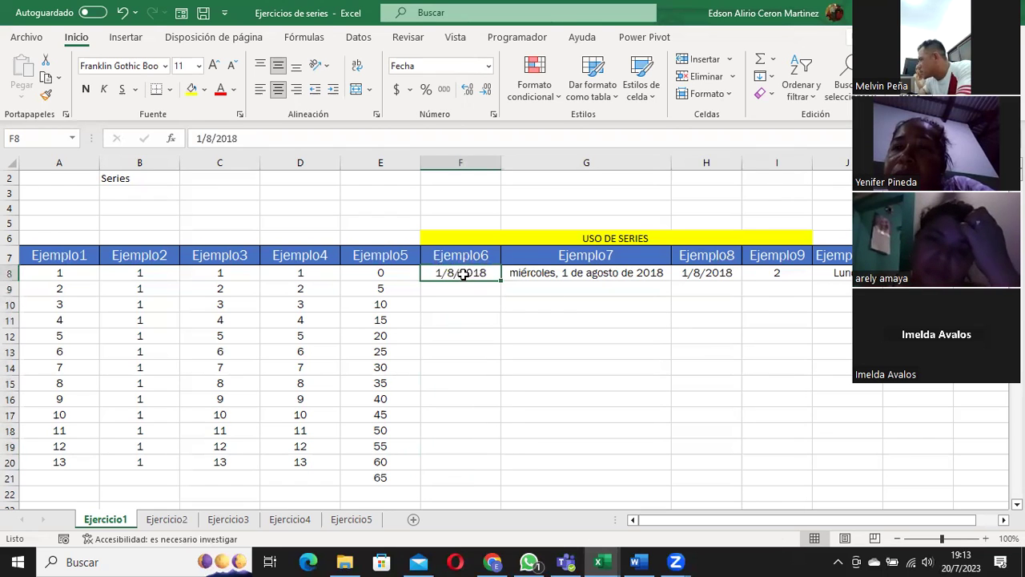
{"action": "left_click_drag", "start_coordinate": [463, 276], "coordinate": [485, 469]}
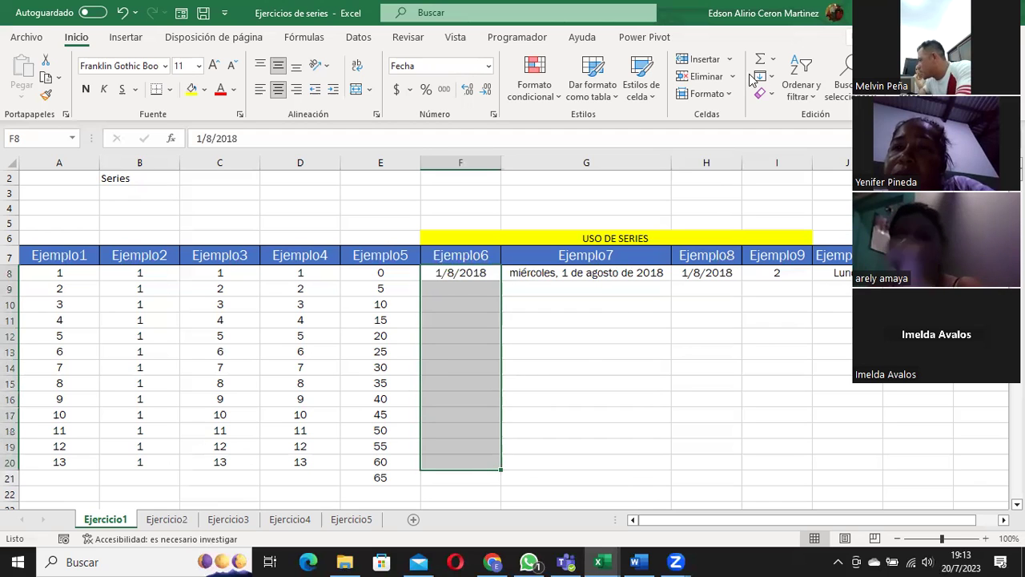
{"action": "left_click", "coordinate": [772, 77]}
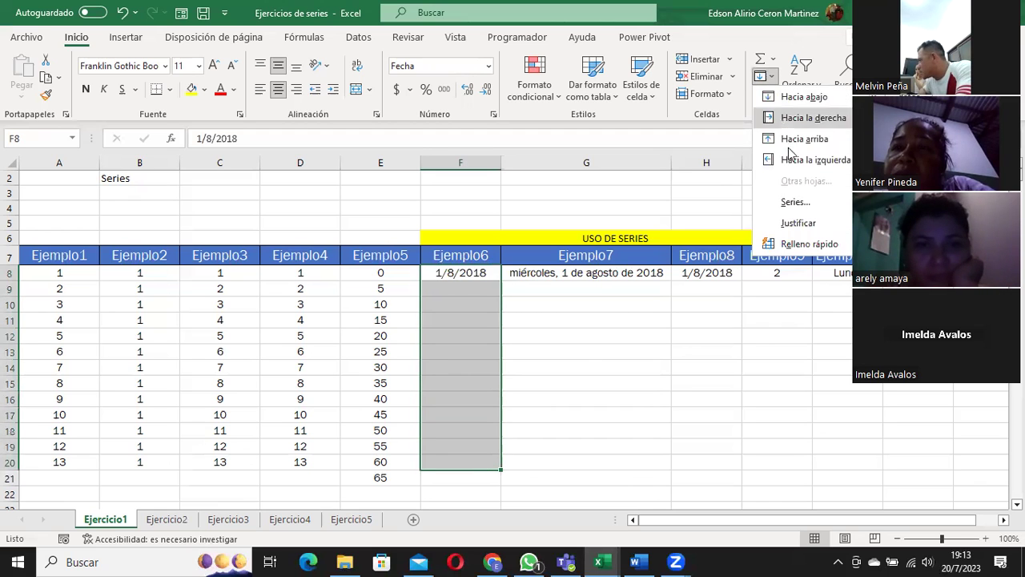
{"action": "left_click", "coordinate": [797, 203]}
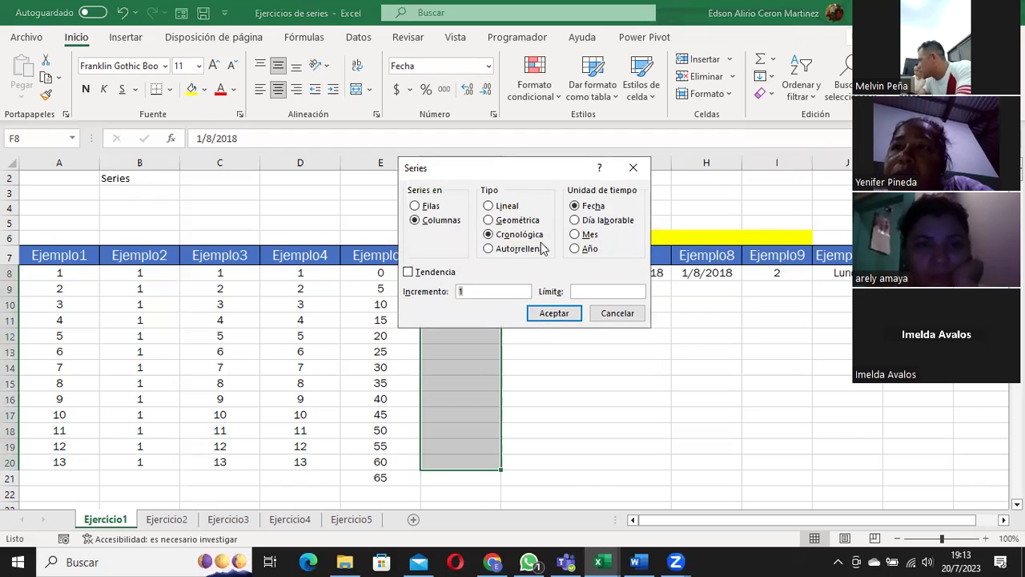
{"action": "type", "text": "1"}
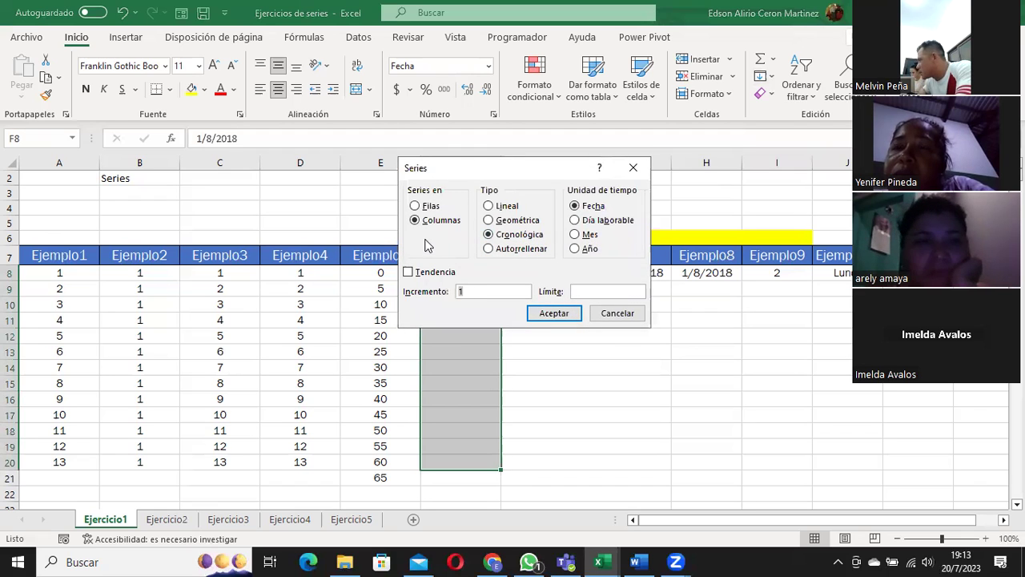
{"action": "left_click", "coordinate": [551, 314]}
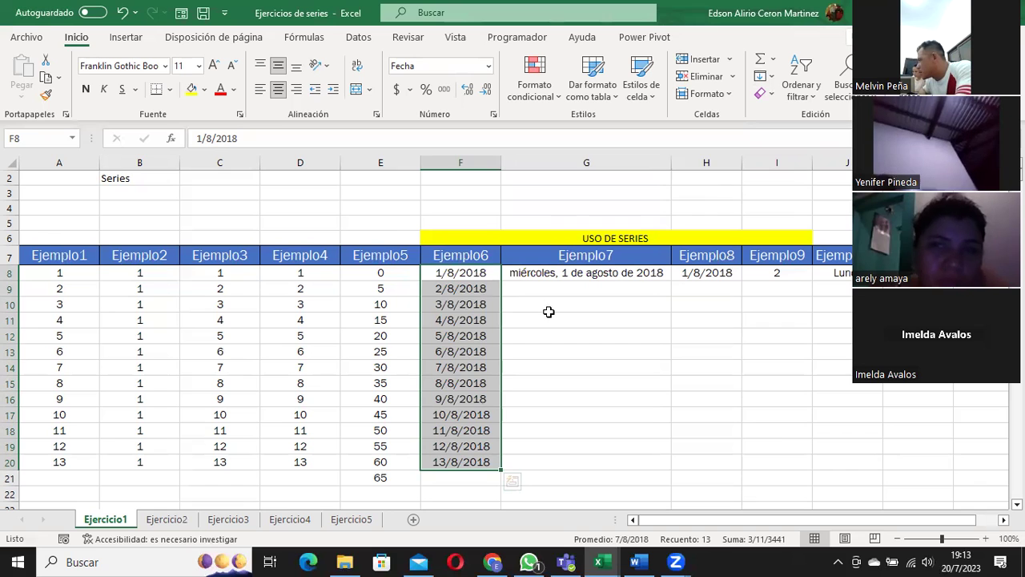
{"action": "left_click_drag", "start_coordinate": [480, 289], "coordinate": [478, 462]}
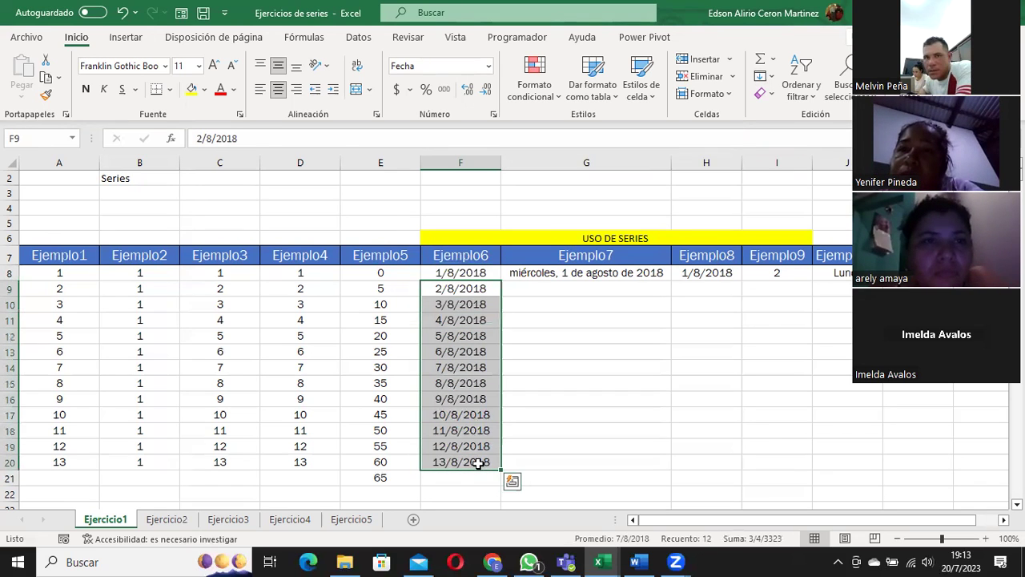
{"action": "key", "text": "Delete"}
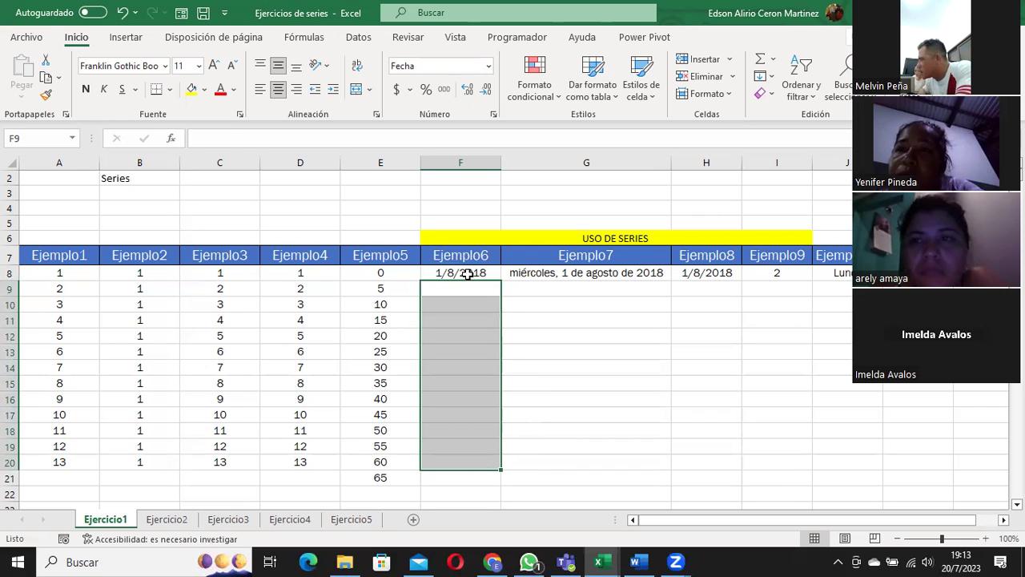
{"action": "left_click", "coordinate": [467, 272]}
{"action": "left_click", "coordinate": [765, 76]}
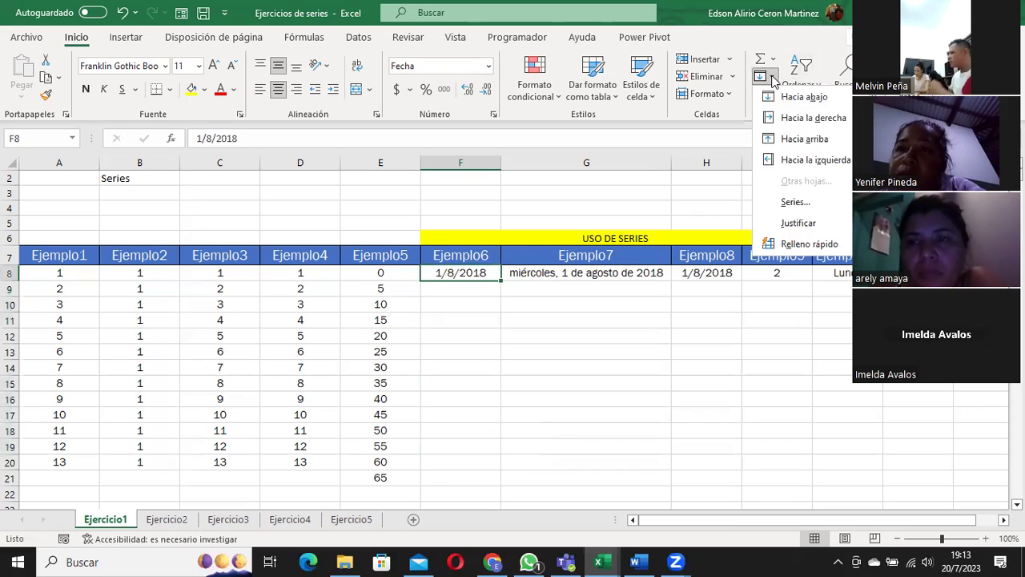
{"action": "left_click", "coordinate": [795, 202]}
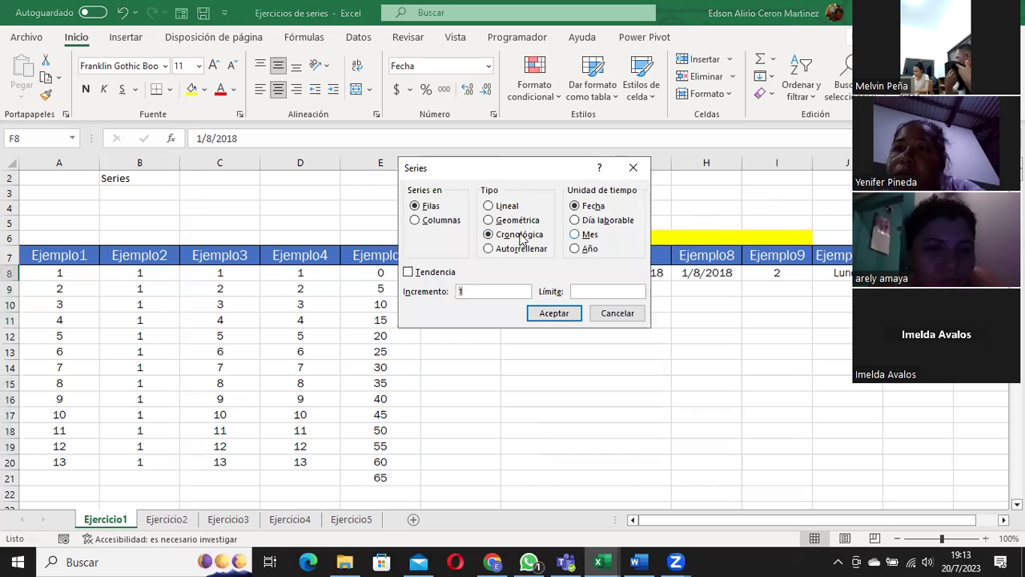
{"action": "left_click", "coordinate": [435, 228]}
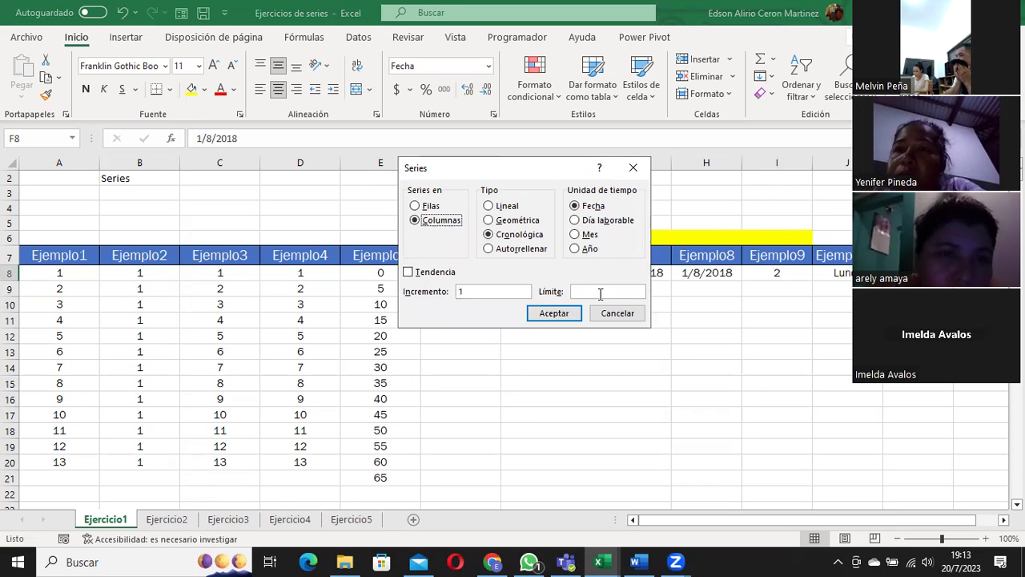
{"action": "left_click", "coordinate": [598, 292]}
{"action": "type", "text": "13"}
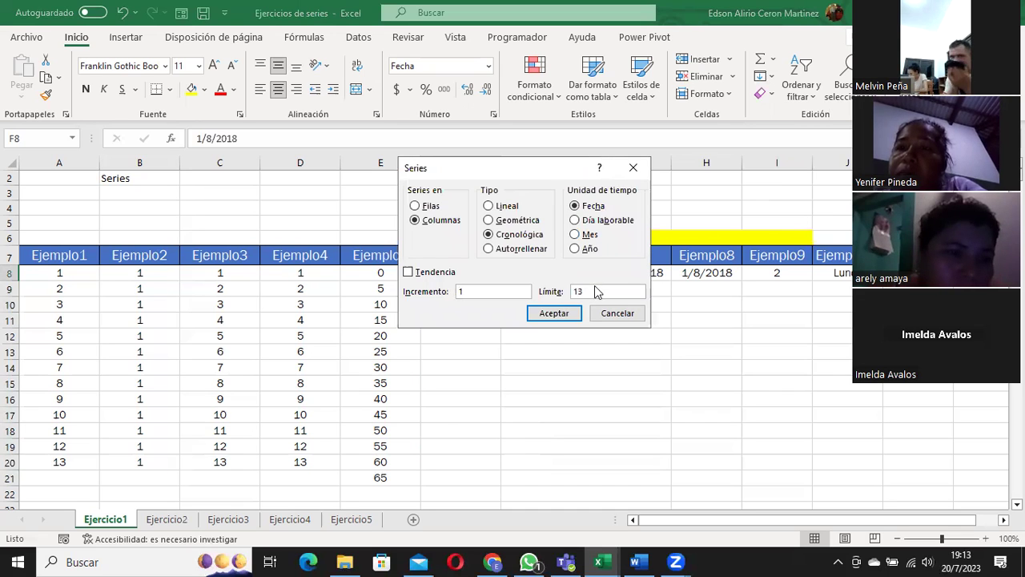
{"action": "left_click", "coordinate": [554, 314]}
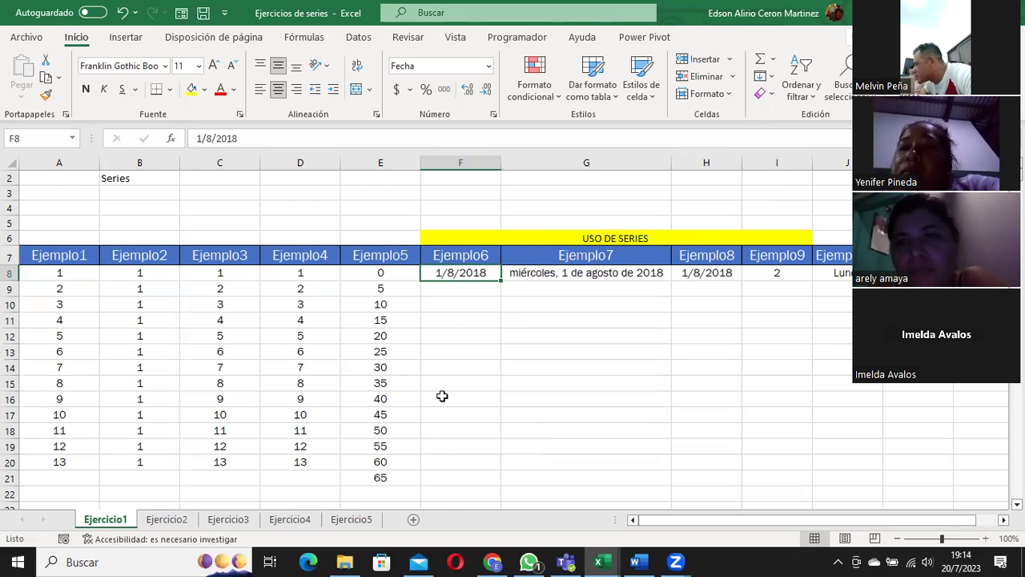
{"action": "left_click_drag", "start_coordinate": [454, 298], "coordinate": [462, 459]}
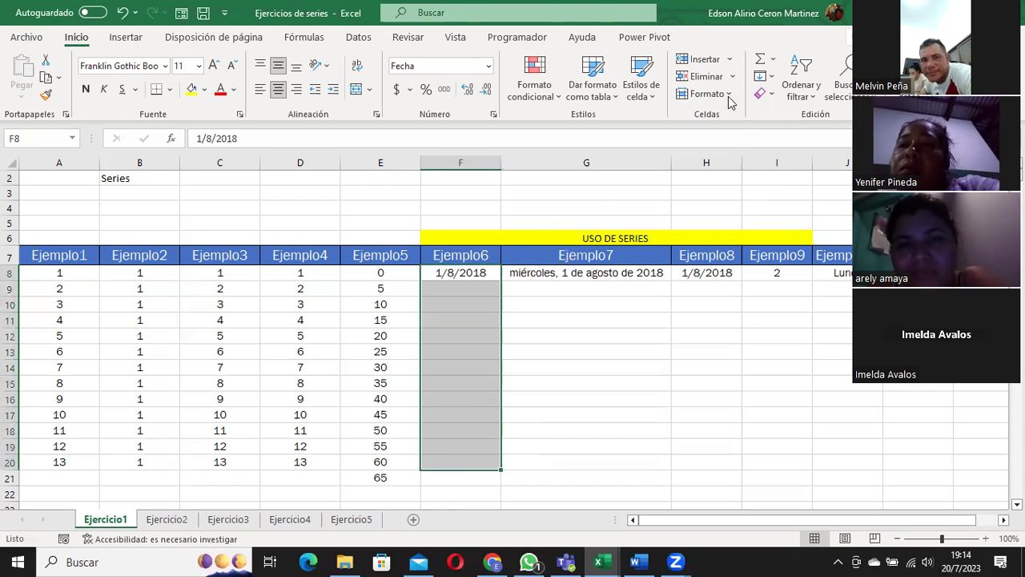
Fill F8:F20 with a daily date series, step 1, using the Series dialog.
{"action": "left_click", "coordinate": [769, 78]}
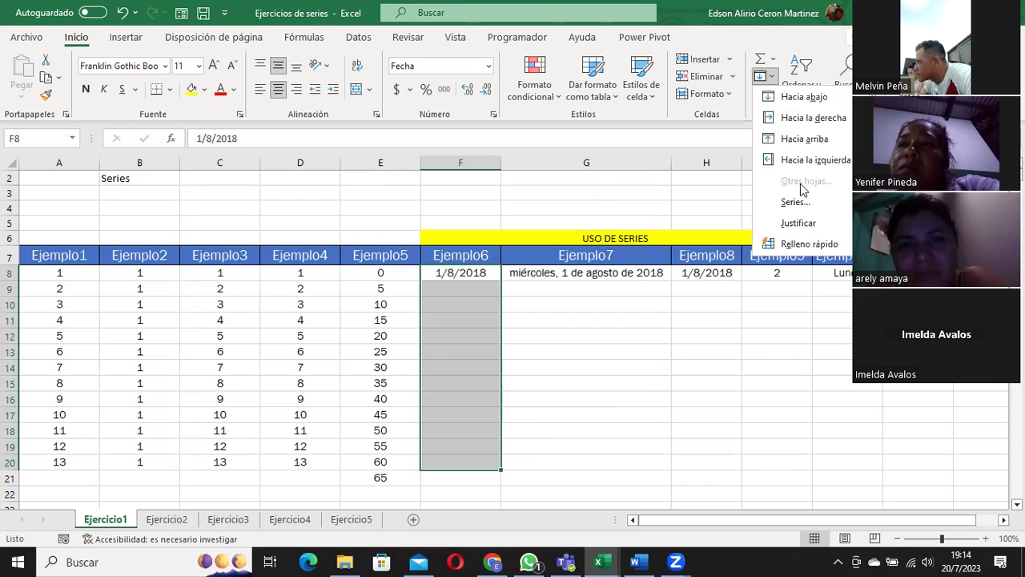
{"action": "left_click", "coordinate": [798, 202]}
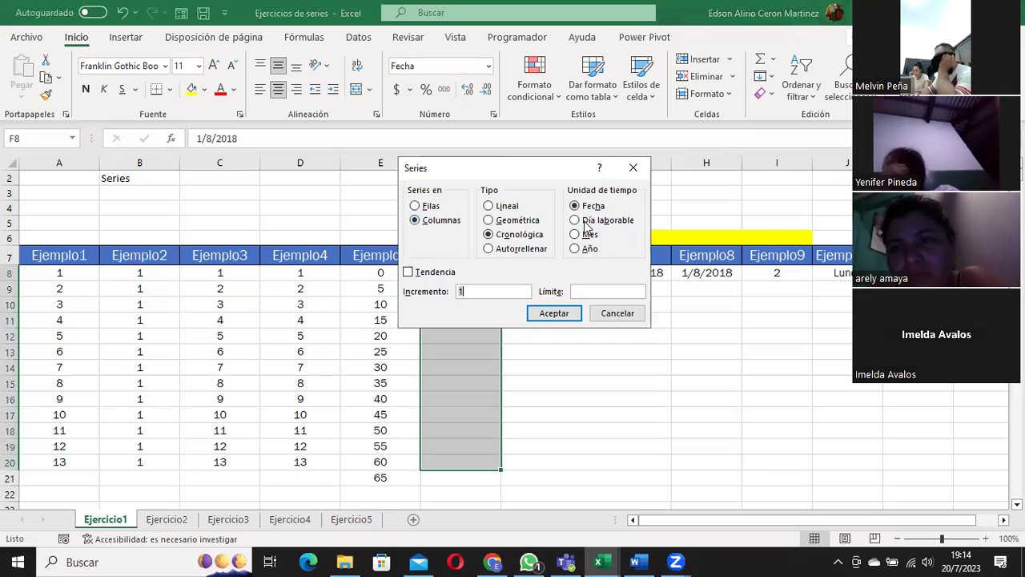
{"action": "left_click", "coordinate": [559, 314]}
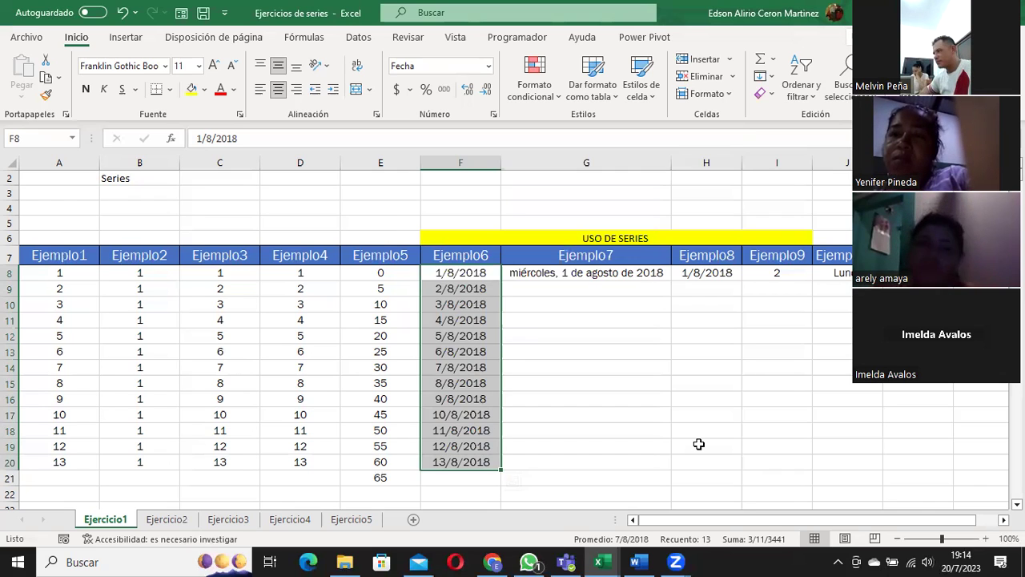
{"action": "left_click", "coordinate": [606, 272]}
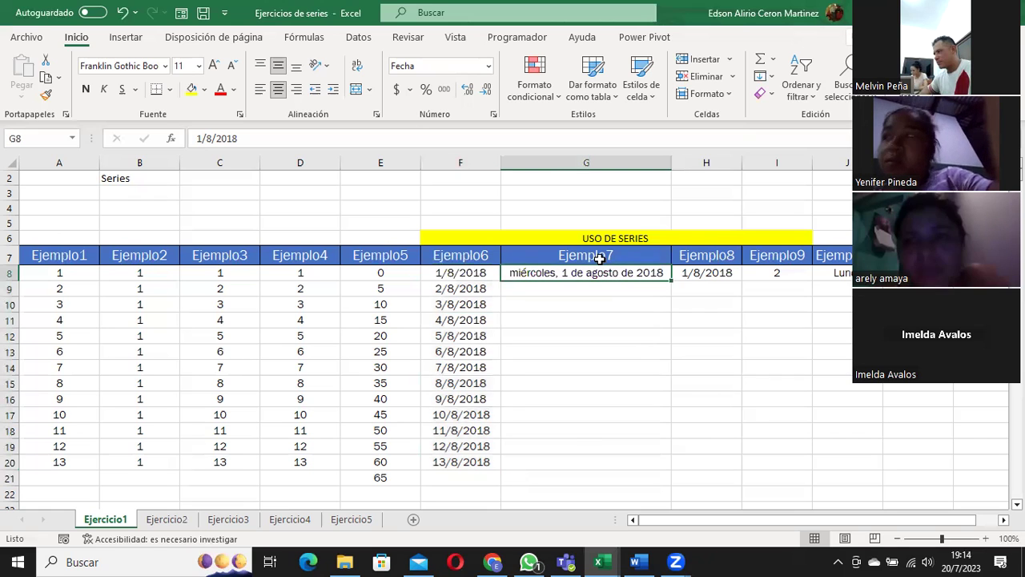
{"action": "left_click", "coordinate": [599, 256]}
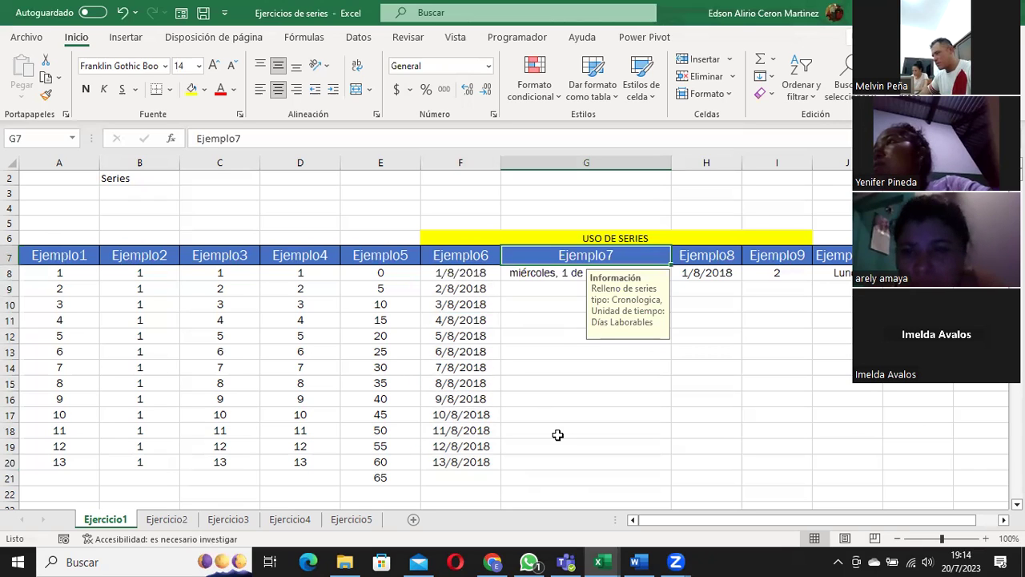
{"action": "left_click_drag", "start_coordinate": [527, 271], "coordinate": [528, 315]}
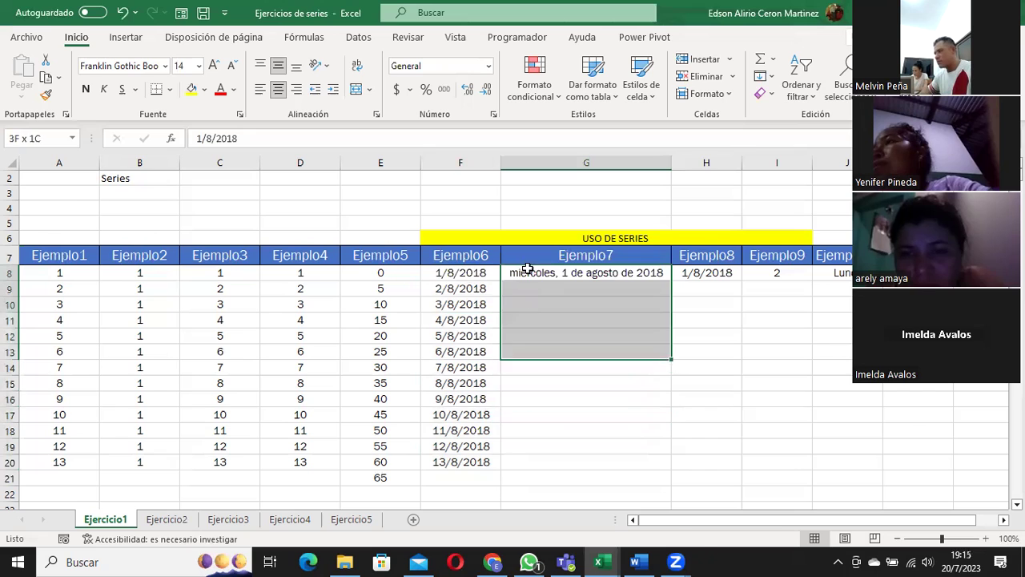
{"action": "left_click_drag", "start_coordinate": [527, 314], "coordinate": [529, 255]}
{"action": "left_click", "coordinate": [585, 398]}
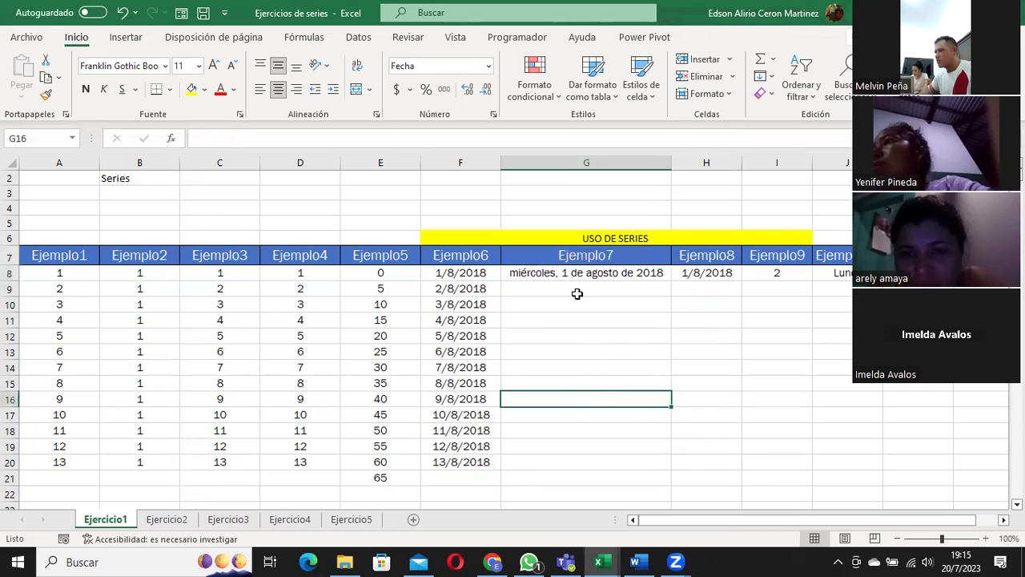
{"action": "left_click", "coordinate": [572, 275]}
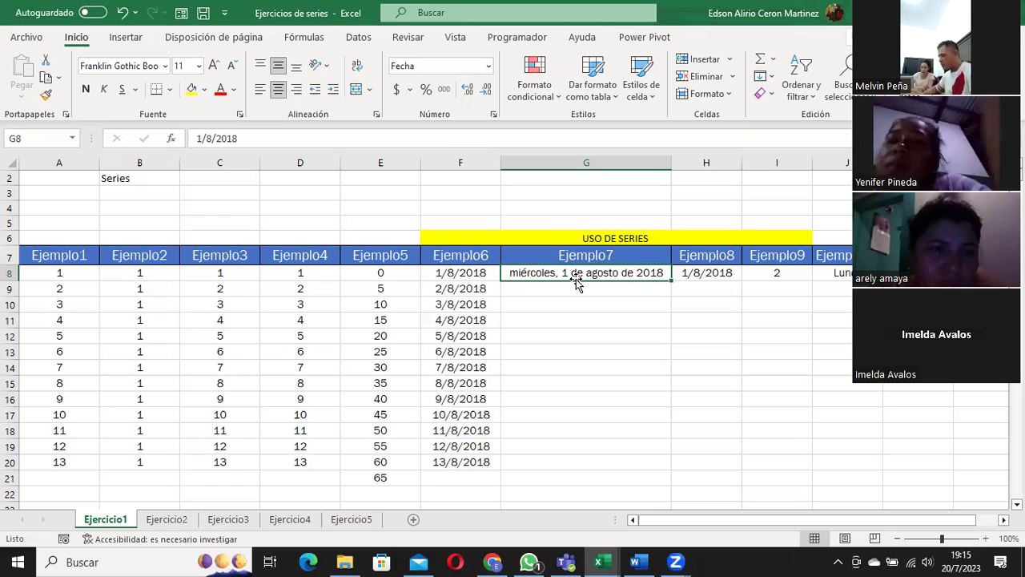
{"action": "left_click", "coordinate": [770, 77]}
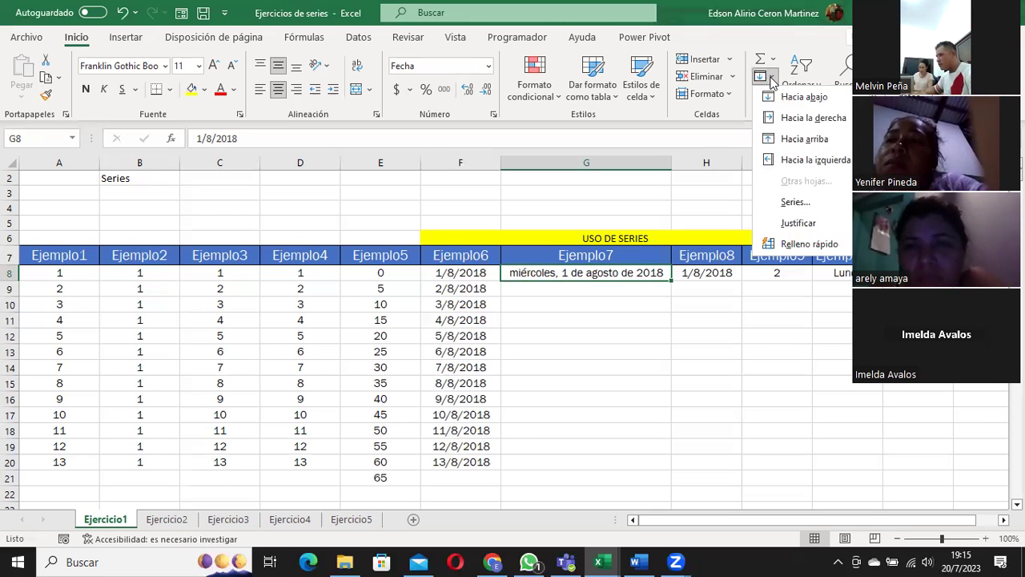
{"action": "left_click", "coordinate": [795, 202]}
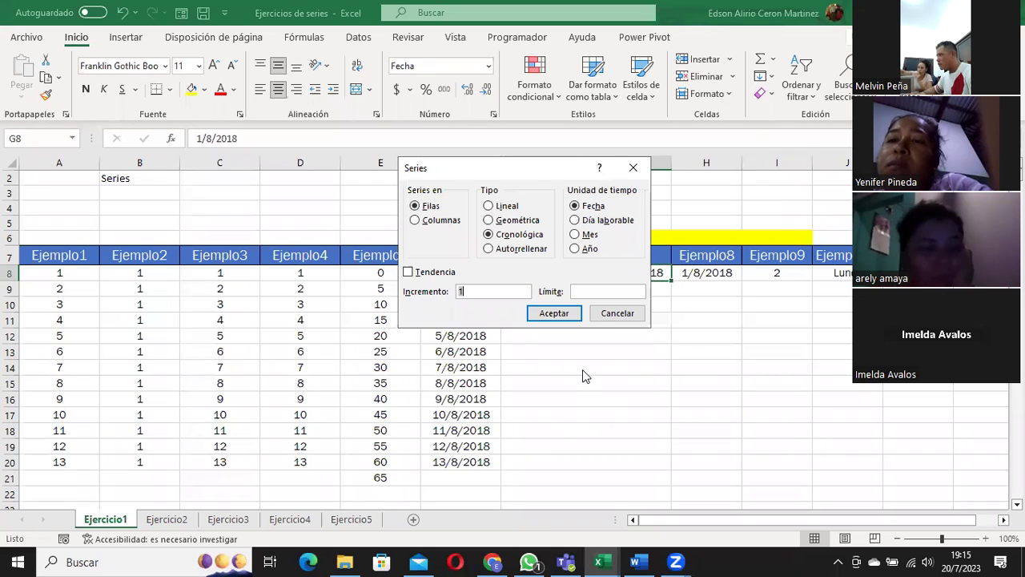
{"action": "left_click", "coordinate": [618, 313]}
{"action": "left_click_drag", "start_coordinate": [601, 269], "coordinate": [613, 463]}
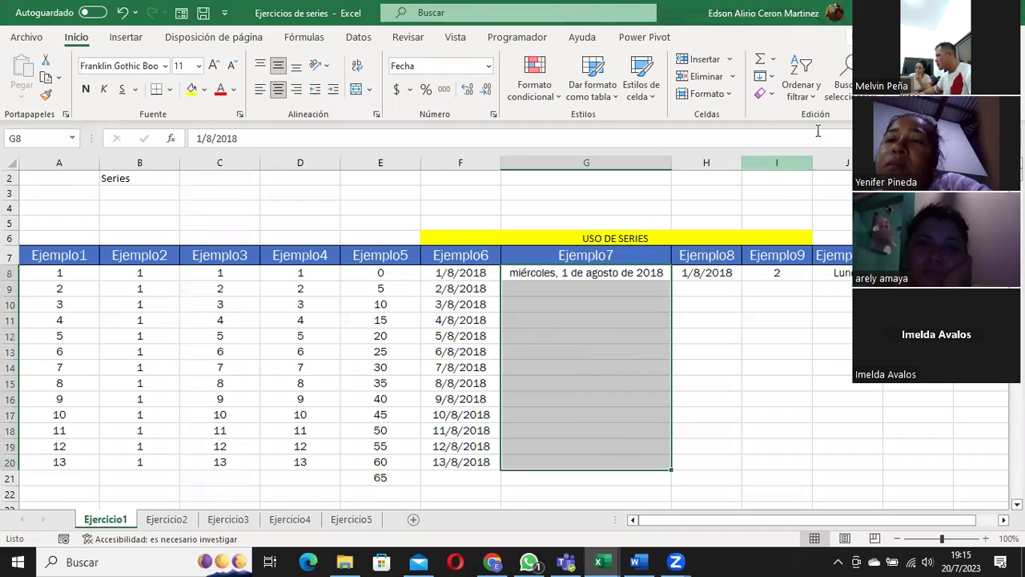
{"action": "left_click", "coordinate": [634, 273]}
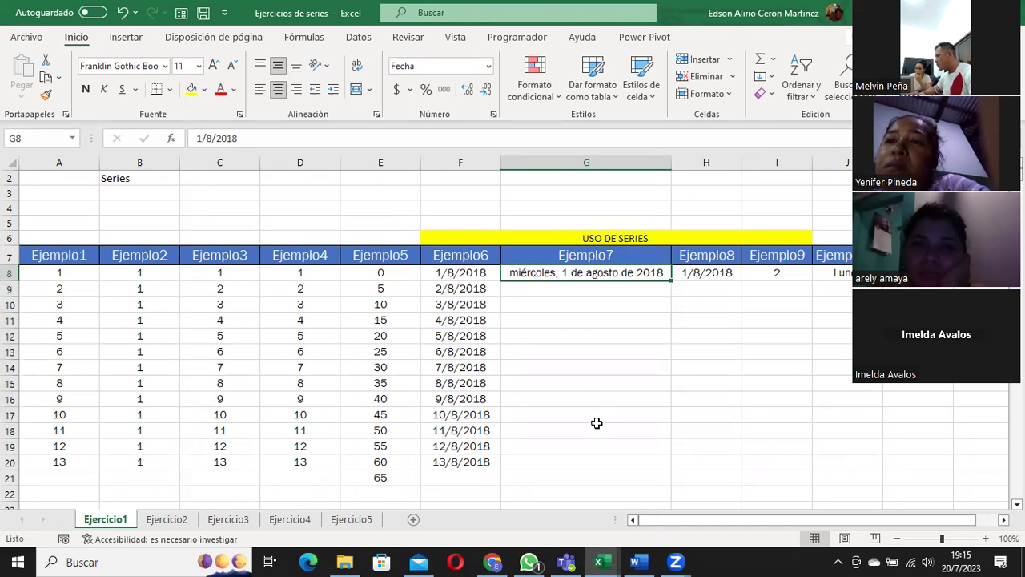
{"action": "left_click", "coordinate": [764, 76]}
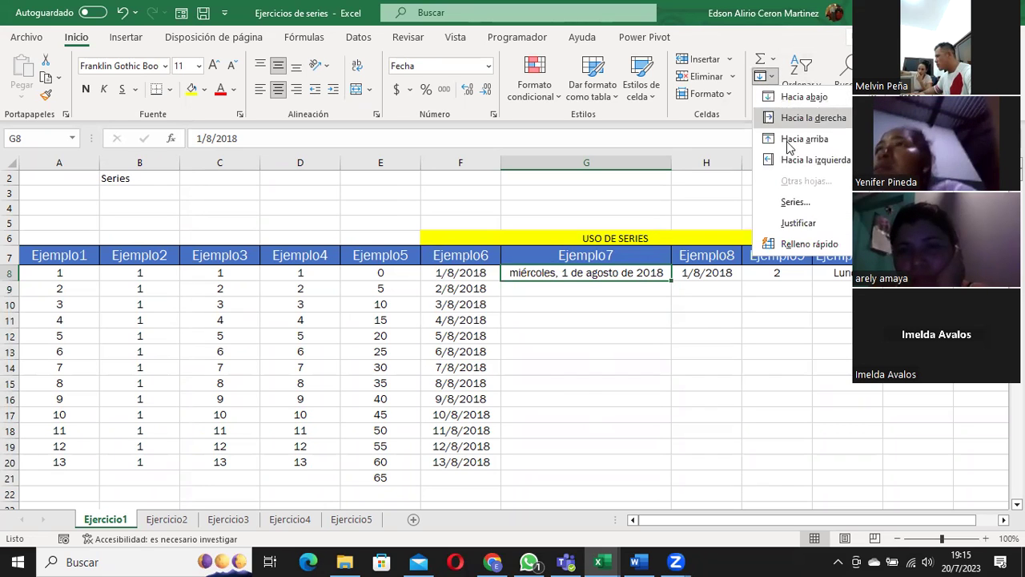
{"action": "left_click", "coordinate": [796, 202]}
{"action": "left_click", "coordinate": [621, 227]}
{"action": "left_click", "coordinate": [564, 314]}
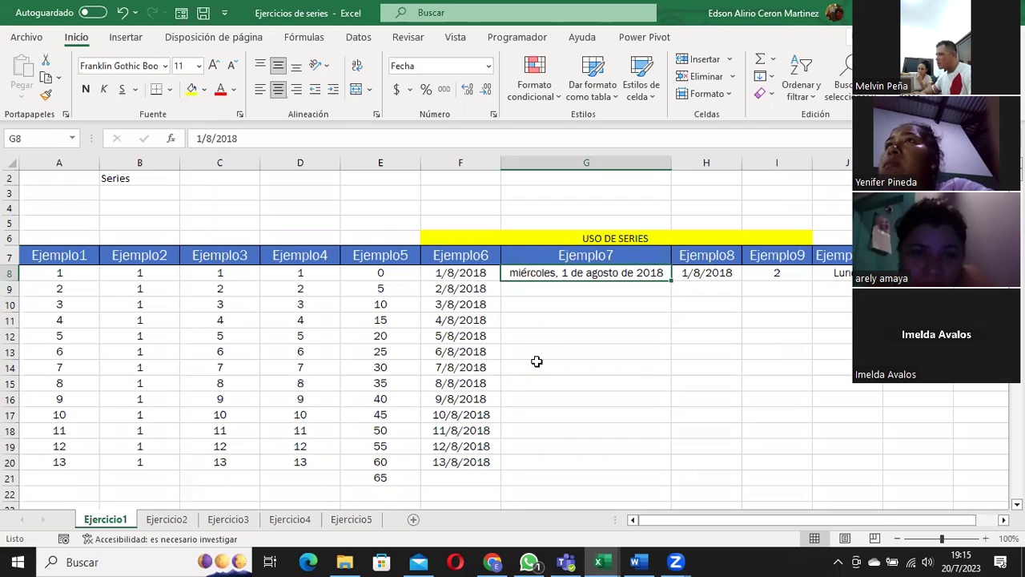
Fill G8:G20 with a Día laborable date series starting 1 de agosto de 2018.
{"action": "left_click_drag", "start_coordinate": [536, 361], "coordinate": [538, 464]}
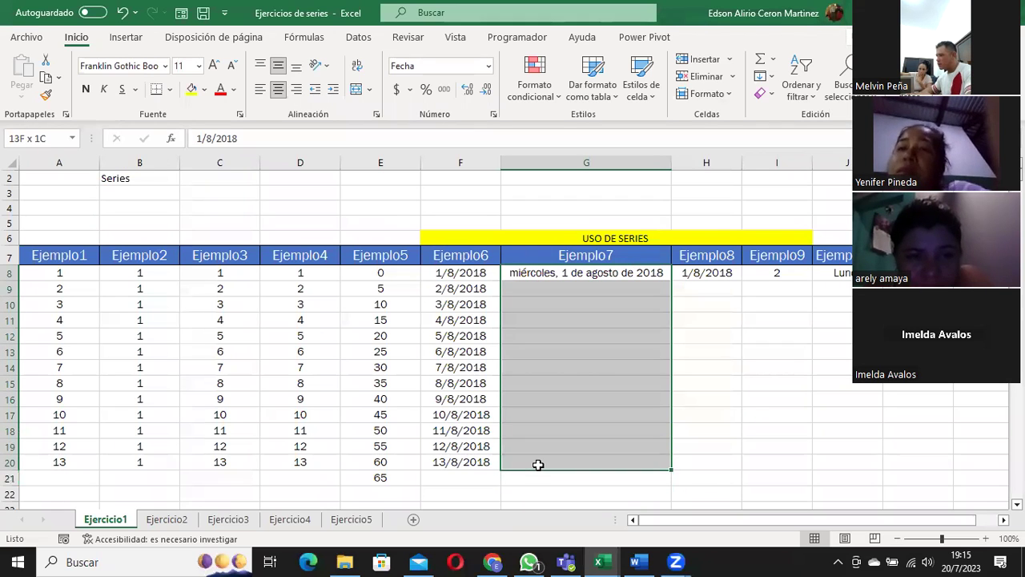
{"action": "left_click", "coordinate": [770, 77]}
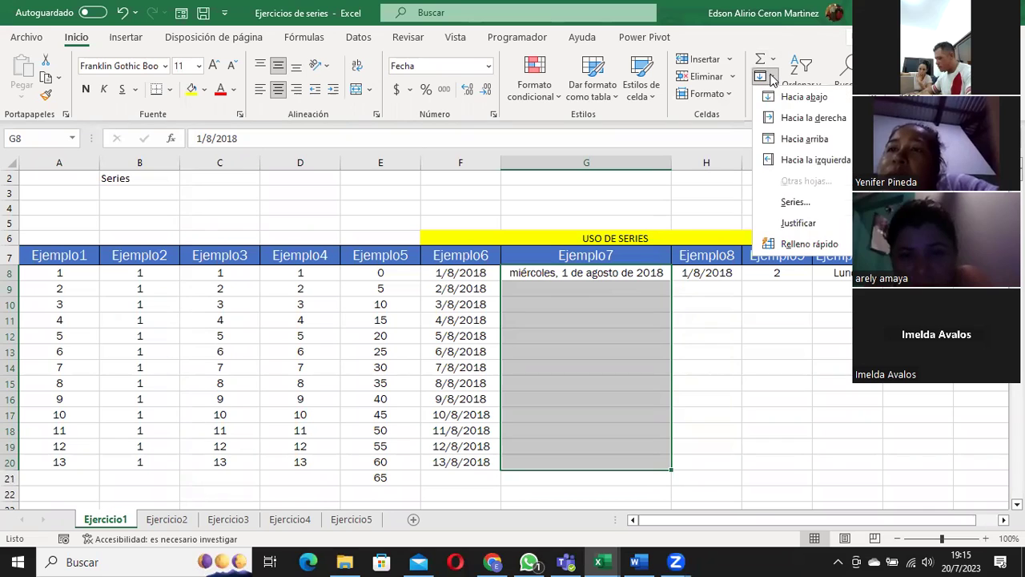
{"action": "left_click", "coordinate": [810, 202]}
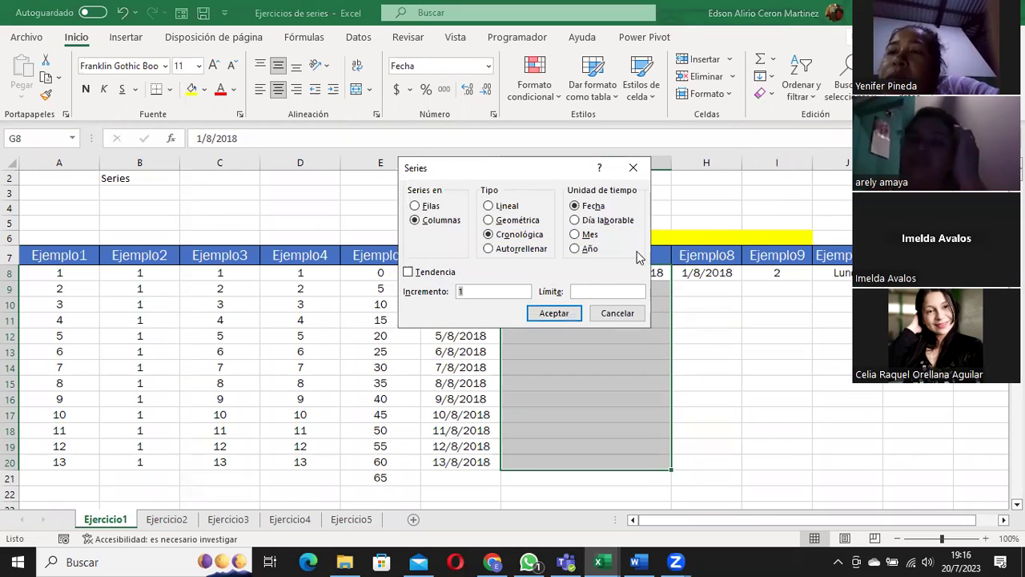
{"action": "left_click", "coordinate": [597, 220]}
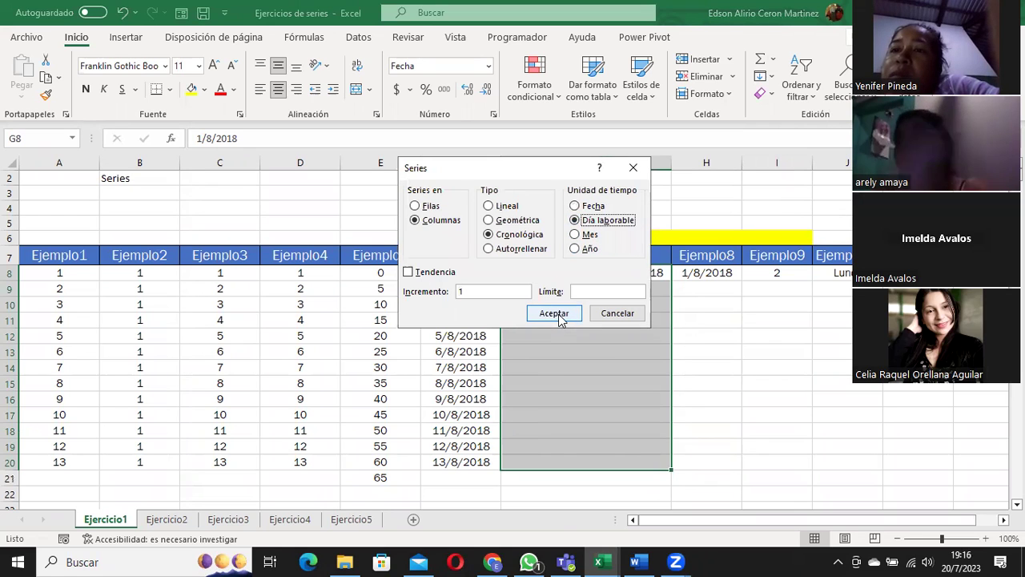
{"action": "left_click", "coordinate": [561, 318]}
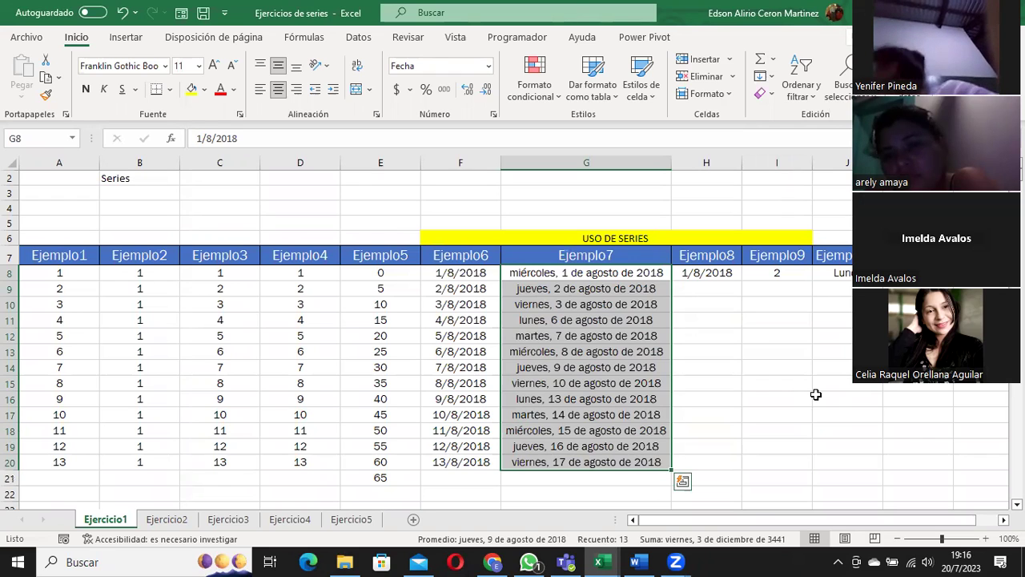
{"action": "left_click", "coordinate": [567, 274]}
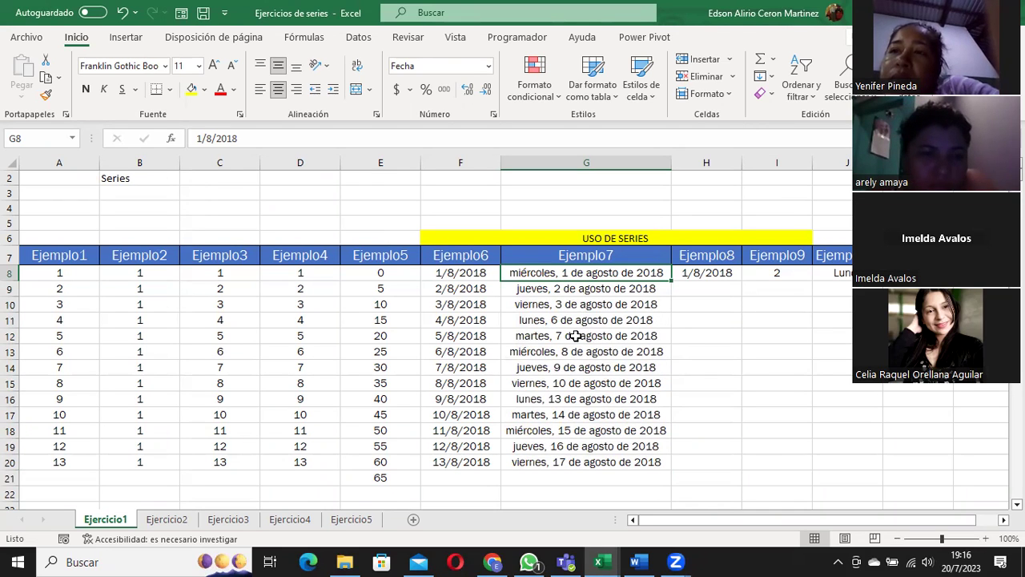
{"action": "left_click_drag", "start_coordinate": [543, 320], "coordinate": [547, 384]}
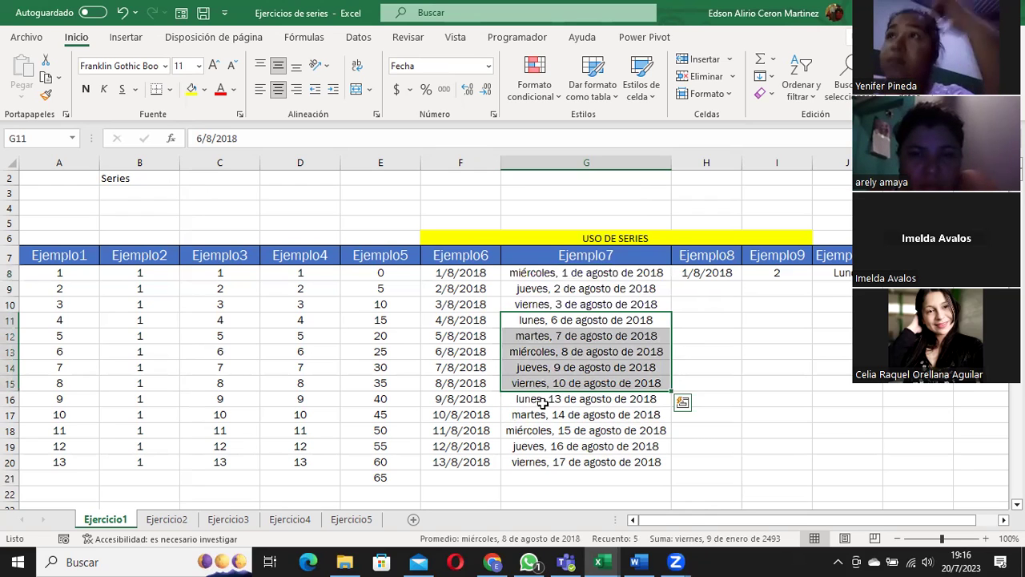
{"action": "left_click_drag", "start_coordinate": [543, 403], "coordinate": [548, 467]}
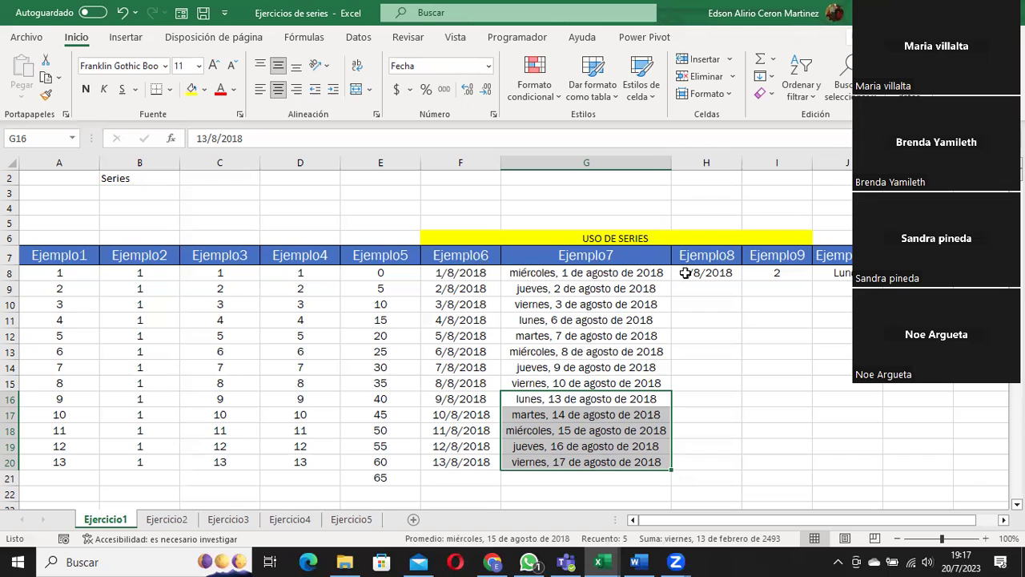
{"action": "left_click", "coordinate": [715, 261]}
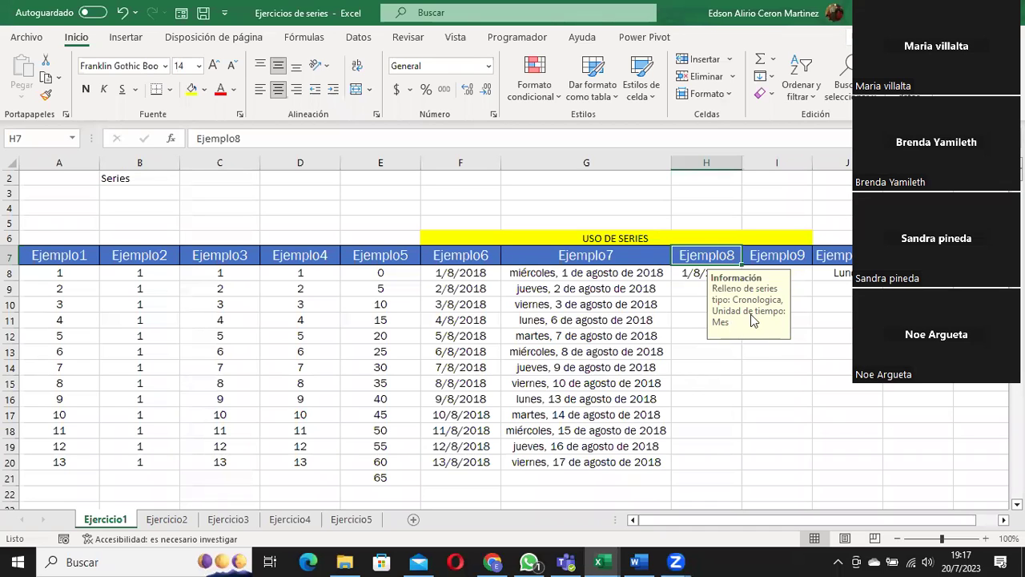
{"action": "left_click", "coordinate": [597, 364]}
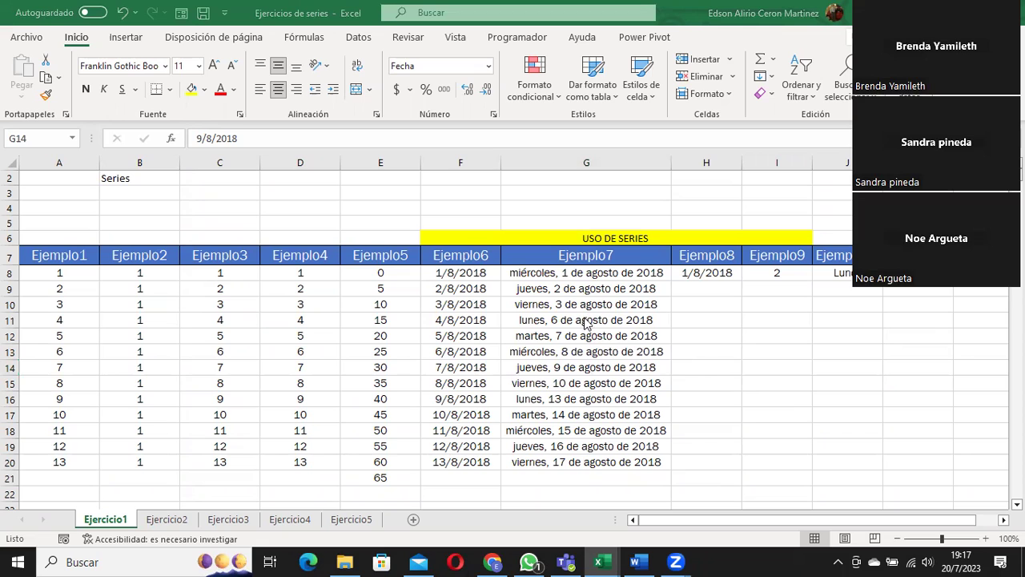
{"action": "left_click", "coordinate": [573, 273]}
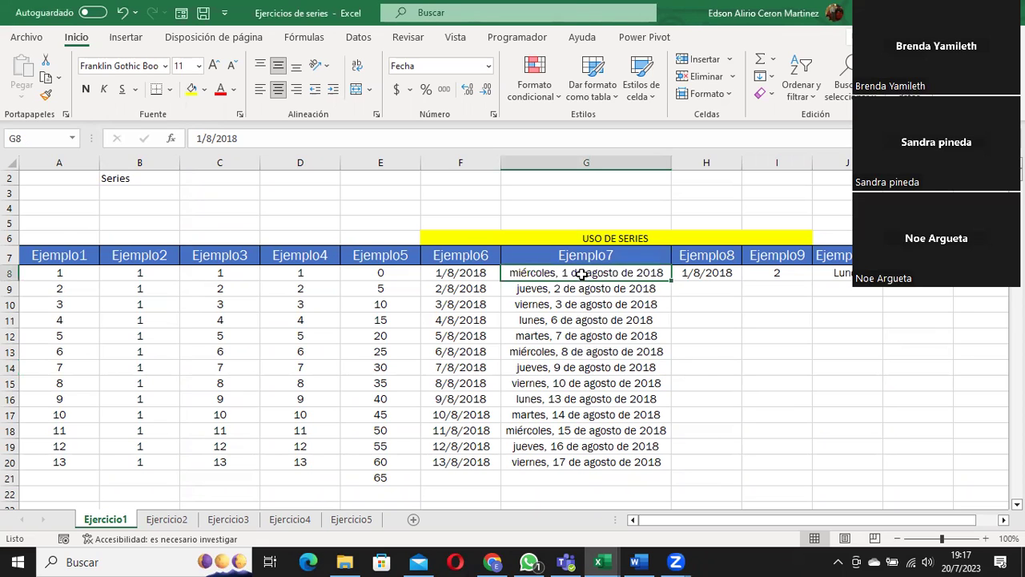
{"action": "left_click_drag", "start_coordinate": [579, 288], "coordinate": [597, 454]}
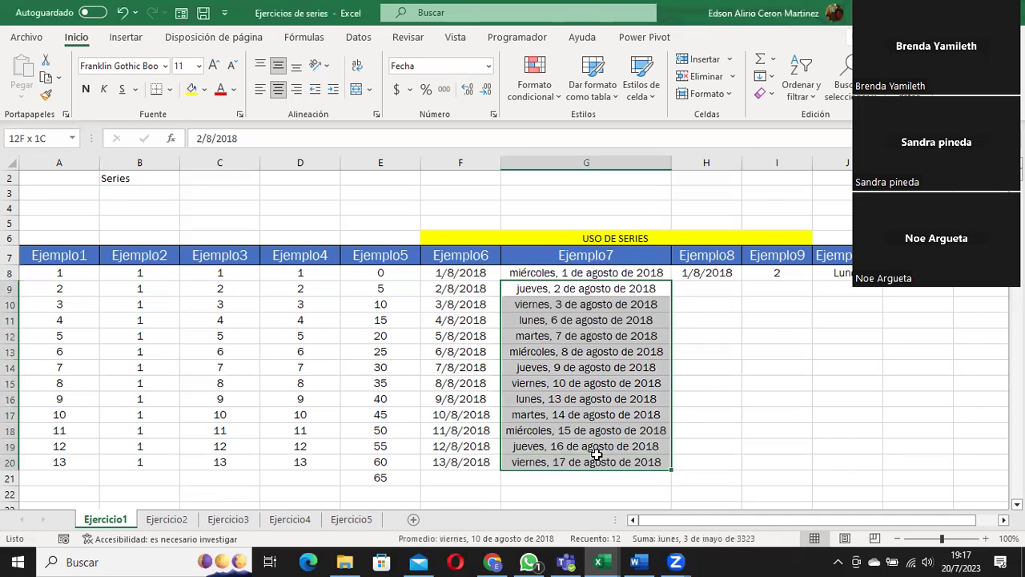
{"action": "key", "text": "Delete"}
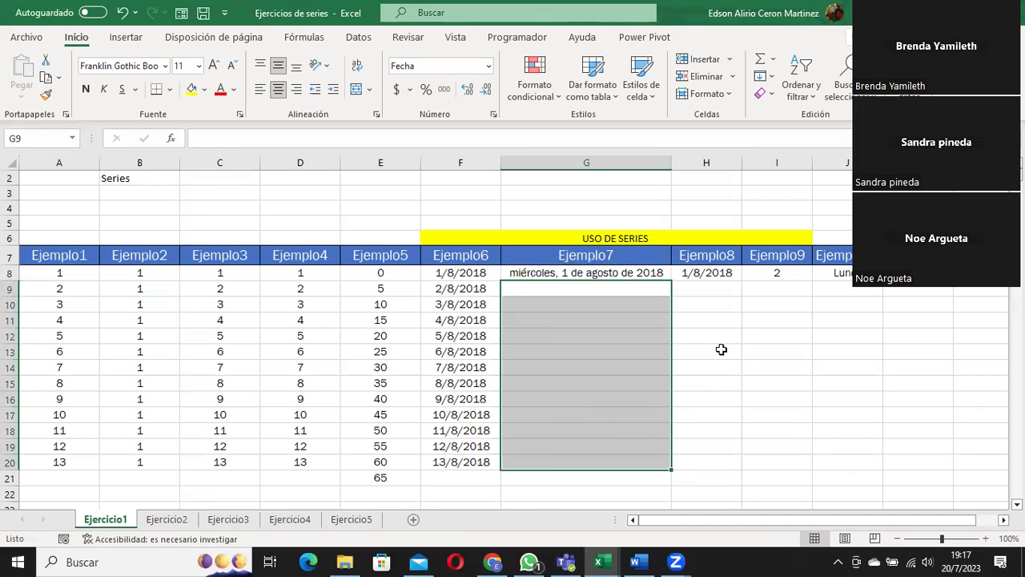
{"action": "left_click", "coordinate": [723, 333]}
{"action": "left_click", "coordinate": [618, 274]}
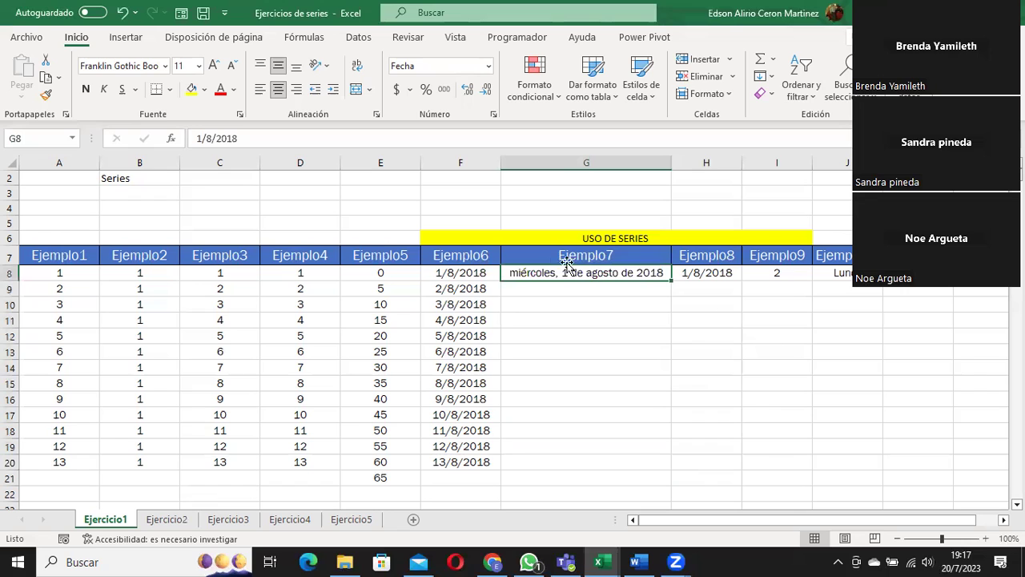
{"action": "left_click_drag", "start_coordinate": [608, 271], "coordinate": [606, 461]}
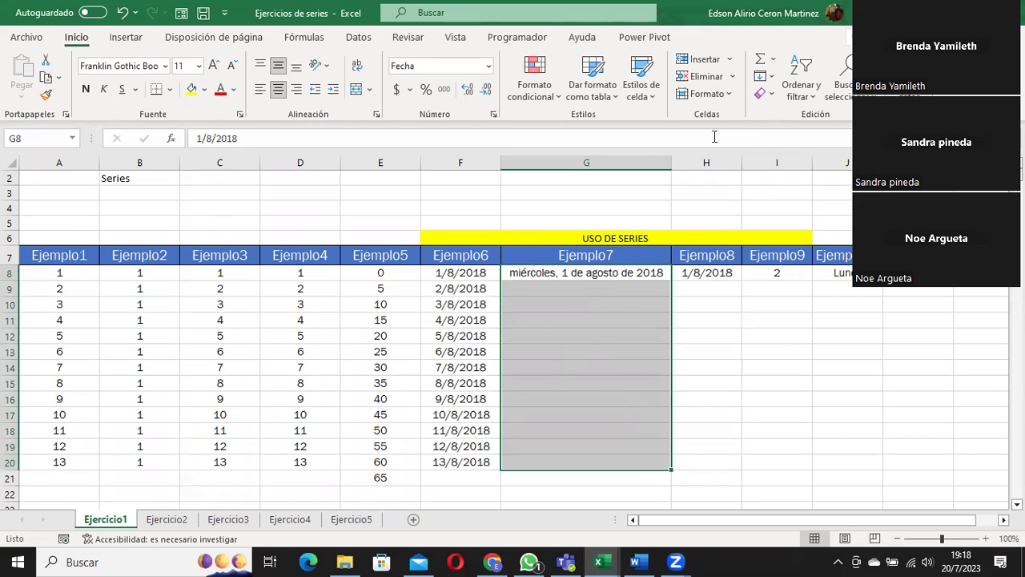
{"action": "left_click", "coordinate": [770, 84]}
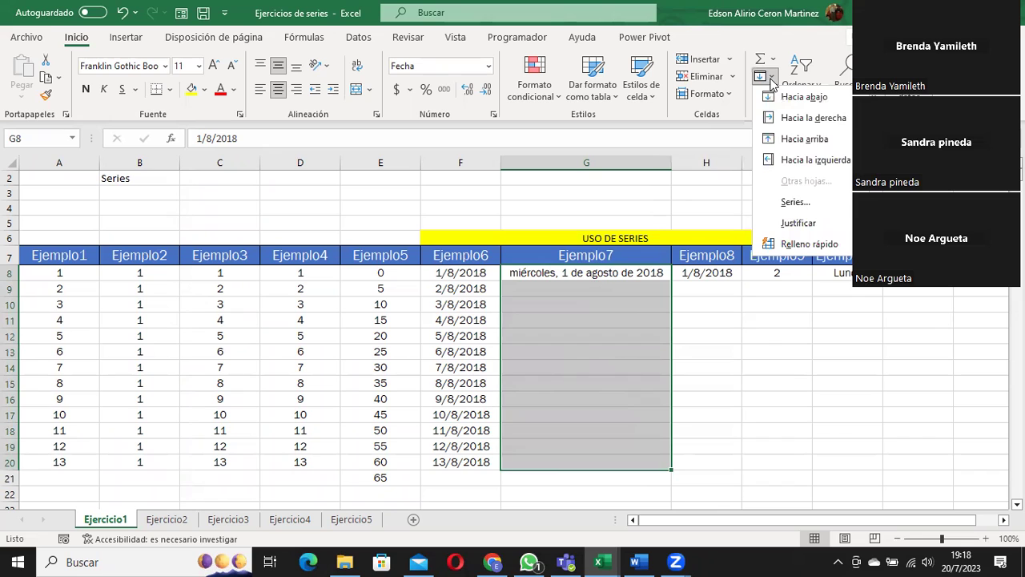
{"action": "left_click", "coordinate": [771, 205]}
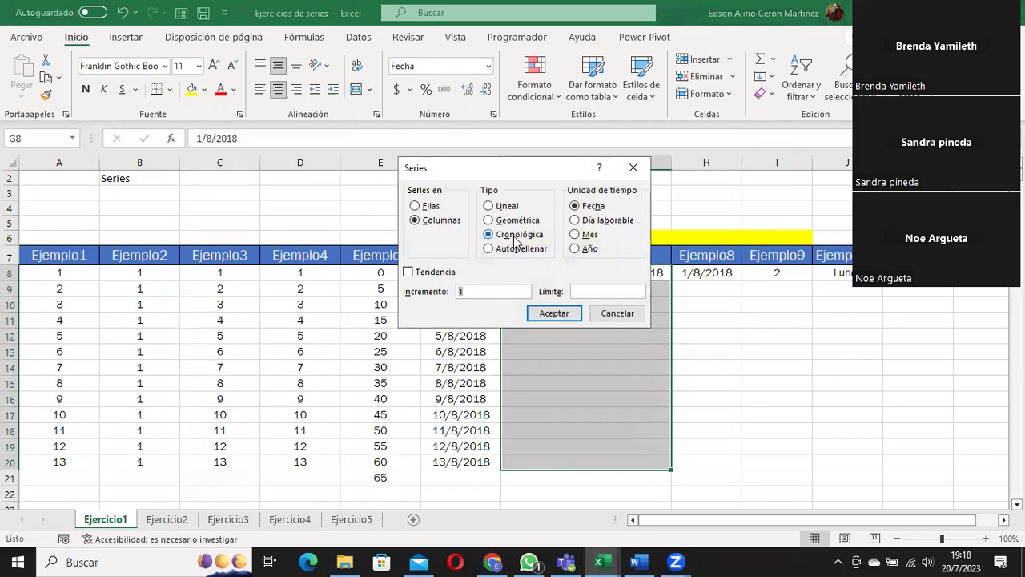
{"action": "left_click", "coordinate": [587, 224]}
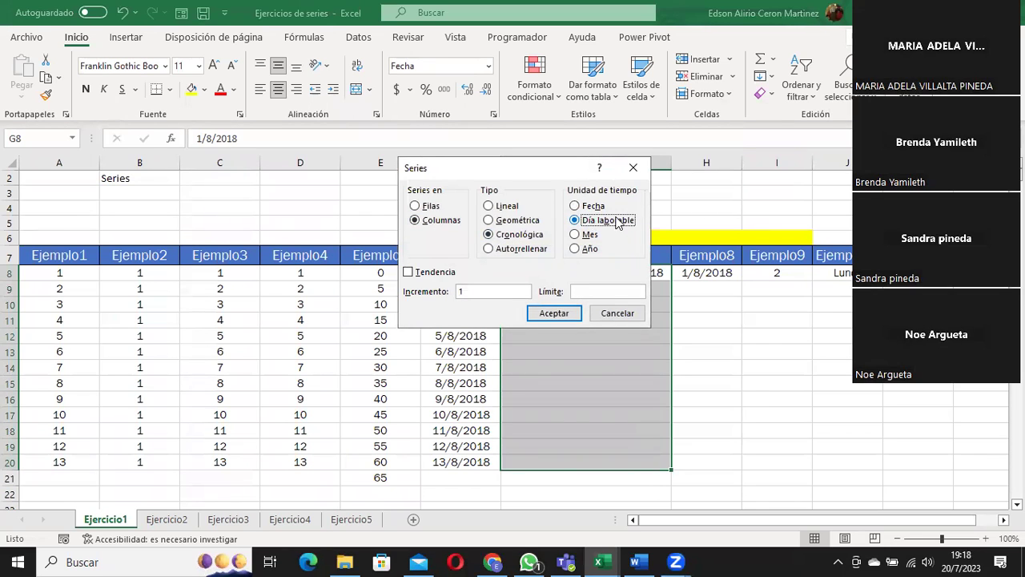
{"action": "left_click", "coordinate": [554, 313]}
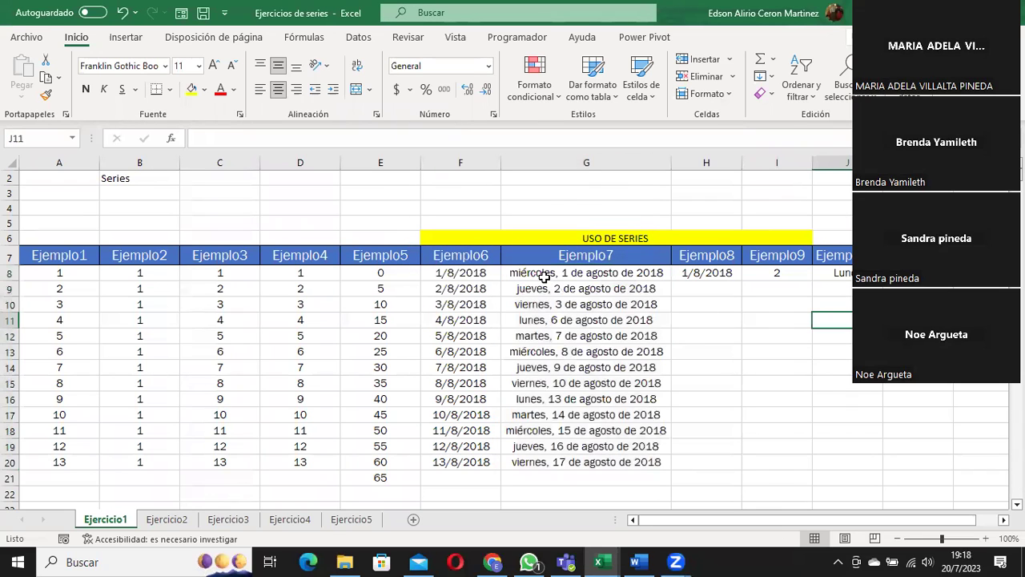
{"action": "left_click", "coordinate": [543, 276]}
{"action": "left_click", "coordinate": [540, 286]}
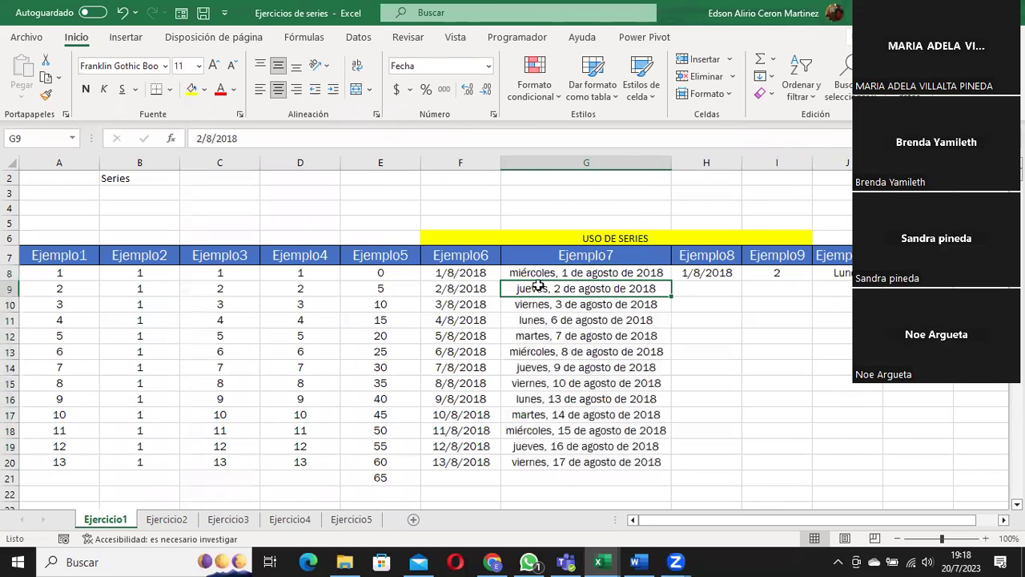
{"action": "left_click", "coordinate": [538, 304]}
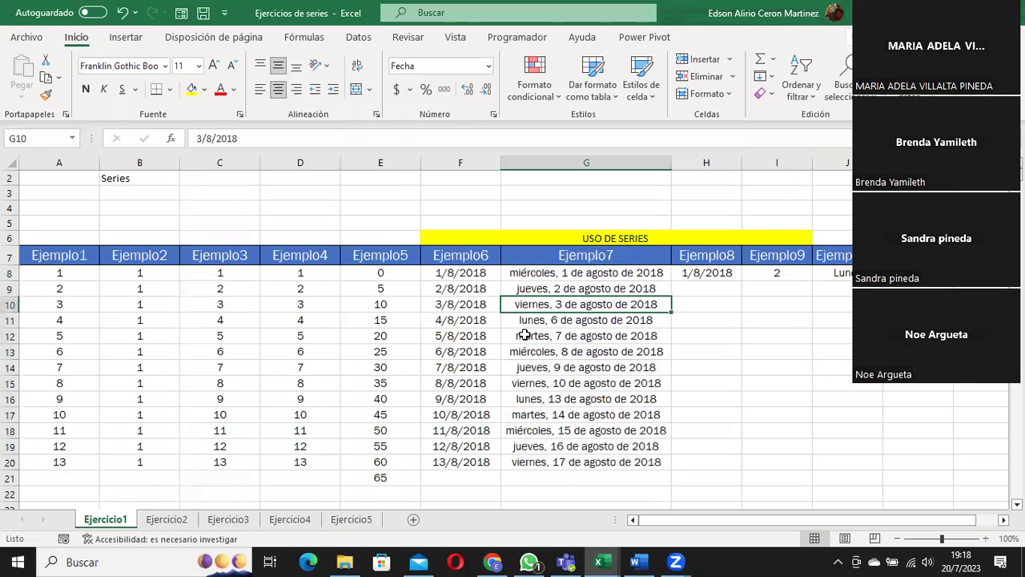
{"action": "left_click", "coordinate": [530, 319]}
{"action": "left_click", "coordinate": [534, 304]}
{"action": "left_click", "coordinate": [534, 332]}
{"action": "left_click", "coordinate": [526, 322]}
{"action": "left_click_drag", "start_coordinate": [526, 343], "coordinate": [536, 461]}
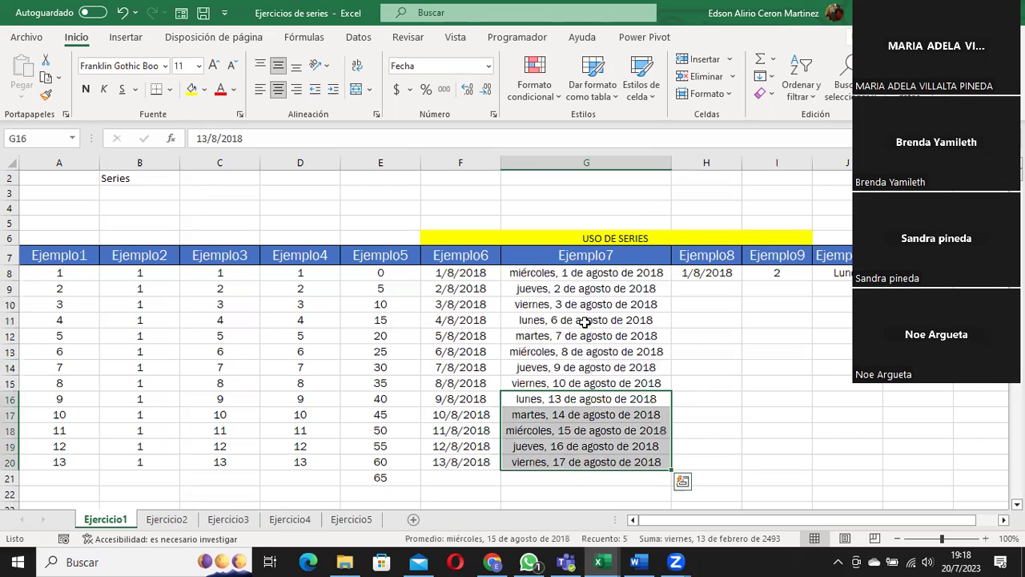
Fill H8:H20 with a monthly date series, from 1/8/2018 to 1/8/2019.
{"action": "left_click", "coordinate": [622, 272]}
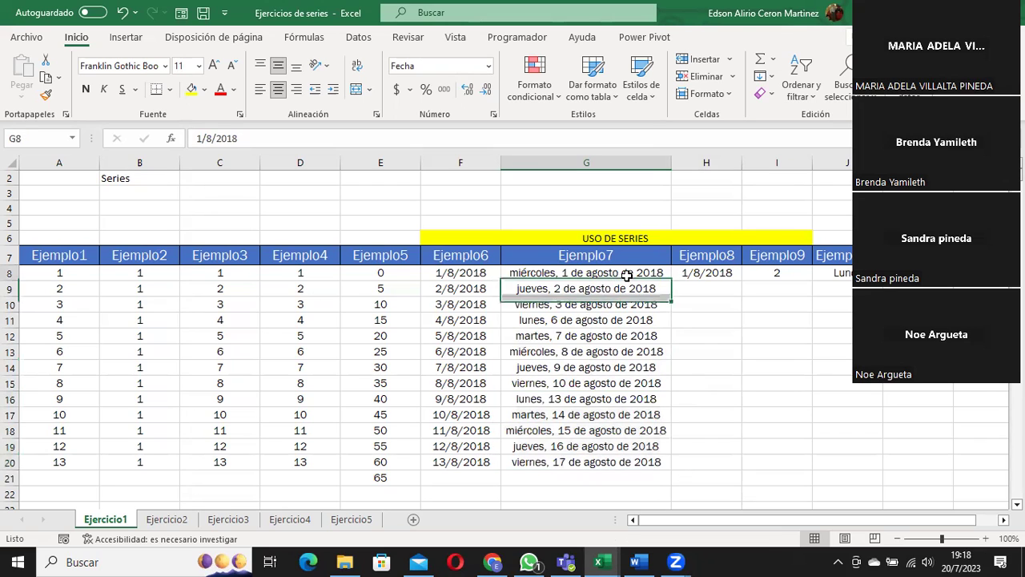
{"action": "left_click", "coordinate": [719, 272]}
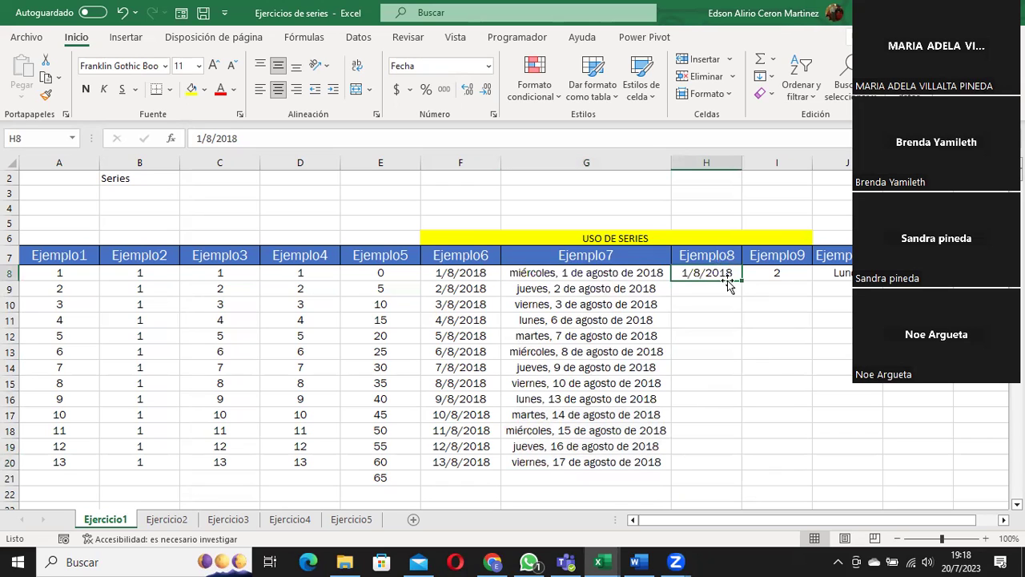
{"action": "left_click_drag", "start_coordinate": [704, 272], "coordinate": [705, 464]}
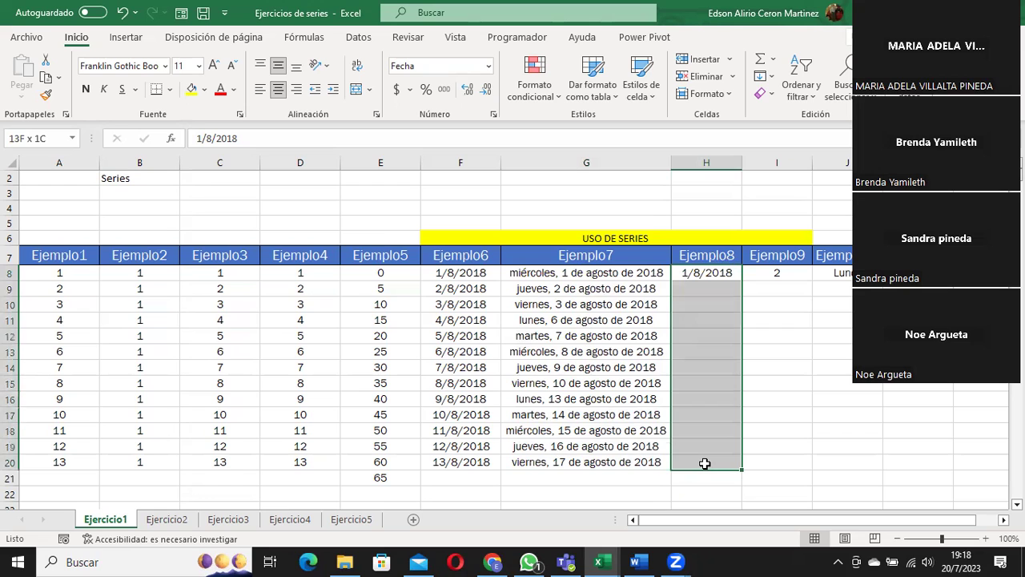
{"action": "left_click", "coordinate": [764, 76]}
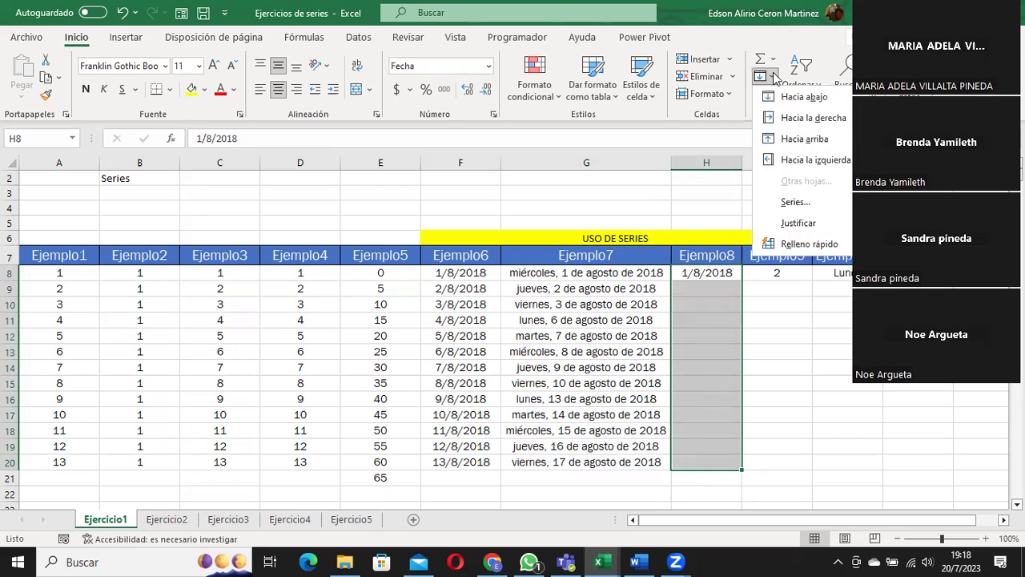
{"action": "left_click", "coordinate": [792, 204]}
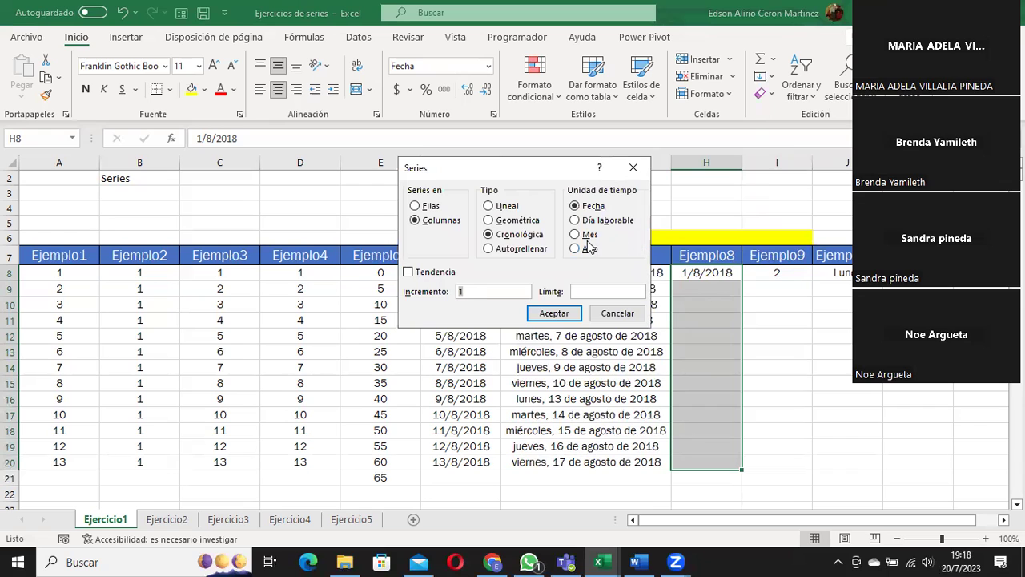
{"action": "left_click", "coordinate": [575, 234]}
{"action": "left_click", "coordinate": [568, 314]}
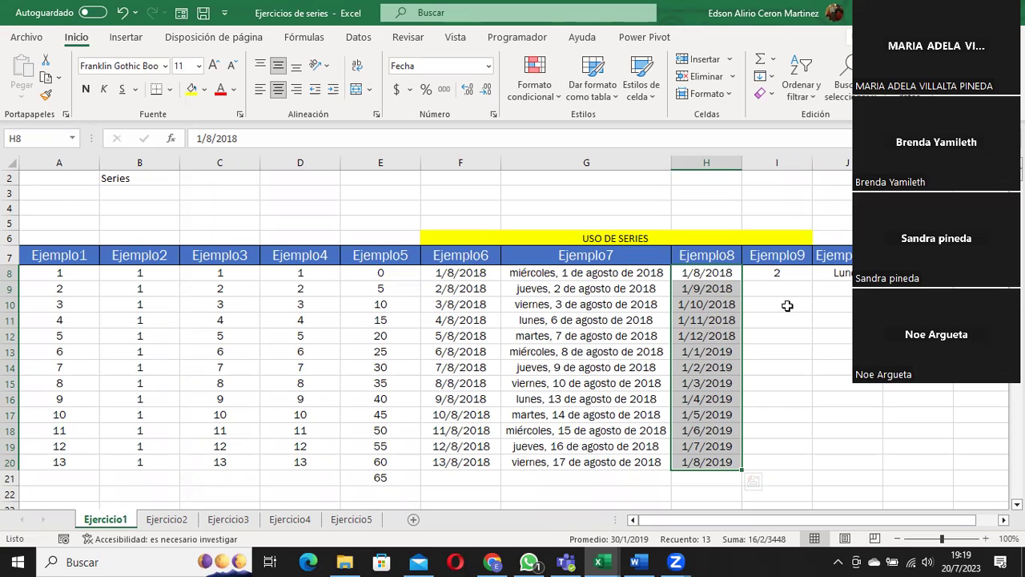
Delete the generated dates in H9:H20, keeping only 1/8/2018 in H8.
{"action": "left_click", "coordinate": [726, 291]}
{"action": "mouse_move", "coordinate": [712, 291]}
{"action": "left_mouse_down"}
{"action": "mouse_move", "coordinate": [699, 429]}
{"action": "mouse_move", "coordinate": [722, 445]}
{"action": "left_mouse_up"}
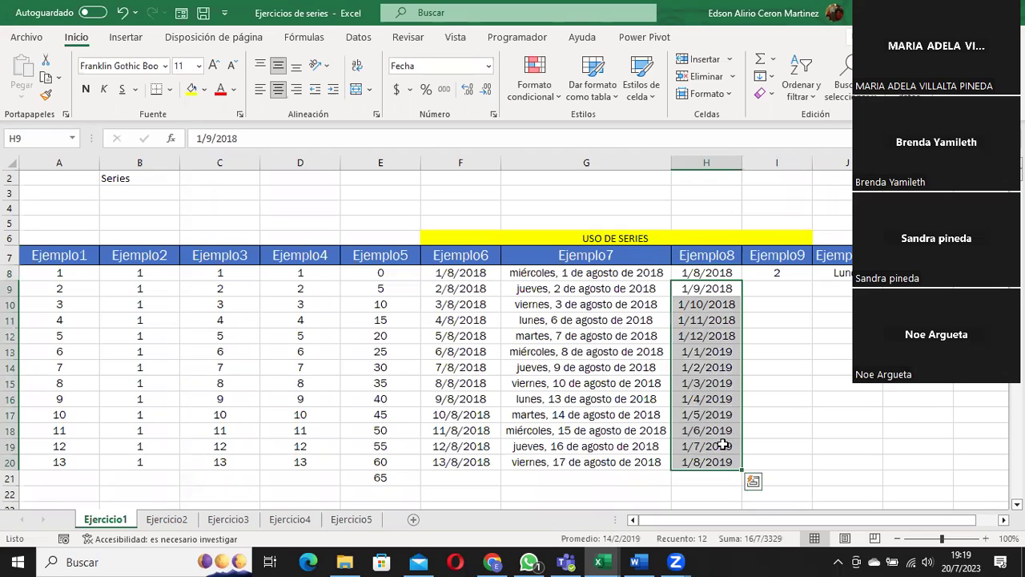
{"action": "key", "text": "Delete"}
{"action": "left_click", "coordinate": [702, 274]}
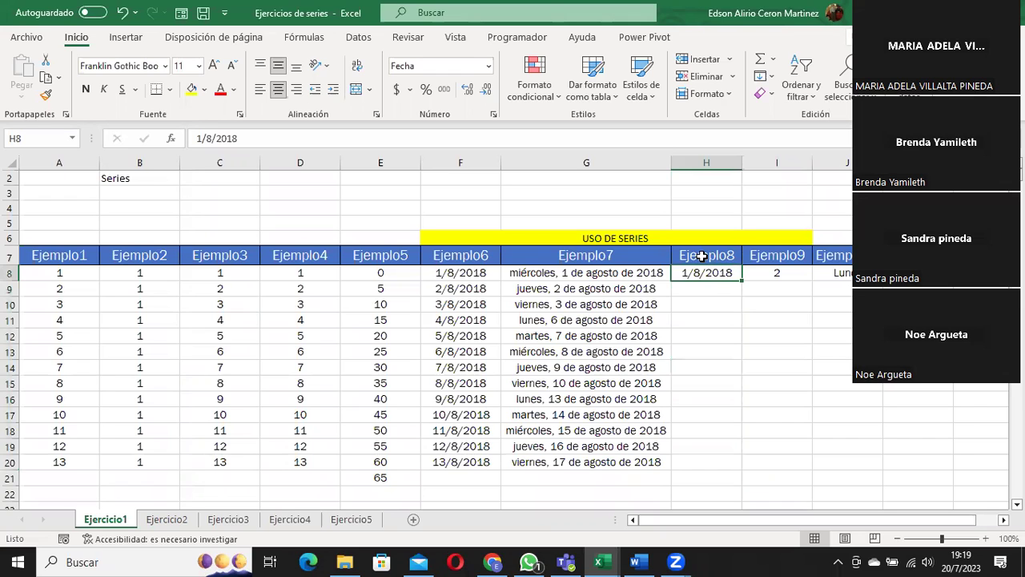
Read the Ejemplo8 fill instructions in H7, then return to H8.
{"action": "left_click", "coordinate": [703, 257]}
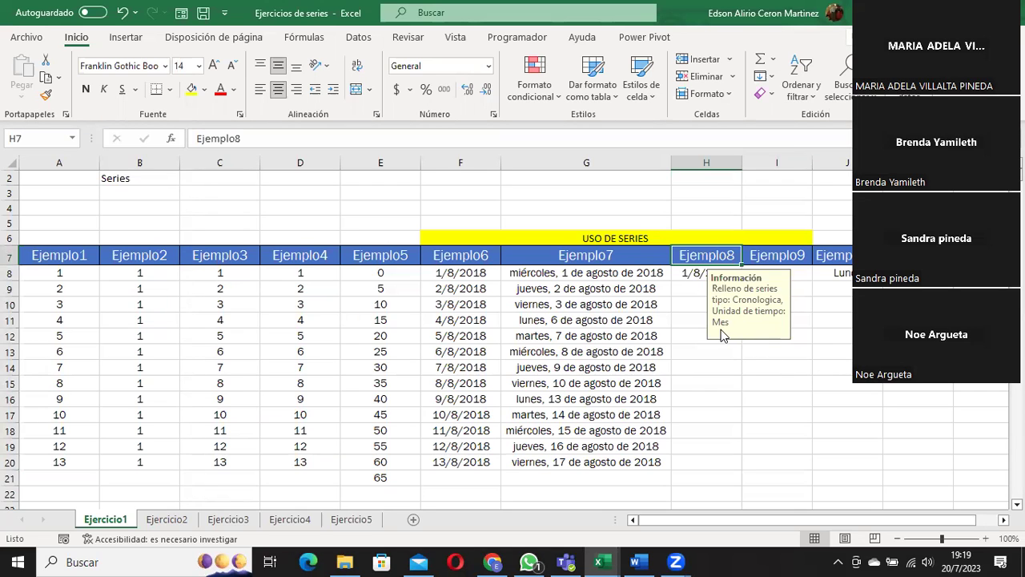
{"action": "left_click", "coordinate": [849, 382]}
{"action": "left_click", "coordinate": [713, 273]}
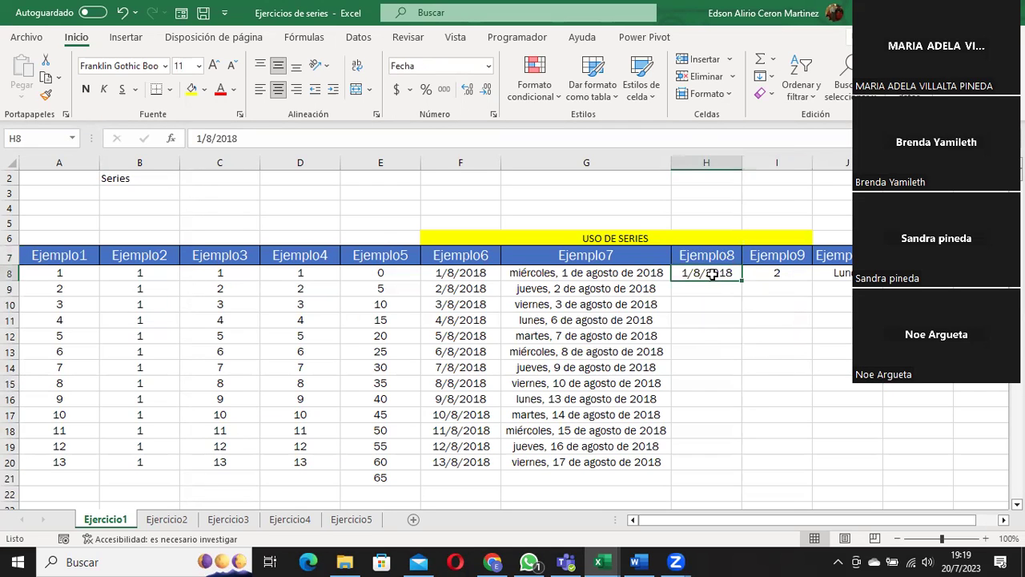
Fill H8:H20 with a yearly date series (Año), 1/8/2018 through 1/8/2030.
{"action": "left_click_drag", "start_coordinate": [713, 273], "coordinate": [712, 464]}
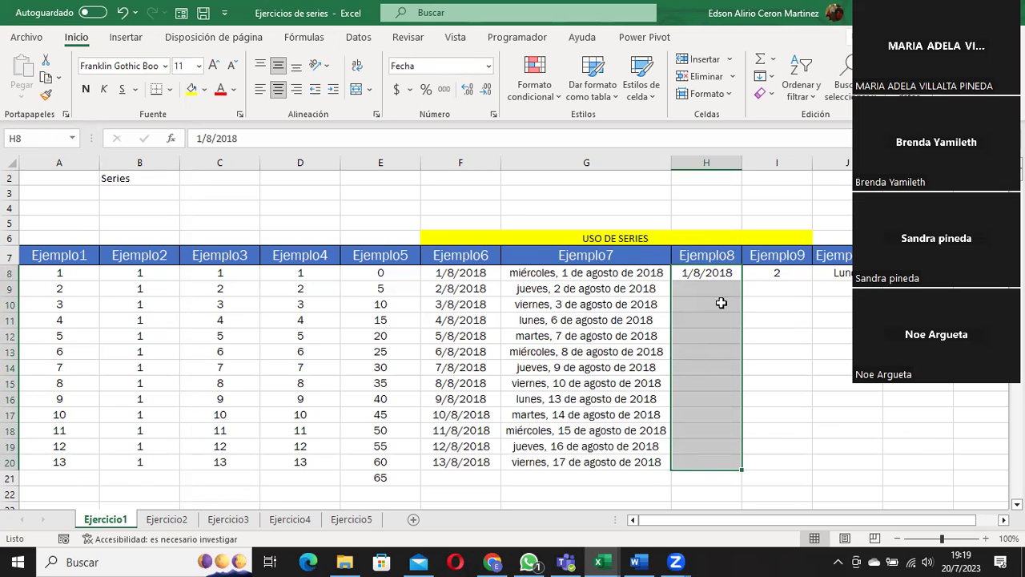
{"action": "left_click", "coordinate": [771, 77]}
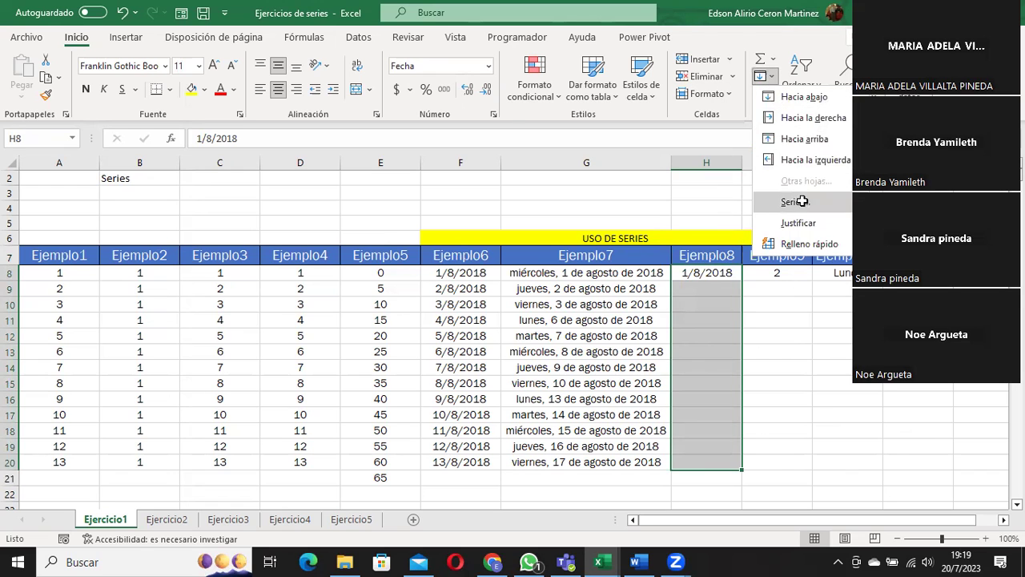
{"action": "left_click", "coordinate": [769, 203]}
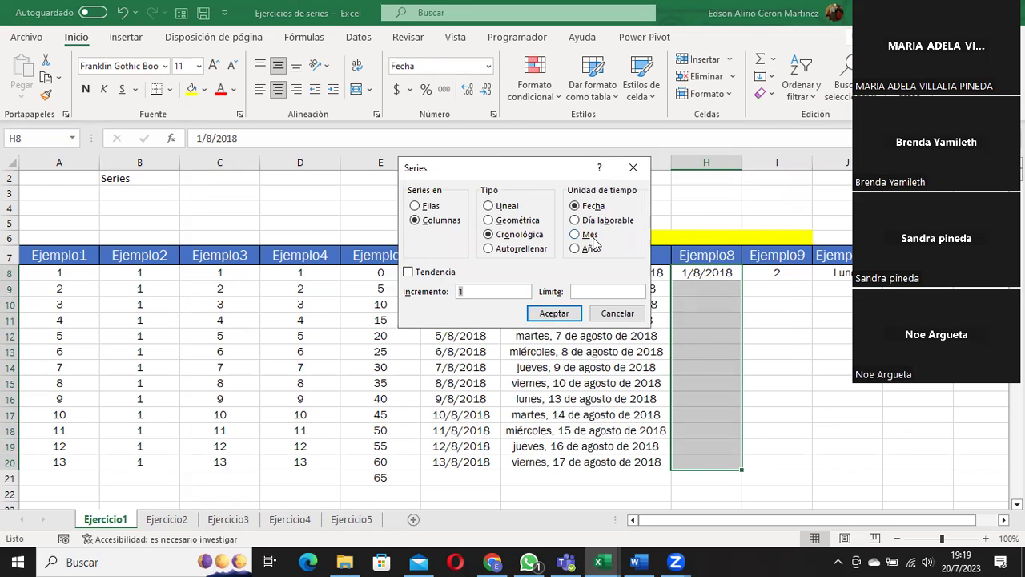
{"action": "left_click", "coordinate": [583, 249]}
{"action": "left_click", "coordinate": [554, 312]}
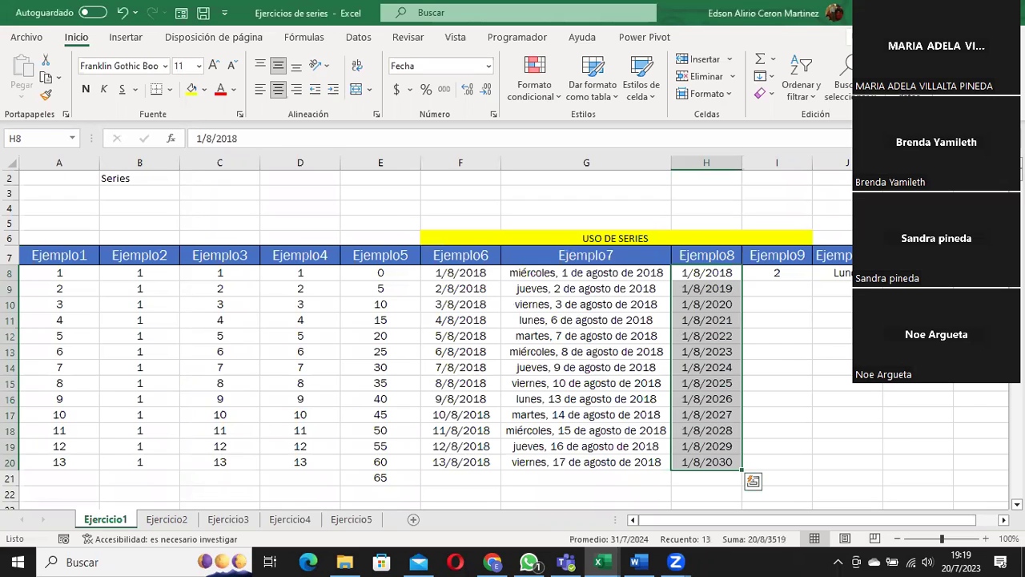
Undo the yearly fill and refill H8:H20 by Mes, 1/8/2018 to 1/8/2019.
{"action": "key", "text": "ctrl+z"}
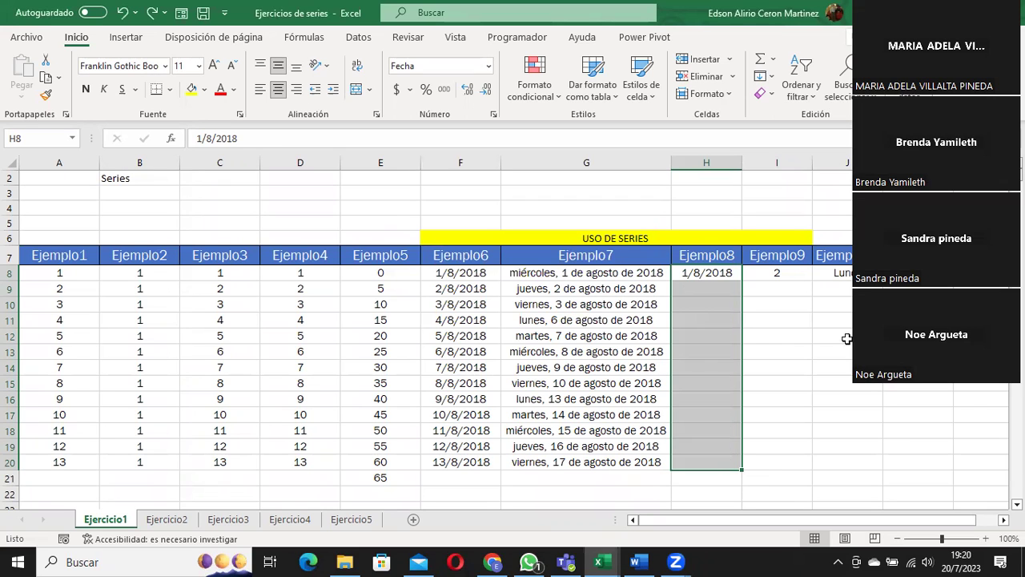
{"action": "left_click", "coordinate": [764, 83]}
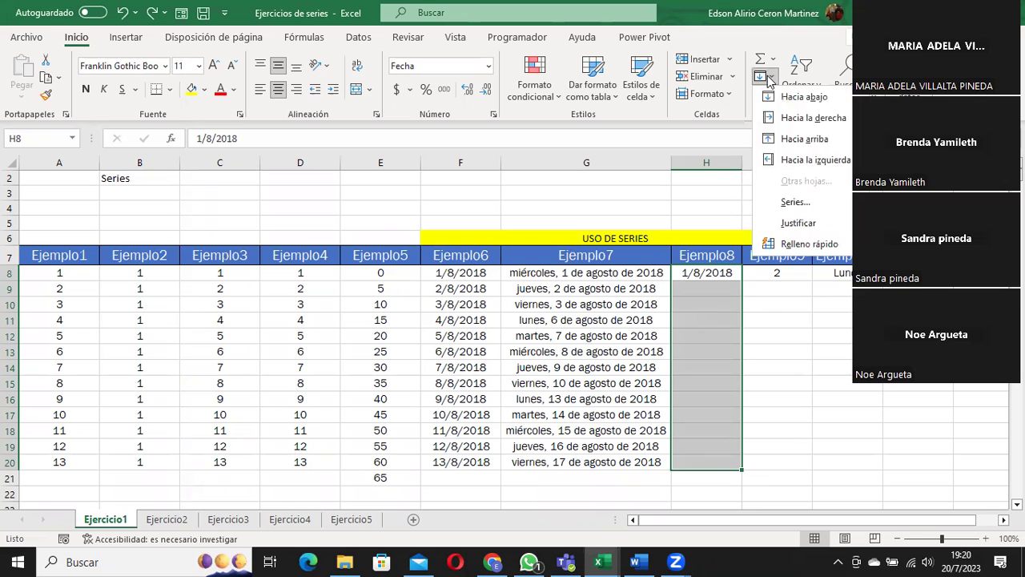
{"action": "left_click", "coordinate": [800, 201]}
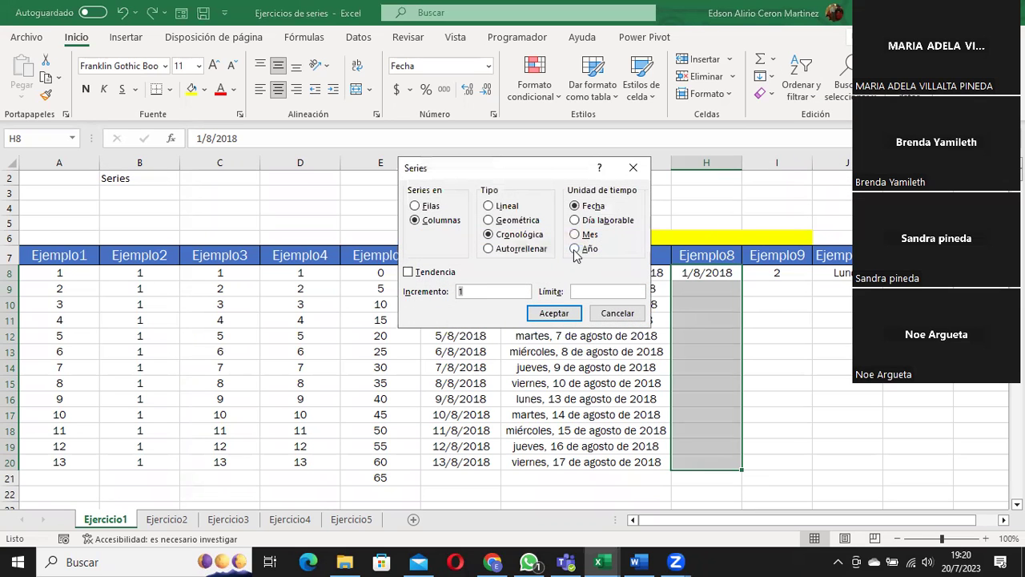
{"action": "left_click", "coordinate": [575, 234]}
{"action": "left_click", "coordinate": [552, 313]}
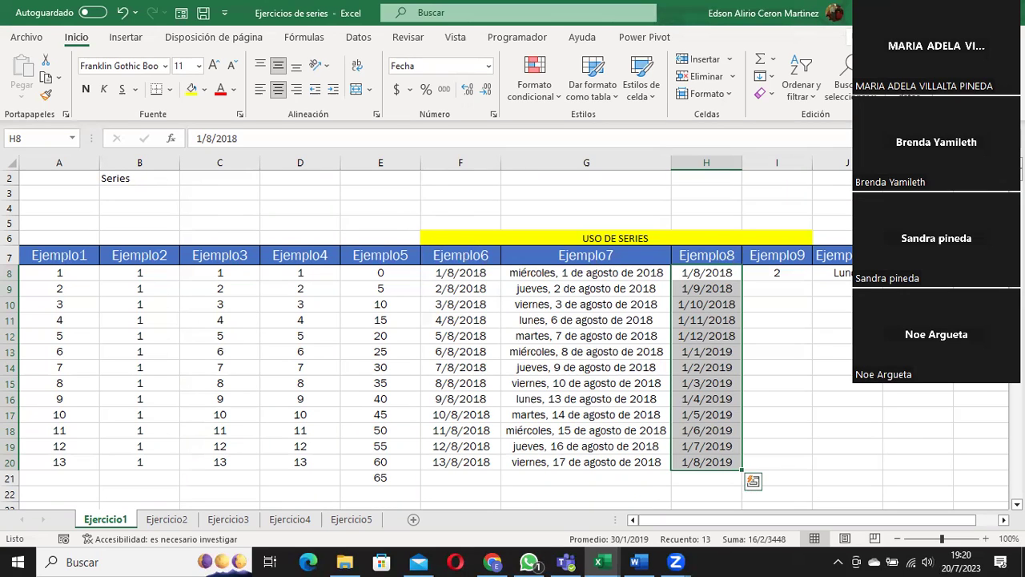
{"action": "key", "text": "Escape"}
{"action": "left_click", "coordinate": [712, 271]}
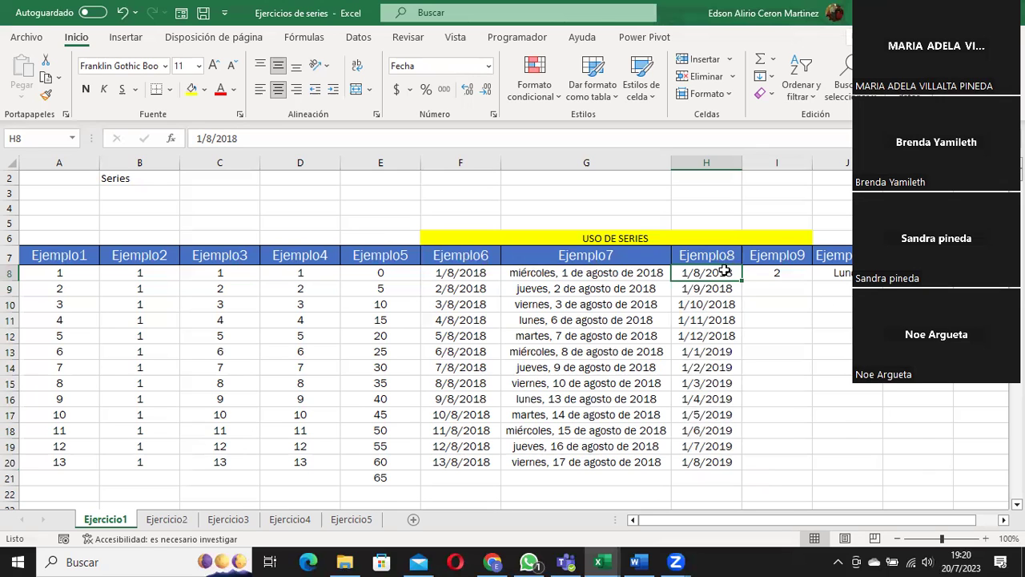
Format H8:H20 as Fecha larga and widen column H to fit the long dates.
{"action": "left_click_drag", "start_coordinate": [708, 272], "coordinate": [706, 446]}
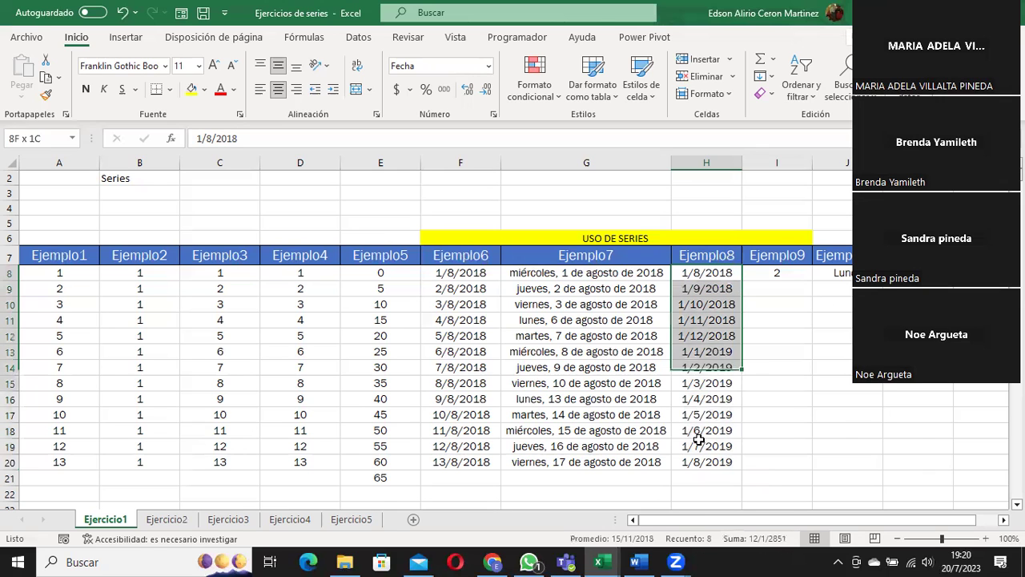
{"action": "left_click", "coordinate": [706, 274]}
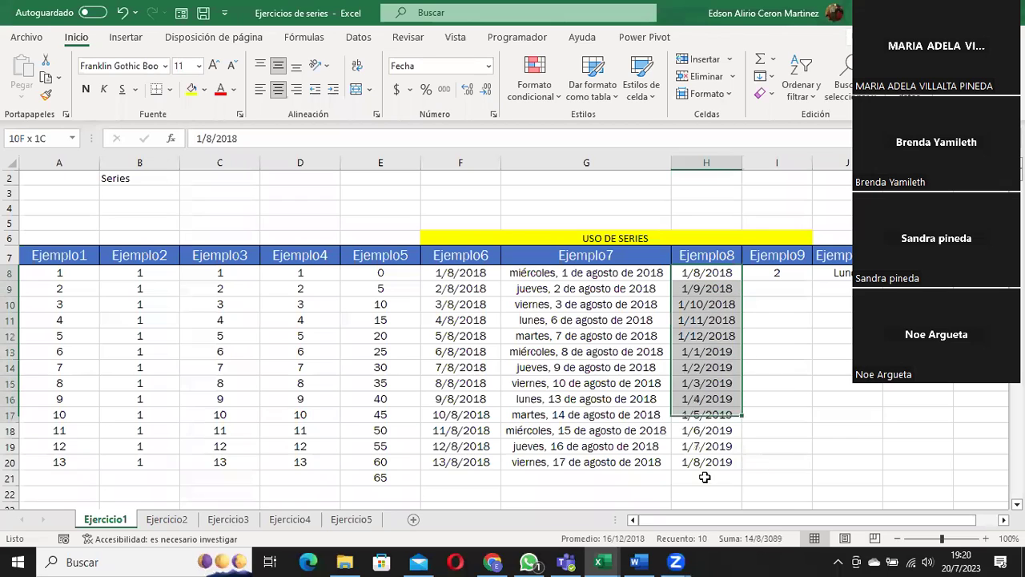
{"action": "left_click_drag", "start_coordinate": [705, 364], "coordinate": [705, 464]}
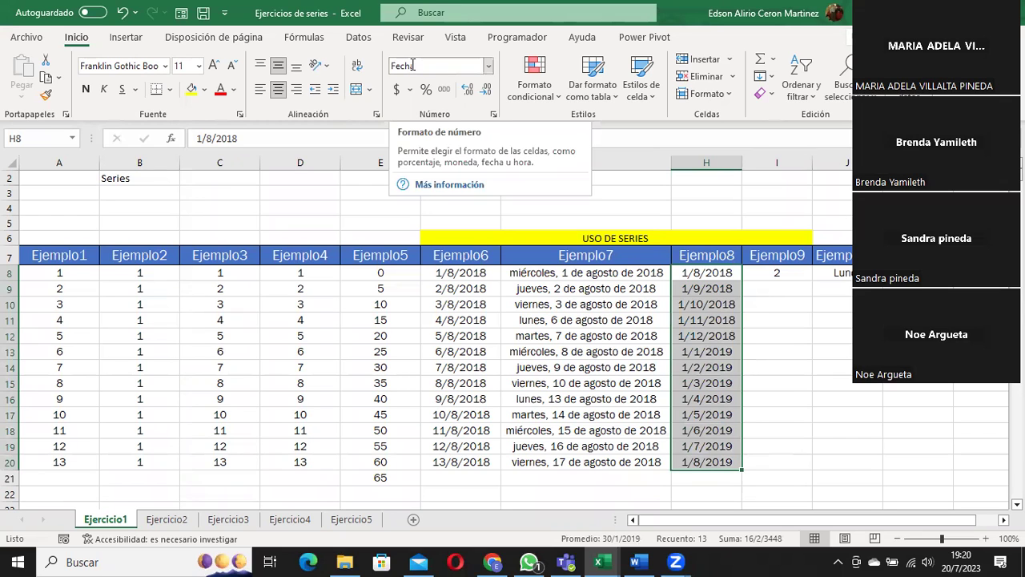
{"action": "left_click", "coordinate": [487, 66]}
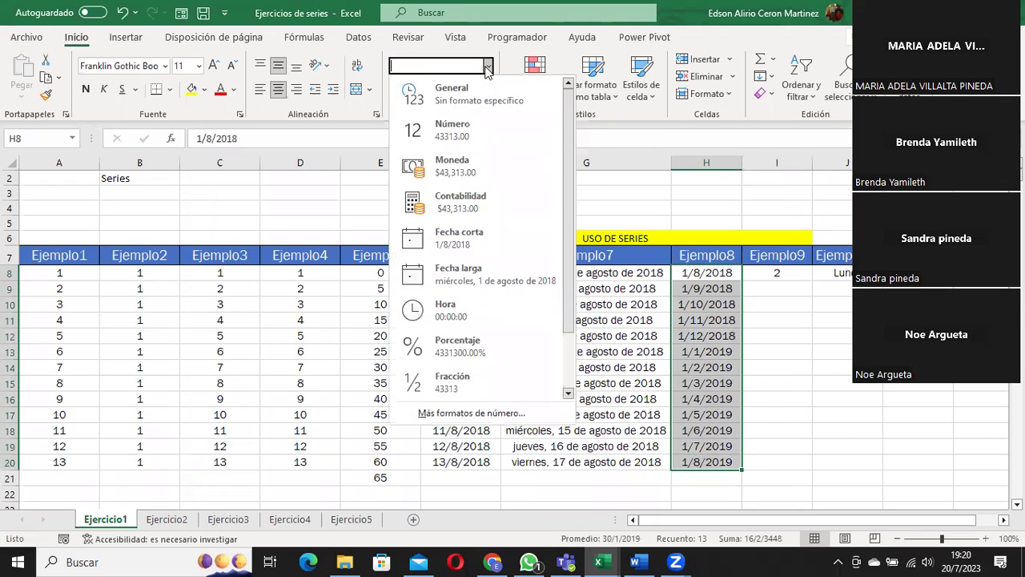
{"action": "left_click", "coordinate": [484, 251]}
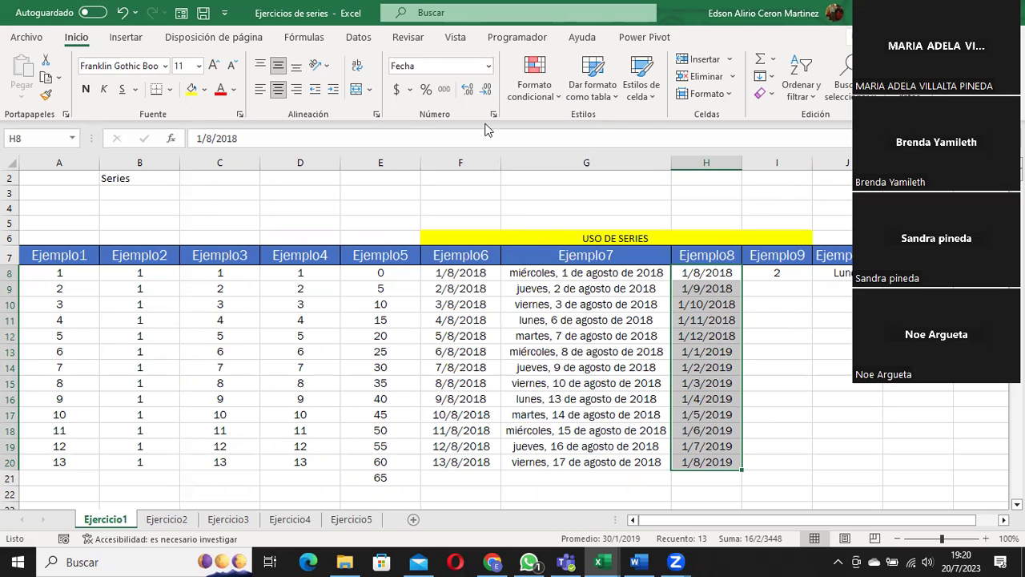
{"action": "left_click", "coordinate": [487, 66]}
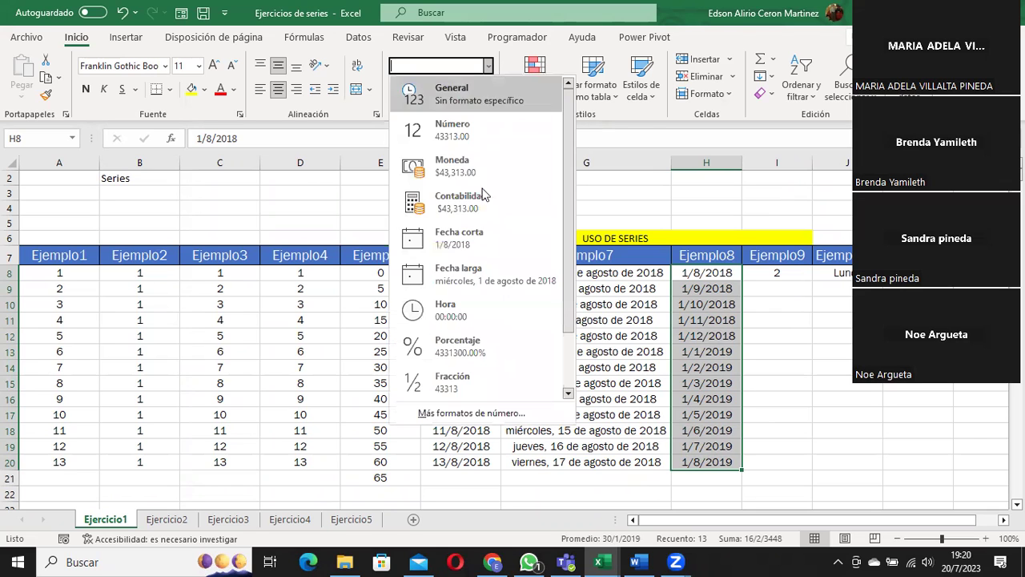
{"action": "left_click", "coordinate": [488, 270]}
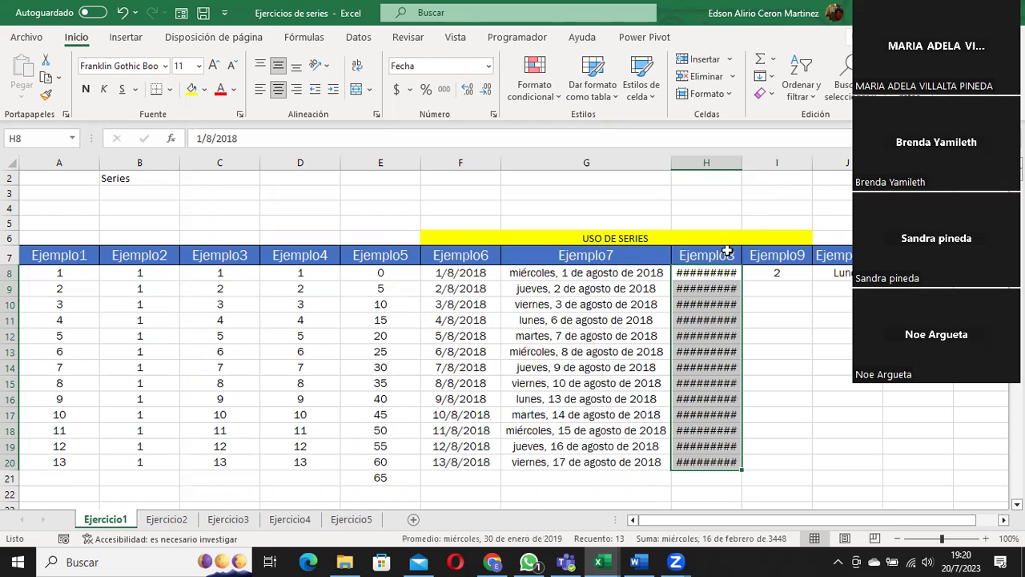
{"action": "left_click_drag", "start_coordinate": [742, 162], "coordinate": [895, 161]}
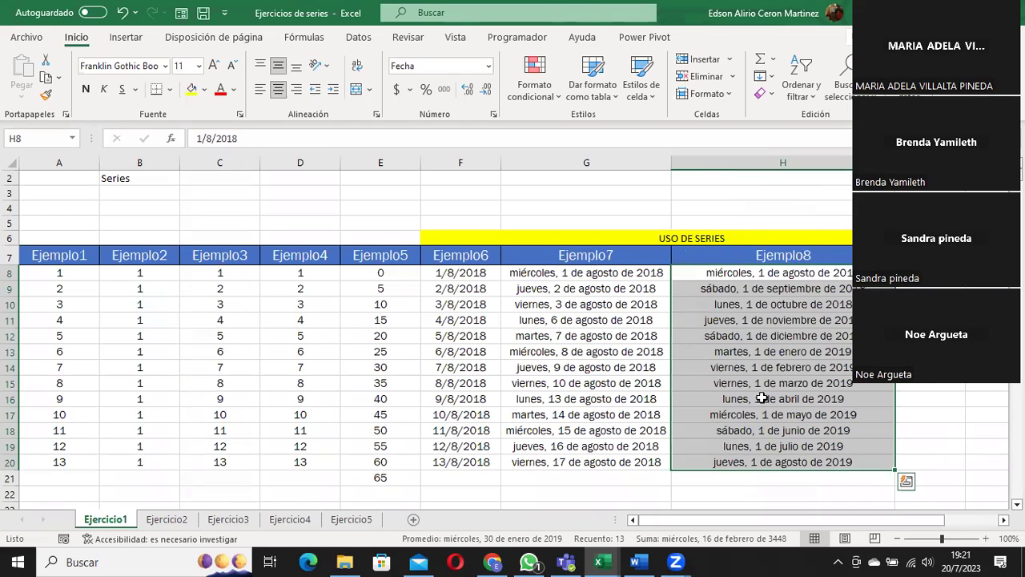
Compare the stored date in H9 with the long date shown in G8.
{"action": "left_click", "coordinate": [716, 276]}
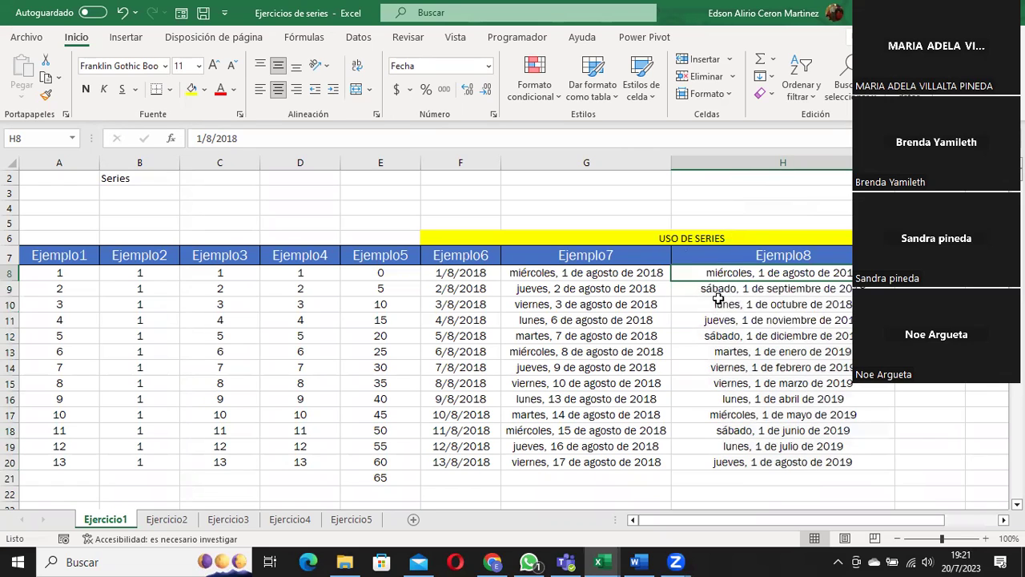
{"action": "left_click", "coordinate": [722, 290]}
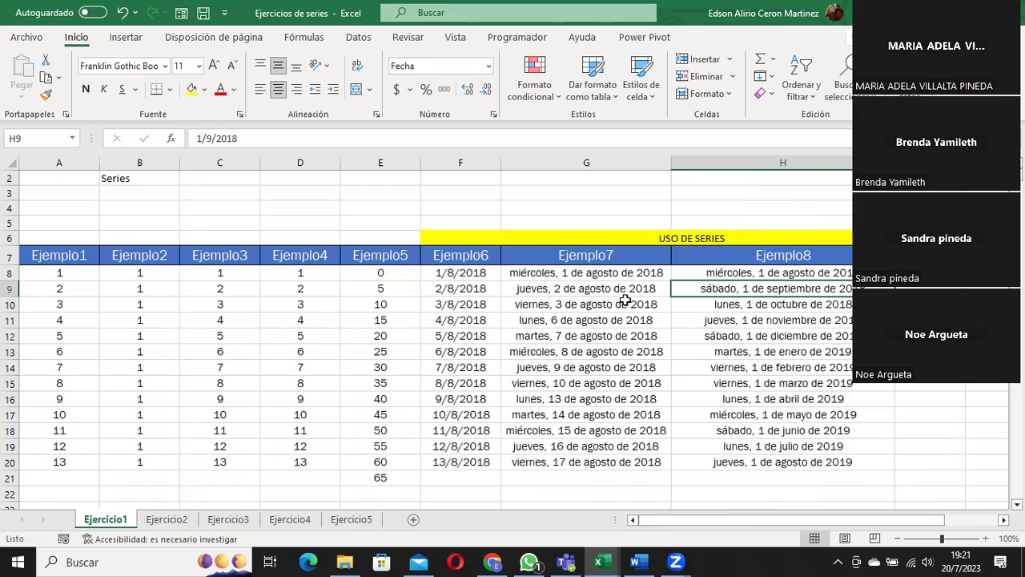
{"action": "left_click", "coordinate": [603, 279]}
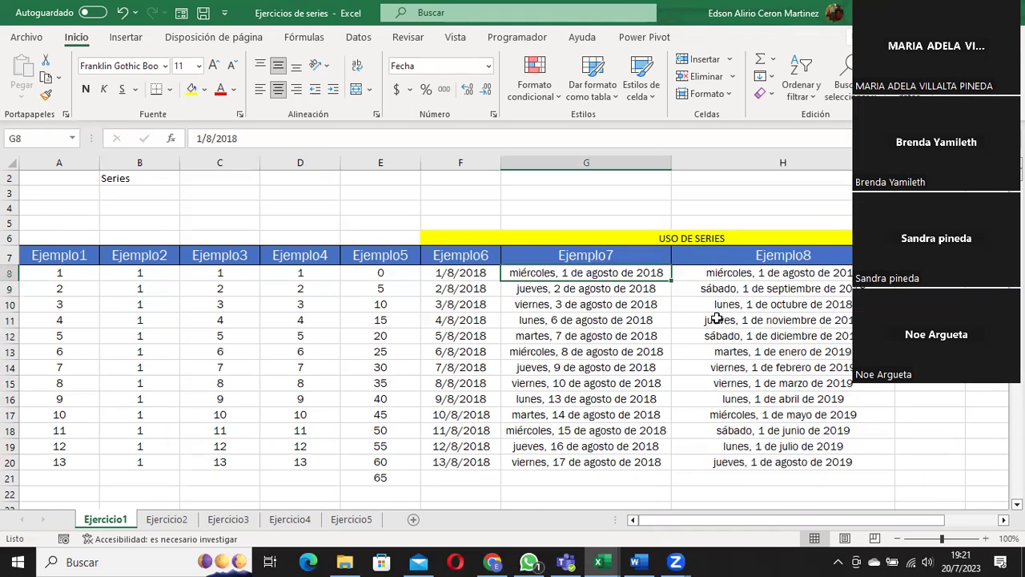
Scroll right to Ejemplo9 and read its note calling for a geometric series.
{"action": "left_click_drag", "start_coordinate": [917, 525], "coordinate": [917, 525]}
{"action": "scroll", "coordinate": [609, 242], "scroll_direction": "right", "scroll_amount": 3}
{"action": "scroll", "coordinate": [609, 242], "scroll_direction": "right", "scroll_amount": 1}
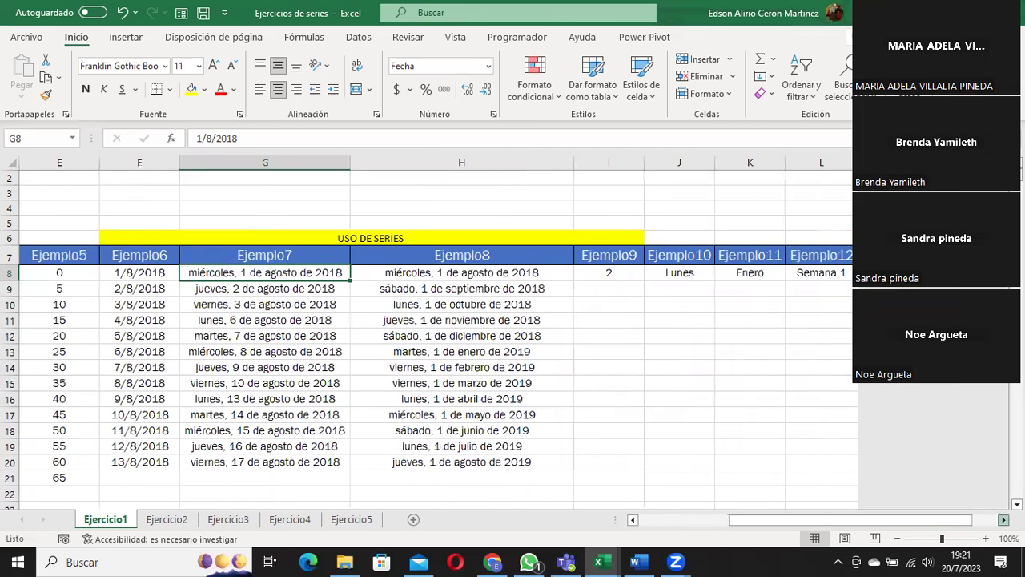
{"action": "left_click", "coordinate": [611, 273]}
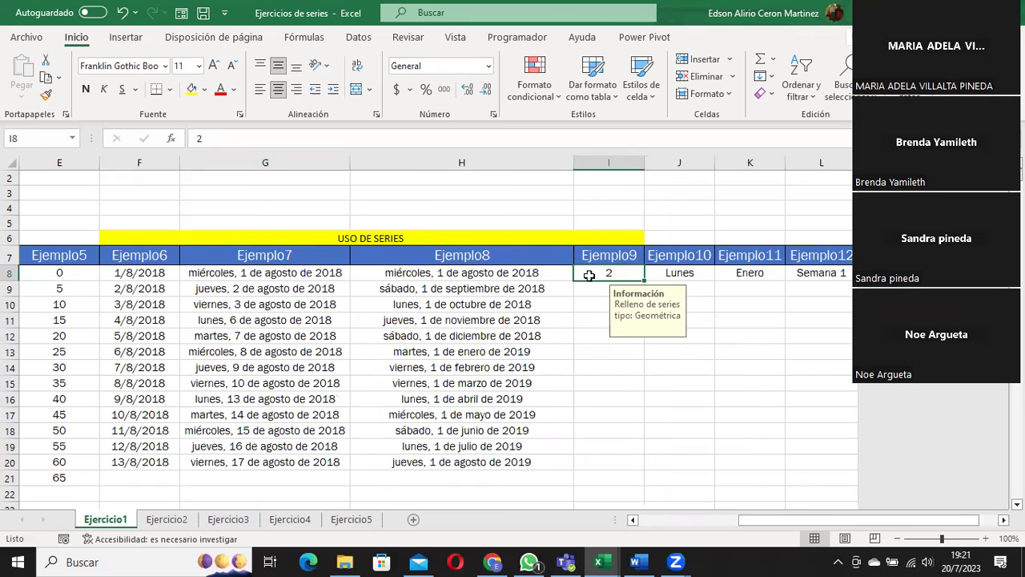
Fill I8:I20 with a geometric column series, step 2, doubling from 2 to 8192.
{"action": "left_click_drag", "start_coordinate": [589, 274], "coordinate": [604, 464]}
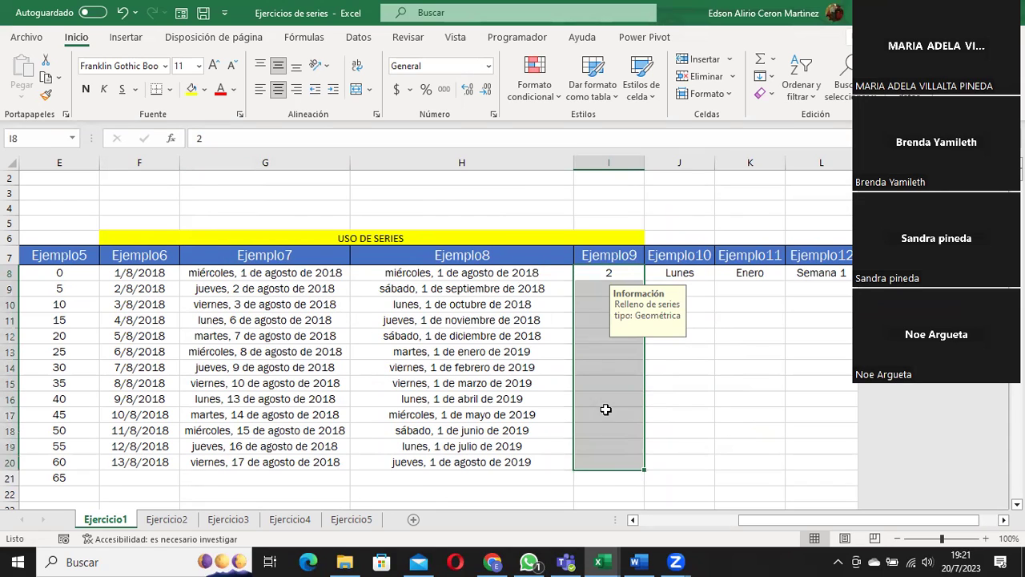
{"action": "left_click", "coordinate": [766, 79]}
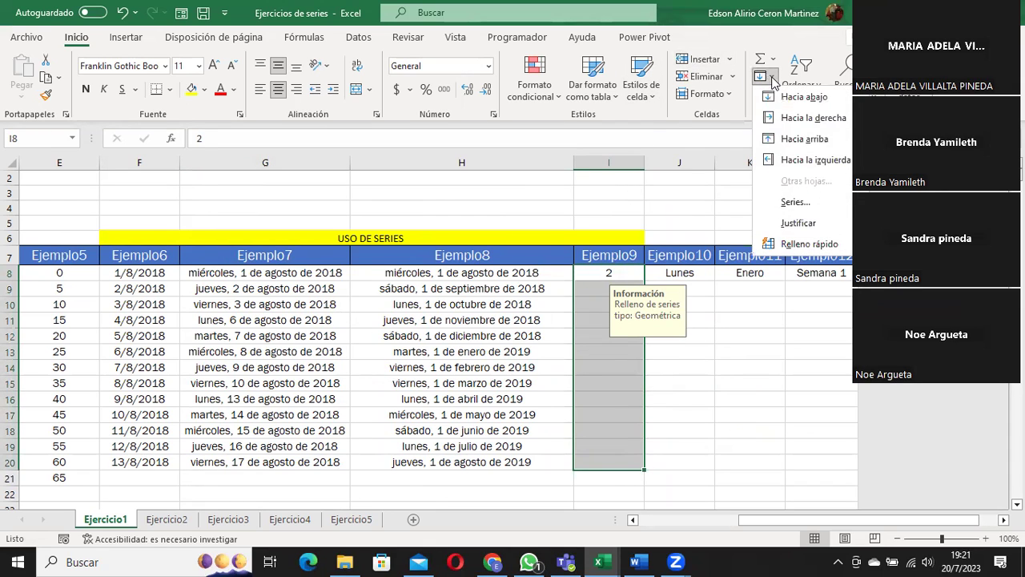
{"action": "left_click", "coordinate": [793, 202]}
{"action": "left_click", "coordinate": [419, 221]}
{"action": "left_click", "coordinate": [491, 221]}
{"action": "double_click", "coordinate": [463, 291]}
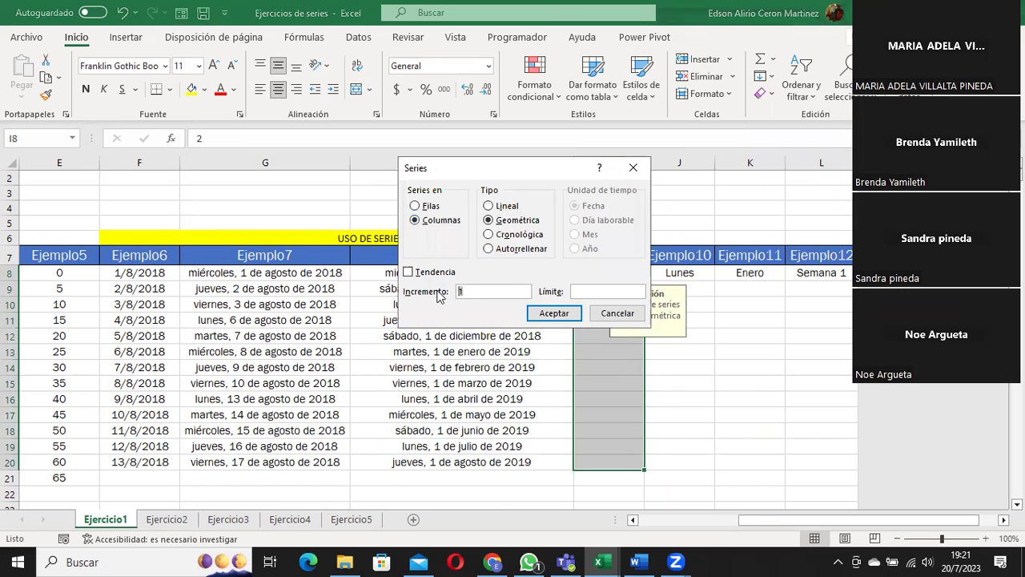
{"action": "type", "text": "2"}
{"action": "left_click", "coordinate": [553, 313]}
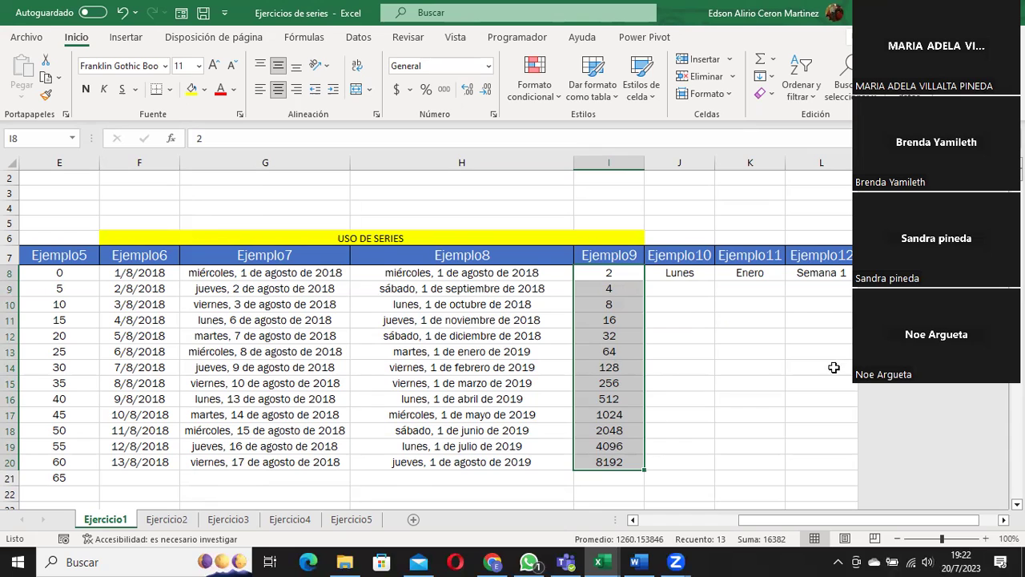
{"action": "left_click", "coordinate": [700, 273]}
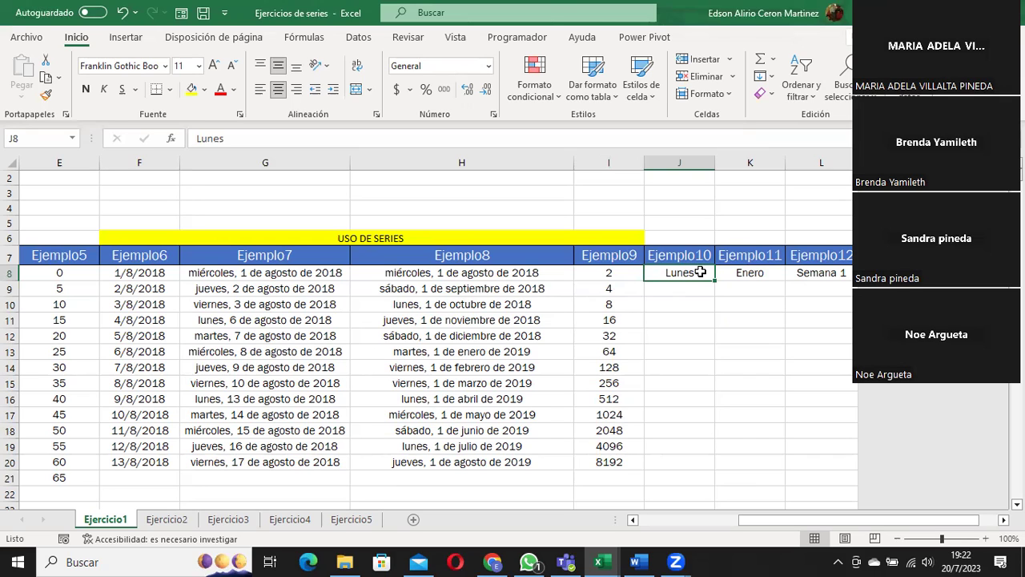
{"action": "left_click", "coordinate": [453, 277]}
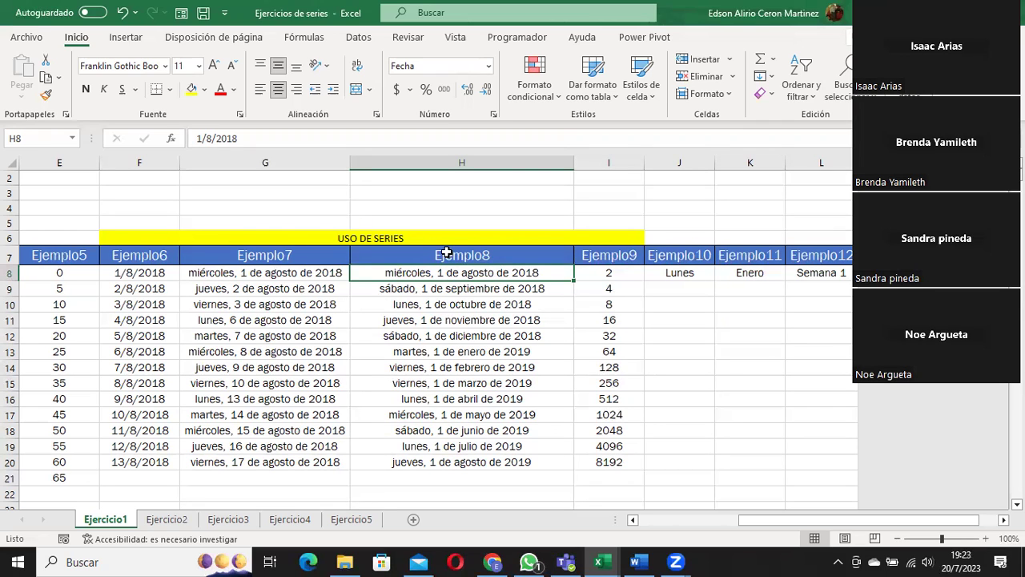
Format H8:H20 as Short Date and narrow column H to fit.
{"action": "left_click_drag", "start_coordinate": [425, 274], "coordinate": [422, 462]}
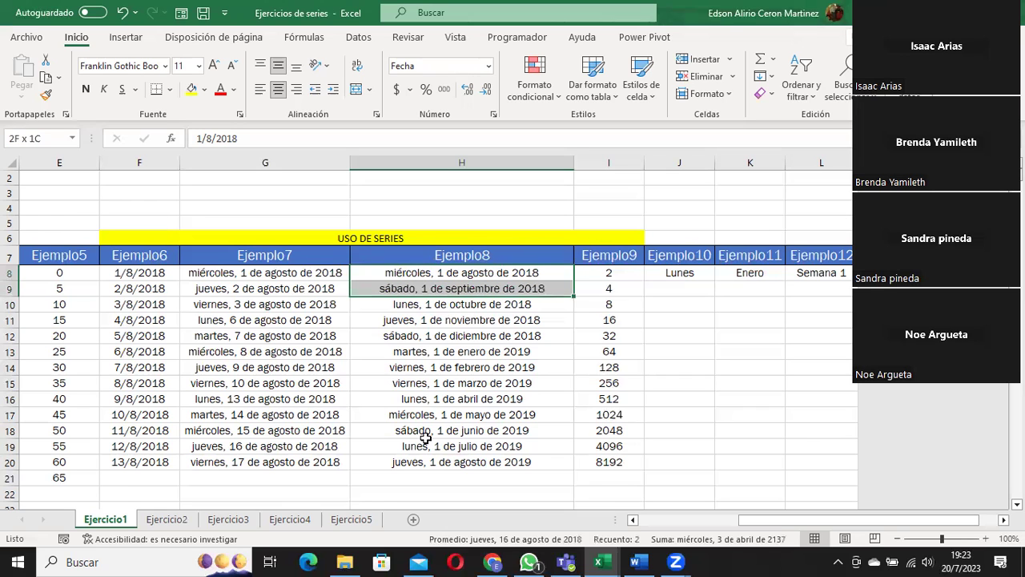
{"action": "left_click", "coordinate": [488, 65]}
{"action": "left_click", "coordinate": [458, 237]}
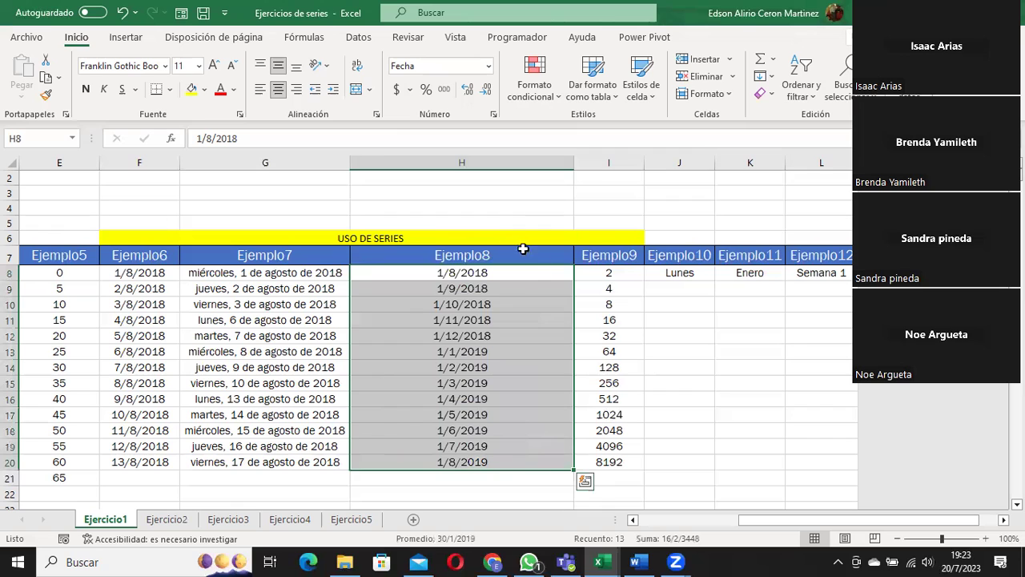
{"action": "left_click_drag", "start_coordinate": [573, 157], "coordinate": [487, 157]}
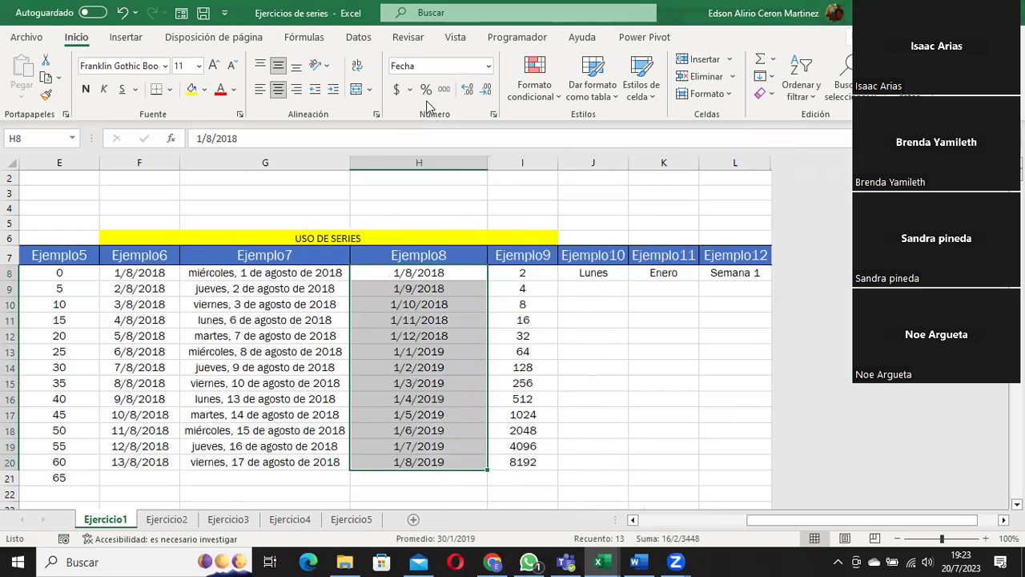
Check the 1/9/2018 value in H9, then select Lunes in Ejemplo10.
{"action": "left_click", "coordinate": [401, 285]}
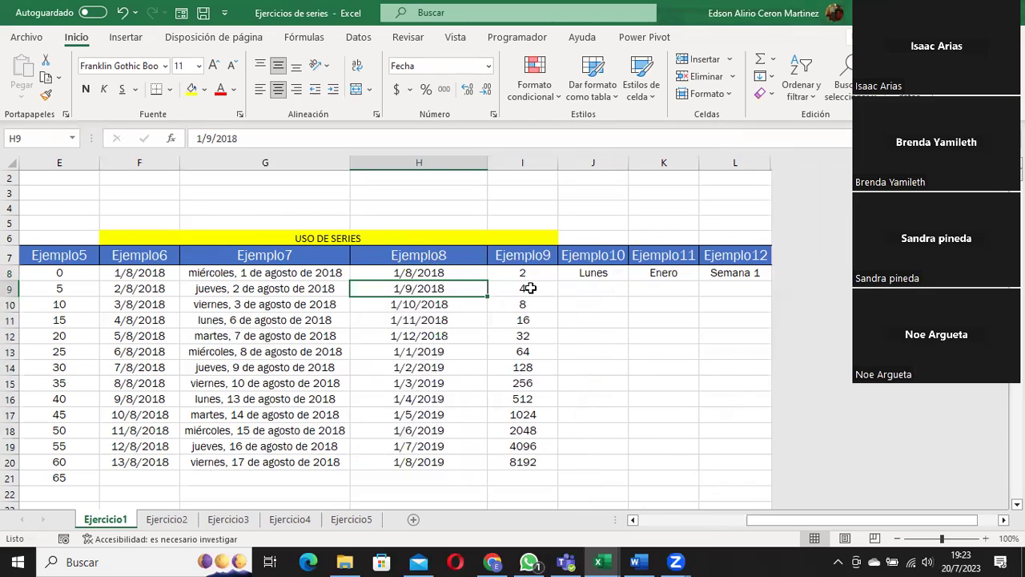
{"action": "left_click", "coordinate": [604, 300]}
{"action": "left_click", "coordinate": [594, 276]}
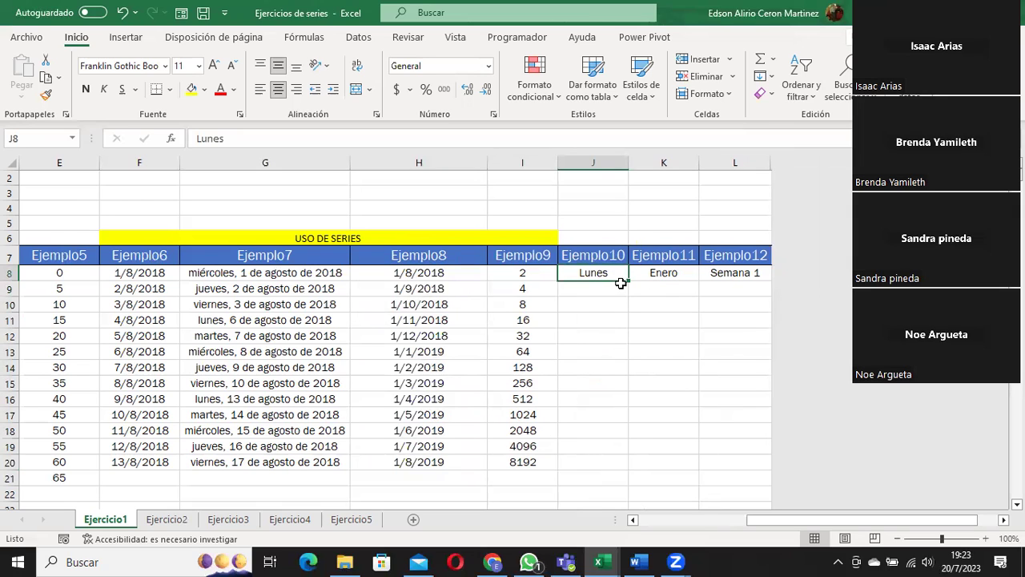
Extend weekdays, months and Semana 1–13 in columns J, K, L down to row 20.
{"action": "left_click_drag", "start_coordinate": [629, 279], "coordinate": [630, 473]}
{"action": "left_click", "coordinate": [669, 275]}
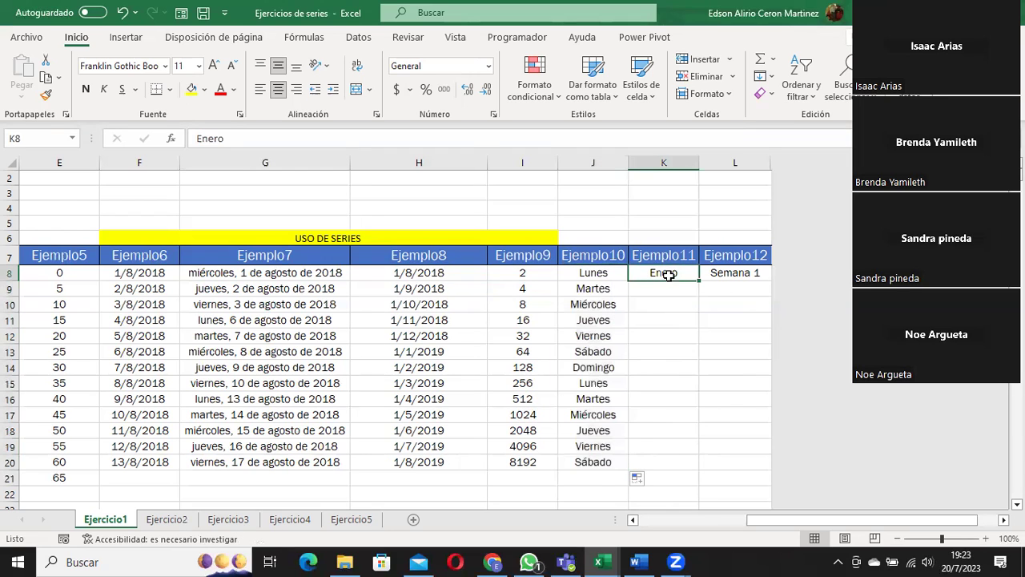
{"action": "left_click_drag", "start_coordinate": [699, 281], "coordinate": [699, 472]}
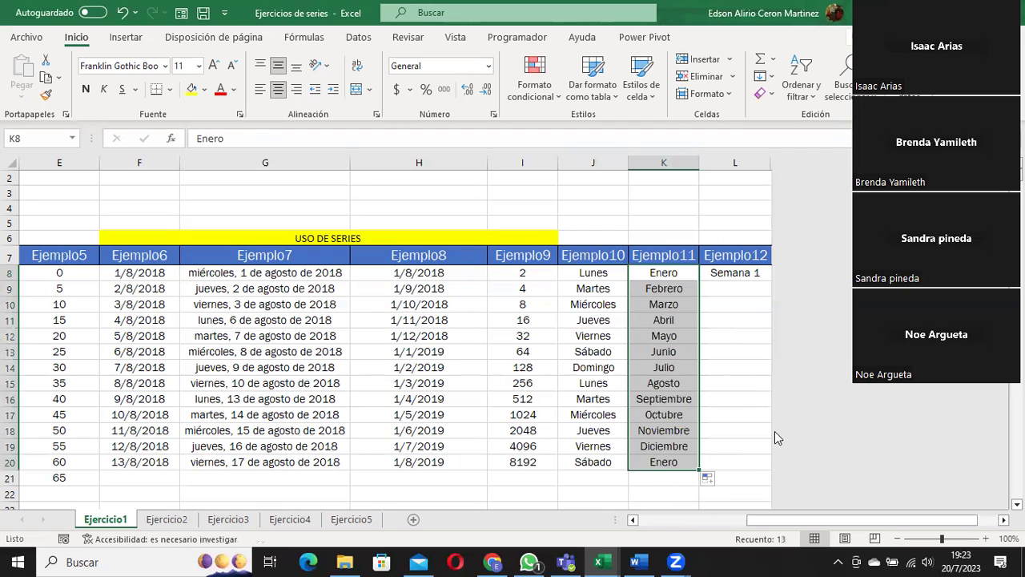
{"action": "left_click", "coordinate": [743, 273]}
{"action": "left_click_drag", "start_coordinate": [772, 280], "coordinate": [765, 469]}
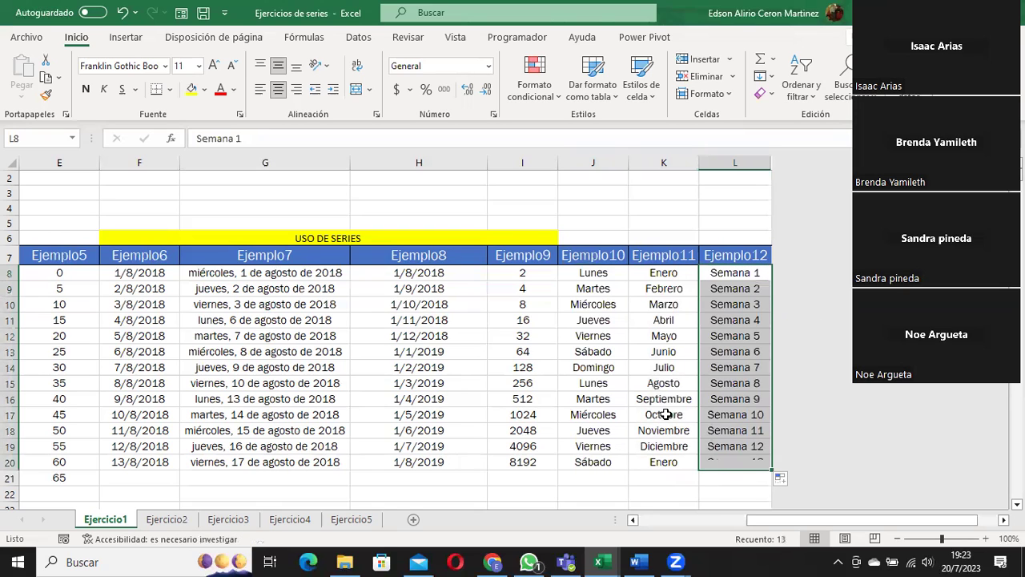
{"action": "left_click_drag", "start_coordinate": [581, 273], "coordinate": [588, 466]}
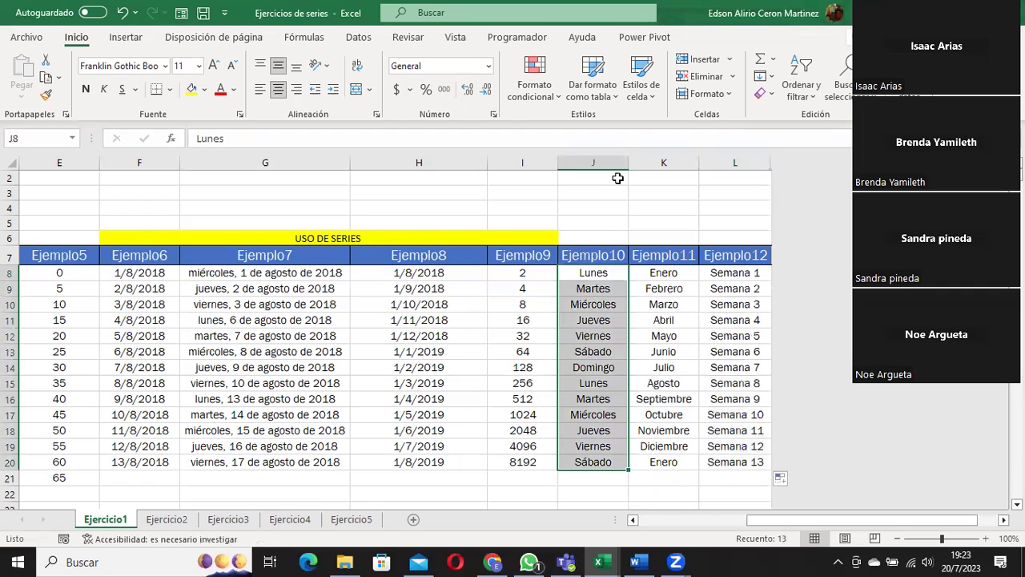
{"action": "left_click", "coordinate": [772, 78]}
{"action": "left_click", "coordinate": [807, 201]}
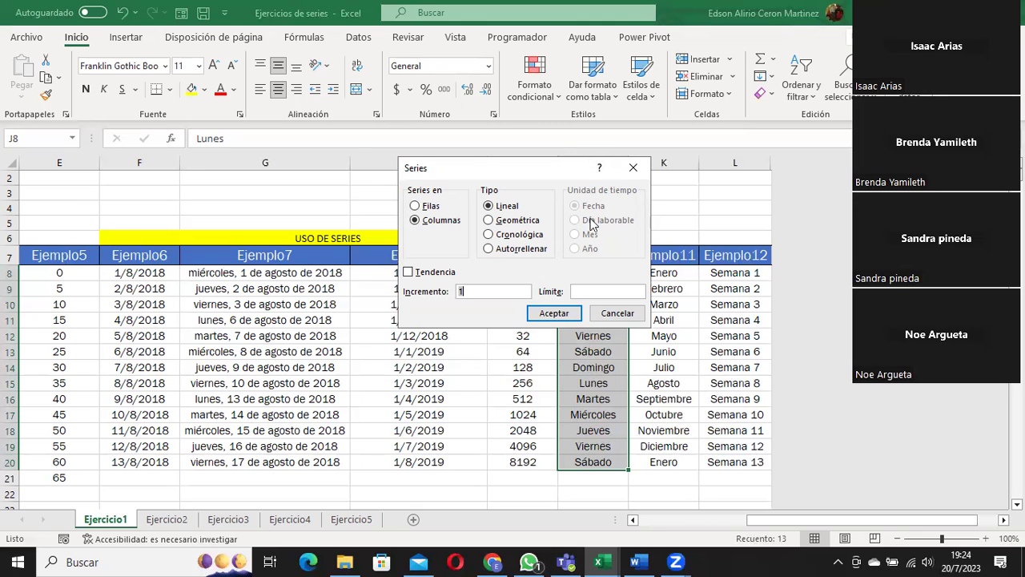
{"action": "left_click", "coordinate": [613, 314]}
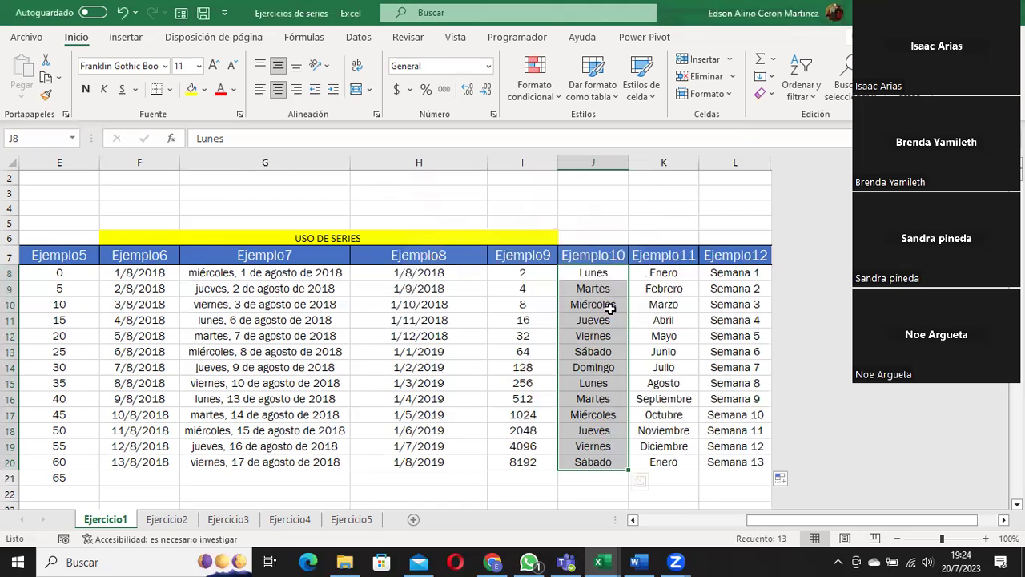
{"action": "left_click", "coordinate": [395, 276]}
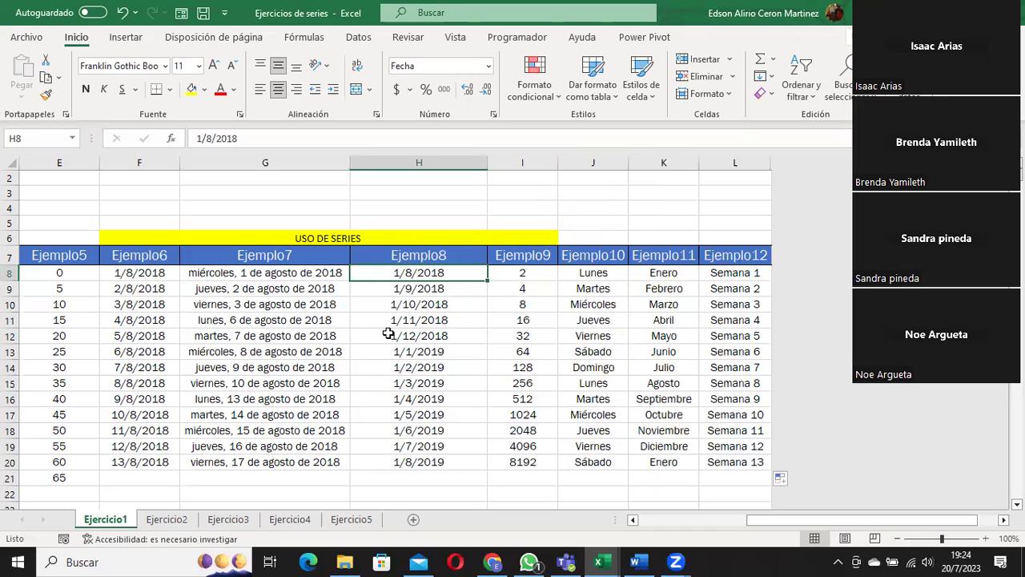
{"action": "left_click", "coordinate": [770, 76]}
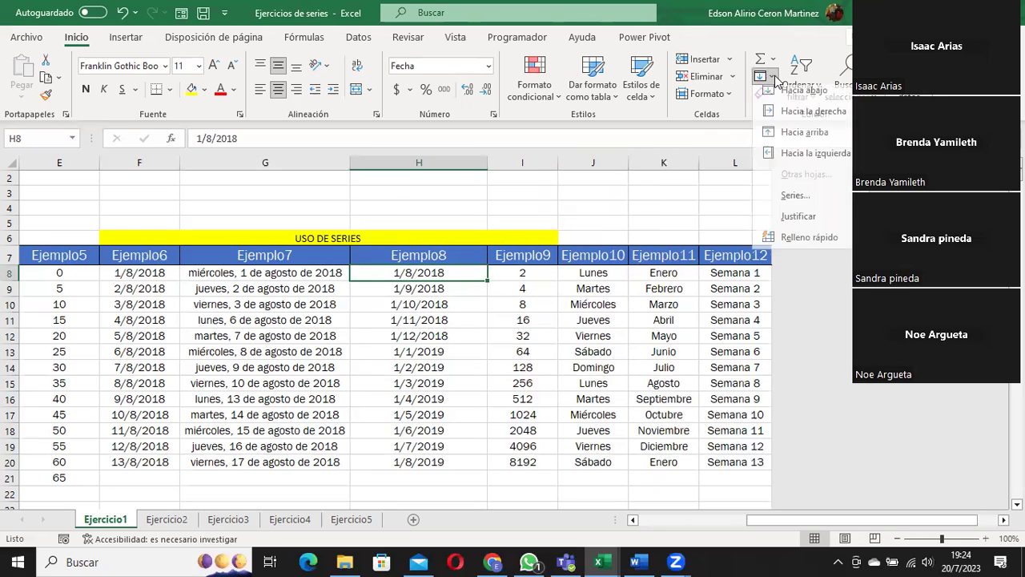
{"action": "left_click", "coordinate": [795, 201]}
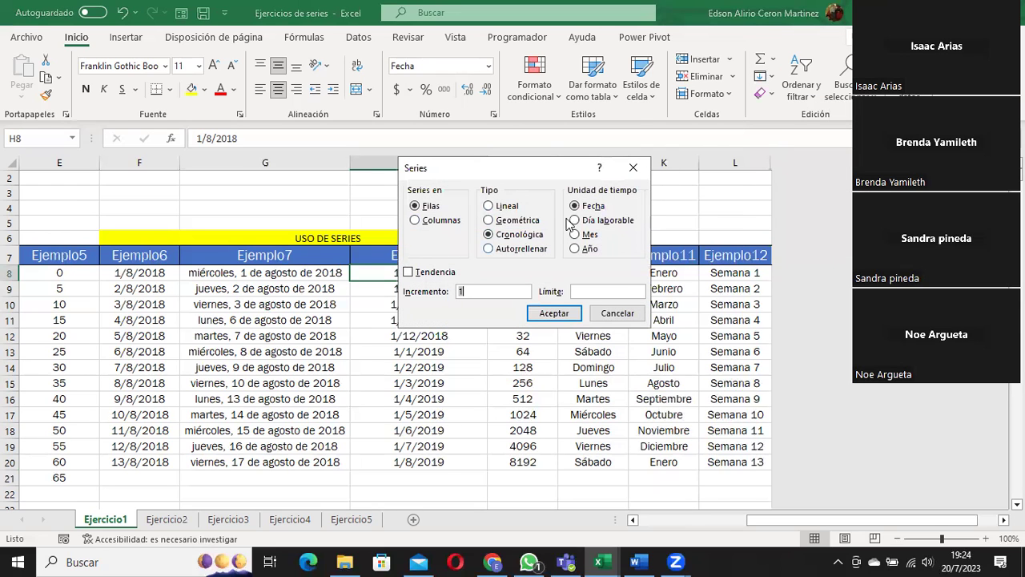
{"action": "left_click", "coordinate": [618, 317]}
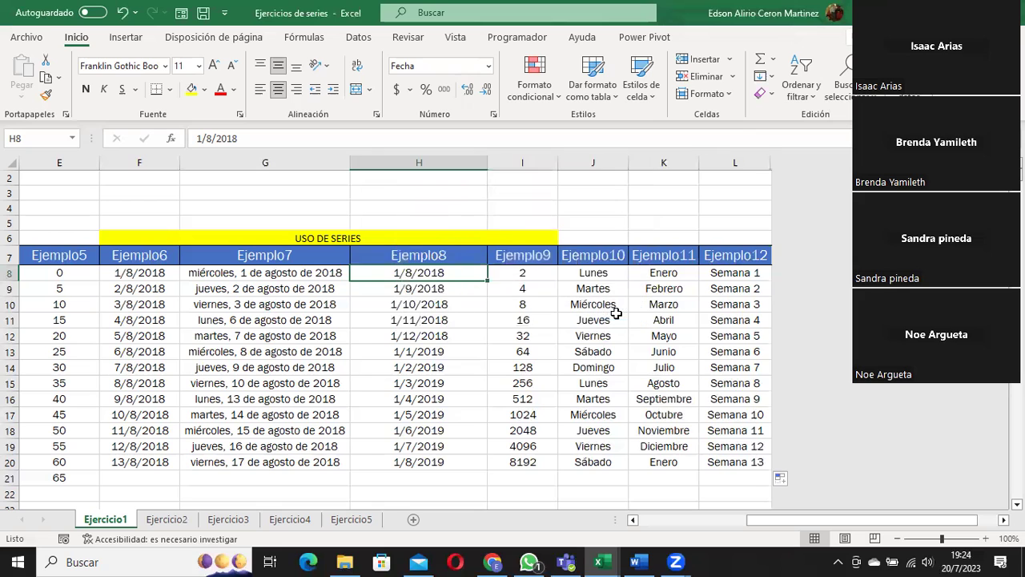
{"action": "left_click", "coordinate": [735, 273]}
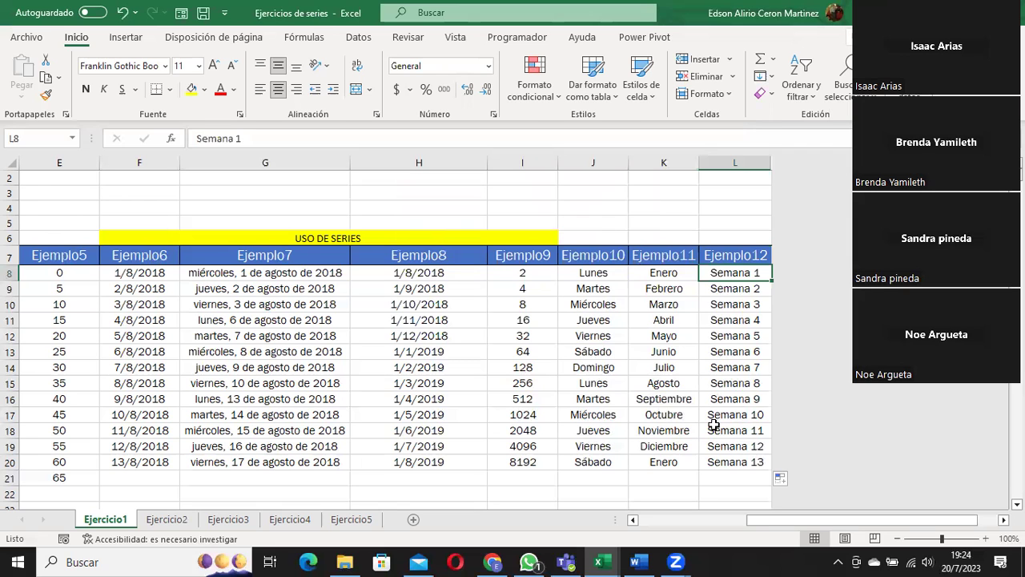
{"action": "left_click_drag", "start_coordinate": [745, 519], "coordinate": [635, 521]}
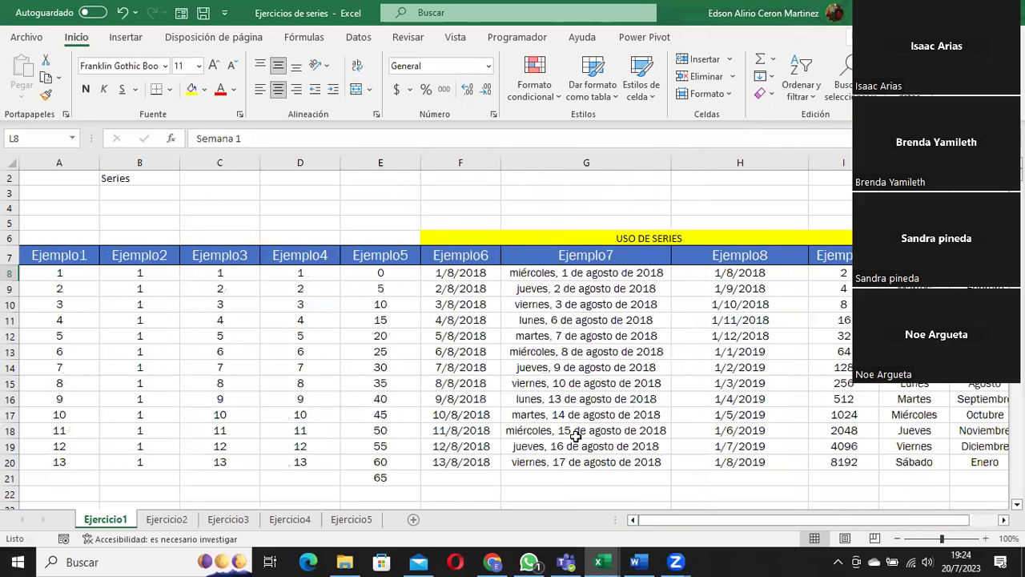
{"action": "left_click", "coordinate": [57, 275]}
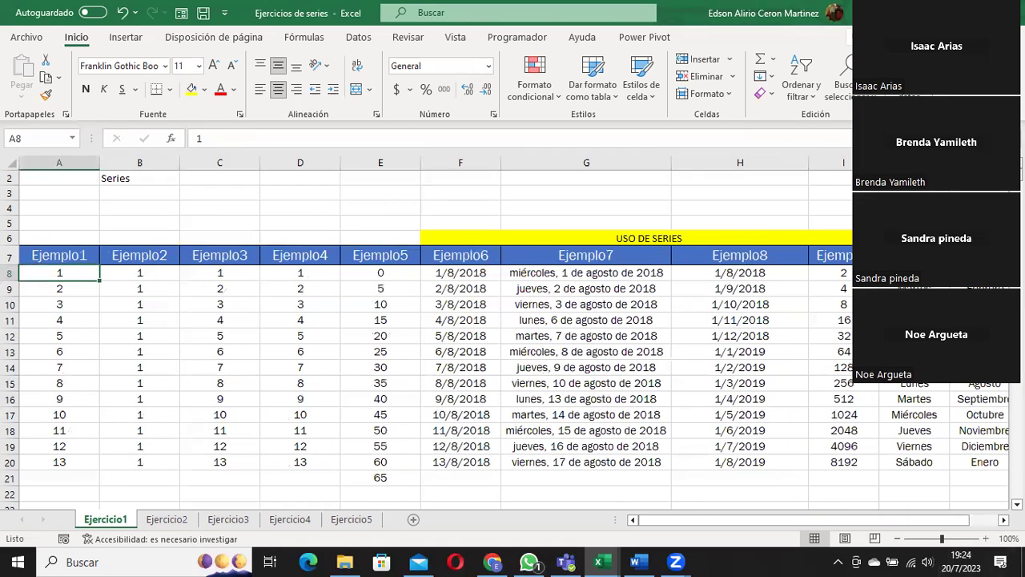
{"action": "left_click", "coordinate": [984, 538]}
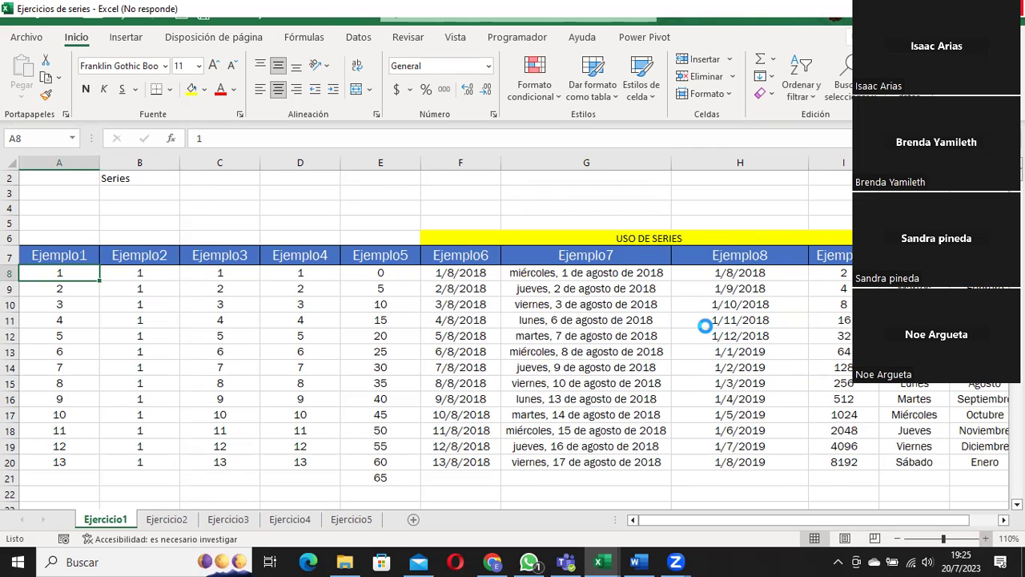
{"action": "scroll", "coordinate": [692, 320], "scroll_direction": "up", "scroll_amount": 1, "text": "ctrl"}
{"action": "scroll", "coordinate": [655, 308], "scroll_direction": "up", "scroll_amount": 1, "text": "ctrl"}
{"action": "scroll", "coordinate": [572, 301], "scroll_direction": "up", "scroll_amount": 1, "text": "ctrl"}
{"action": "scroll", "coordinate": [461, 304], "scroll_direction": "up", "scroll_amount": 1, "text": "ctrl"}
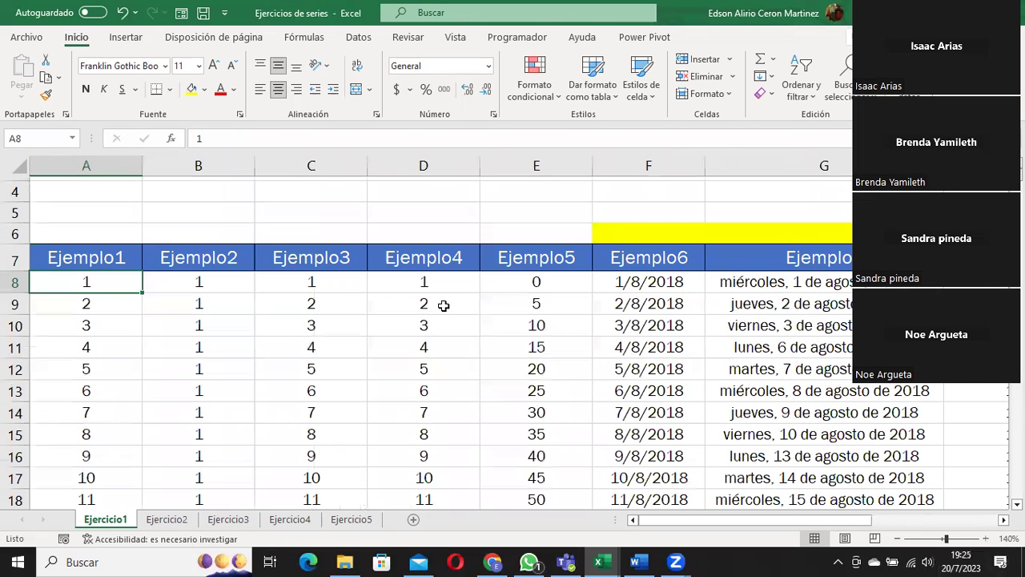
{"action": "left_click", "coordinate": [102, 301]}
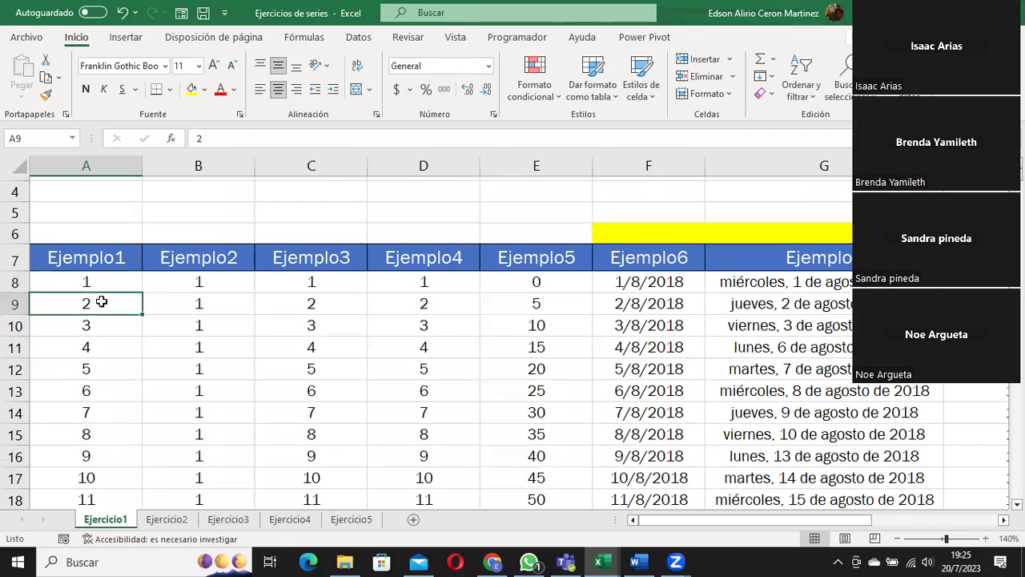
{"action": "key", "text": "shift+Down"}
{"action": "key", "text": "shift+Up"}
{"action": "left_click", "coordinate": [165, 345]}
{"action": "mouse_move", "coordinate": [121, 295]}
{"action": "left_mouse_down"}
{"action": "mouse_move", "coordinate": [121, 326]}
{"action": "mouse_move", "coordinate": [121, 313]}
{"action": "left_mouse_up"}
{"action": "left_click_drag", "start_coordinate": [201, 302], "coordinate": [202, 325]}
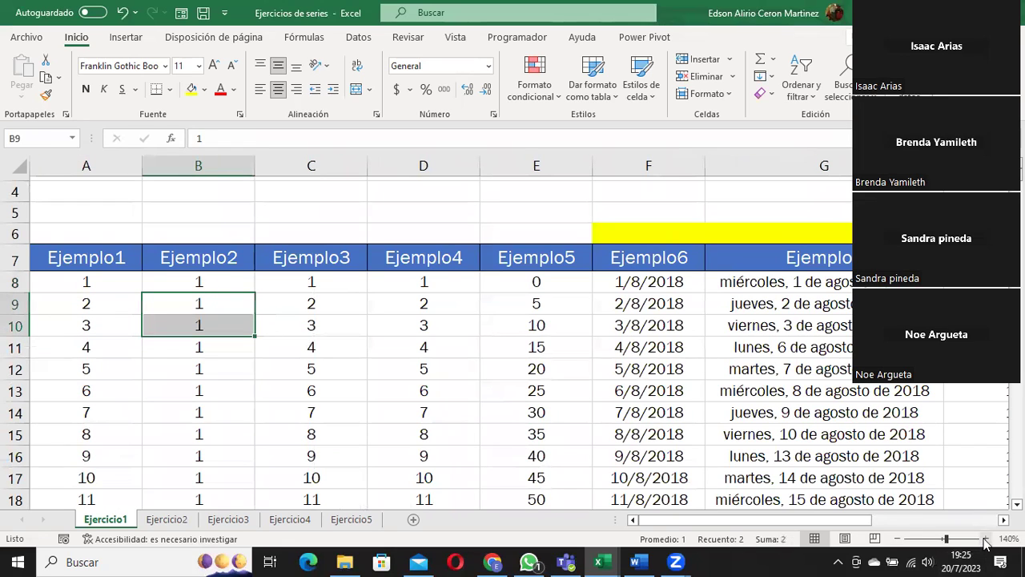
{"action": "left_click", "coordinate": [899, 541]}
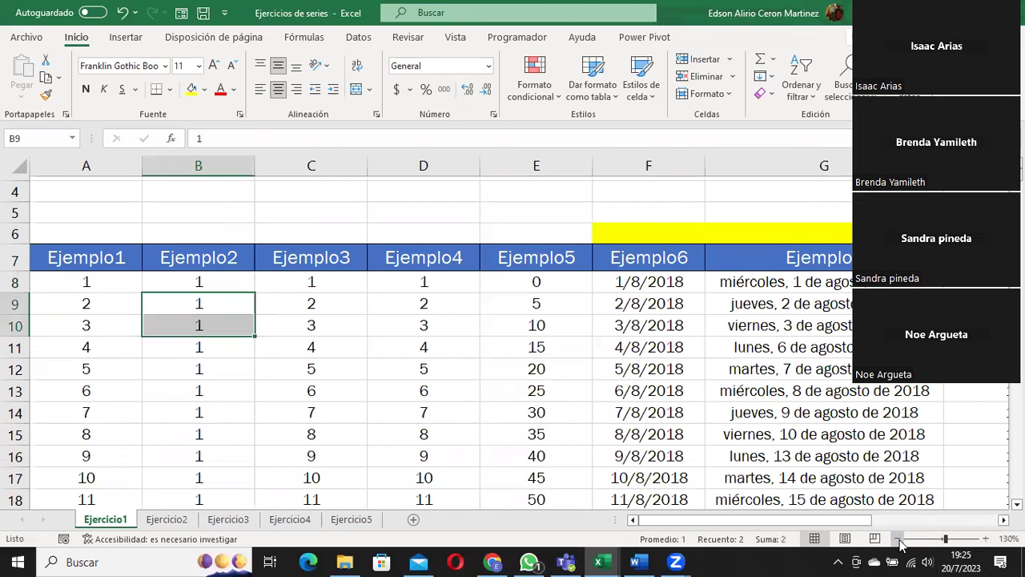
{"action": "left_click", "coordinate": [899, 541]}
{"action": "left_click", "coordinate": [898, 542]}
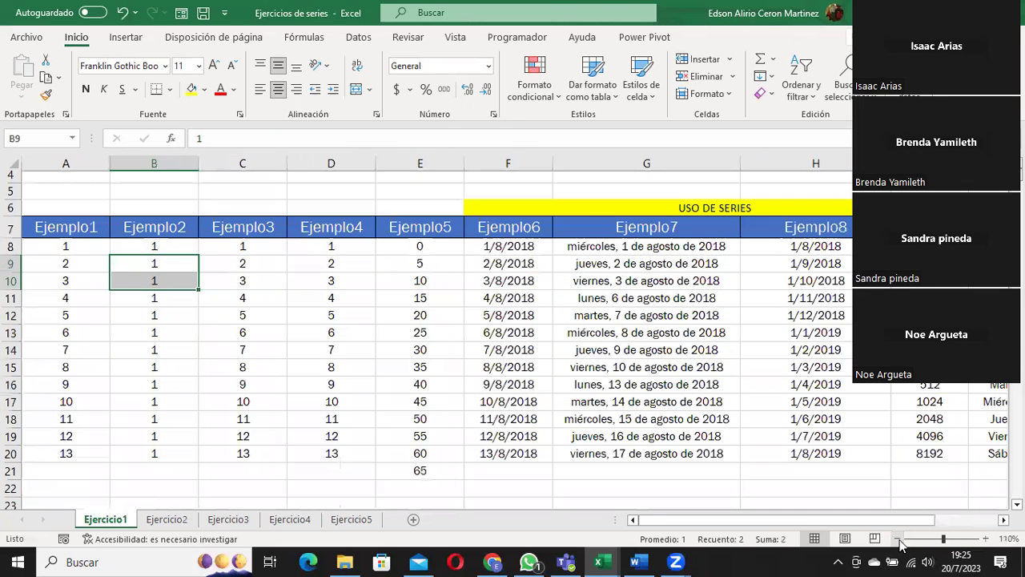
{"action": "left_click", "coordinate": [184, 317]}
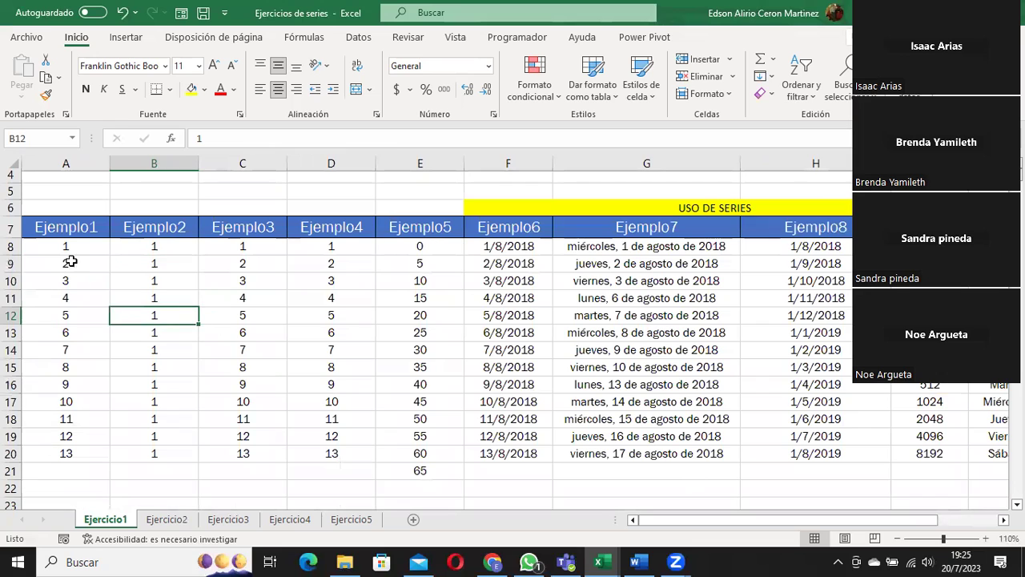
{"action": "left_click", "coordinate": [66, 231]}
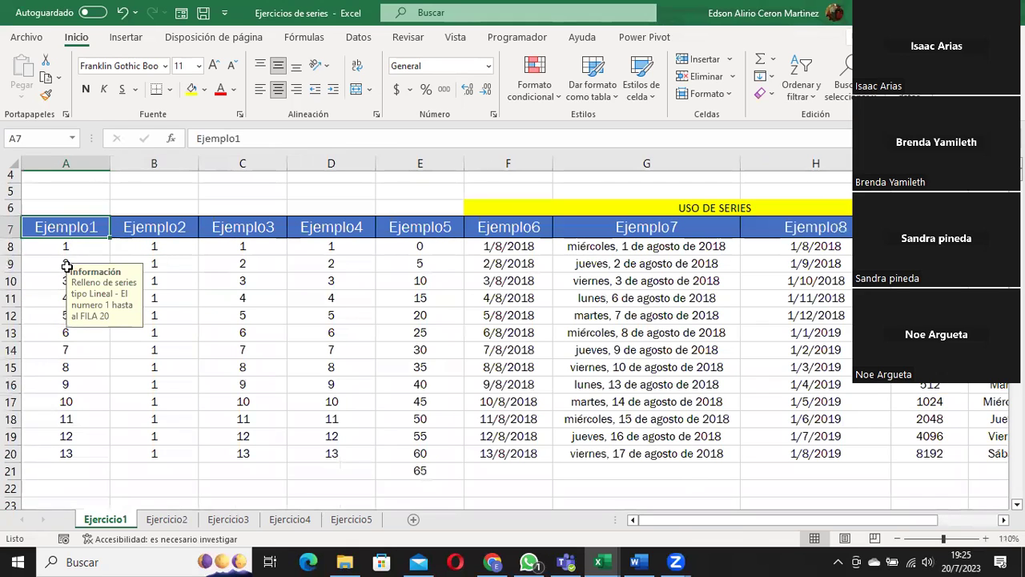
{"action": "left_click_drag", "start_coordinate": [66, 266], "coordinate": [67, 287]}
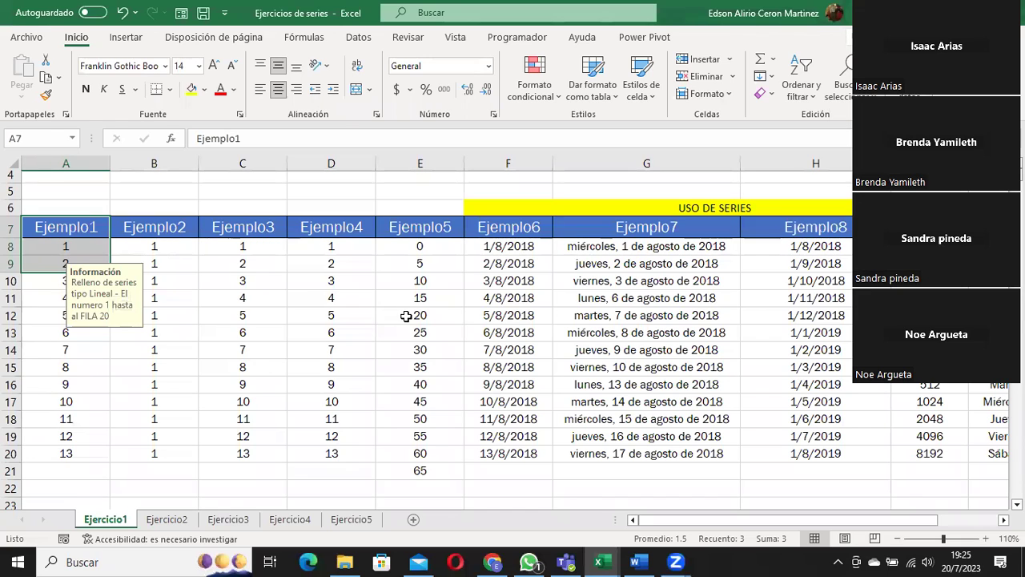
{"action": "left_click", "coordinate": [53, 240]}
{"action": "key", "text": "Down"}
{"action": "key", "text": "Down"}
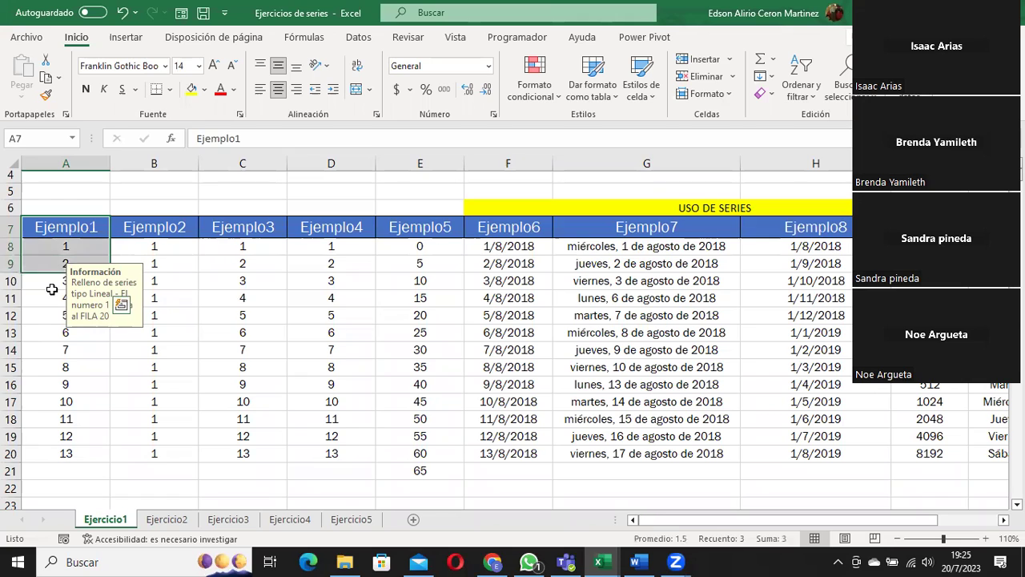
{"action": "key", "text": "Down"}
{"action": "key", "text": "Right"}
{"action": "left_click", "coordinate": [87, 230]}
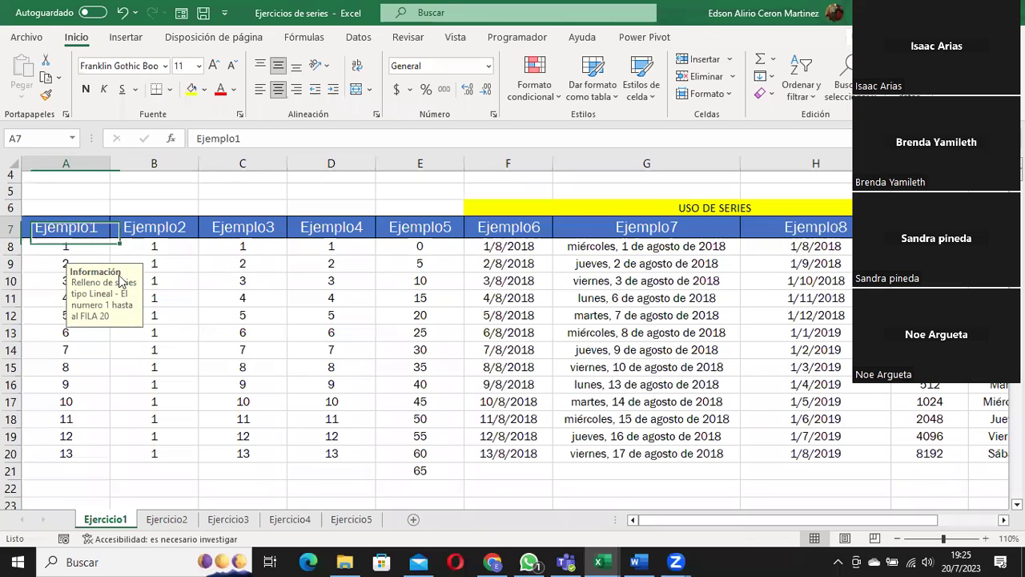
{"action": "left_click", "coordinate": [298, 282]}
{"action": "left_click_drag", "start_coordinate": [243, 226], "coordinate": [242, 280]}
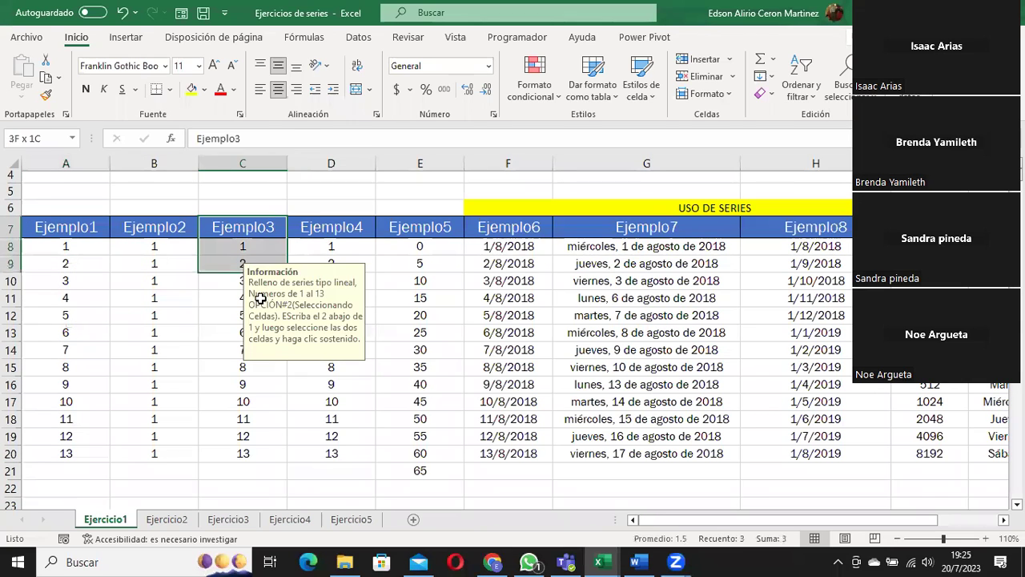
{"action": "left_click", "coordinate": [513, 369]}
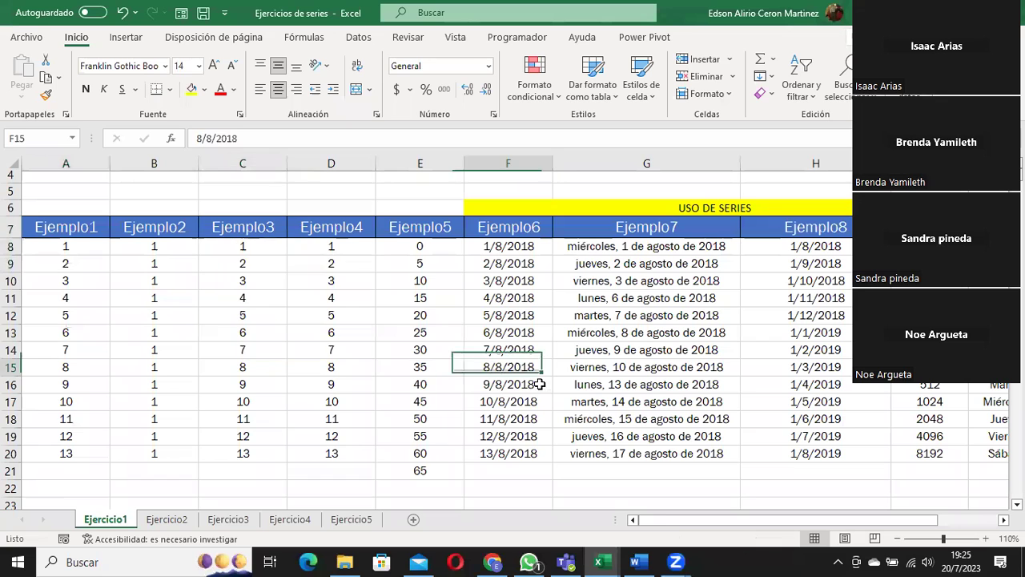
{"action": "left_click", "coordinate": [898, 538]}
{"action": "left_click", "coordinate": [898, 538]}
{"action": "left_click", "coordinate": [982, 538]}
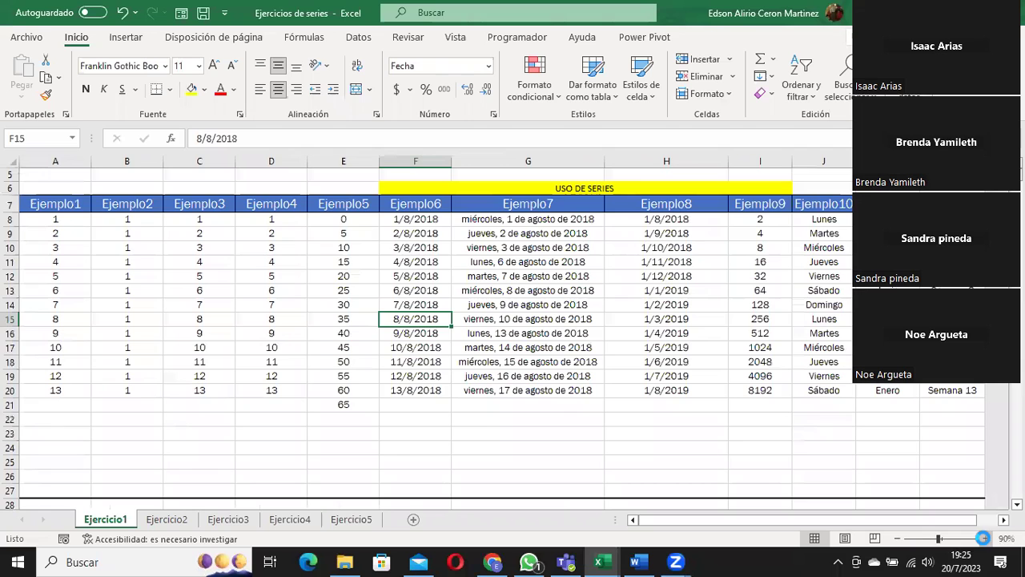
{"action": "left_click", "coordinate": [982, 538]}
{"action": "left_click", "coordinate": [984, 538]}
{"action": "left_click", "coordinate": [984, 538]}
{"action": "left_click", "coordinate": [984, 538]}
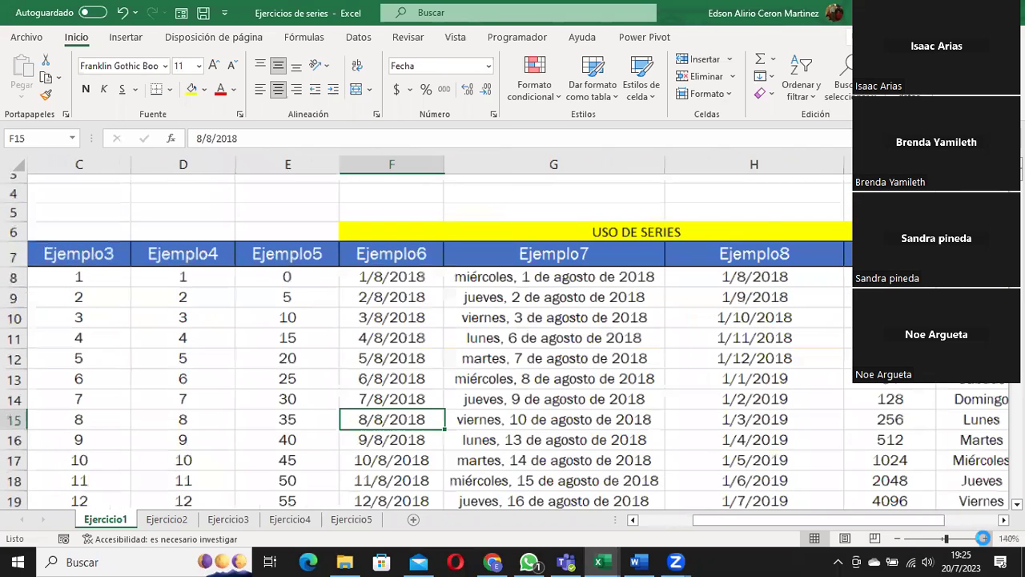
{"action": "left_click", "coordinate": [899, 539]}
{"action": "left_click", "coordinate": [898, 538]}
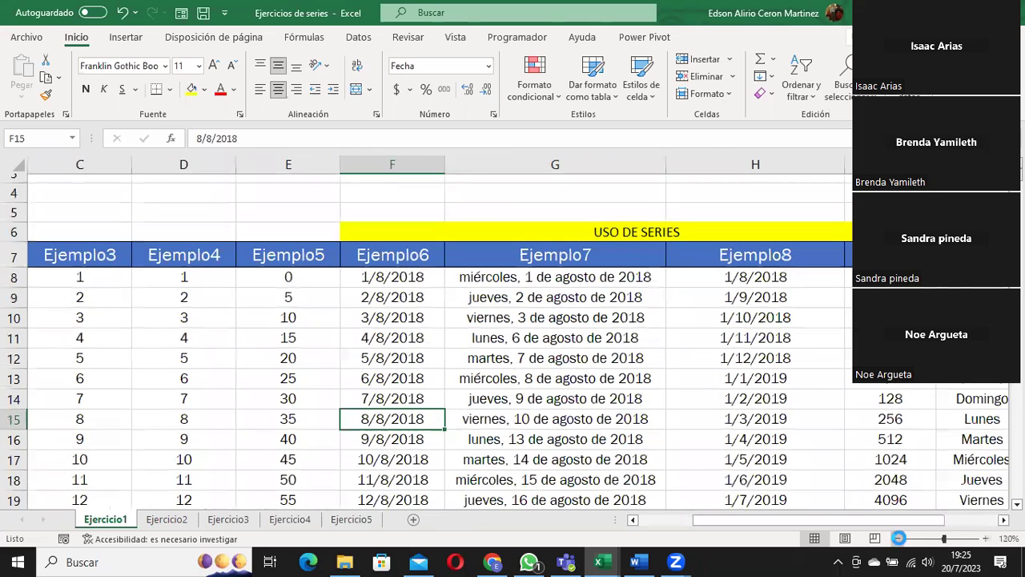
{"action": "left_click", "coordinate": [899, 538]}
{"action": "left_click", "coordinate": [899, 538]}
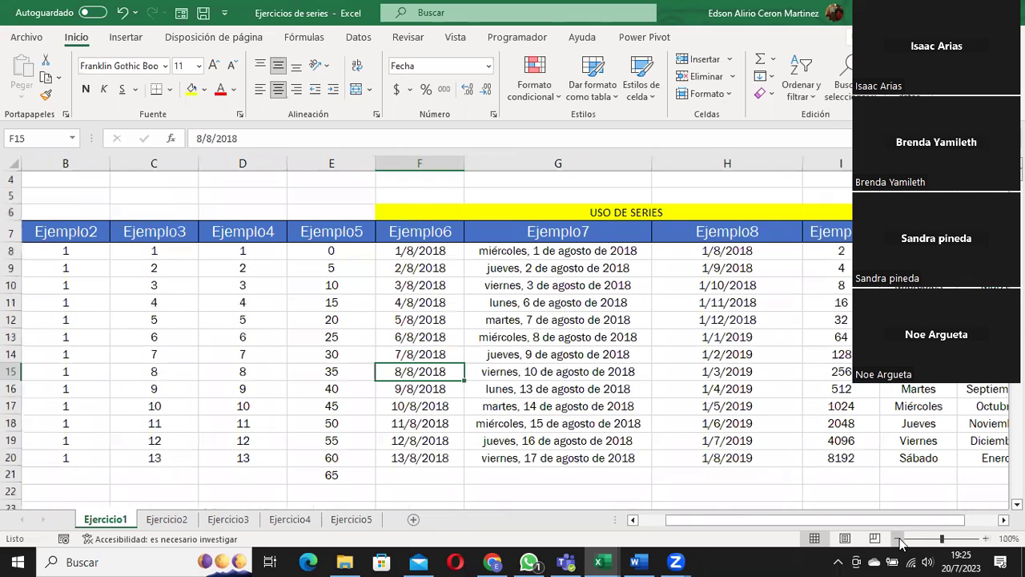
{"action": "left_click", "coordinate": [221, 294]}
Use A8:A11 as the pattern and fill Ejemplo1 down to row 21, ending at 14.
{"action": "mouse_move", "coordinate": [60, 258]}
{"action": "left_mouse_down"}
{"action": "mouse_move", "coordinate": [48, 384]}
{"action": "mouse_move", "coordinate": [49, 305]}
{"action": "left_mouse_up"}
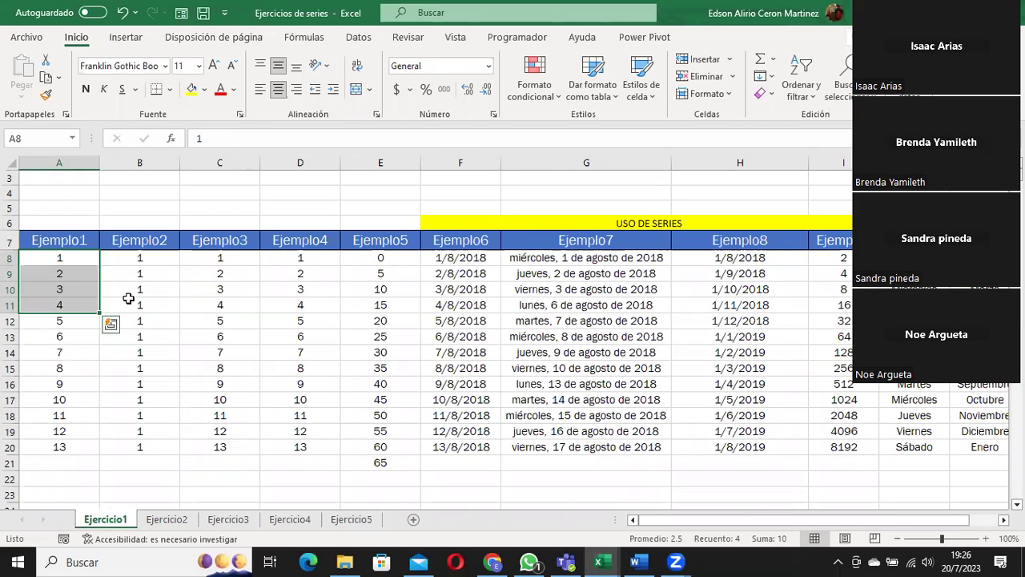
{"action": "left_click_drag", "start_coordinate": [99, 313], "coordinate": [104, 354]}
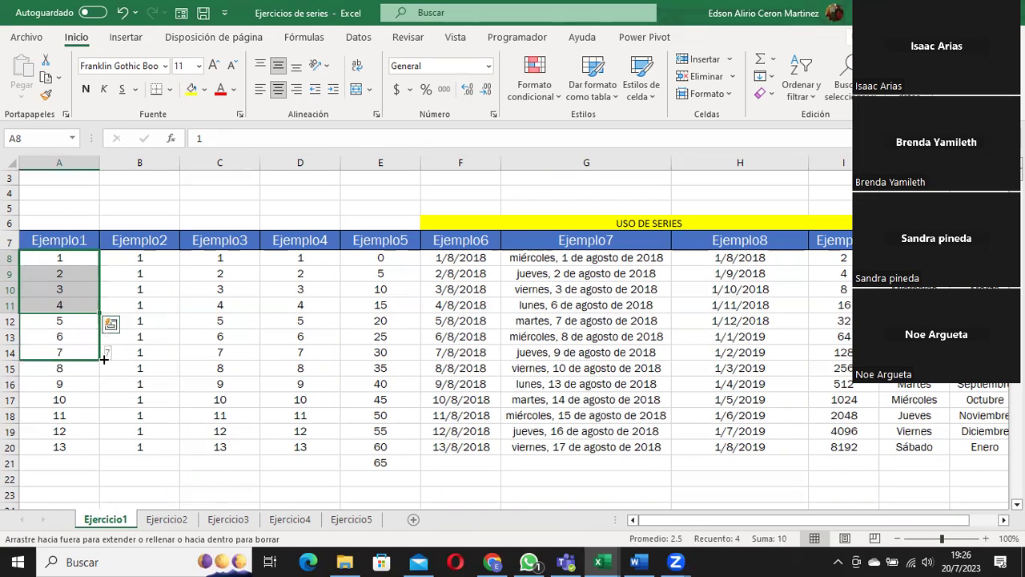
{"action": "left_click_drag", "start_coordinate": [102, 360], "coordinate": [101, 389]}
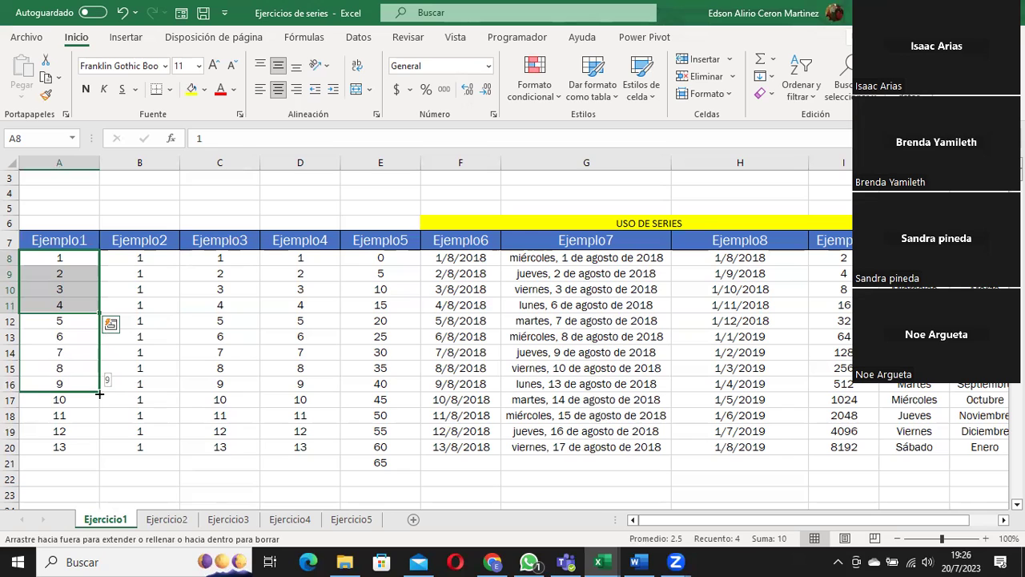
{"action": "left_click_drag", "start_coordinate": [98, 435], "coordinate": [98, 476]}
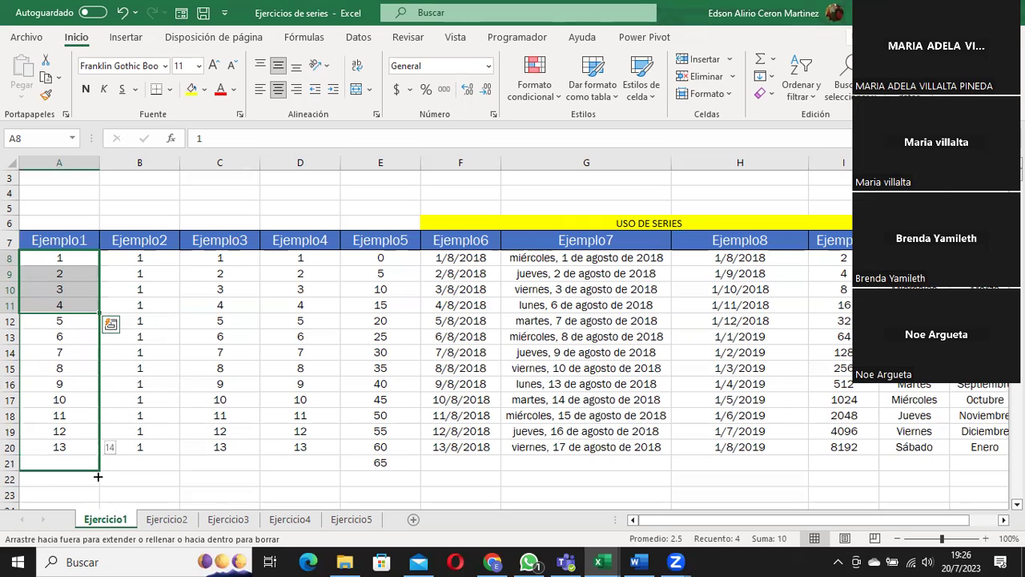
{"action": "left_click_drag", "start_coordinate": [98, 477], "coordinate": [98, 474]}
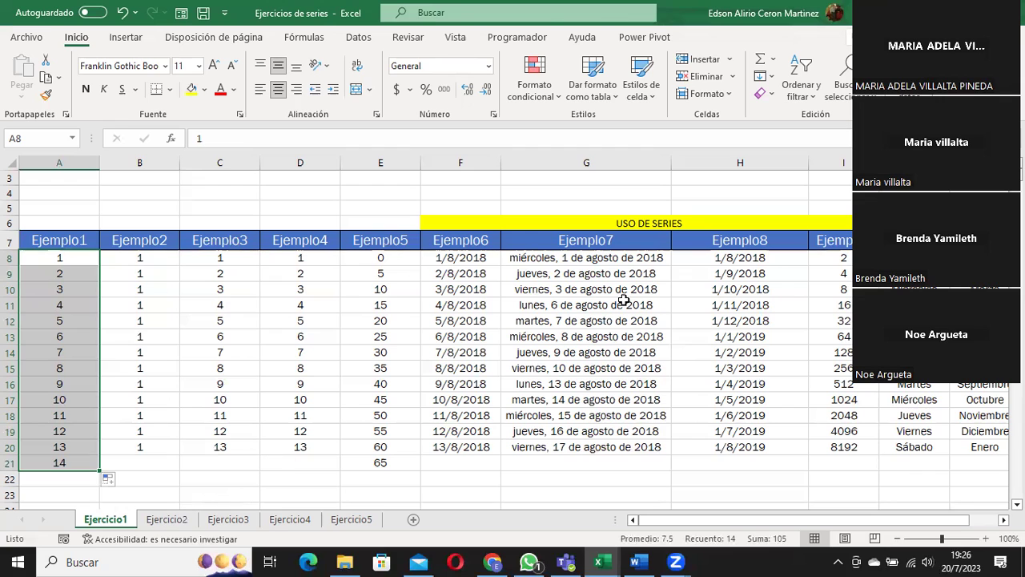
{"action": "left_click_drag", "start_coordinate": [735, 519], "coordinate": [885, 522]}
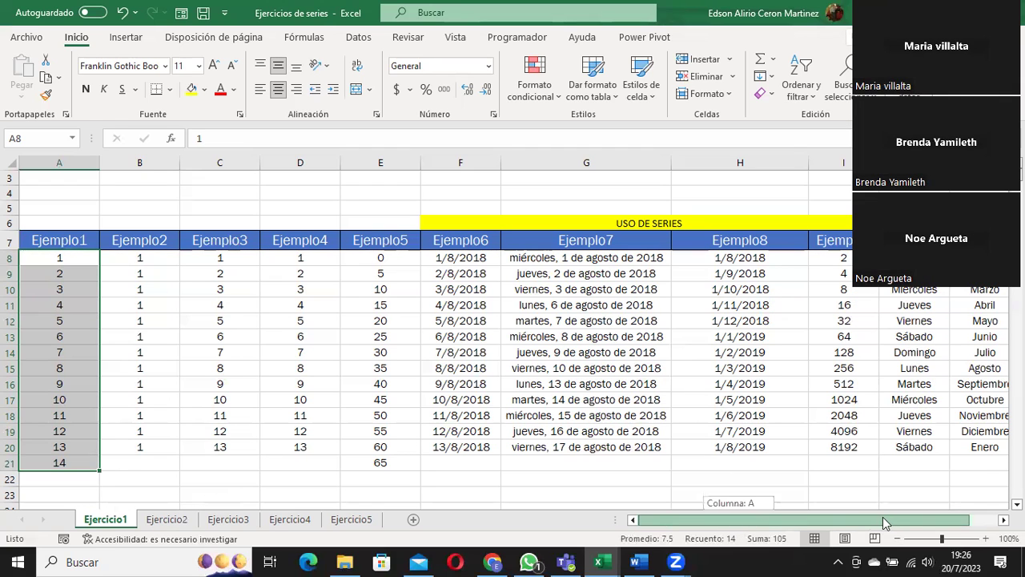
{"action": "mouse_move", "coordinate": [721, 449]}
{"action": "left_mouse_down"}
{"action": "mouse_move", "coordinate": [943, 527]}
{"action": "mouse_move", "coordinate": [689, 434]}
{"action": "left_mouse_up"}
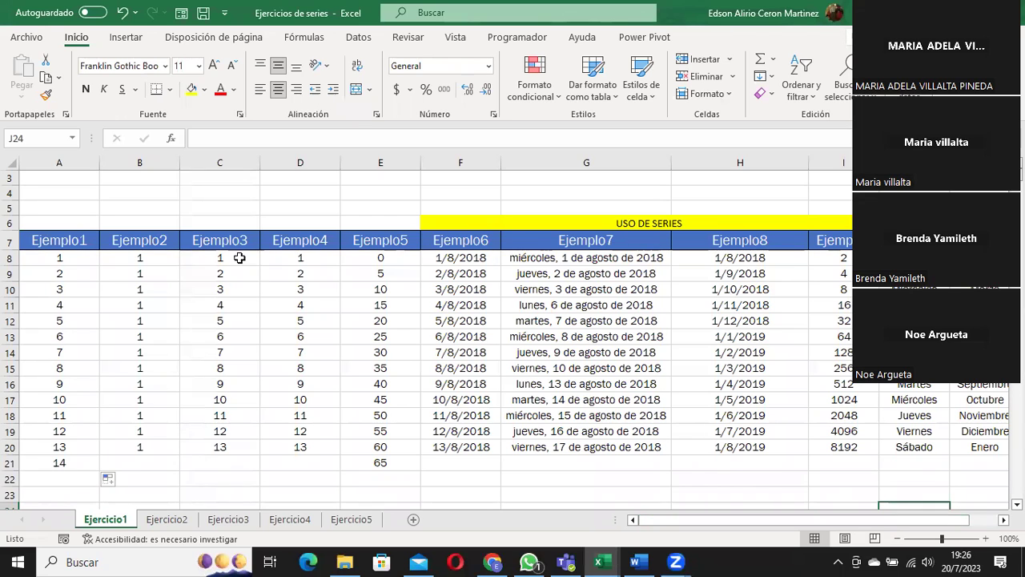
Switch to Ejercicio2 and review the C16 instruction and the Borrador row from Cantidad Vendida to Total.
{"action": "left_click", "coordinate": [162, 520]}
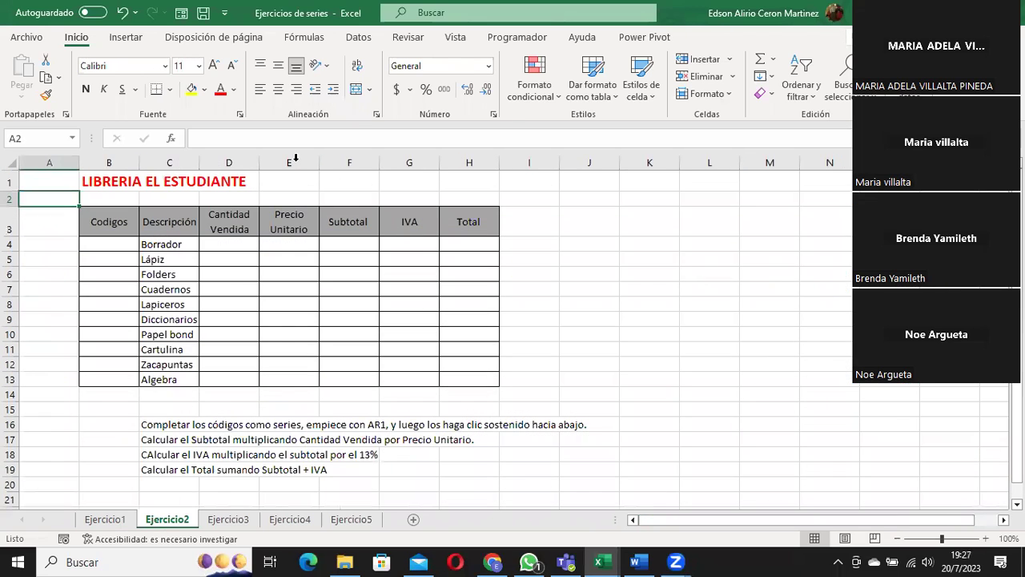
{"action": "left_click", "coordinate": [165, 424]}
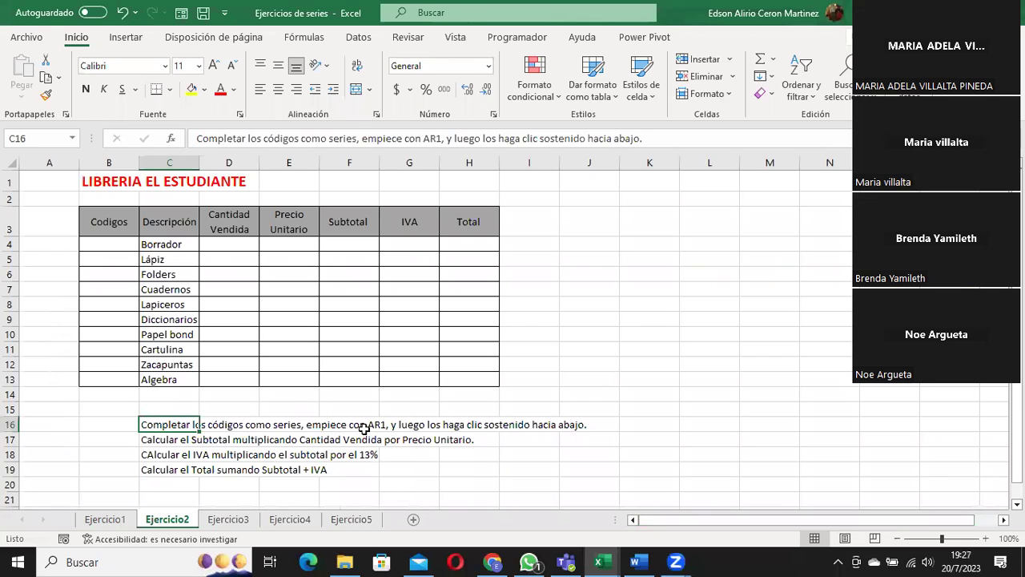
{"action": "left_click", "coordinate": [236, 245]}
{"action": "left_click", "coordinate": [284, 245]}
{"action": "left_click", "coordinate": [359, 246]}
{"action": "left_click", "coordinate": [415, 243]}
{"action": "left_click", "coordinate": [454, 243]}
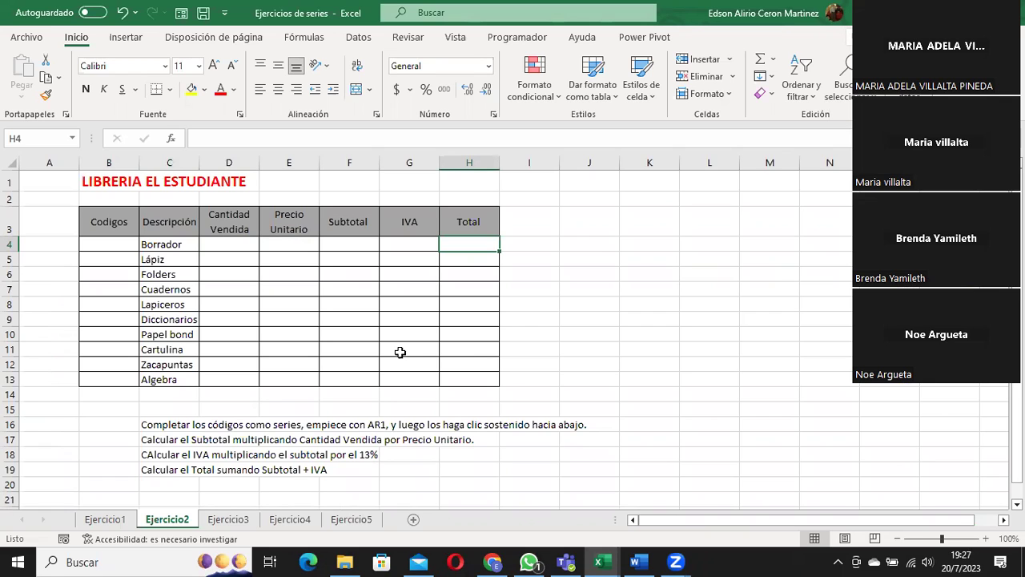
{"action": "left_click", "coordinate": [337, 425]}
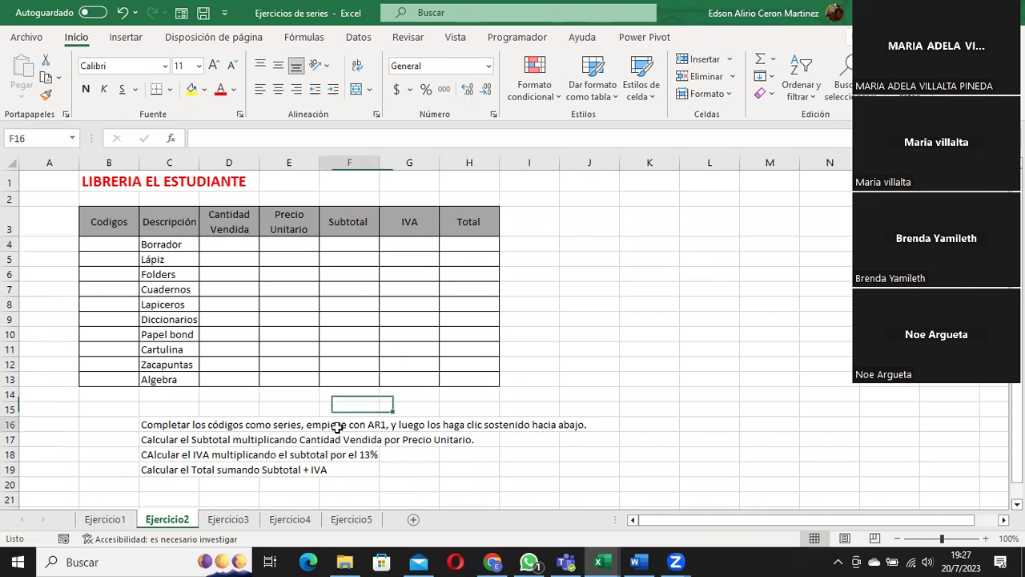
{"action": "left_click", "coordinate": [166, 426]}
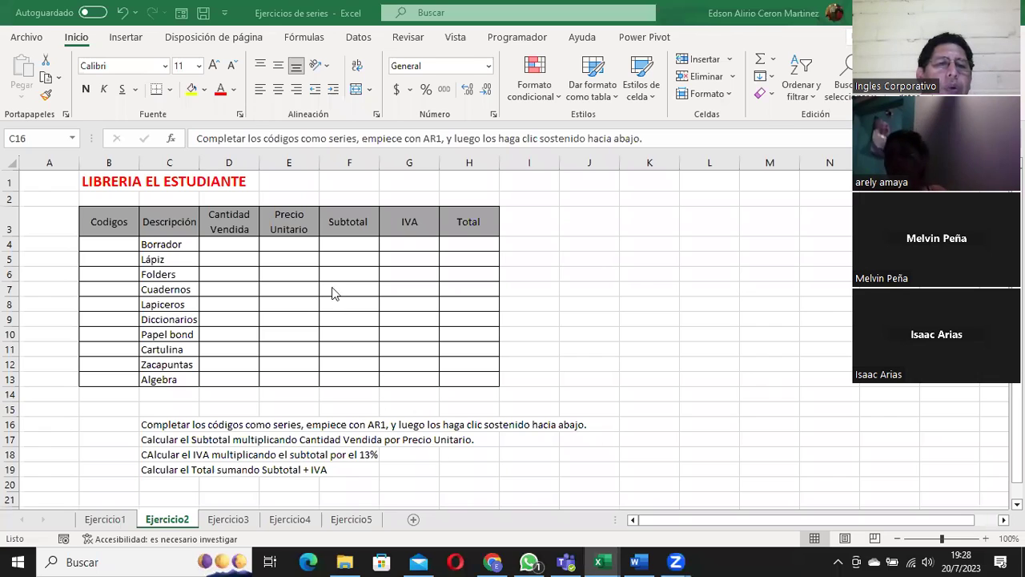
{"action": "left_click", "coordinate": [148, 425]}
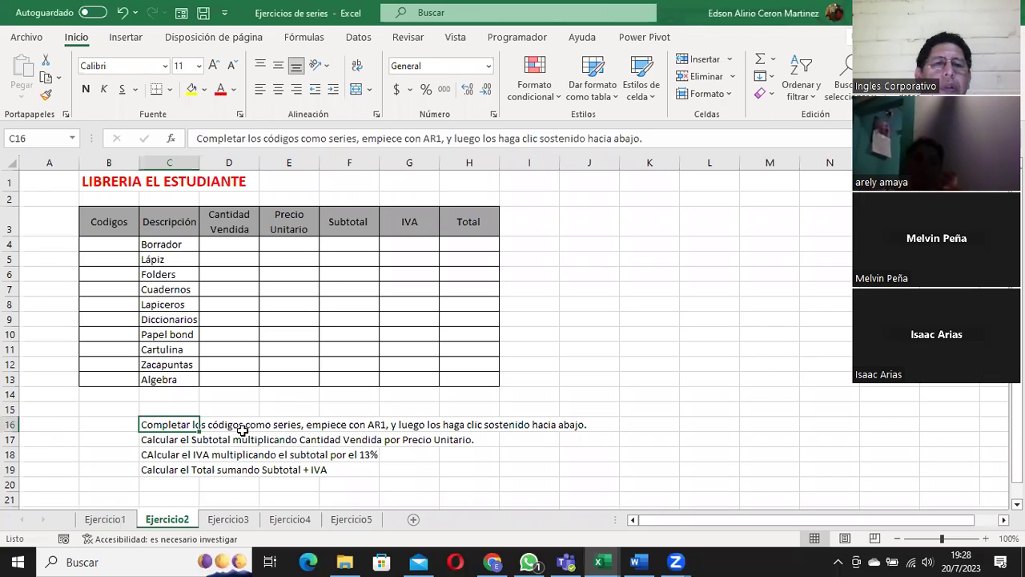
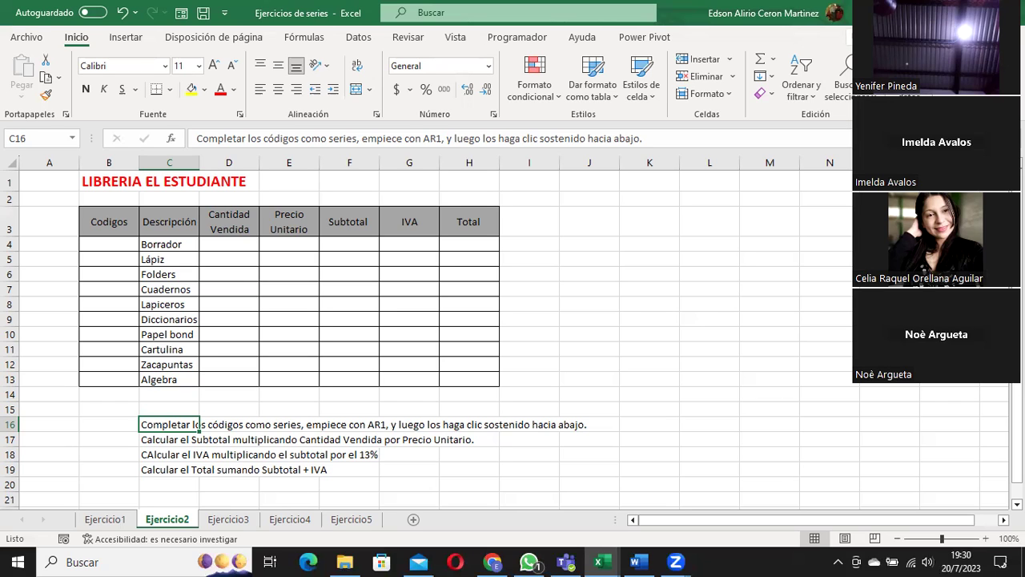
Enter AR1 in B4 and fill the codes AR1 through AR10 down to B13.
{"action": "key", "text": "alt+Tab"}
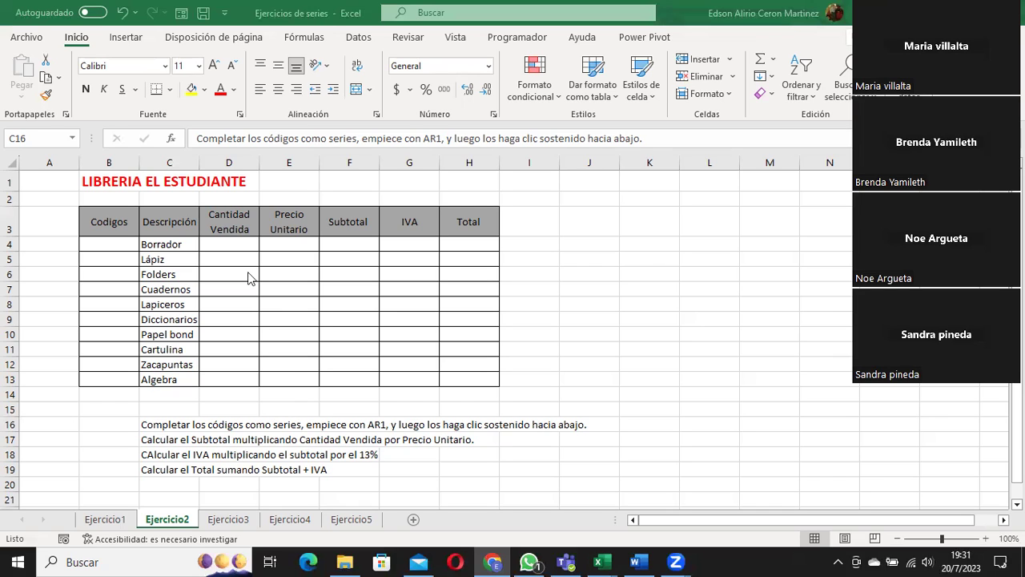
{"action": "left_click", "coordinate": [118, 241]}
{"action": "left_click", "coordinate": [117, 241]}
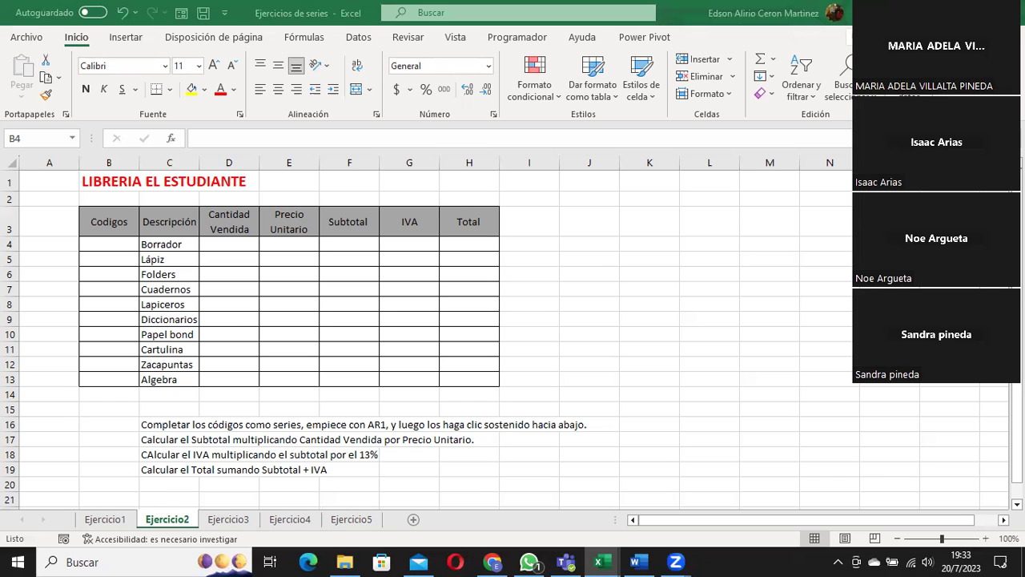
{"action": "left_click", "coordinate": [96, 242]}
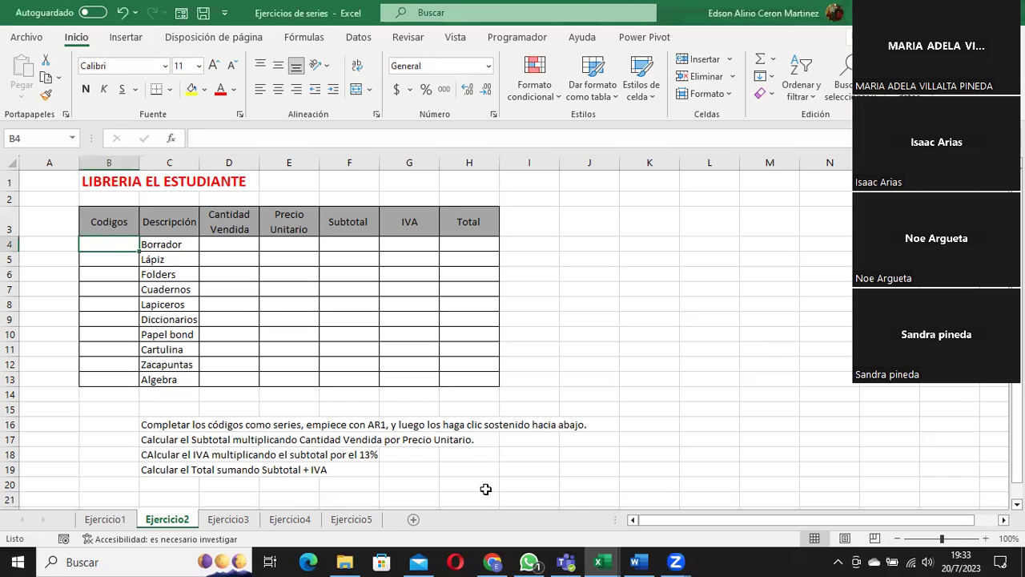
{"action": "type", "text": "AR1"}
{"action": "key", "text": "Return"}
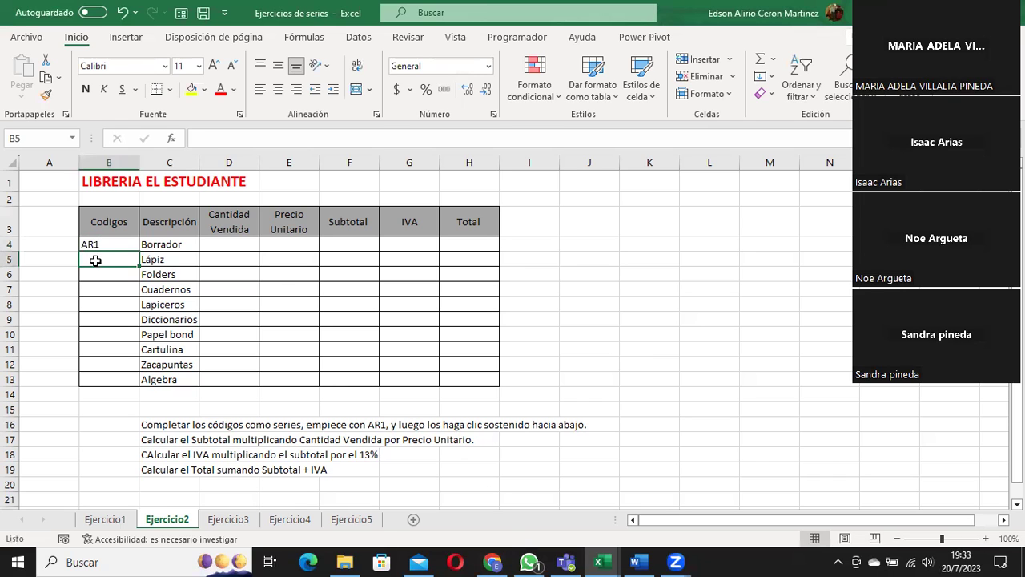
{"action": "left_click", "coordinate": [94, 244]}
{"action": "left_click_drag", "start_coordinate": [134, 251], "coordinate": [144, 382]}
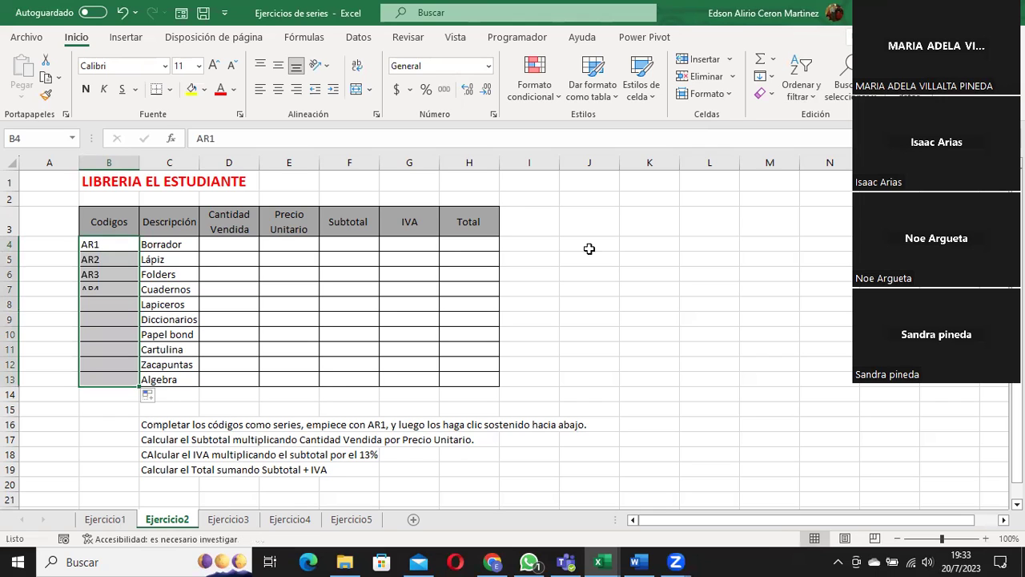
{"action": "left_click", "coordinate": [221, 250]}
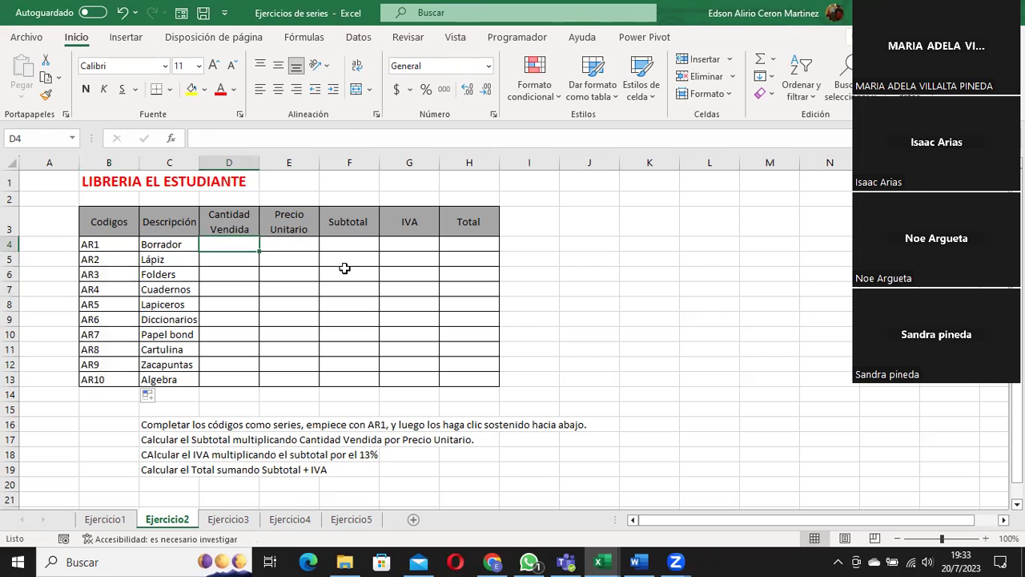
Enter Borrador's quantity 20 and price 15, with subtotal =(D4*E4) giving 300.
{"action": "type", "text": "20"}
{"action": "key", "text": "Tab"}
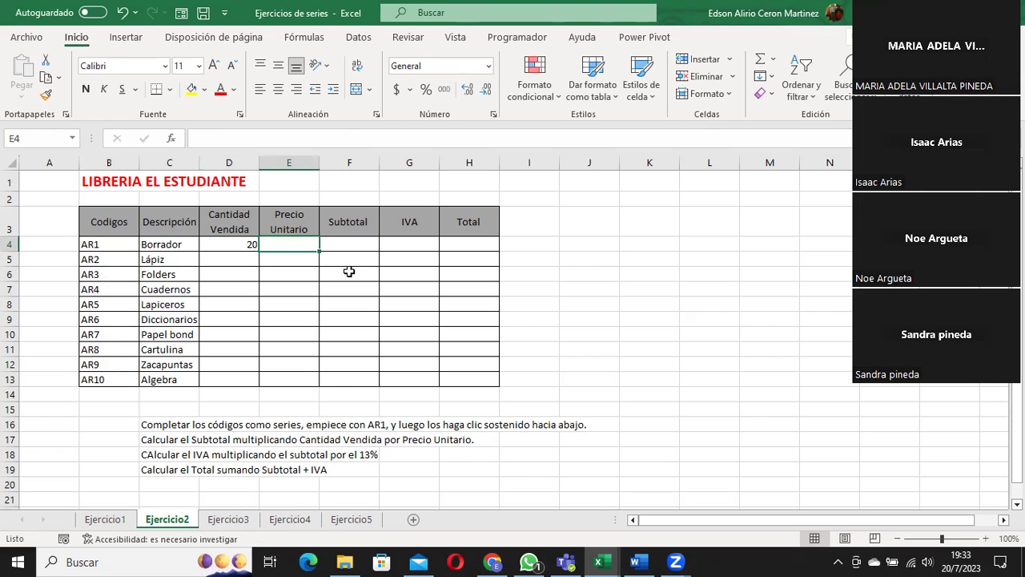
{"action": "type", "text": "15"}
{"action": "key", "text": "Tab"}
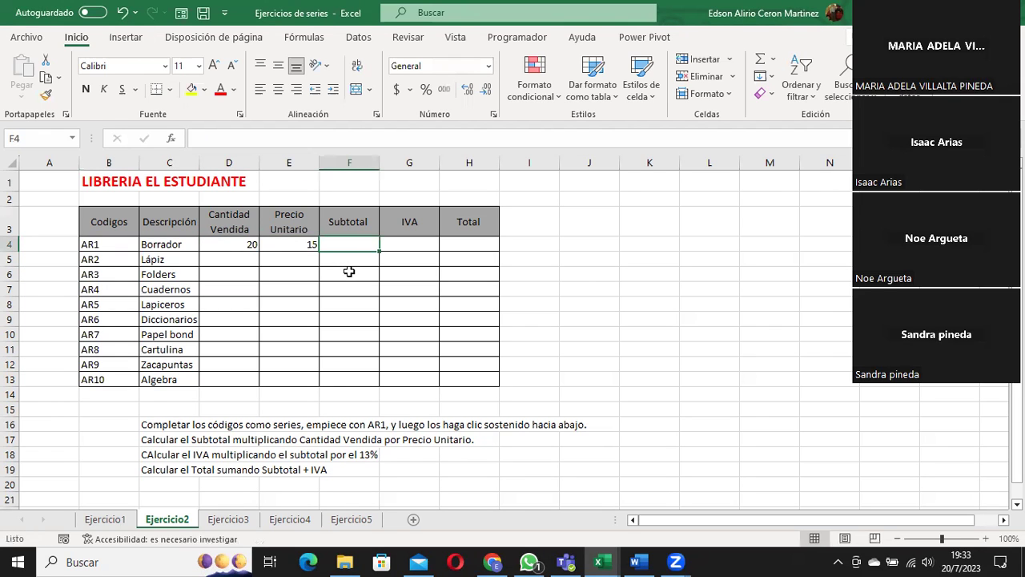
{"action": "type", "text": ")("}
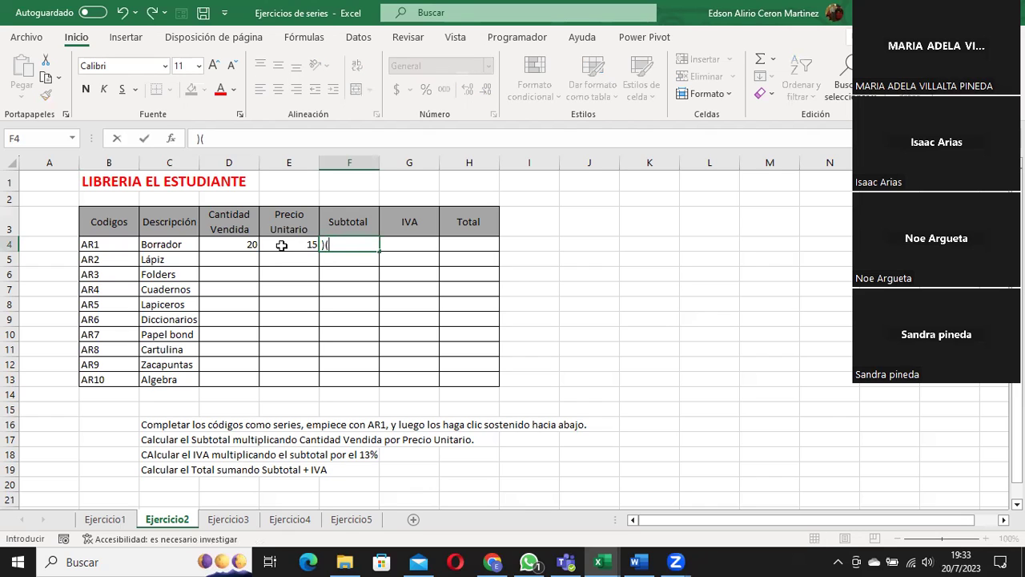
{"action": "key", "text": "BackSpace"}
{"action": "key", "text": "BackSpace"}
{"action": "type", "text": "=("}
{"action": "left_click", "coordinate": [236, 246]}
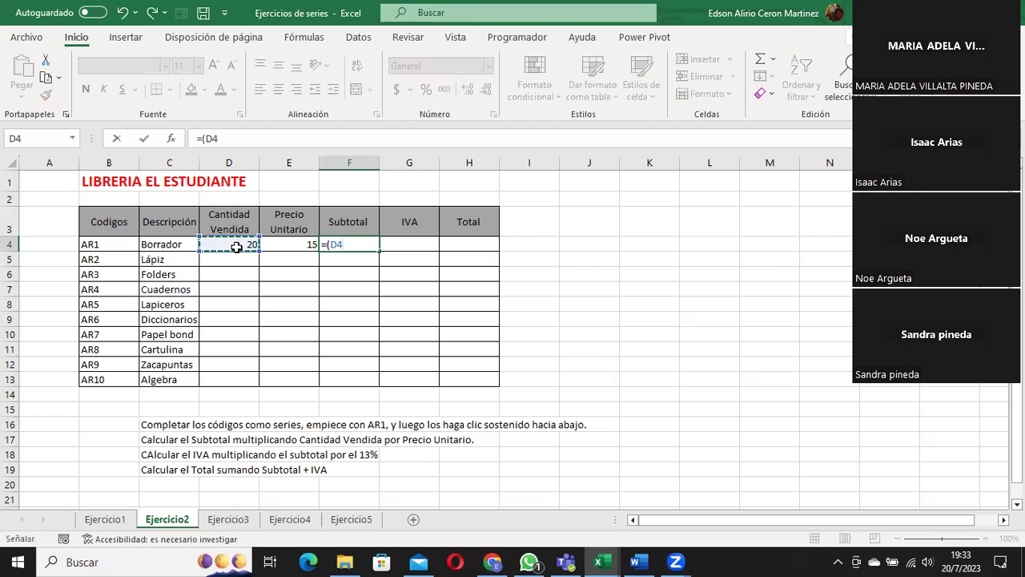
{"action": "type", "text": "*"}
{"action": "left_click", "coordinate": [300, 244]}
{"action": "type", "text": ")"}
{"action": "key", "text": "Tab"}
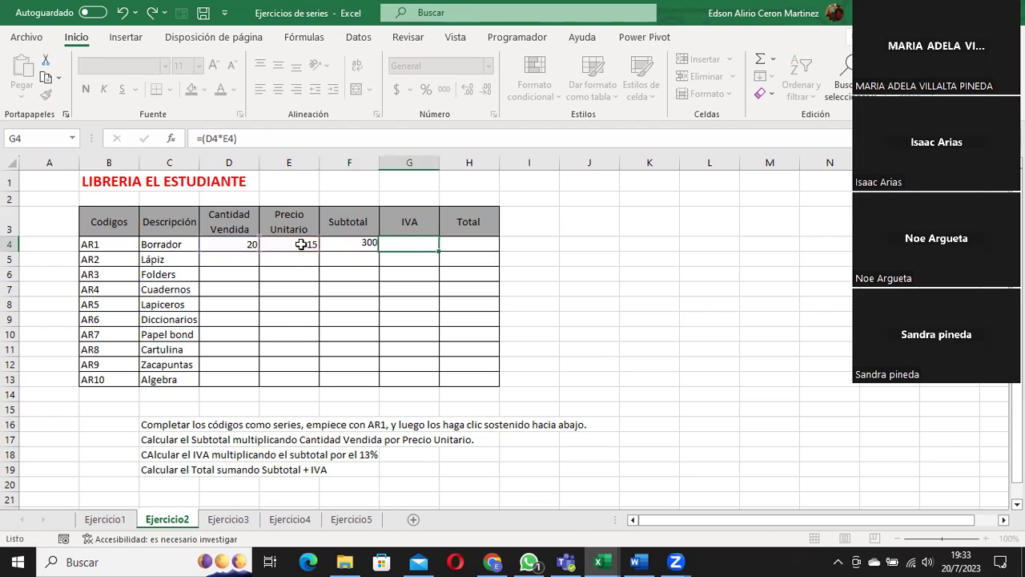
Add the IVA formula =(F4*13%) in G4, giving 39.
{"action": "type", "text": "=("}
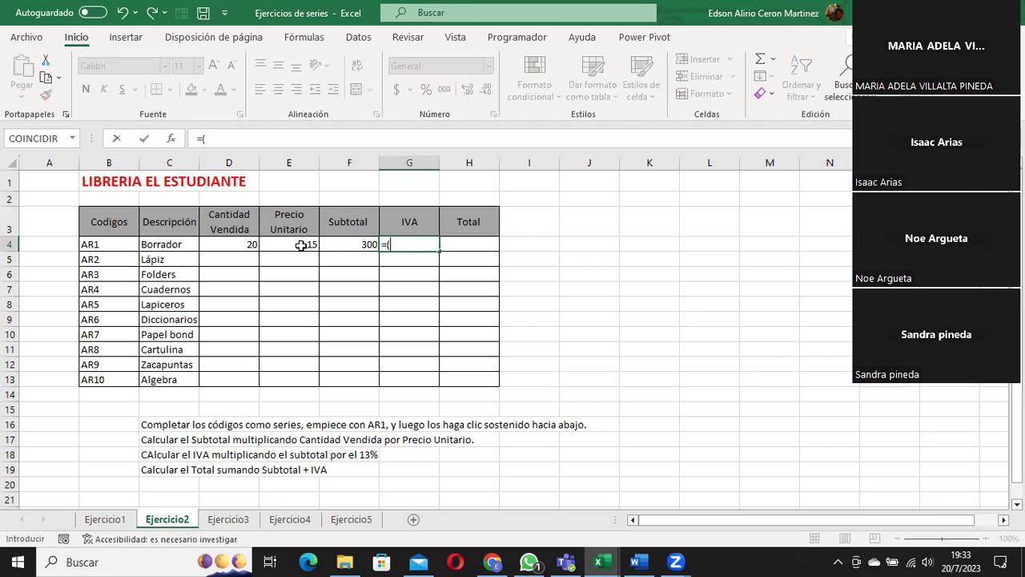
{"action": "left_click", "coordinate": [338, 244]}
{"action": "type", "text": "*13"}
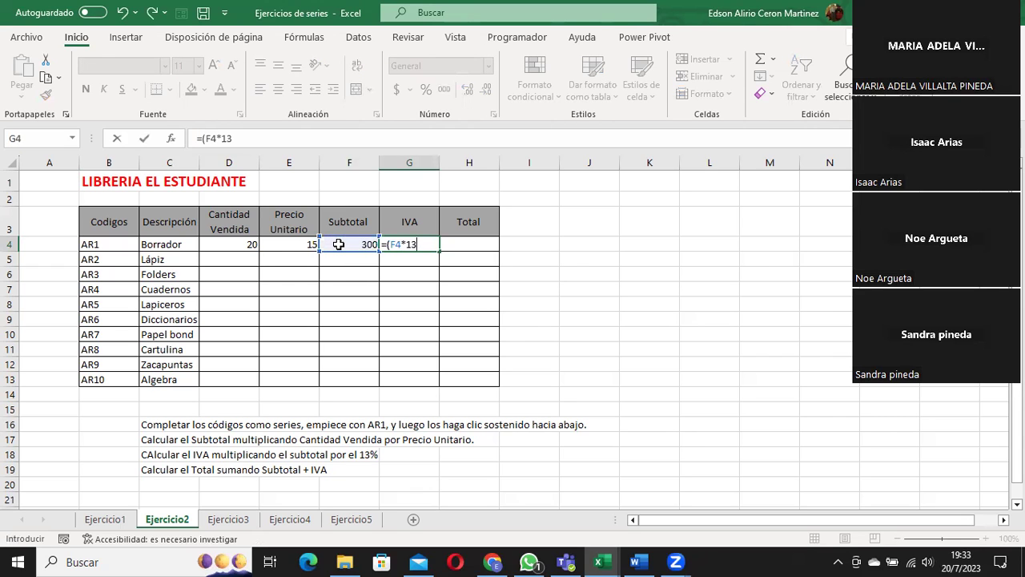
{"action": "type", "text": "%)"}
{"action": "key", "text": "Tab"}
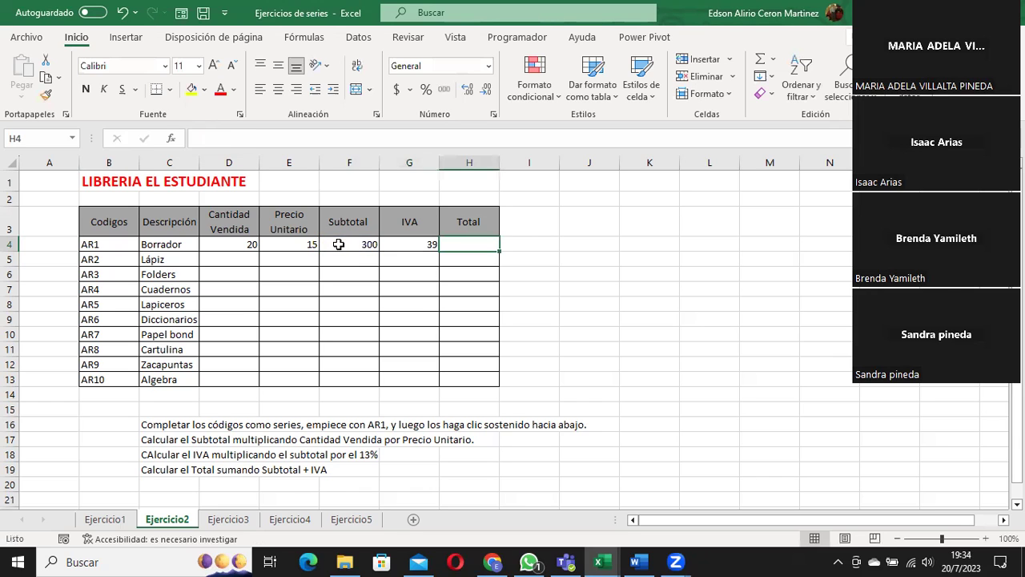
Enter the Total =(F4+G4) giving 339 in H4 and copy it down to H13.
{"action": "type", "text": "=("}
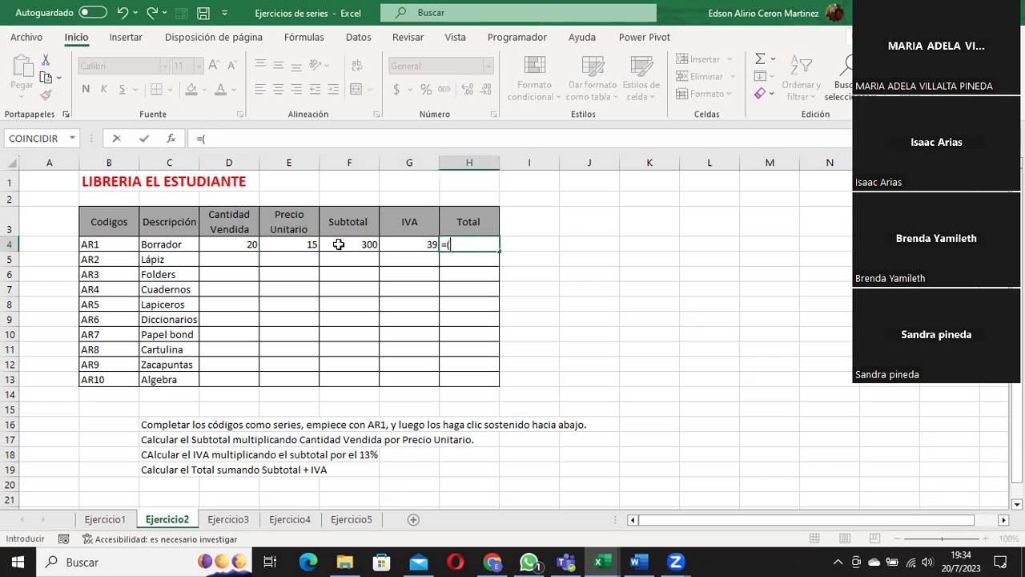
{"action": "left_click", "coordinate": [339, 244]}
{"action": "type", "text": "+"}
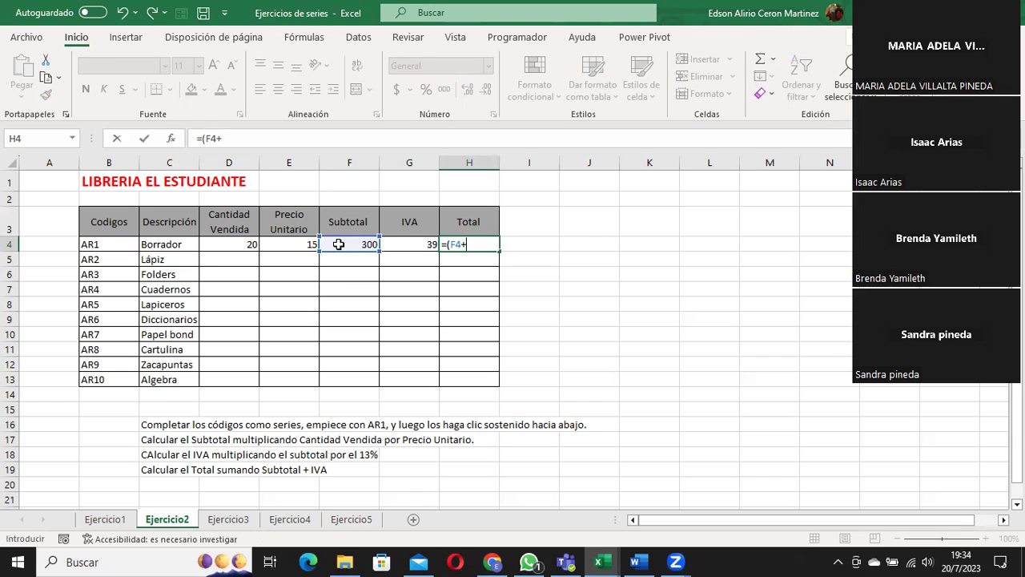
{"action": "left_click", "coordinate": [412, 244]}
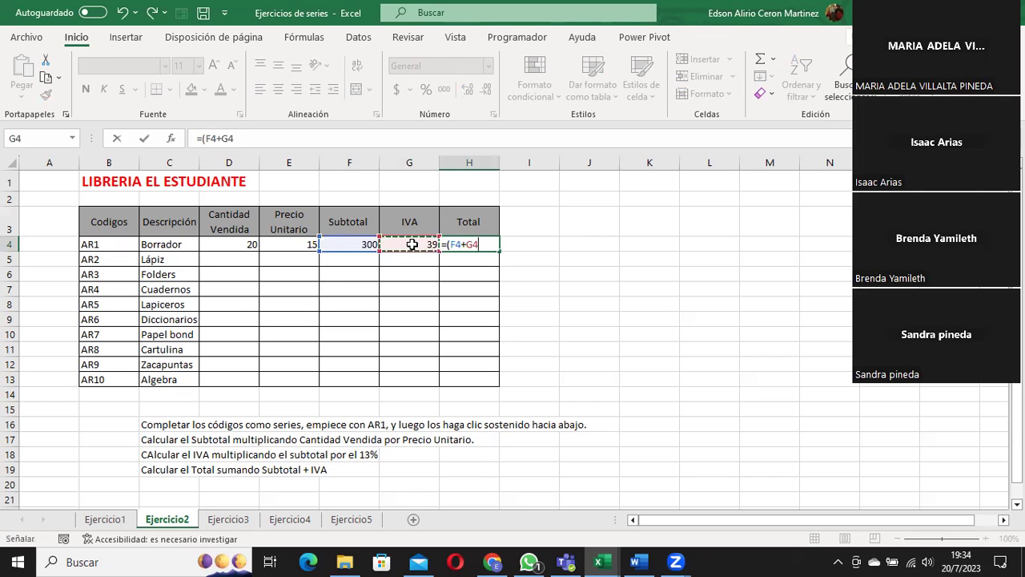
{"action": "key", "text": "Return"}
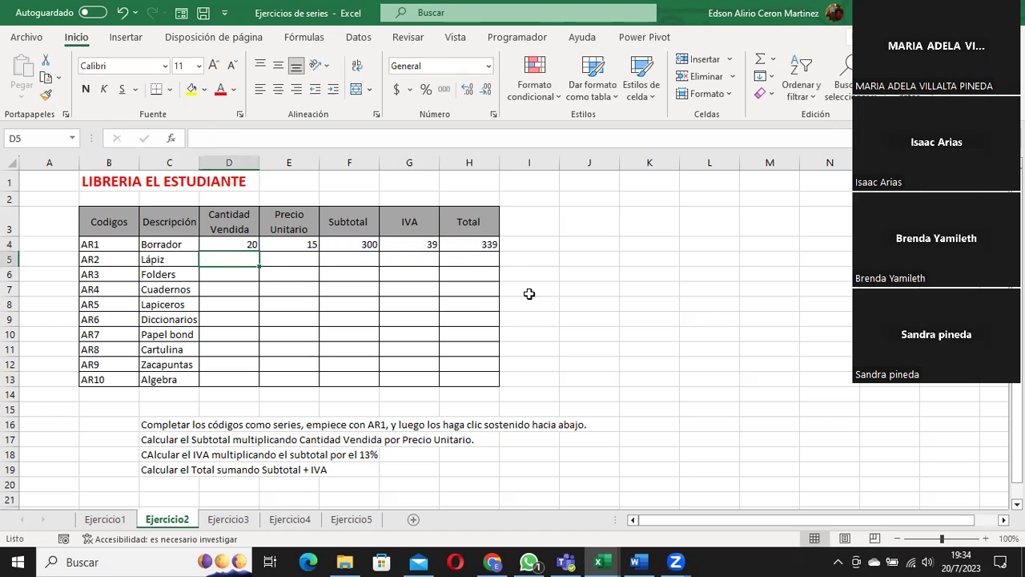
{"action": "left_click", "coordinate": [466, 248]}
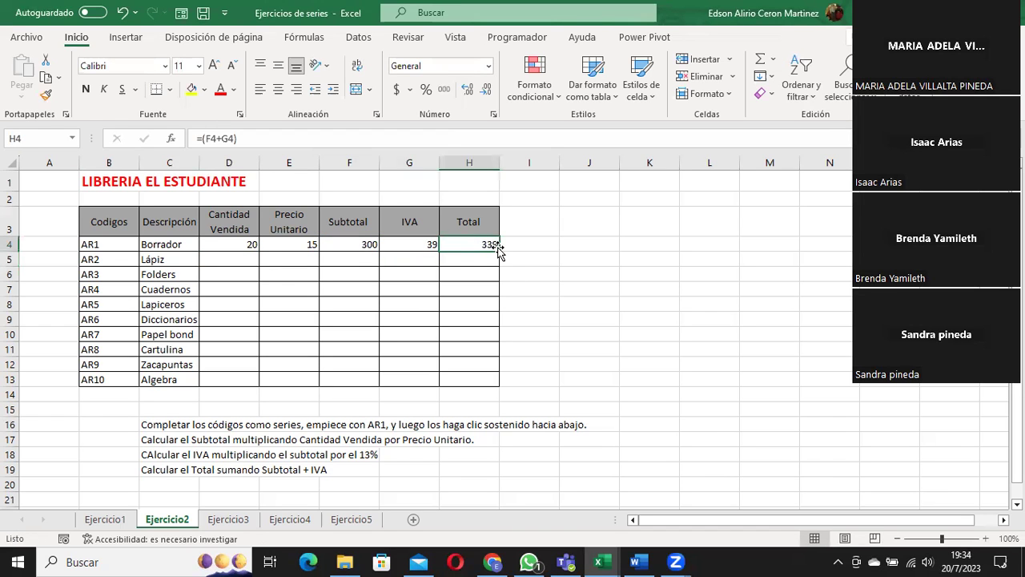
{"action": "left_click_drag", "start_coordinate": [496, 250], "coordinate": [523, 383]}
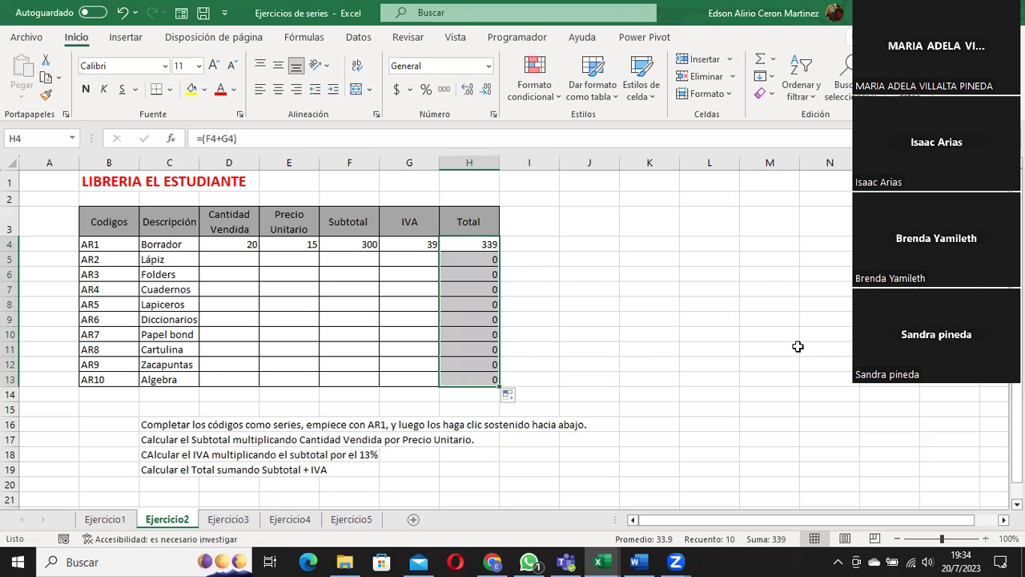
{"action": "left_click", "coordinate": [234, 522]}
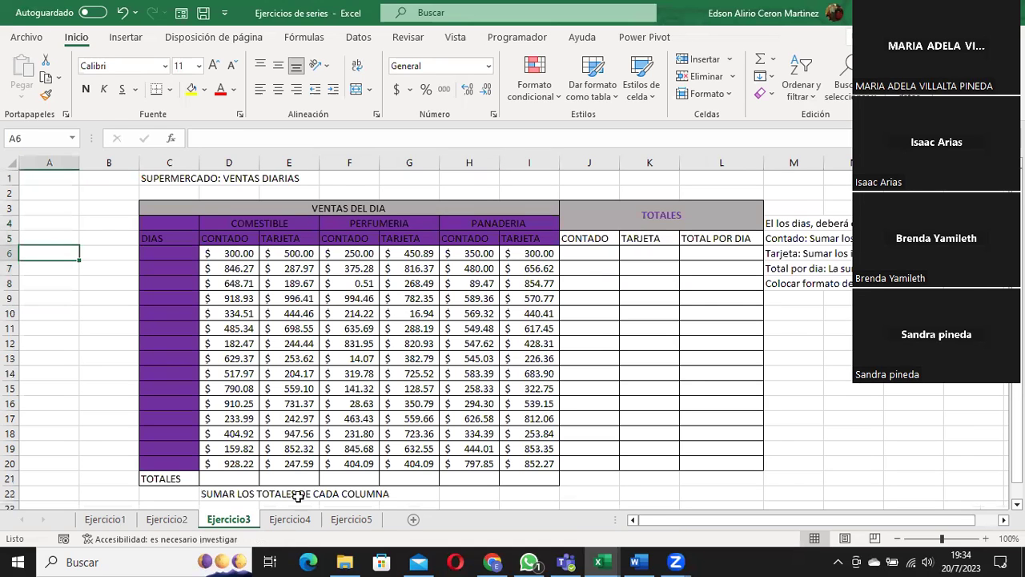
{"action": "left_click", "coordinate": [175, 255]}
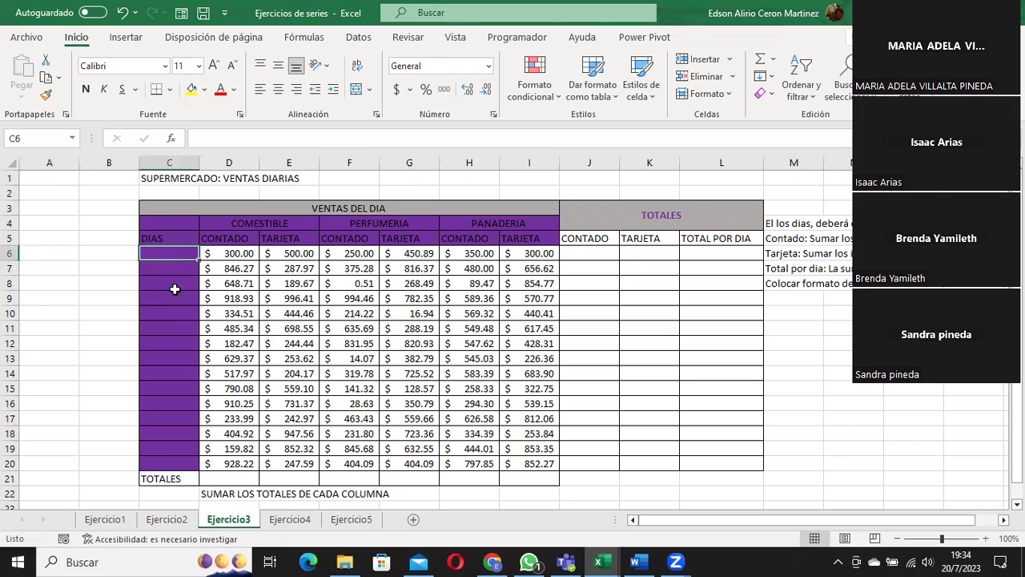
{"action": "left_click_drag", "start_coordinate": [174, 290], "coordinate": [177, 460]}
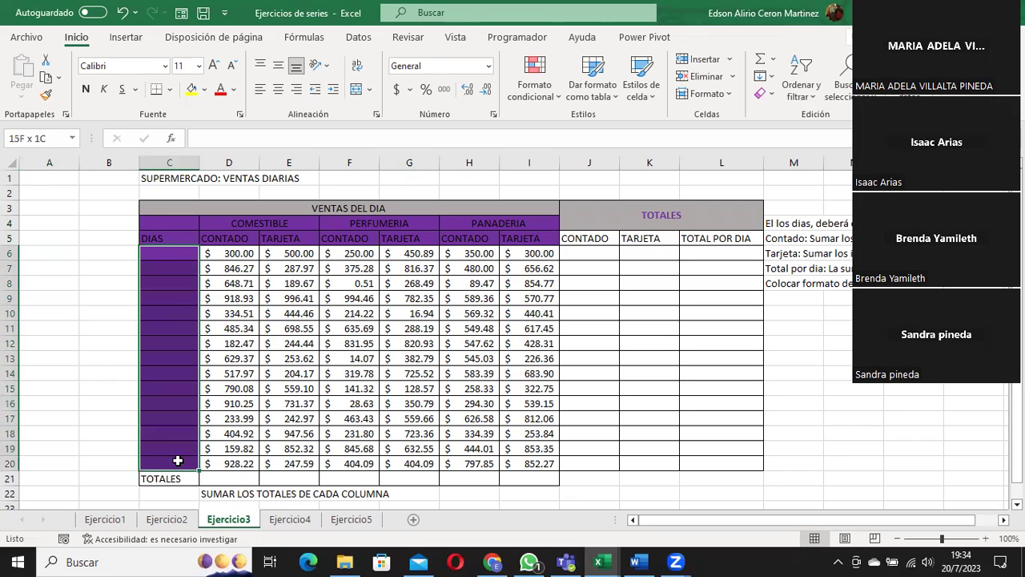
{"action": "left_click", "coordinate": [599, 250]}
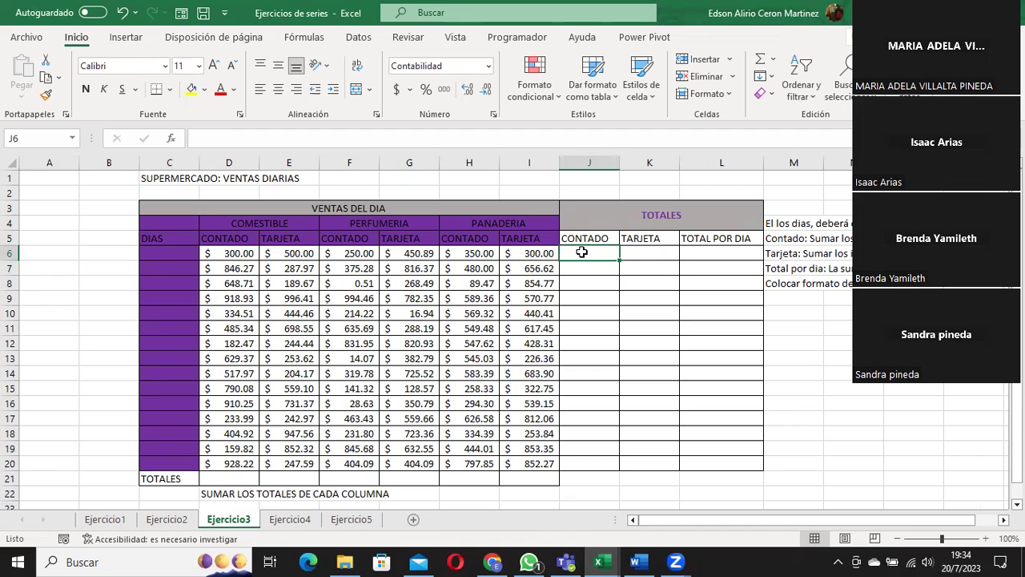
{"action": "left_click", "coordinate": [235, 254]}
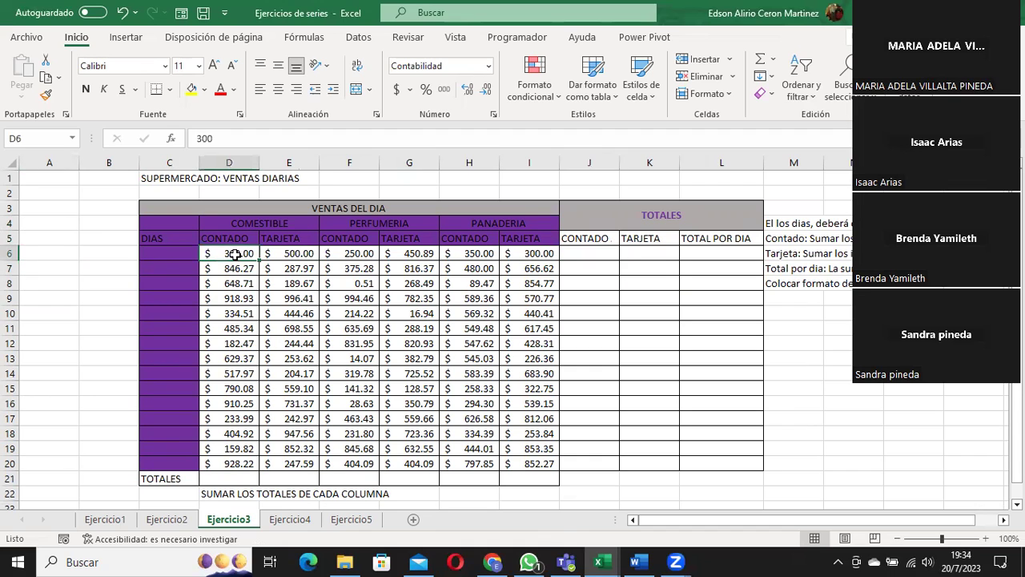
{"action": "left_click", "coordinate": [341, 252]}
{"action": "left_click", "coordinate": [476, 251]}
{"action": "left_click", "coordinate": [582, 252]}
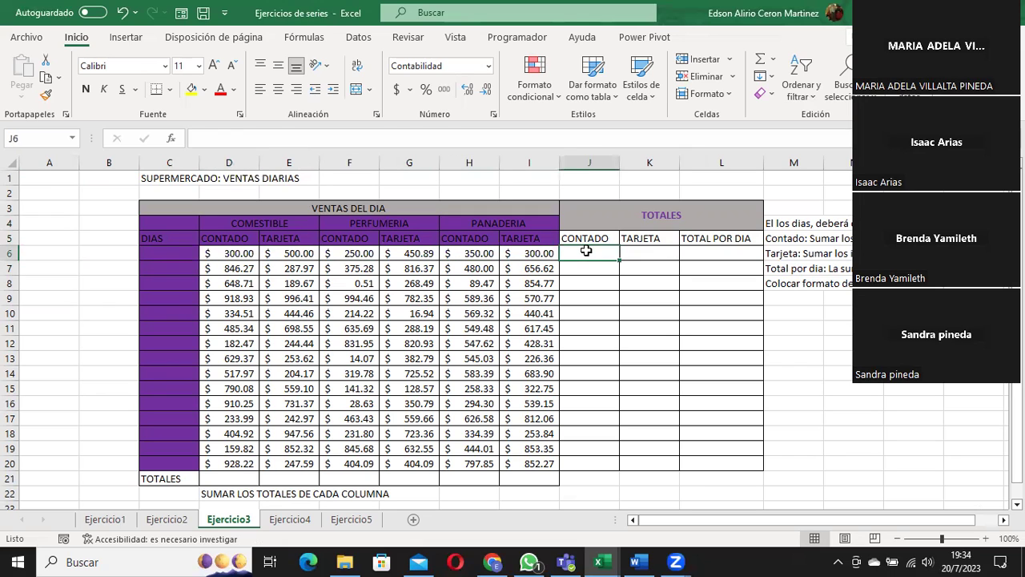
{"action": "left_click", "coordinate": [640, 254]}
{"action": "left_click", "coordinate": [294, 253]}
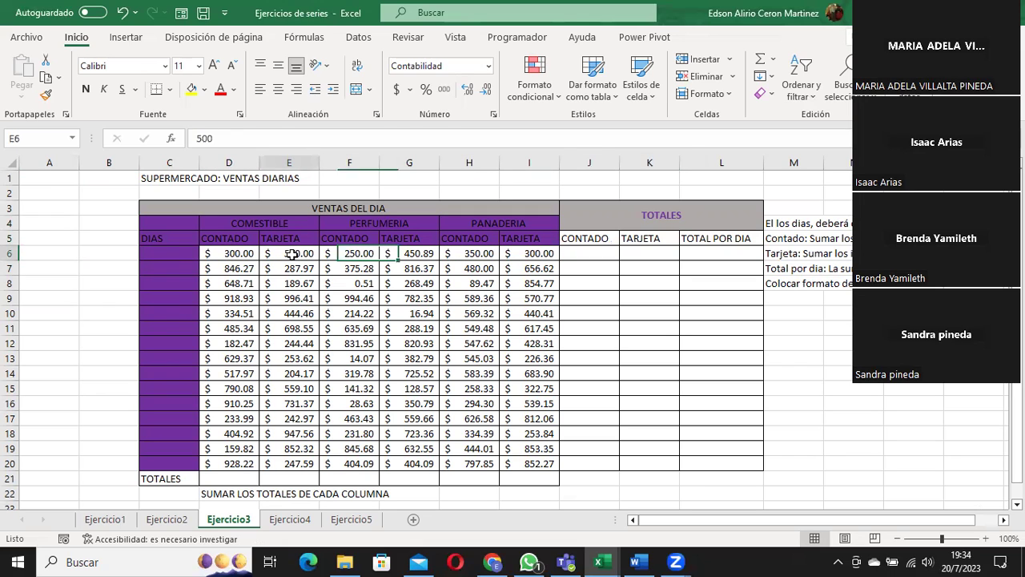
{"action": "left_click", "coordinate": [408, 253]}
{"action": "left_click", "coordinate": [531, 255]}
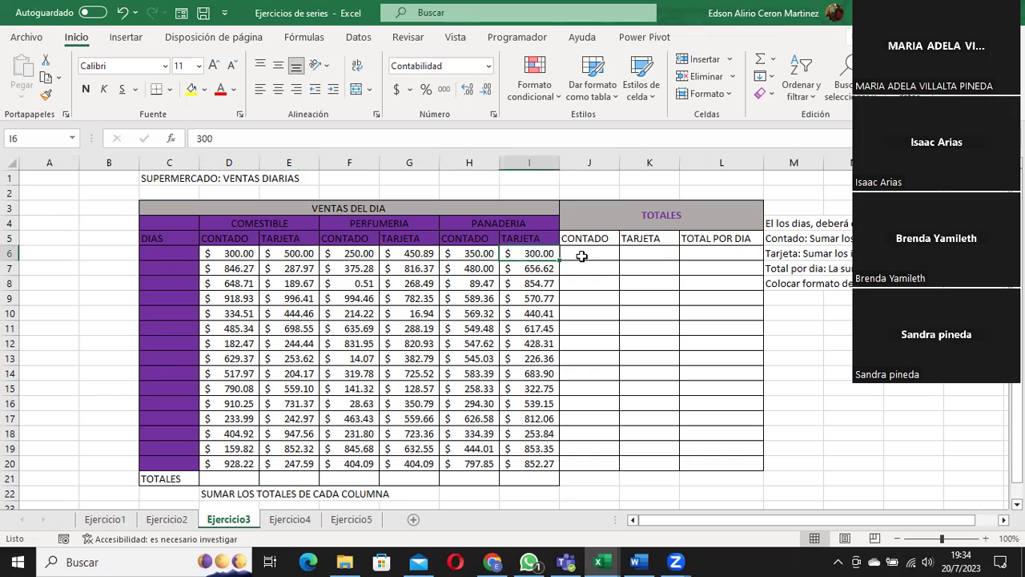
{"action": "left_click", "coordinate": [648, 254]}
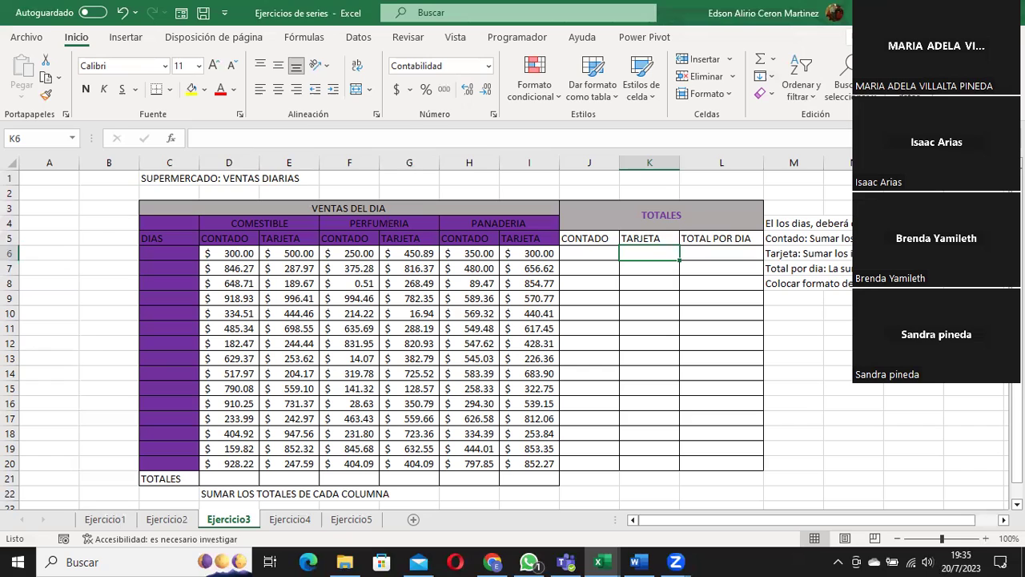
{"action": "key", "text": "alt+Tab"}
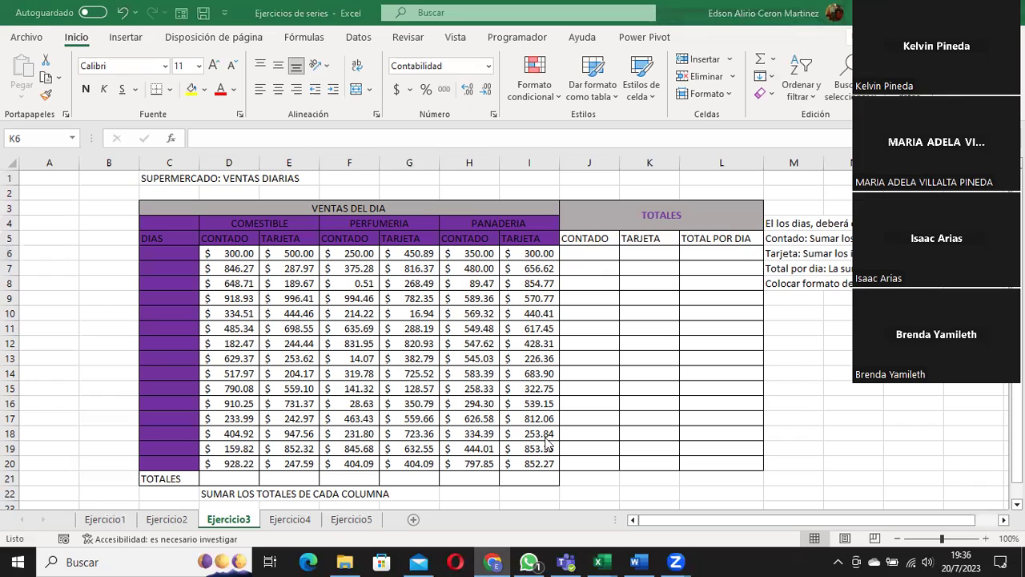
{"action": "left_click", "coordinate": [599, 256]}
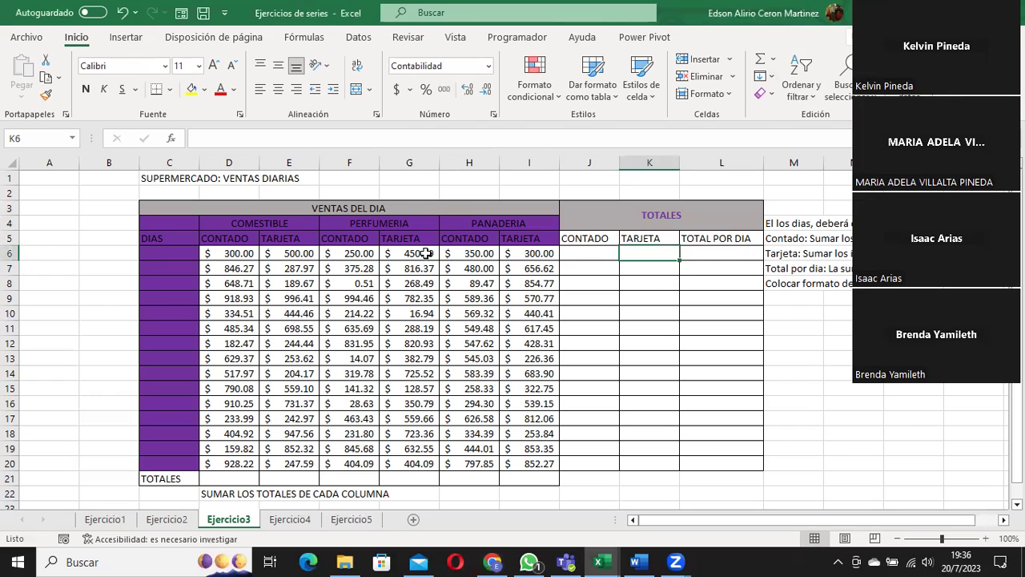
{"action": "left_click", "coordinate": [239, 264]}
{"action": "left_click", "coordinate": [341, 254]}
{"action": "left_click", "coordinate": [464, 253]}
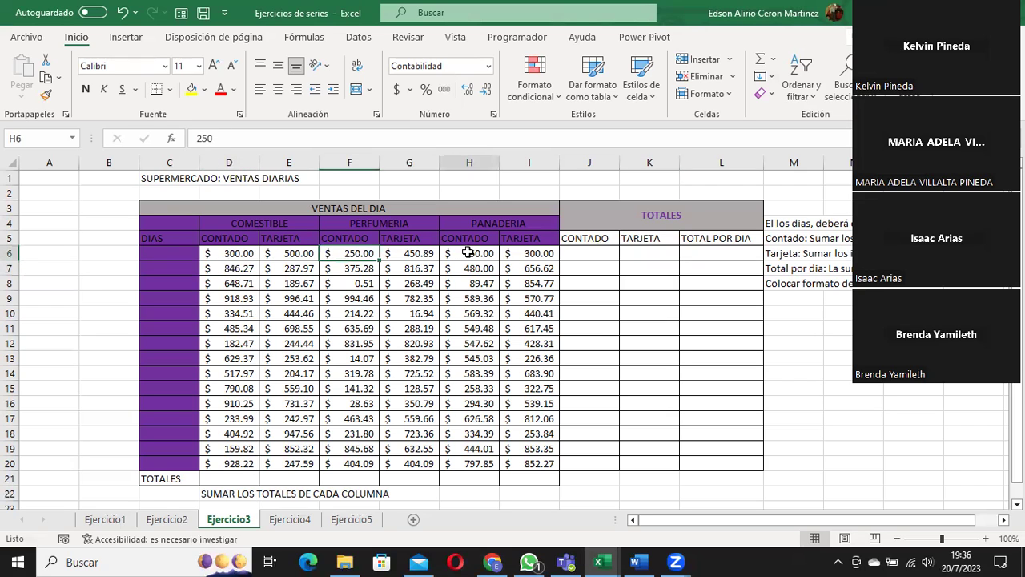
{"action": "left_click", "coordinate": [652, 249]}
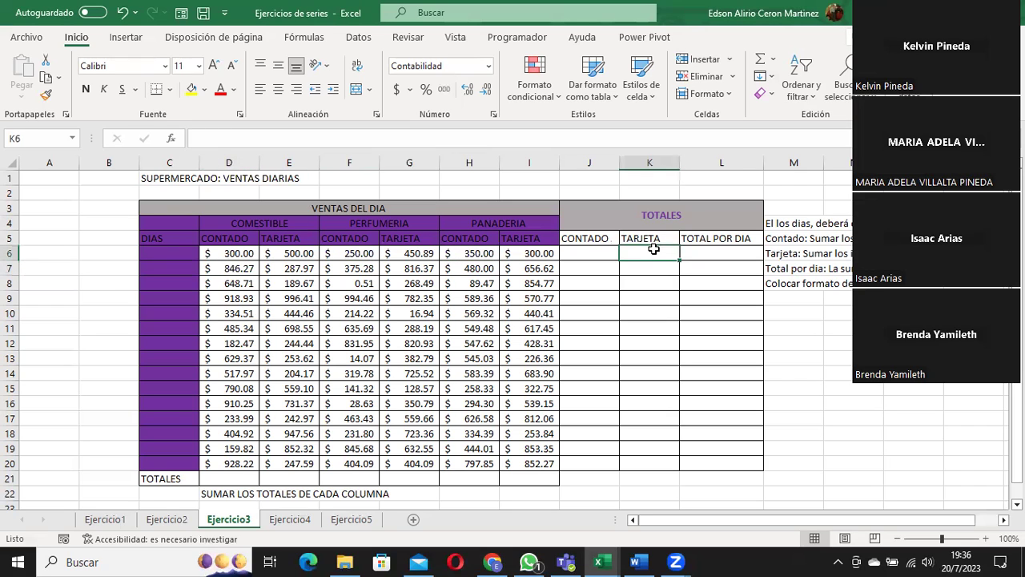
{"action": "left_click", "coordinate": [298, 256]}
{"action": "left_click", "coordinate": [416, 256]}
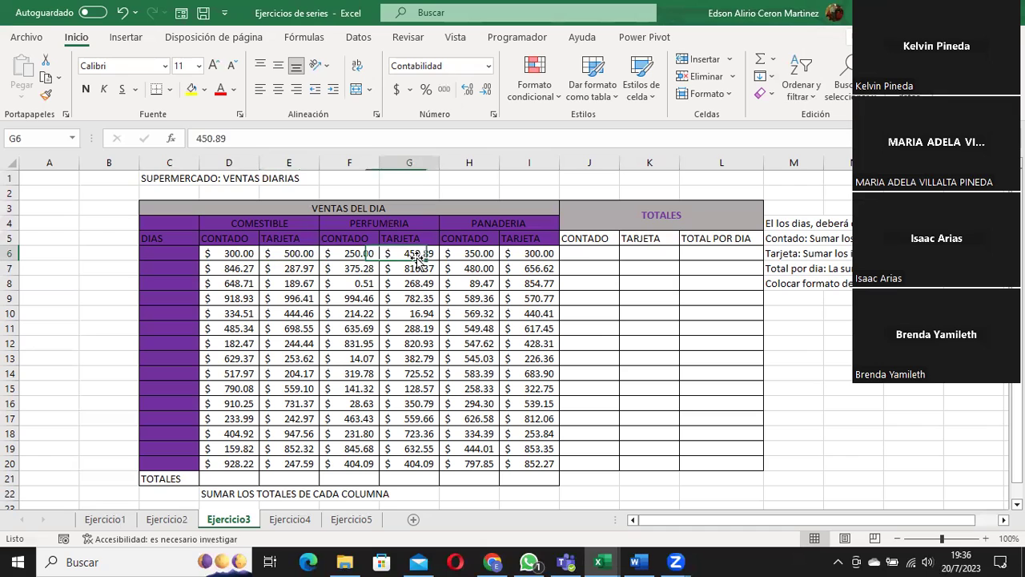
{"action": "left_click", "coordinate": [508, 254]}
{"action": "left_click", "coordinate": [642, 250]}
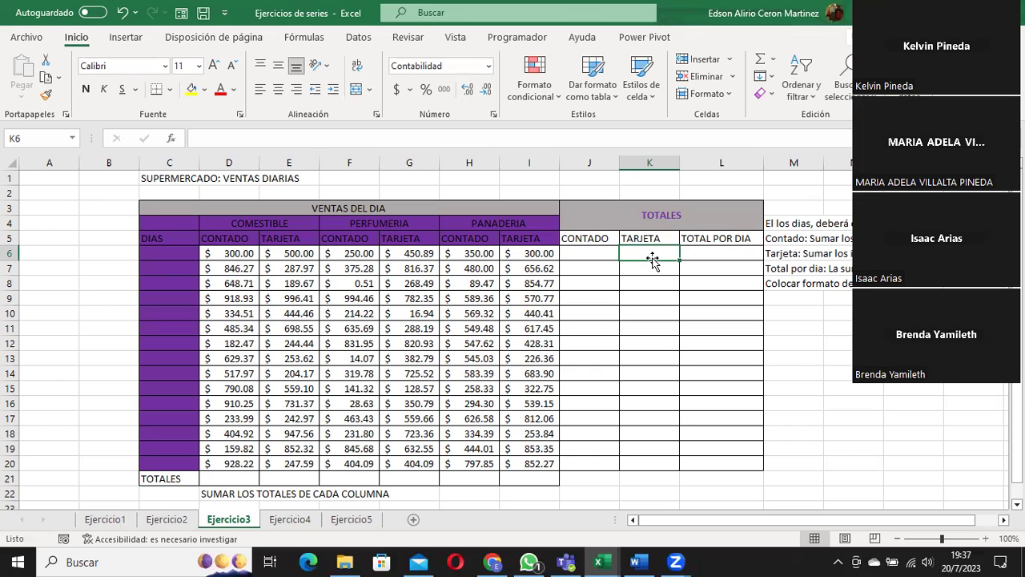
Correct C6 to Lunes and drag the weekday series down to C20.
{"action": "left_click", "coordinate": [161, 255]}
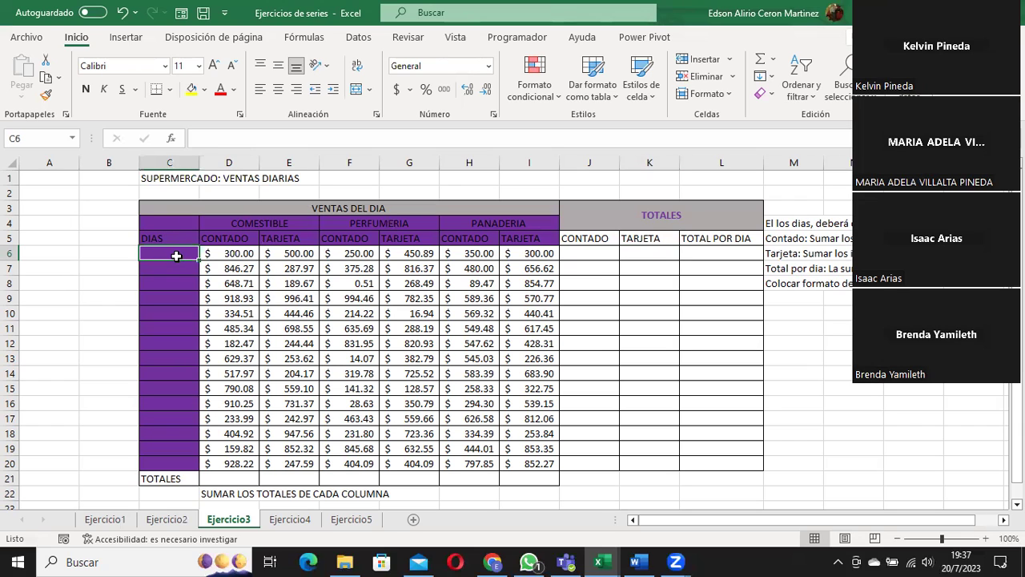
{"action": "type", "text": "LUES"}
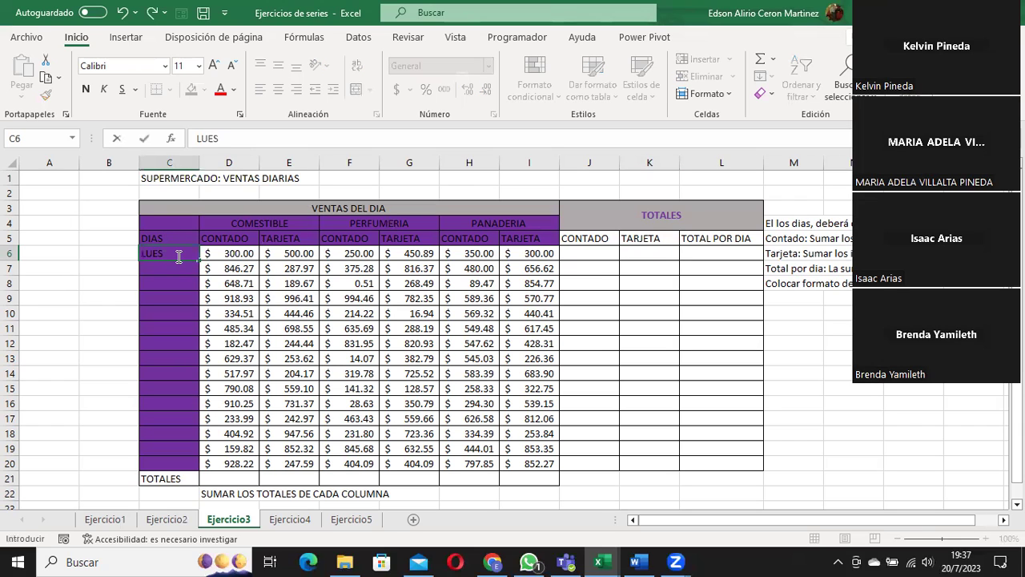
{"action": "key", "text": "Return"}
{"action": "left_click", "coordinate": [177, 256]}
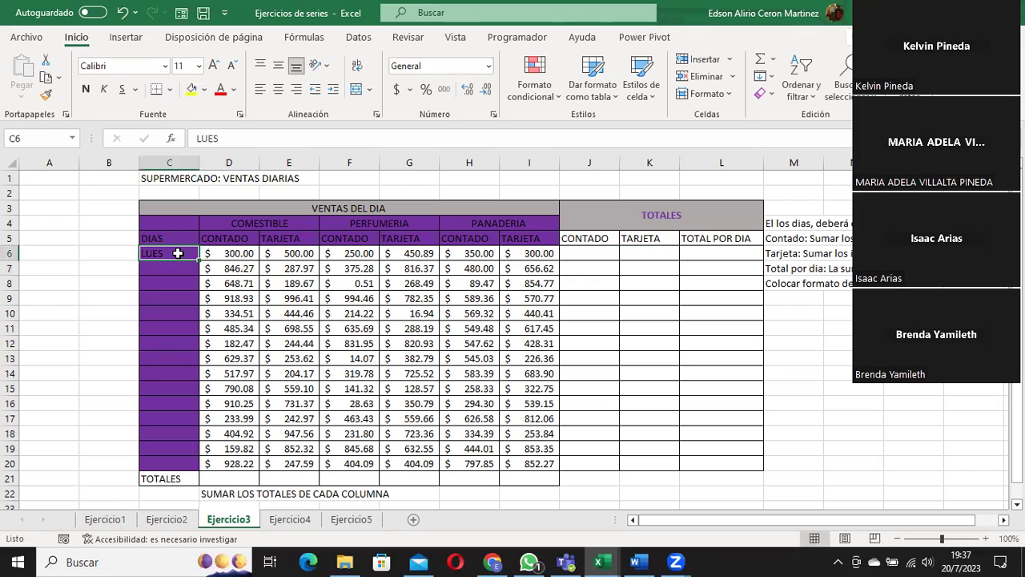
{"action": "key", "text": "BackSpace"}
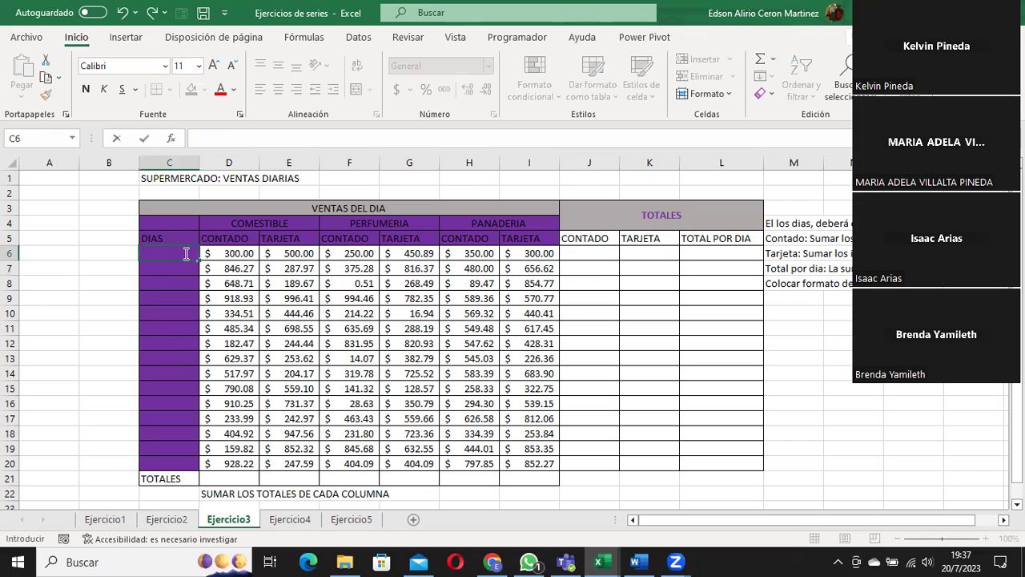
{"action": "type", "text": "Lunes"}
{"action": "key", "text": "ctrl+Return"}
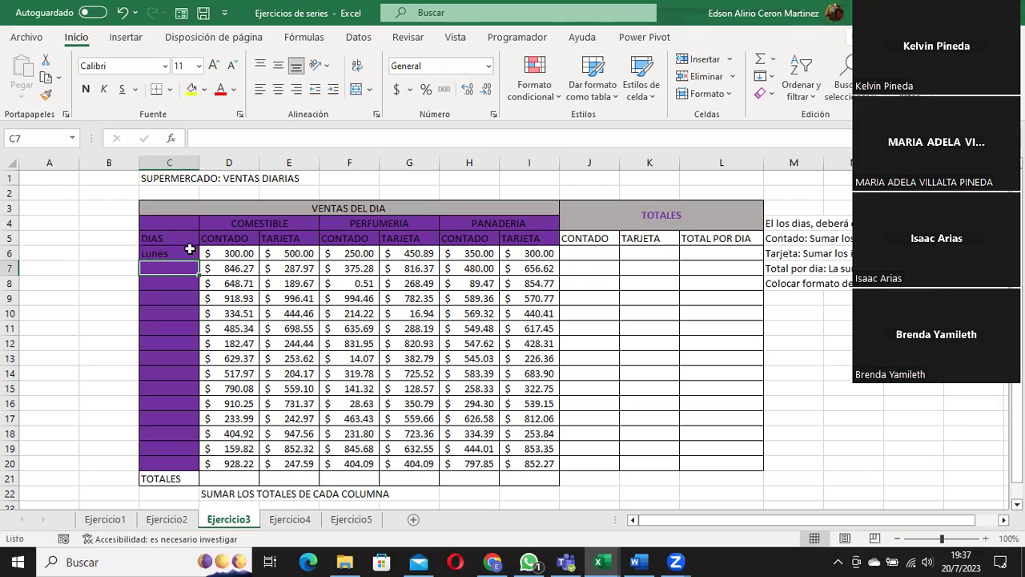
{"action": "left_click_drag", "start_coordinate": [199, 259], "coordinate": [186, 468]}
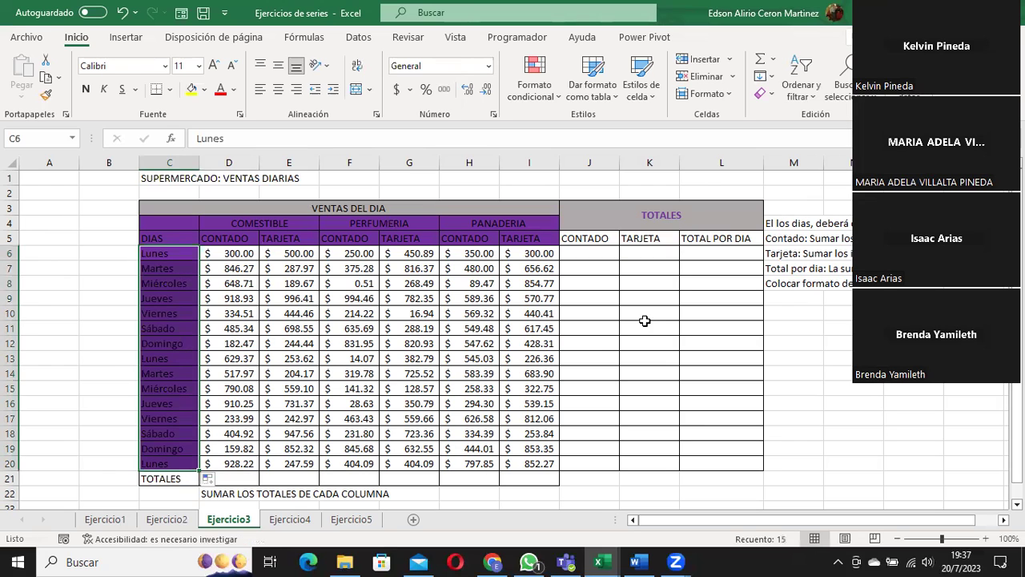
{"action": "left_click", "coordinate": [590, 252]}
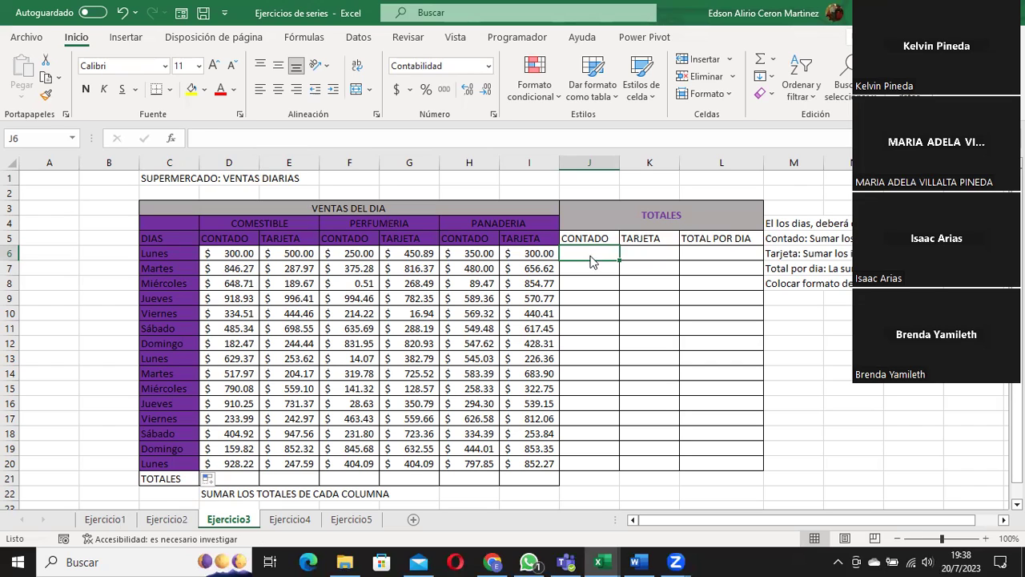
Enter the CONTADO formula =(D6+F6+H6) in J6.
{"action": "type", "text": "?("}
{"action": "key", "text": "BackSpace"}
{"action": "key", "text": "BackSpace"}
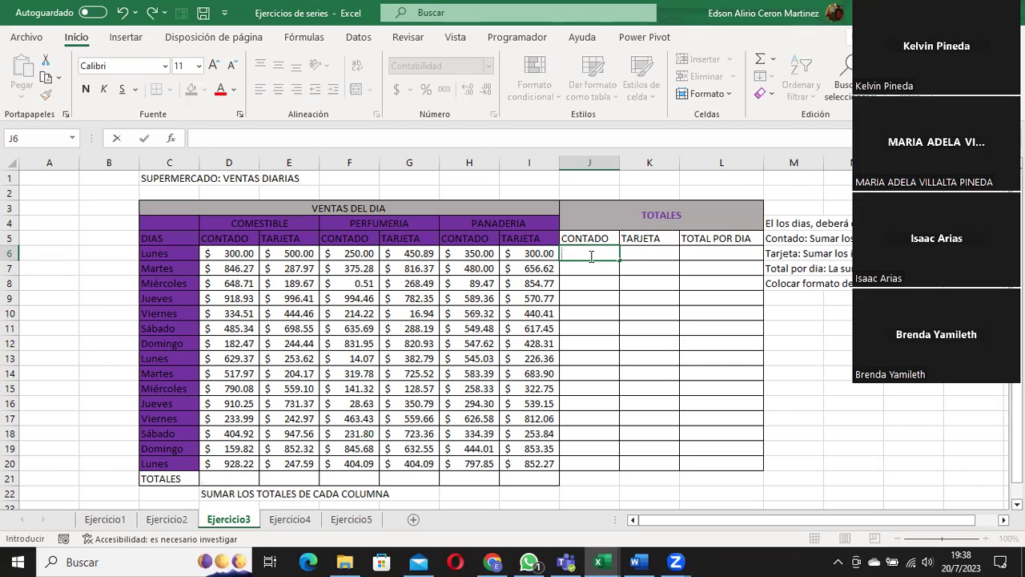
{"action": "type", "text": "=("}
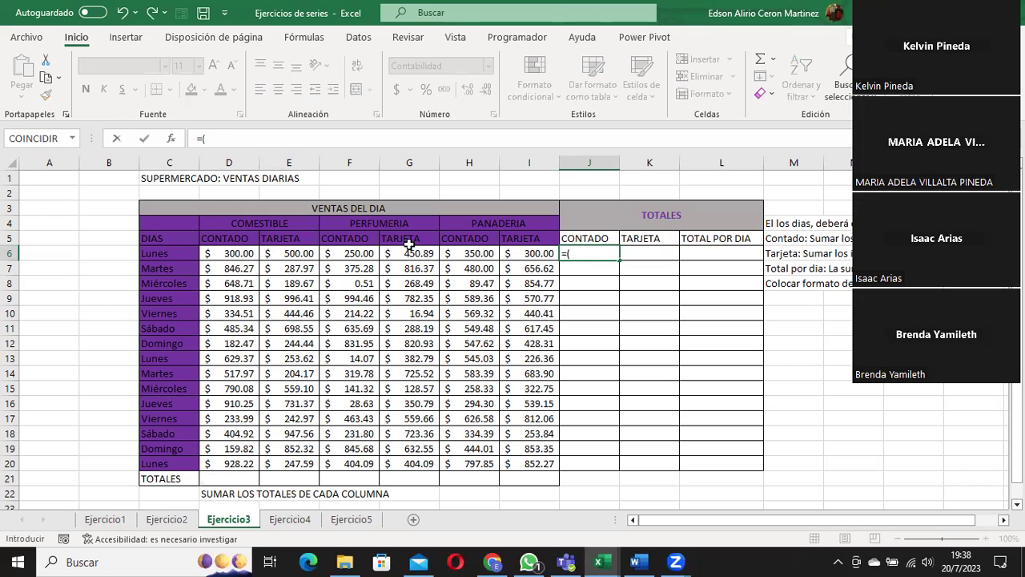
{"action": "left_click", "coordinate": [239, 255]}
{"action": "type", "text": "+"}
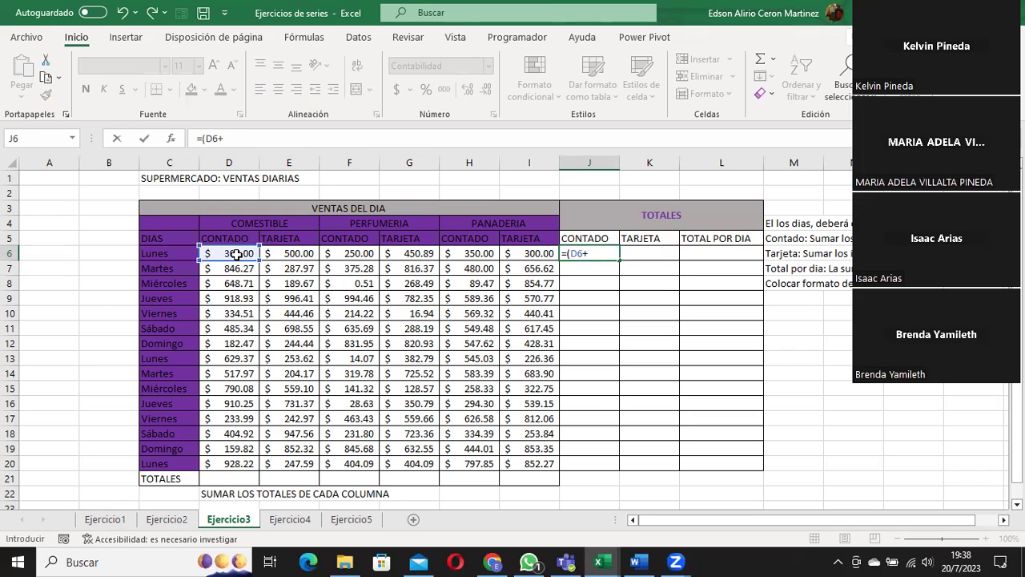
{"action": "left_click", "coordinate": [341, 253]}
{"action": "type", "text": "+"}
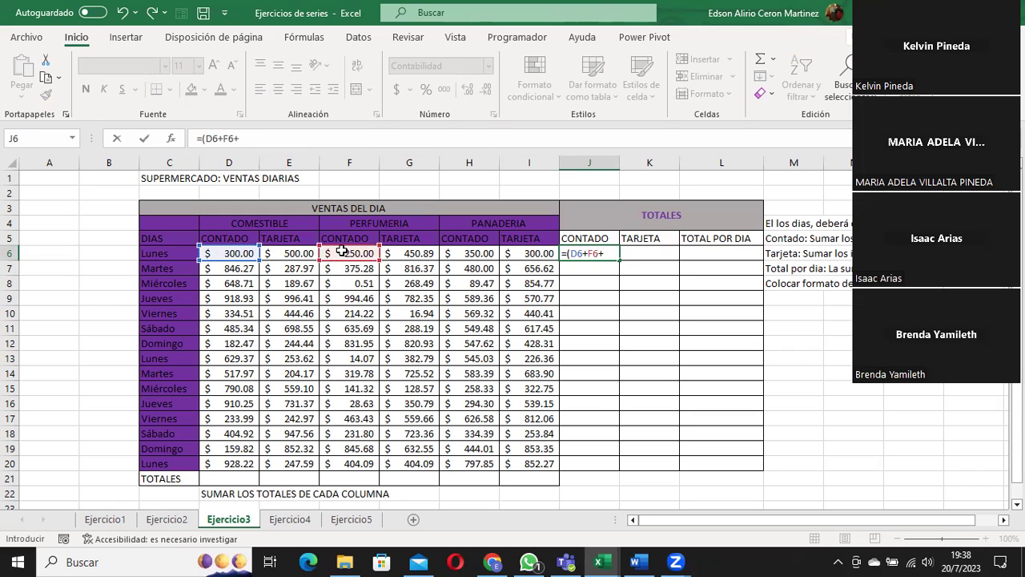
{"action": "left_click", "coordinate": [471, 253]}
{"action": "type", "text": ")"}
{"action": "key", "text": "Tab"}
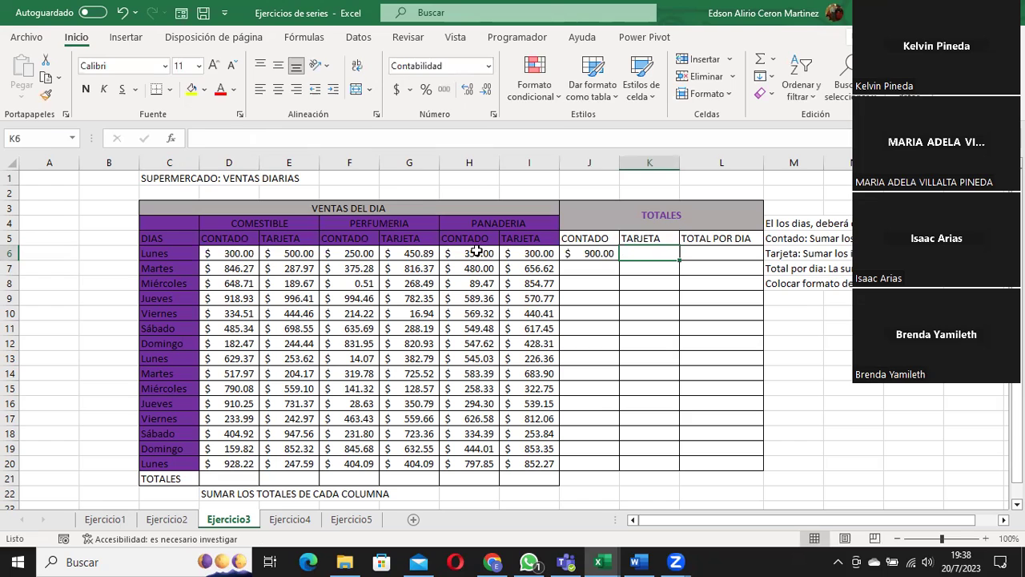
Enter the TARJETA formula =(E6+G6+I6) in K6.
{"action": "type", "text": "=("}
{"action": "left_click", "coordinate": [307, 253]}
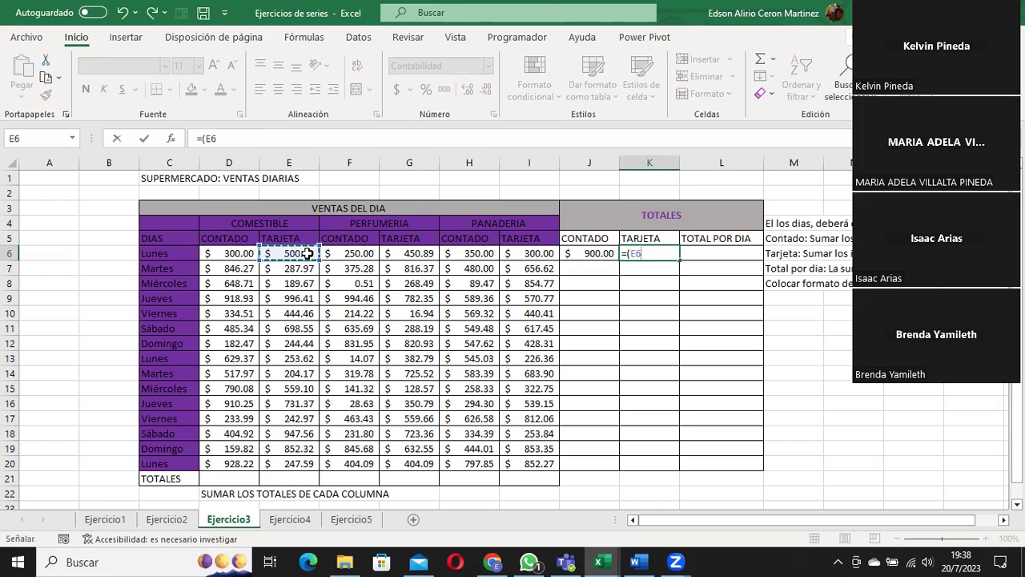
{"action": "type", "text": "+"}
{"action": "left_click", "coordinate": [431, 251]}
{"action": "type", "text": "+"}
{"action": "left_click", "coordinate": [519, 253]}
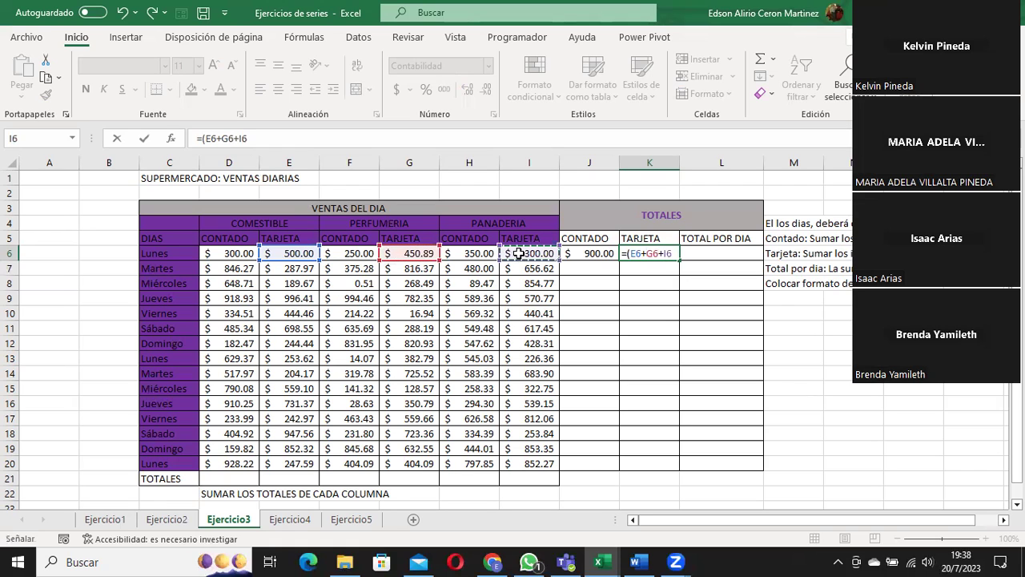
{"action": "type", "text": ")"}
{"action": "key", "text": "Tab"}
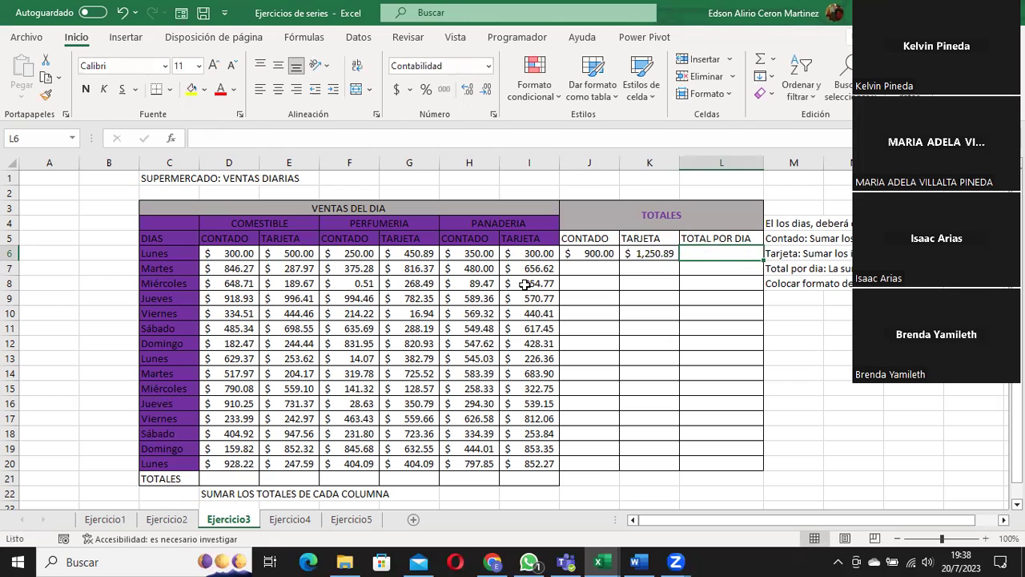
AutoSum J6:K6 into L6 and extend the three row-6 totals down to row 20.
{"action": "left_click", "coordinate": [760, 59]}
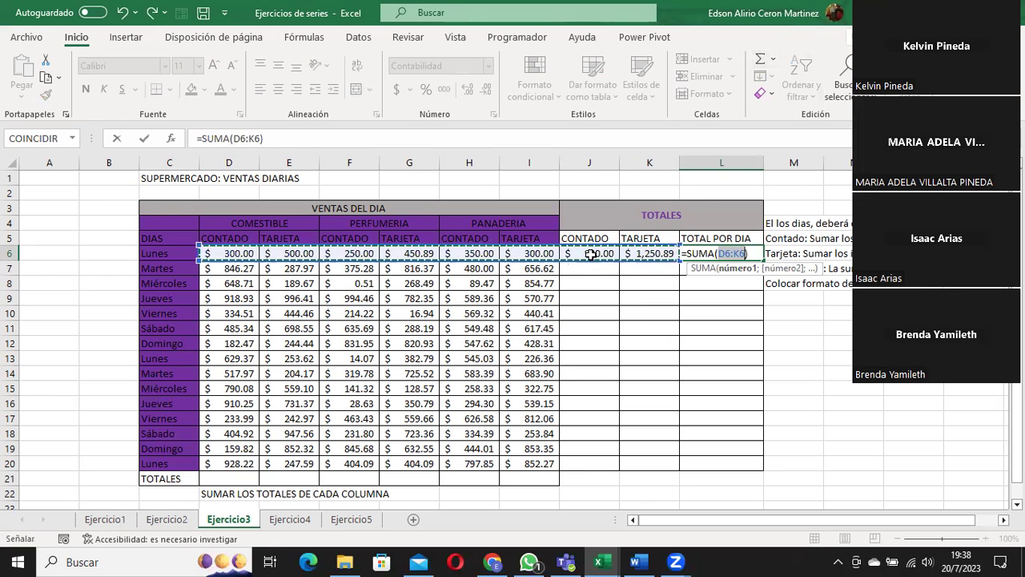
{"action": "left_click_drag", "start_coordinate": [590, 253], "coordinate": [649, 256]}
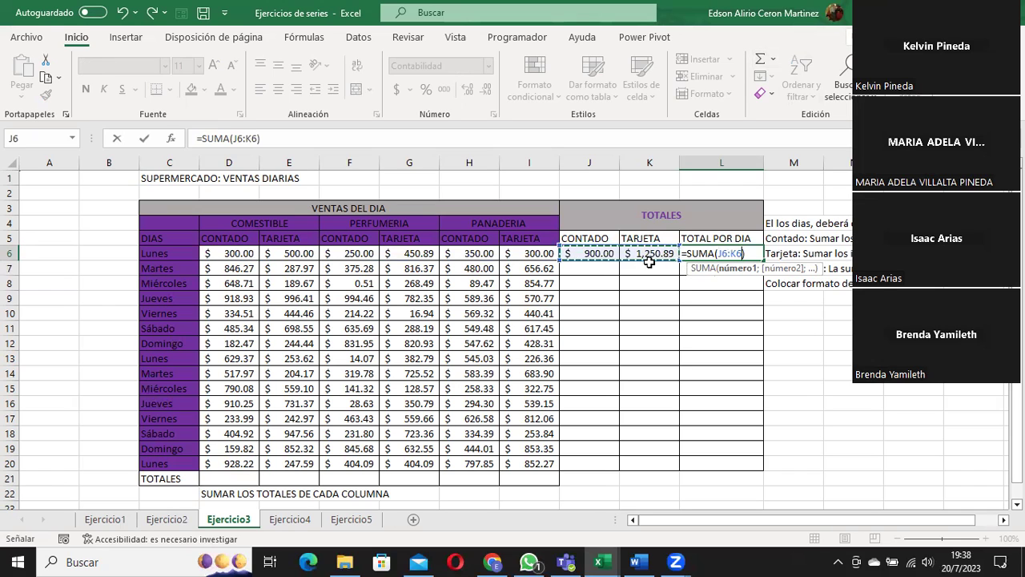
{"action": "key", "text": "Return"}
{"action": "left_click", "coordinate": [588, 253]}
{"action": "mouse_move", "coordinate": [622, 253]}
{"action": "left_mouse_down"}
{"action": "mouse_move", "coordinate": [756, 254]}
{"action": "mouse_move", "coordinate": [772, 467]}
{"action": "left_mouse_up"}
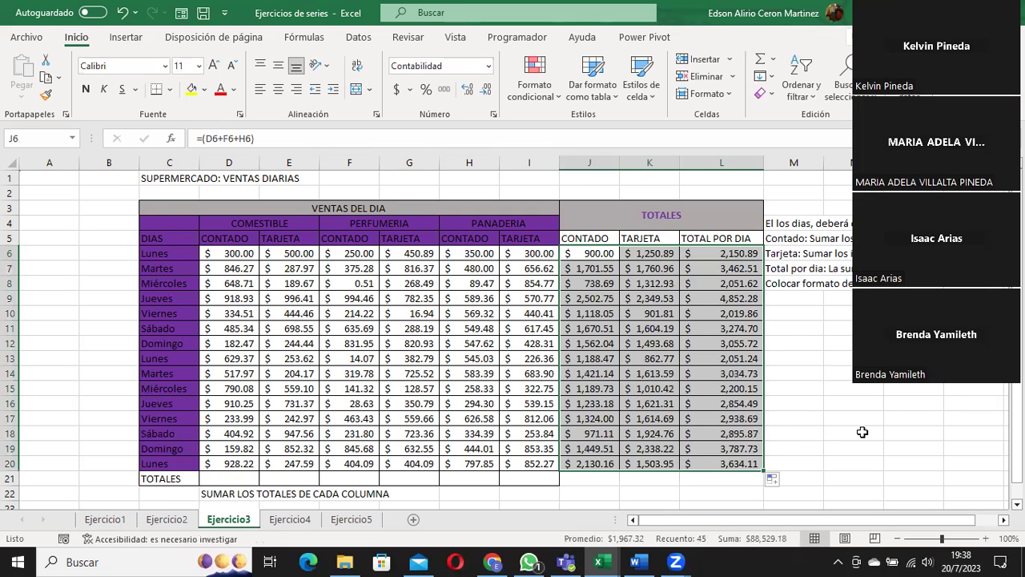
AutoSum D6:D20 into D21 and copy the total across row 21 to column I.
{"action": "left_click", "coordinate": [221, 478]}
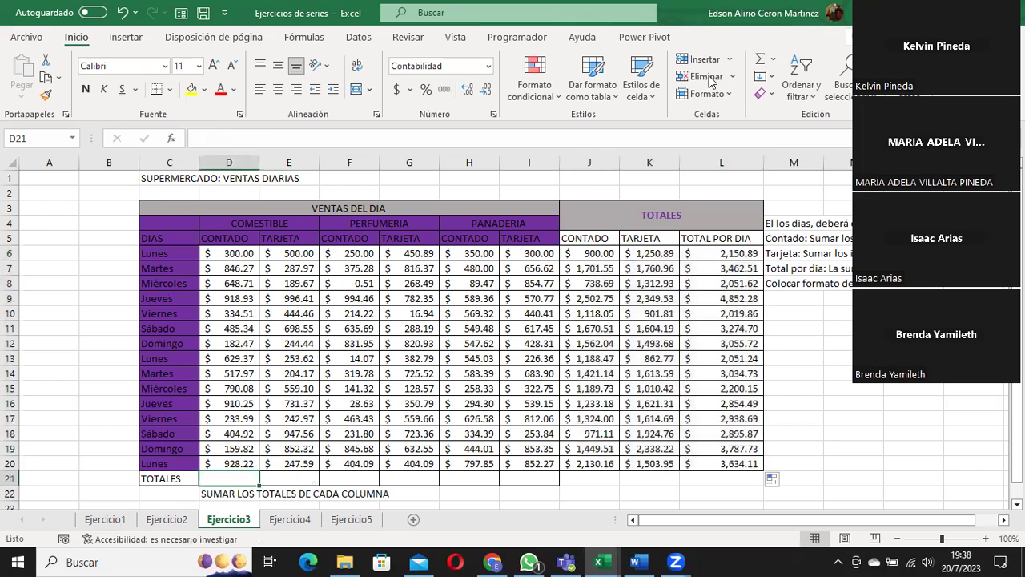
{"action": "left_click", "coordinate": [760, 59]}
{"action": "left_click", "coordinate": [760, 59]}
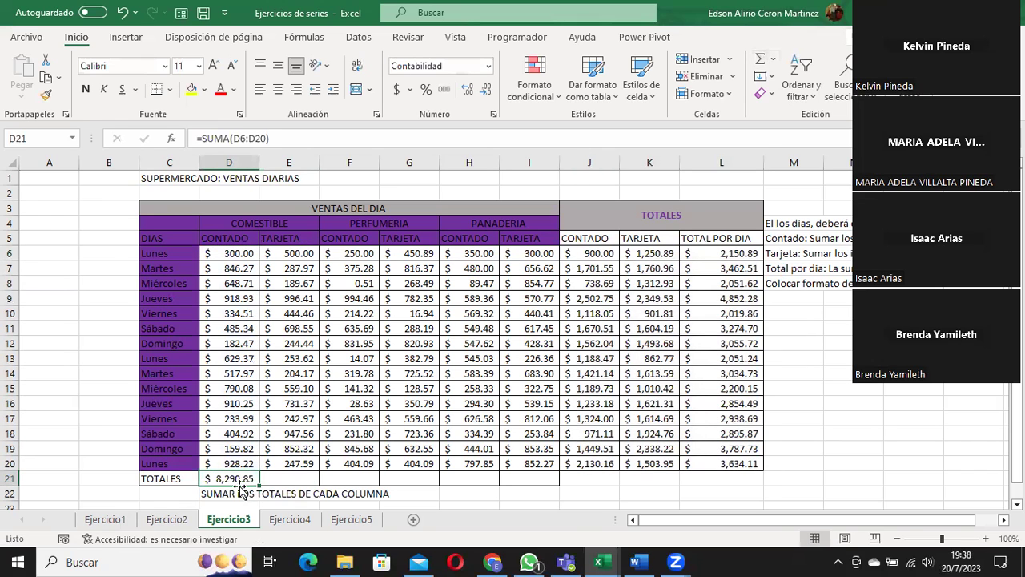
{"action": "left_click_drag", "start_coordinate": [240, 486], "coordinate": [541, 485]}
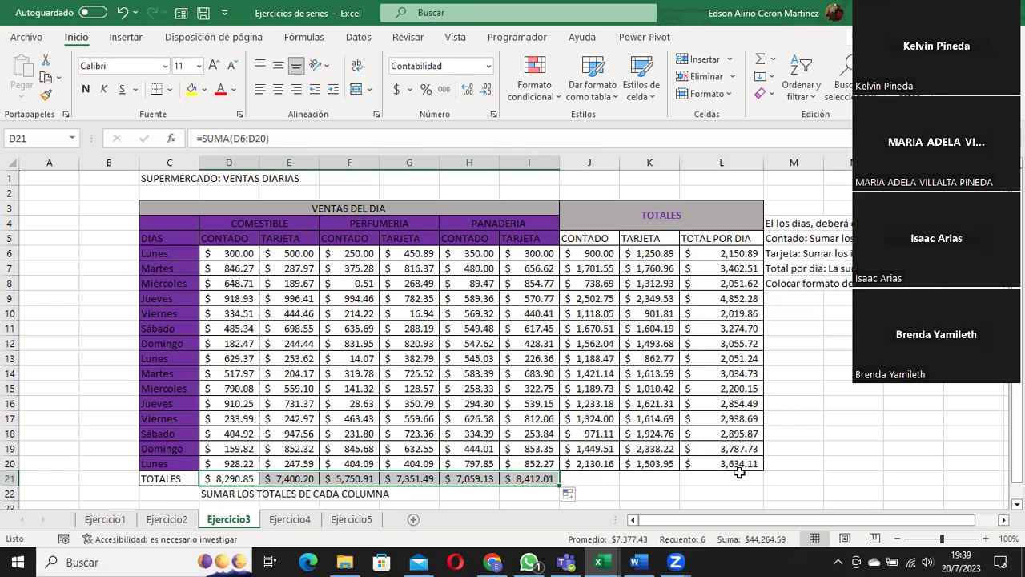
Open the Ejercicio4 sheet and look over its Período, Egresos and Saldos columns.
{"action": "left_click", "coordinate": [290, 520]}
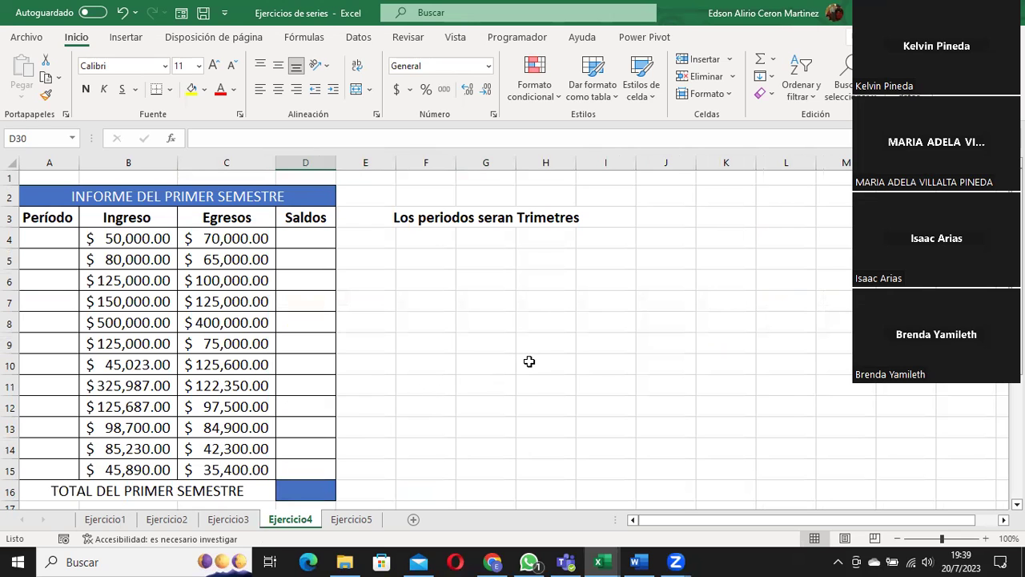
{"action": "scroll", "coordinate": [494, 365], "scroll_direction": "down", "scroll_amount": 1}
{"action": "scroll", "coordinate": [492, 365], "scroll_direction": "up", "scroll_amount": 1}
{"action": "left_click", "coordinate": [54, 238]}
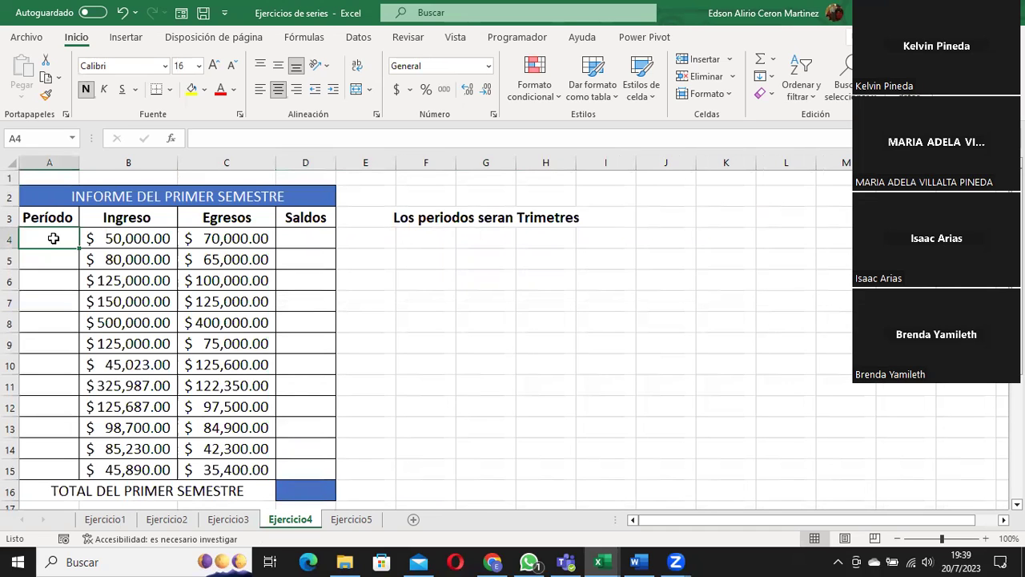
{"action": "left_click_drag", "start_coordinate": [52, 244], "coordinate": [35, 271]}
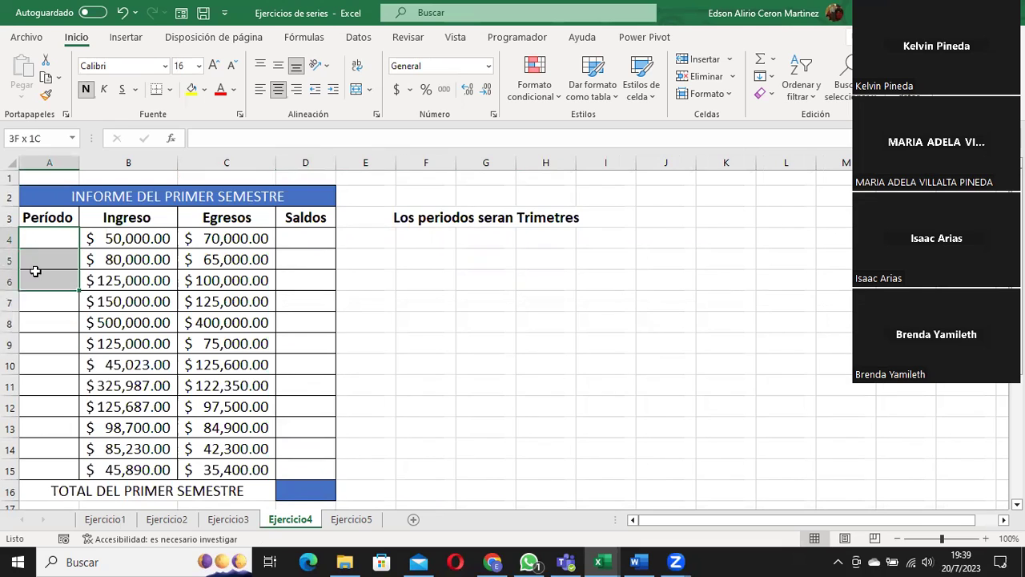
{"action": "mouse_move", "coordinate": [288, 231]}
{"action": "left_mouse_down"}
{"action": "mouse_move", "coordinate": [305, 462]}
{"action": "mouse_move", "coordinate": [305, 426]}
{"action": "left_mouse_up"}
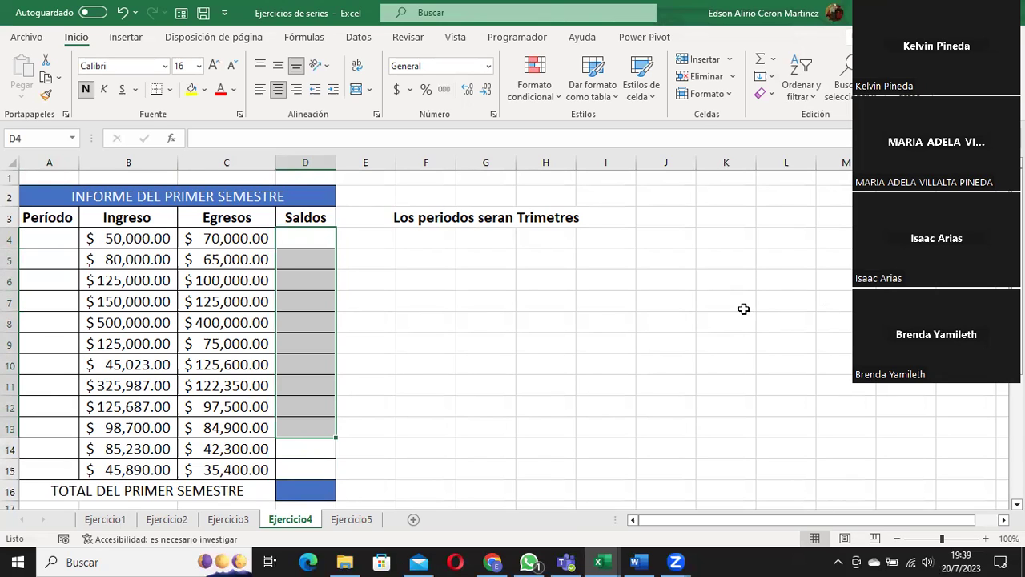
{"action": "scroll", "coordinate": [595, 433], "scroll_direction": "down", "scroll_amount": 1}
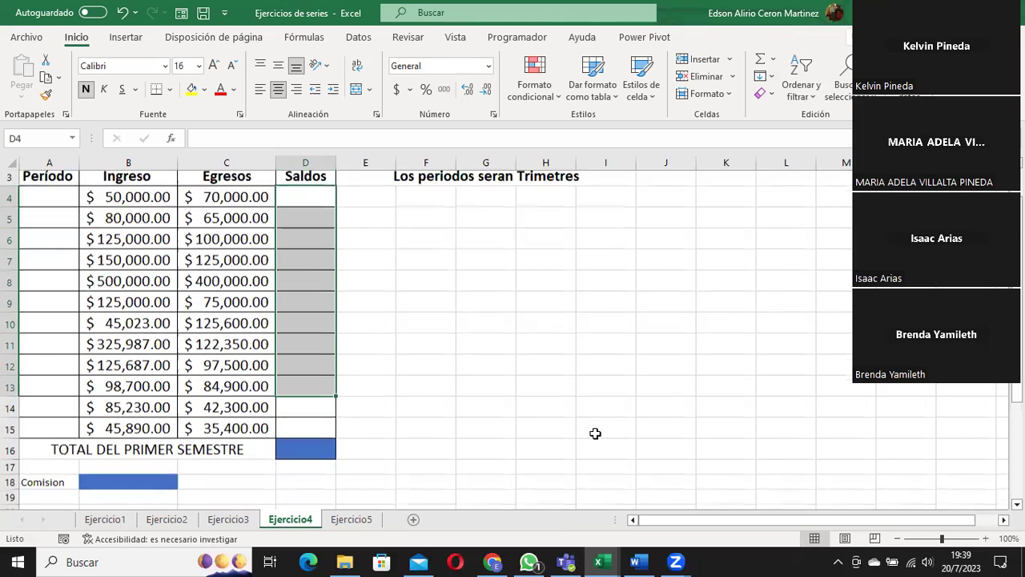
{"action": "scroll", "coordinate": [595, 432], "scroll_direction": "up", "scroll_amount": 1}
{"action": "left_click", "coordinate": [160, 240]}
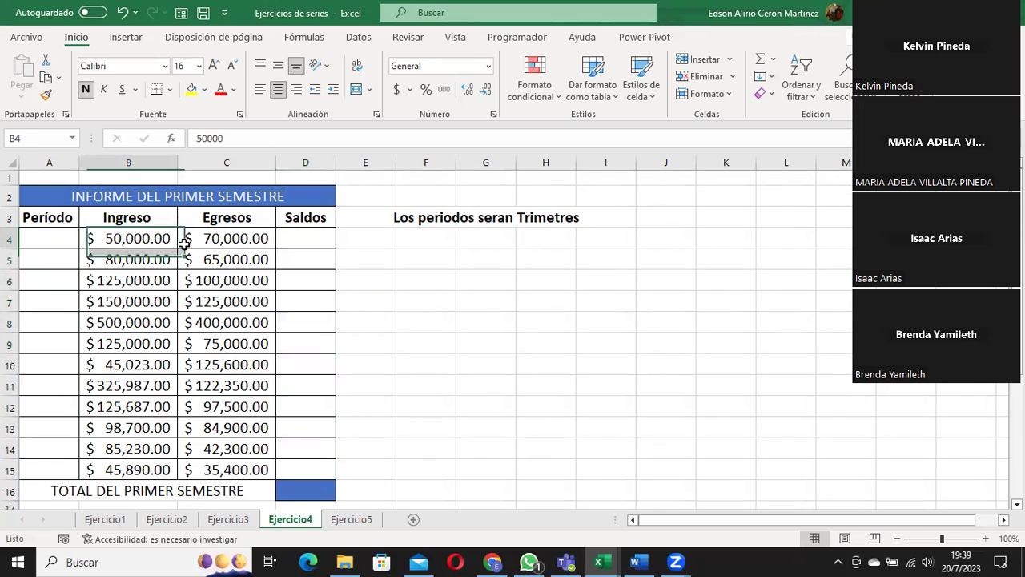
{"action": "left_click", "coordinate": [222, 238]}
{"action": "left_click", "coordinate": [292, 238]}
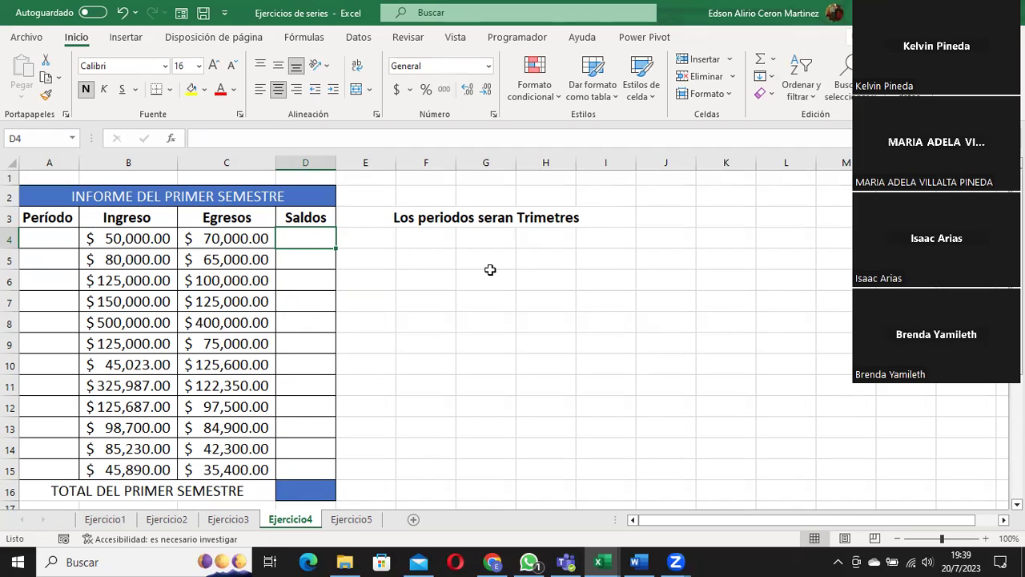
{"action": "left_click_drag", "start_coordinate": [413, 218], "coordinate": [566, 220]}
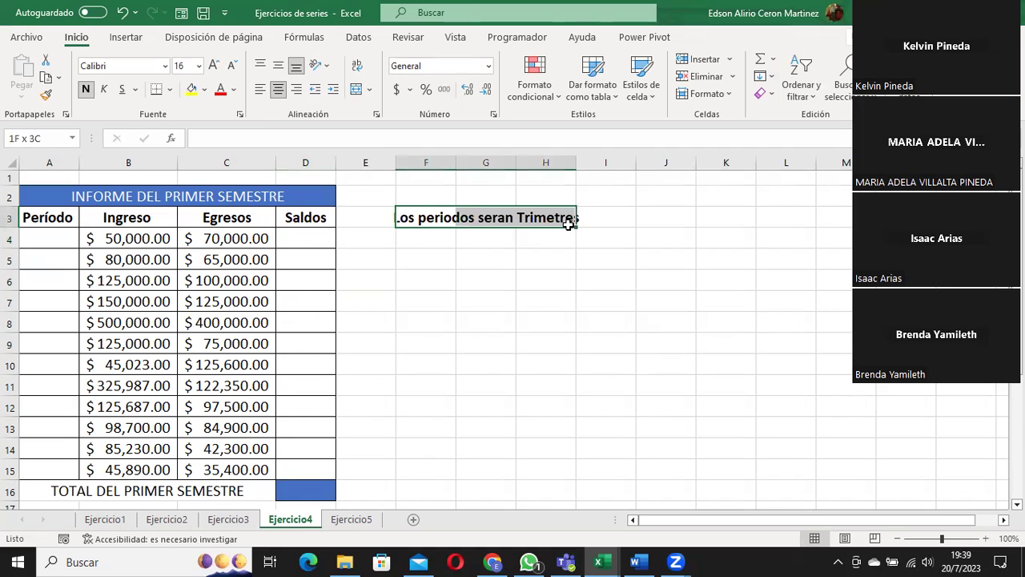
{"action": "left_click", "coordinate": [38, 230]}
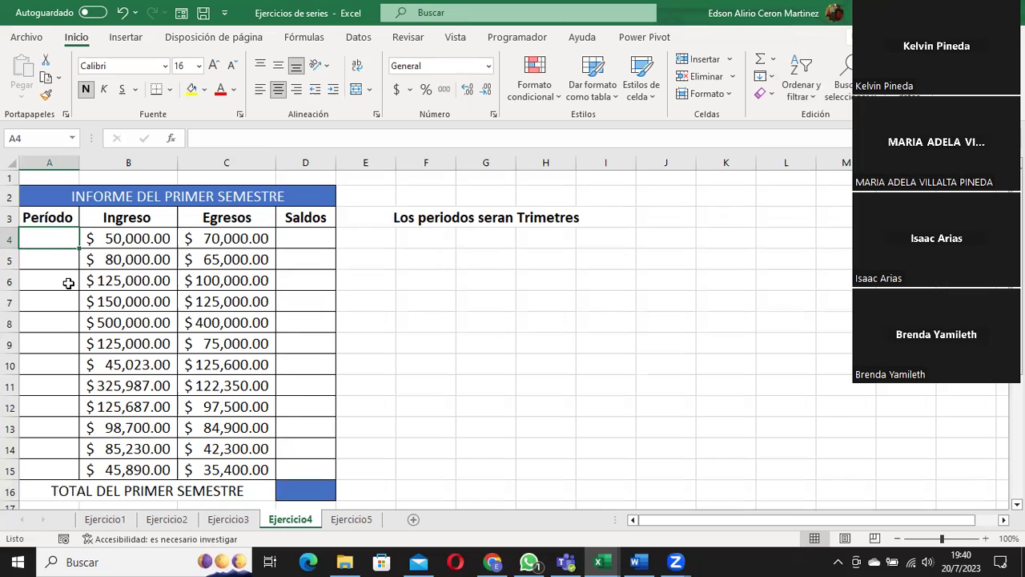
{"action": "mouse_move", "coordinate": [58, 238]}
{"action": "left_mouse_down"}
{"action": "mouse_move", "coordinate": [50, 428]}
{"action": "mouse_move", "coordinate": [49, 255]}
{"action": "left_mouse_up"}
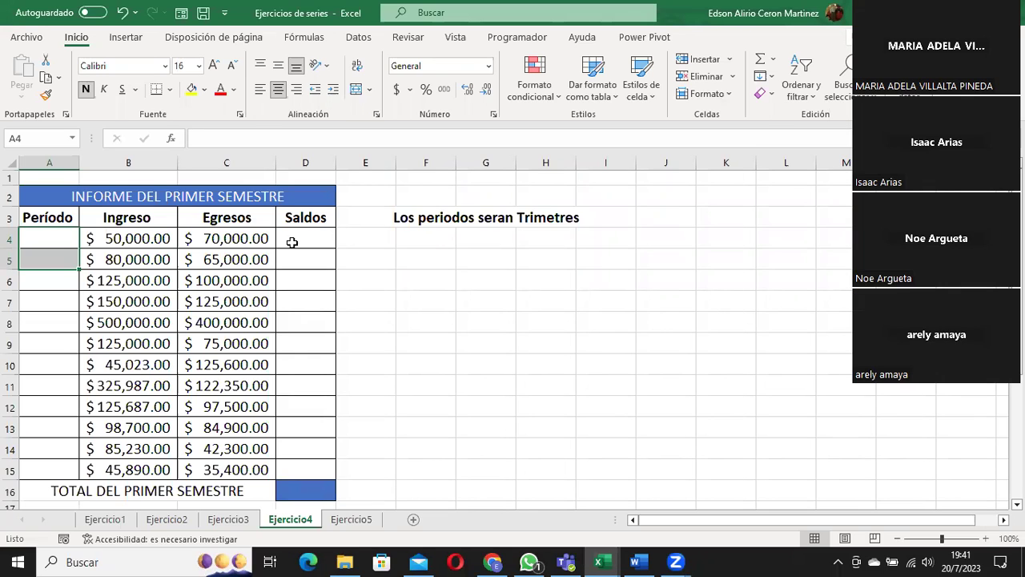
{"action": "left_click", "coordinate": [292, 242]}
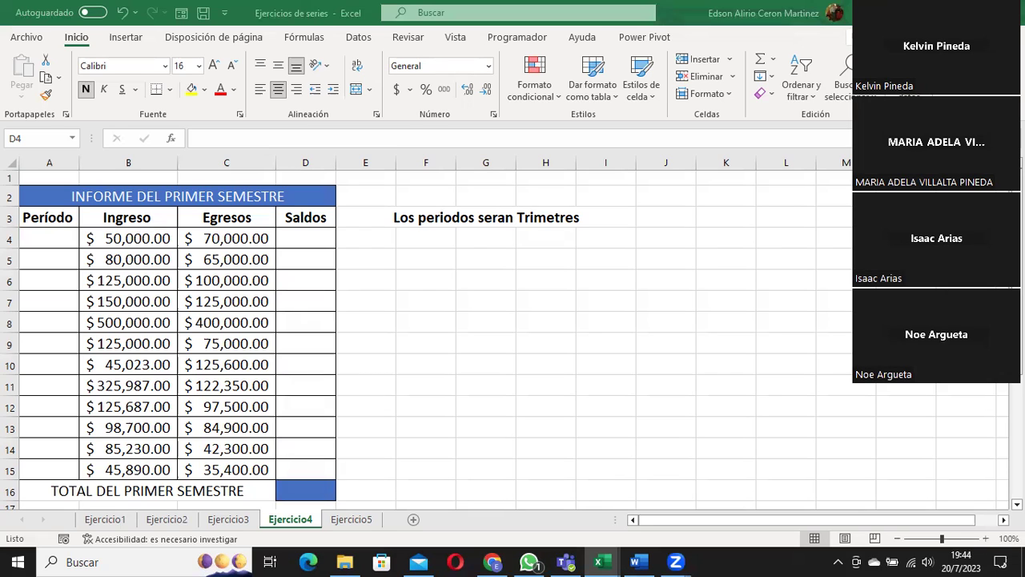
{"action": "left_click", "coordinate": [492, 561]}
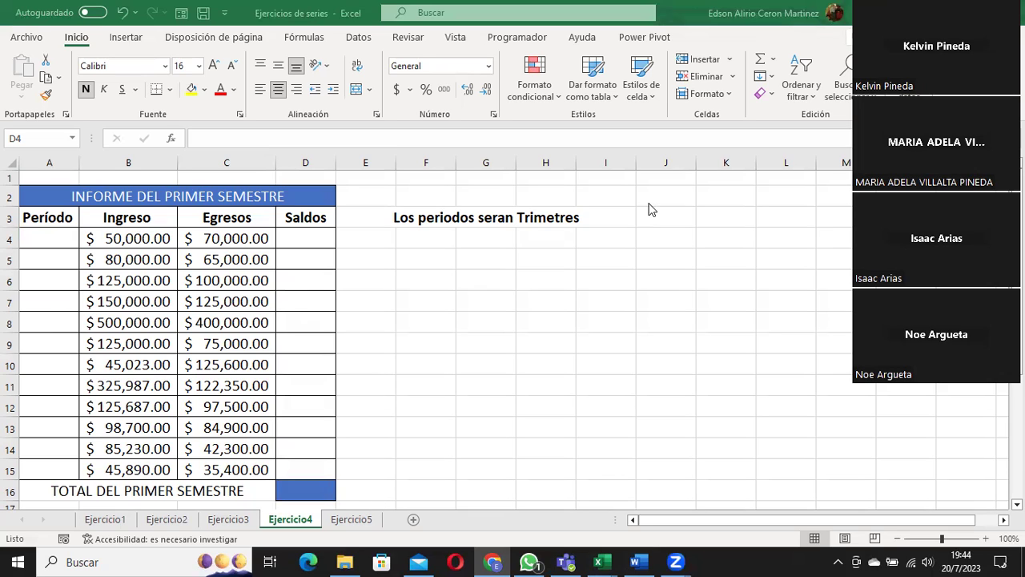
Enter Lunes in H5 and fill the weekday series down to H13.
{"action": "left_click", "coordinate": [538, 258]}
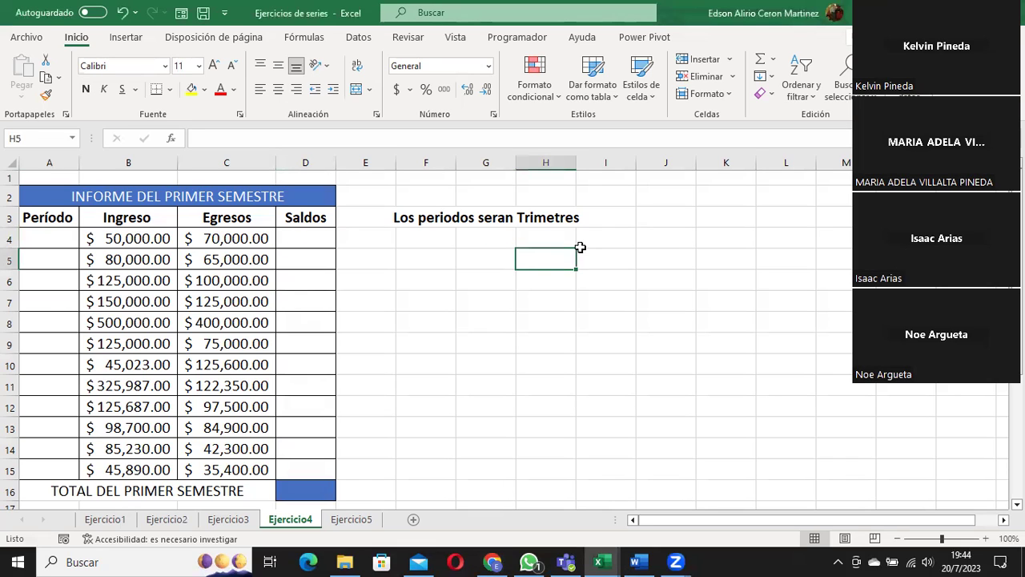
{"action": "type", "text": "ÑLUnes"}
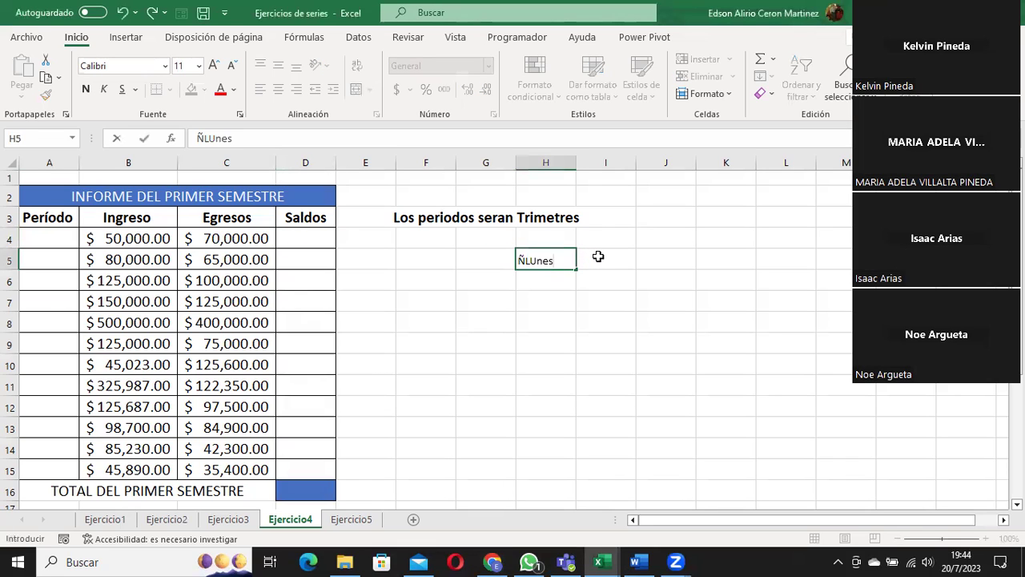
{"action": "key", "text": "BackSpace"}
{"action": "key", "text": "BackSpace"}
{"action": "key", "text": "BackSpace"}
{"action": "key", "text": "BackSpace"}
{"action": "key", "text": "BackSpace"}
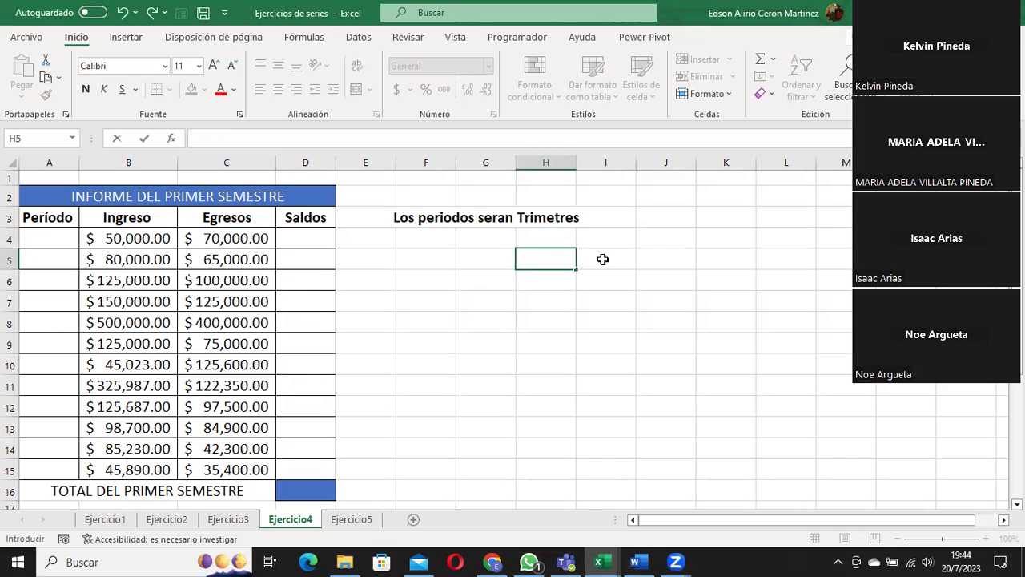
{"action": "type", "text": "Lunes"}
{"action": "key", "text": "Return"}
{"action": "left_click", "coordinate": [565, 260]}
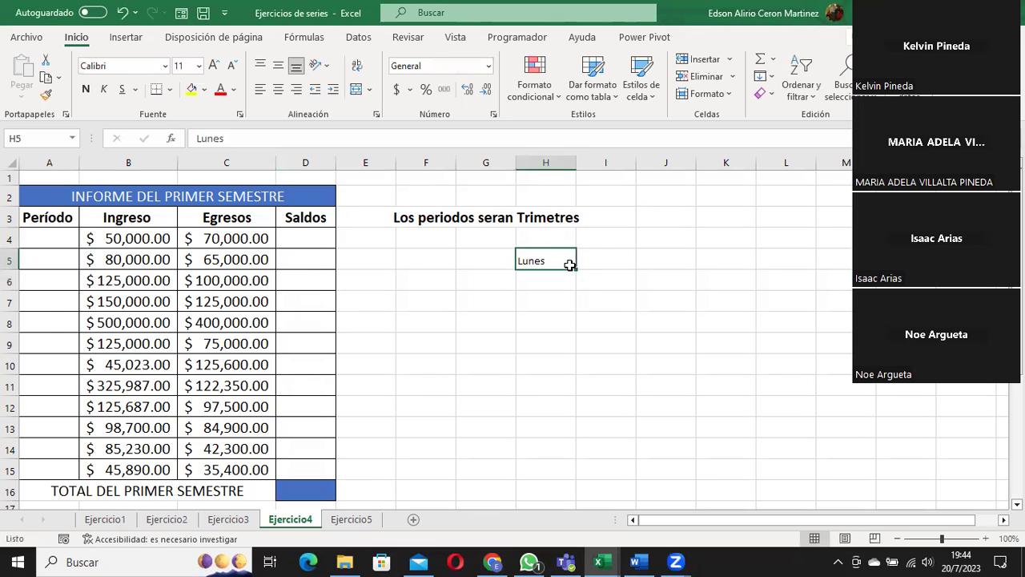
{"action": "left_click_drag", "start_coordinate": [575, 269], "coordinate": [578, 437]}
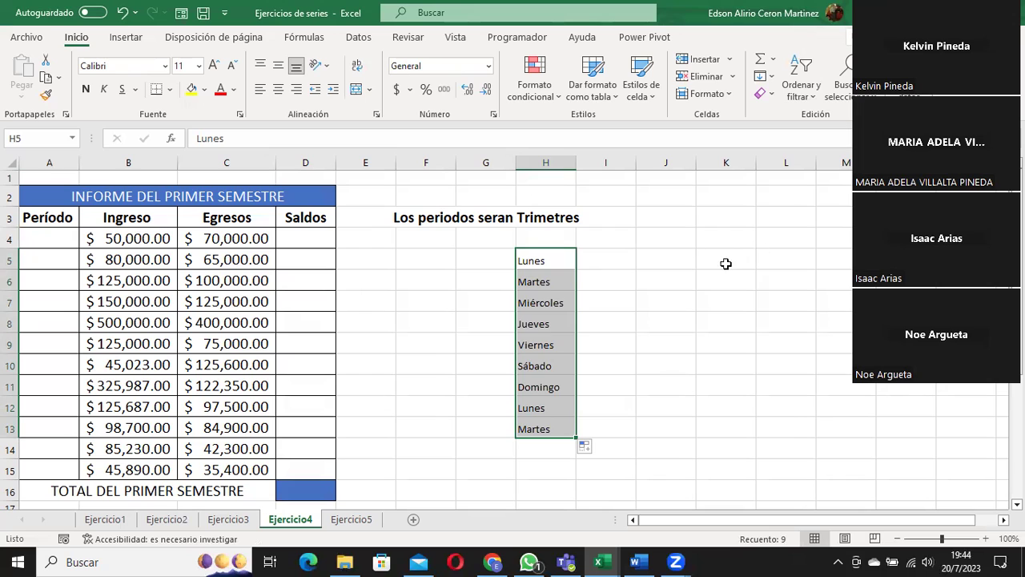
Select only H5:H11, Lunes through Domingo.
{"action": "left_click", "coordinate": [550, 265]}
{"action": "left_click_drag", "start_coordinate": [547, 299], "coordinate": [545, 407]}
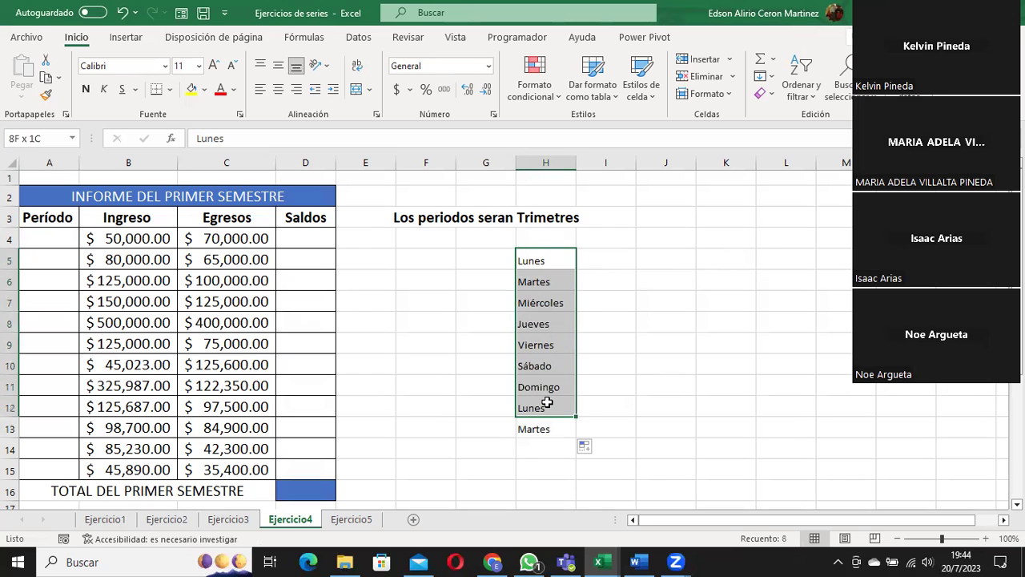
{"action": "left_click_drag", "start_coordinate": [543, 260], "coordinate": [544, 385]}
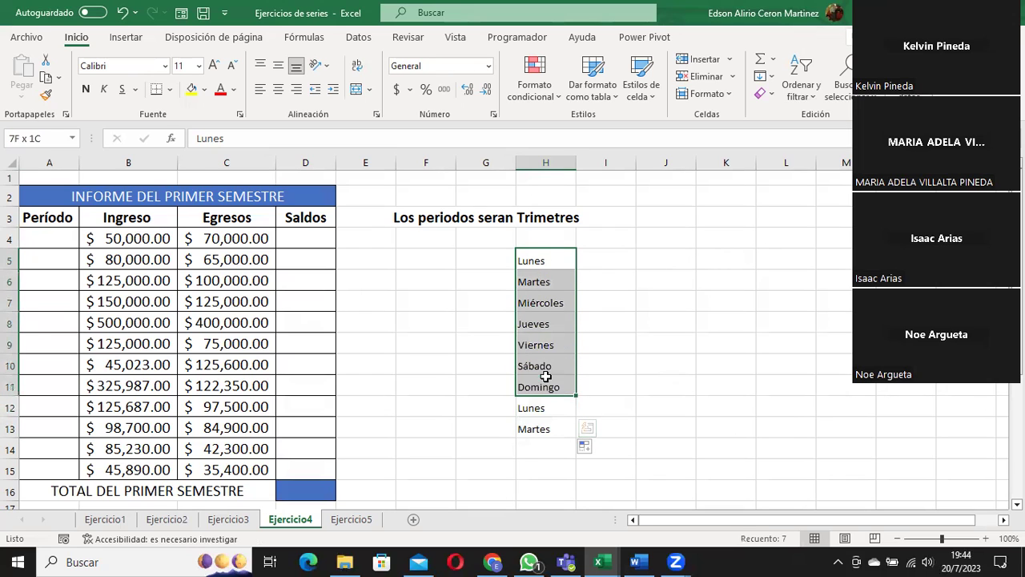
Copy the seven weekdays and paste them transposed across row 5 starting at J5.
{"action": "left_click", "coordinate": [46, 78]}
{"action": "left_click", "coordinate": [670, 255]}
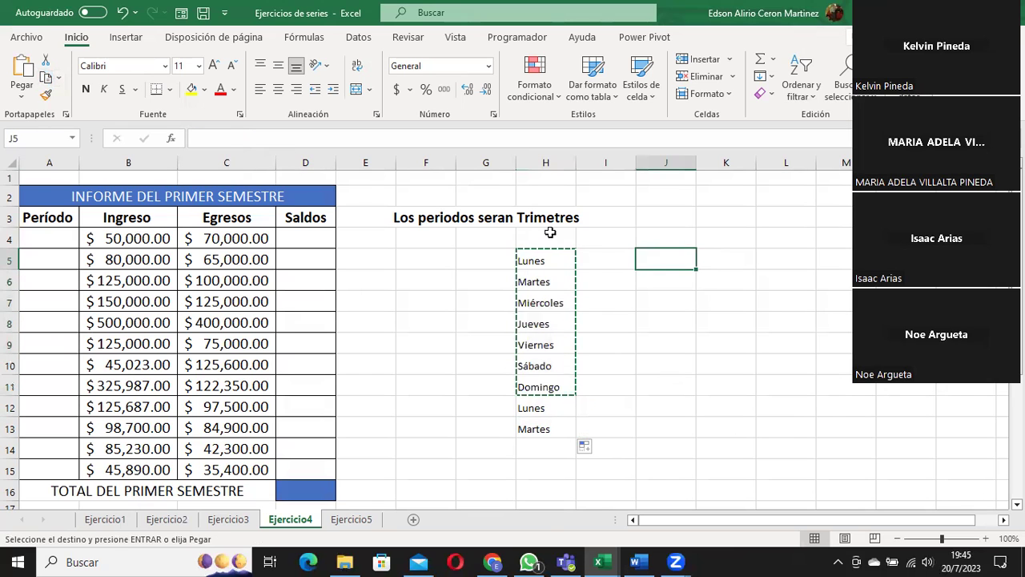
{"action": "left_click", "coordinate": [21, 96]}
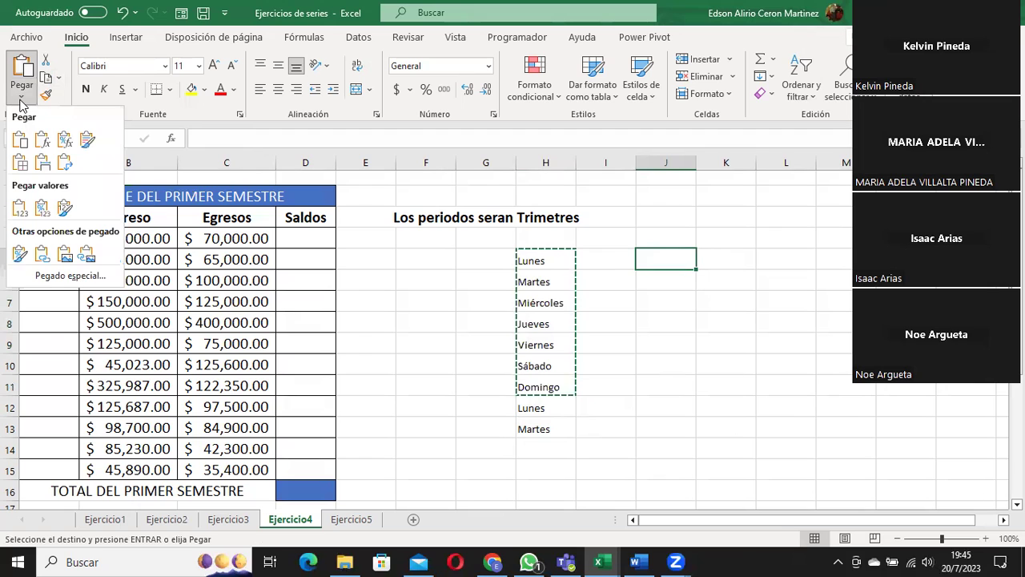
{"action": "left_click", "coordinate": [65, 164]}
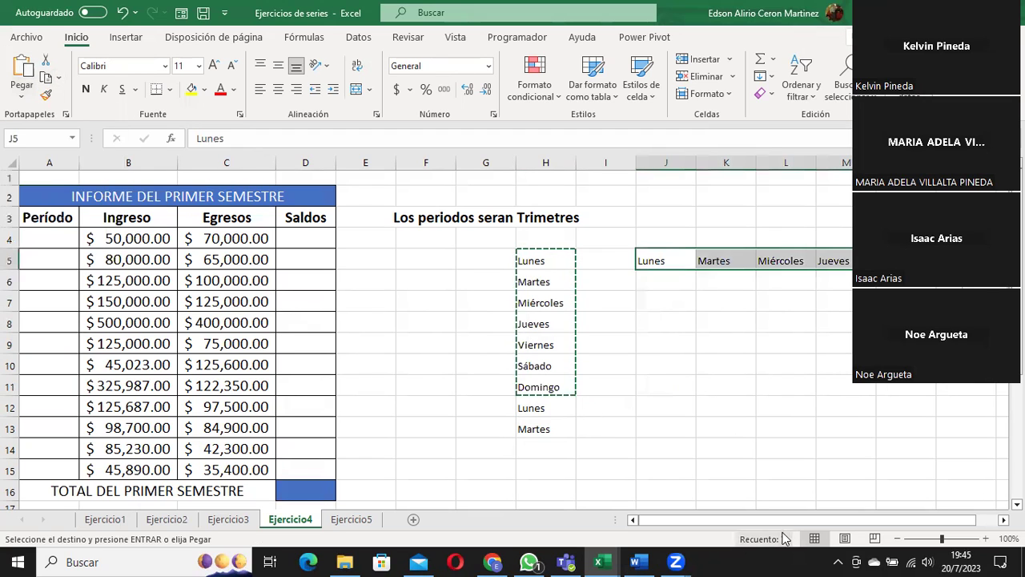
{"action": "left_click_drag", "start_coordinate": [797, 517], "coordinate": [901, 514]}
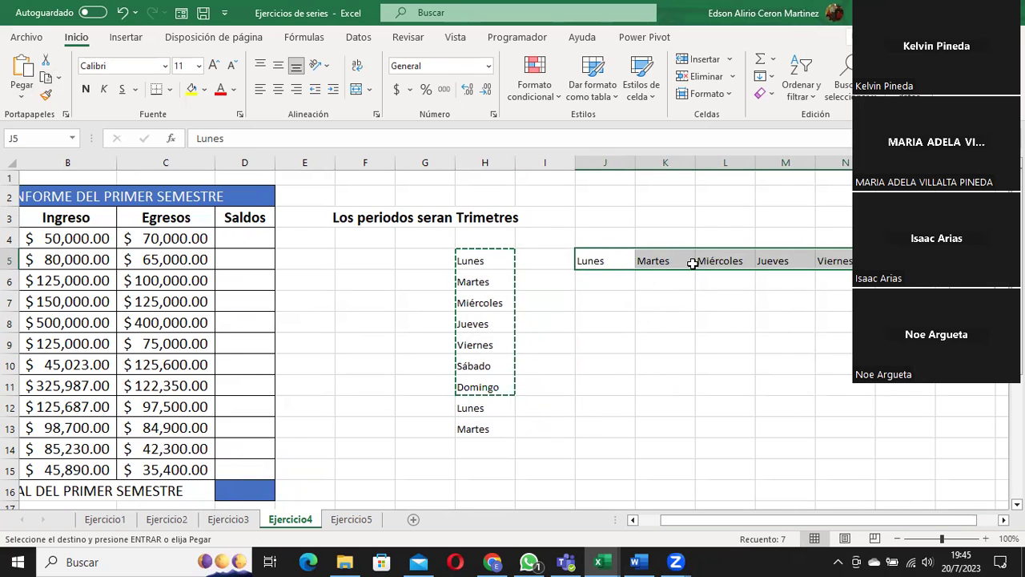
{"action": "left_click_drag", "start_coordinate": [592, 259], "coordinate": [961, 260]}
Copy the row-5 weekdays and paste them transposed down J7:J13.
{"action": "left_click", "coordinate": [46, 77]}
{"action": "left_click", "coordinate": [606, 303]}
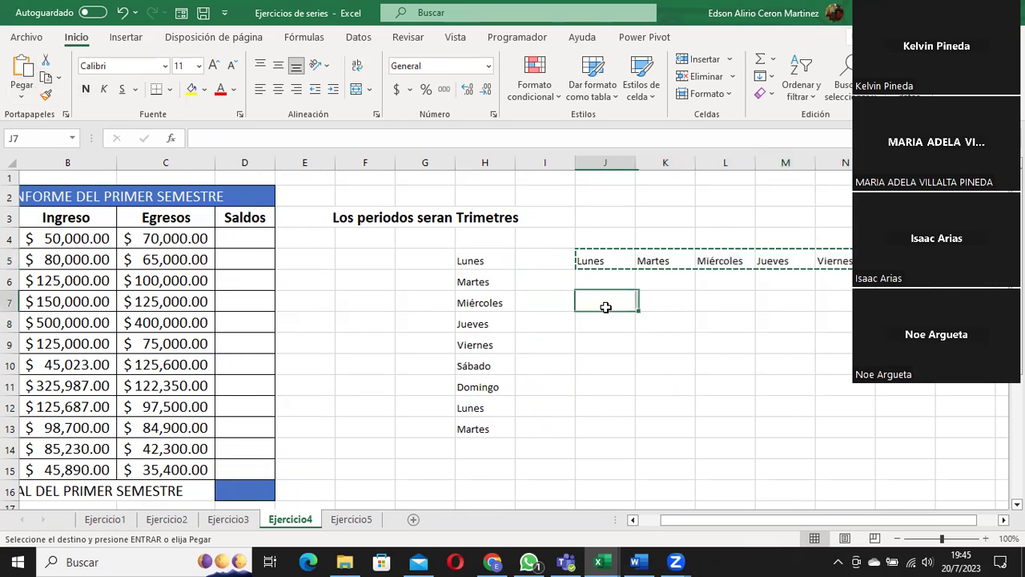
{"action": "left_click", "coordinate": [22, 95]}
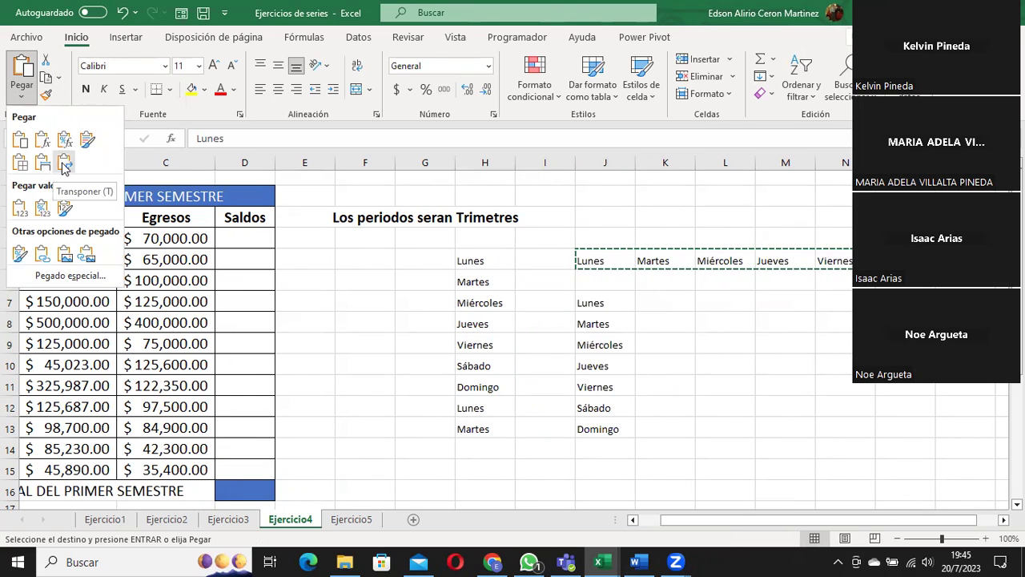
{"action": "left_click", "coordinate": [64, 164]}
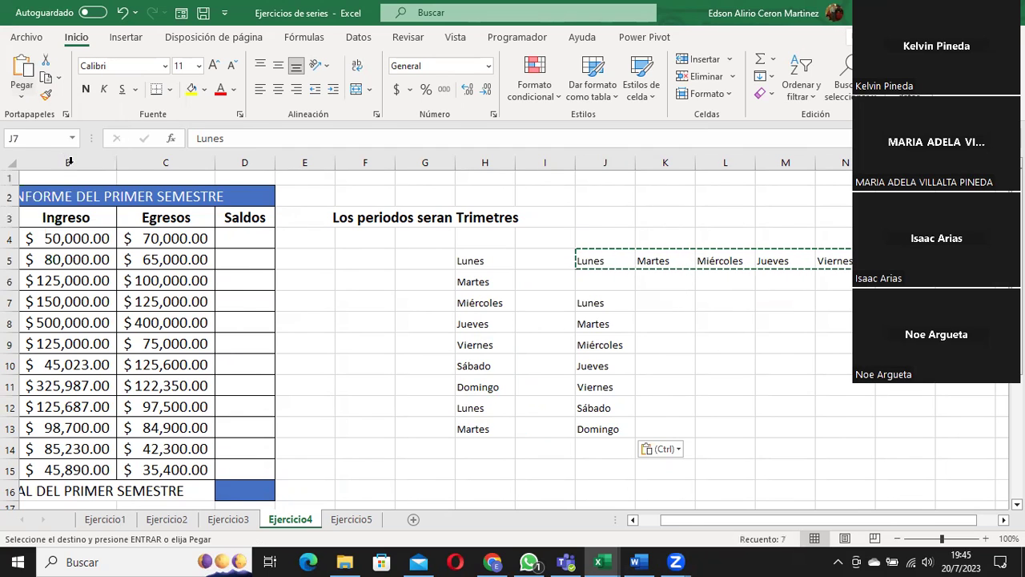
{"action": "left_click", "coordinate": [681, 336]}
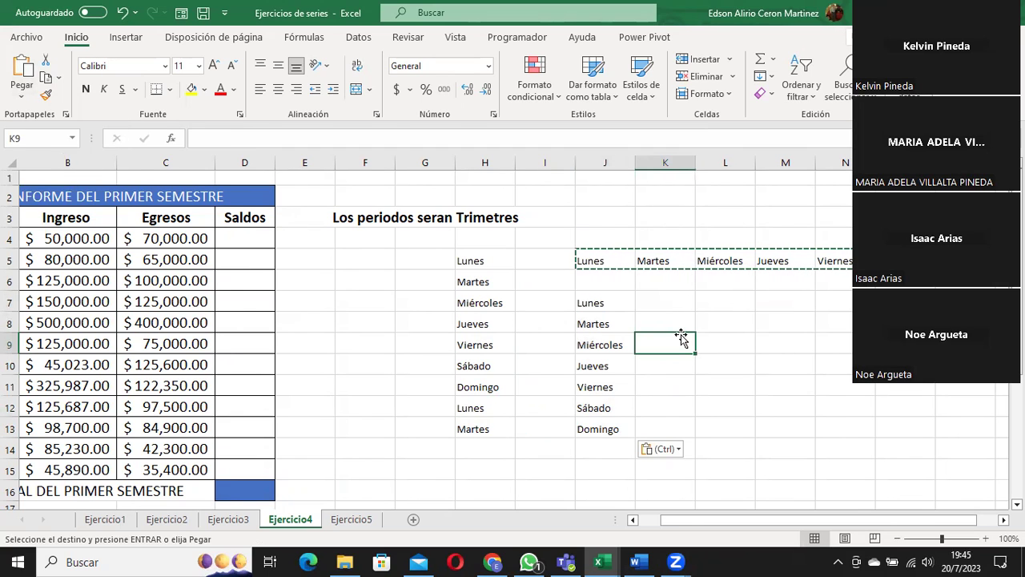
{"action": "key", "text": "Escape"}
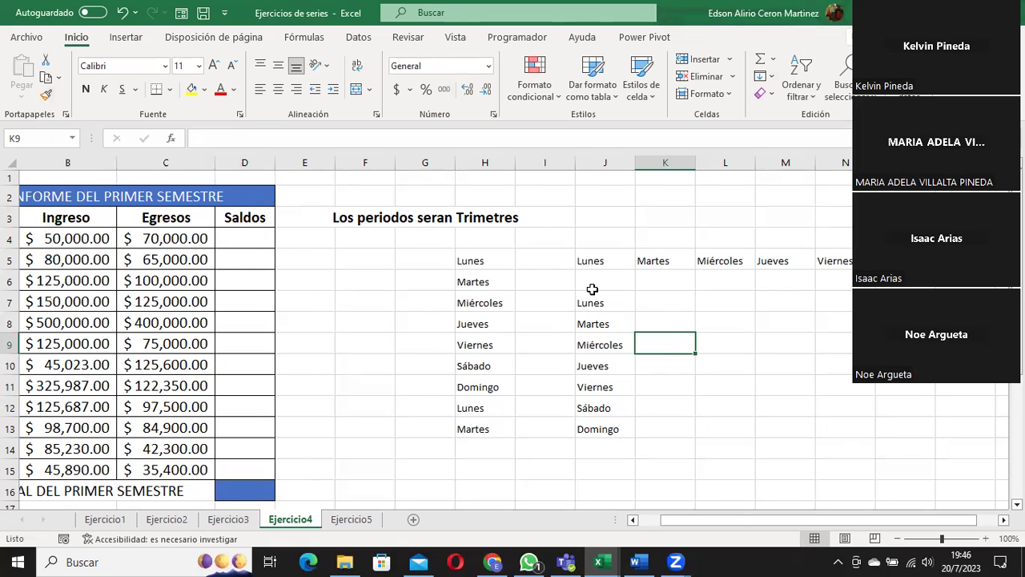
Copy H5:H11 and paste it transposed across K7:Q7.
{"action": "left_click_drag", "start_coordinate": [593, 301], "coordinate": [596, 408]}
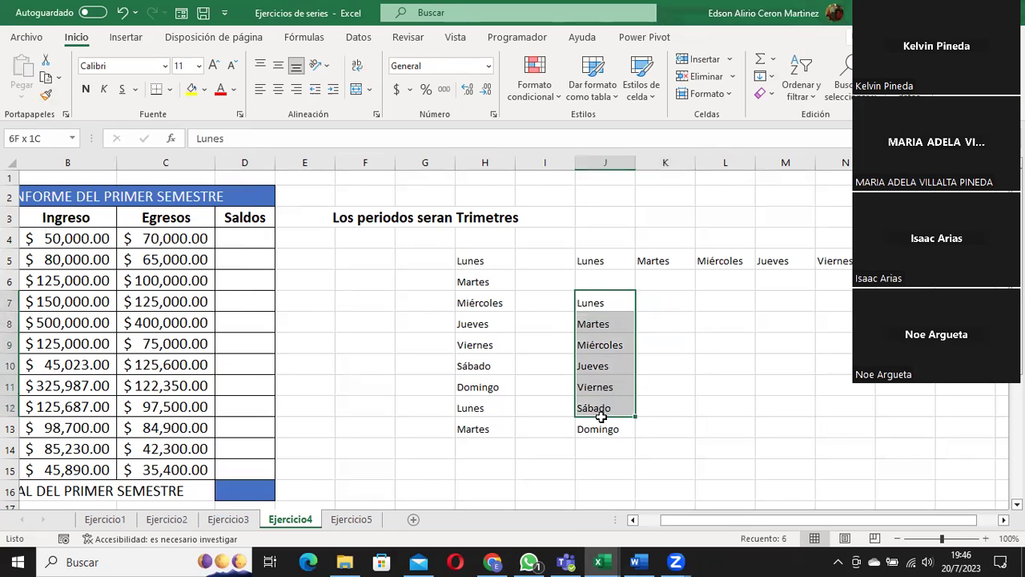
{"action": "left_click_drag", "start_coordinate": [473, 261], "coordinate": [490, 386]}
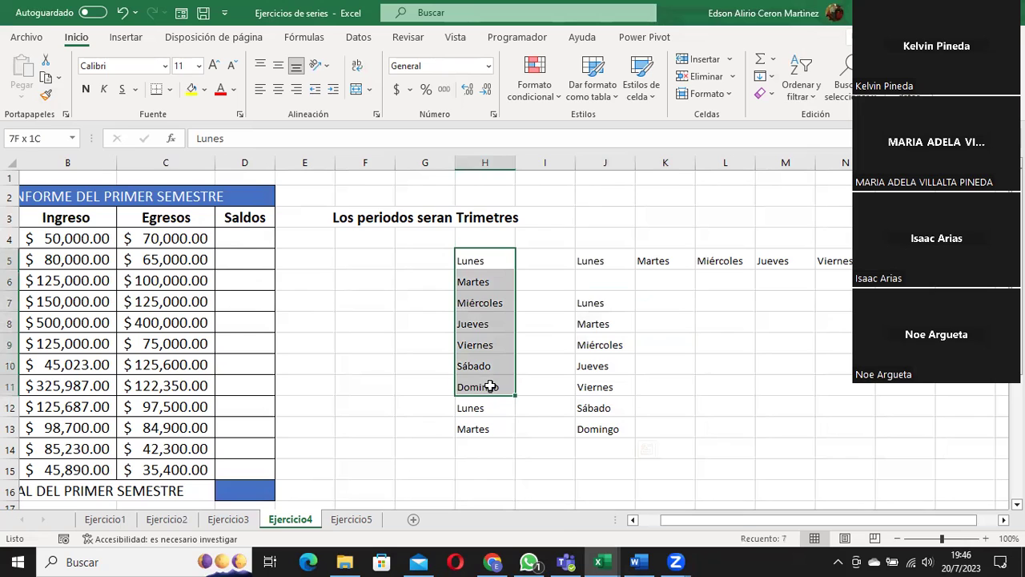
{"action": "left_click", "coordinate": [47, 77]}
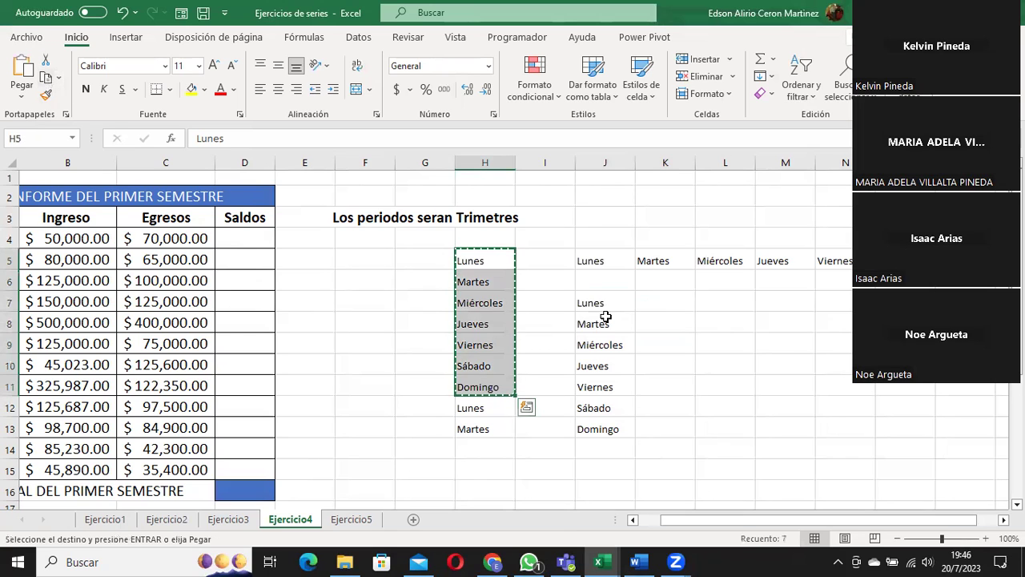
{"action": "left_click", "coordinate": [671, 302]}
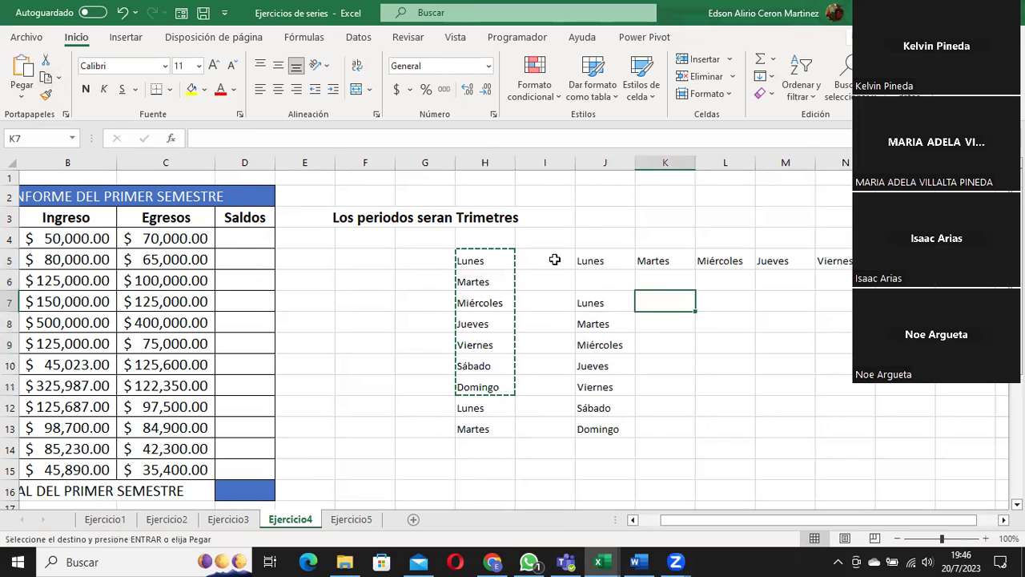
{"action": "left_click", "coordinate": [25, 96]}
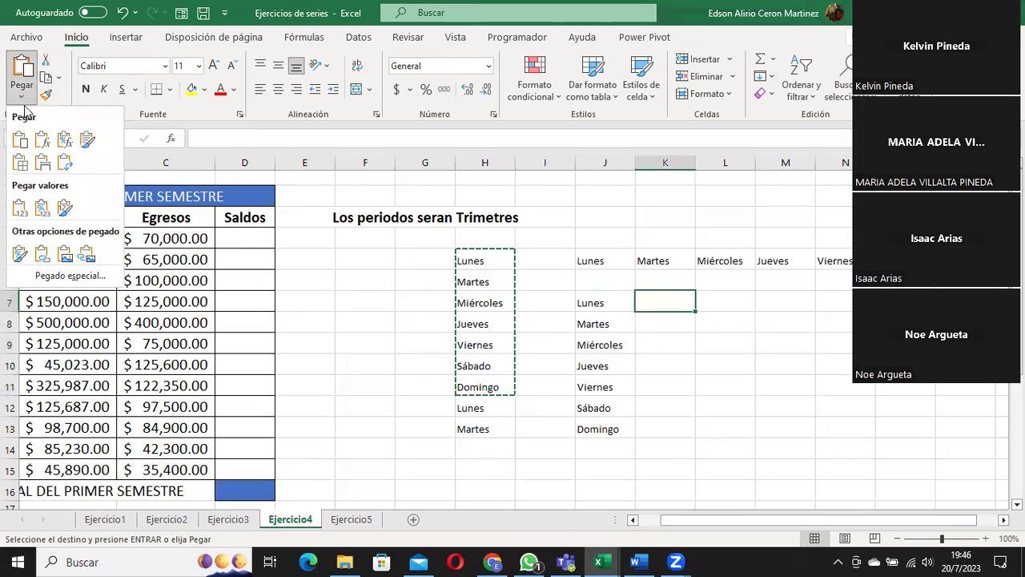
{"action": "left_click", "coordinate": [63, 164]}
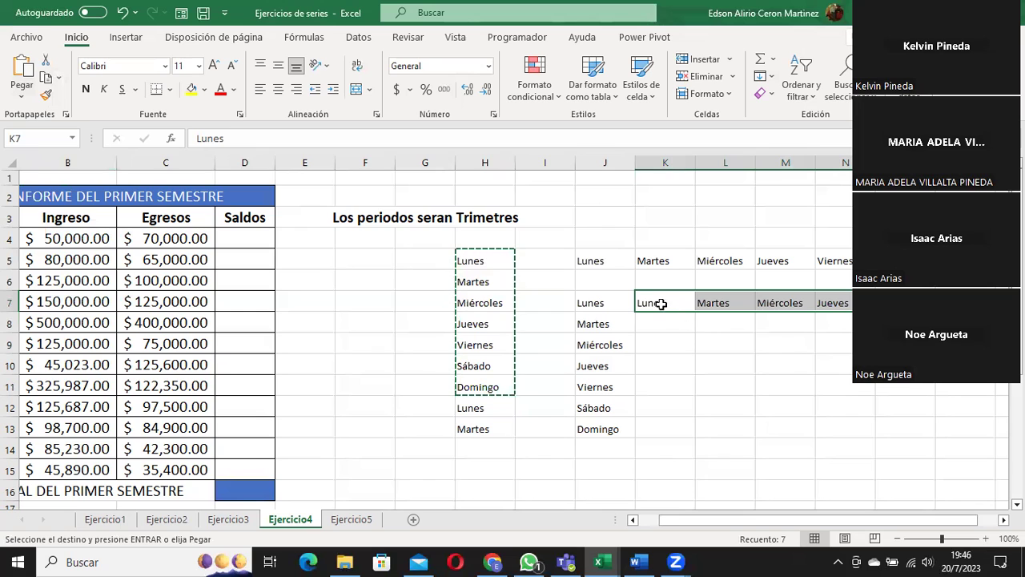
Copy K7:Q7 and paste it transposed down K9:K15.
{"action": "mouse_move", "coordinate": [675, 302]}
{"action": "left_mouse_down"}
{"action": "mouse_move", "coordinate": [961, 303]}
{"action": "mouse_move", "coordinate": [812, 302]}
{"action": "left_mouse_up"}
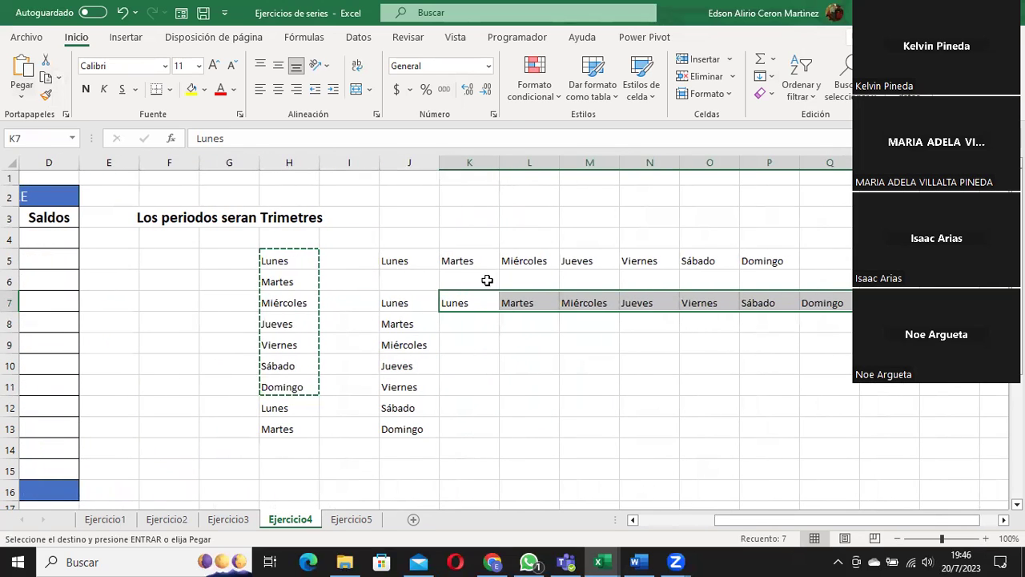
{"action": "left_click", "coordinate": [46, 78]}
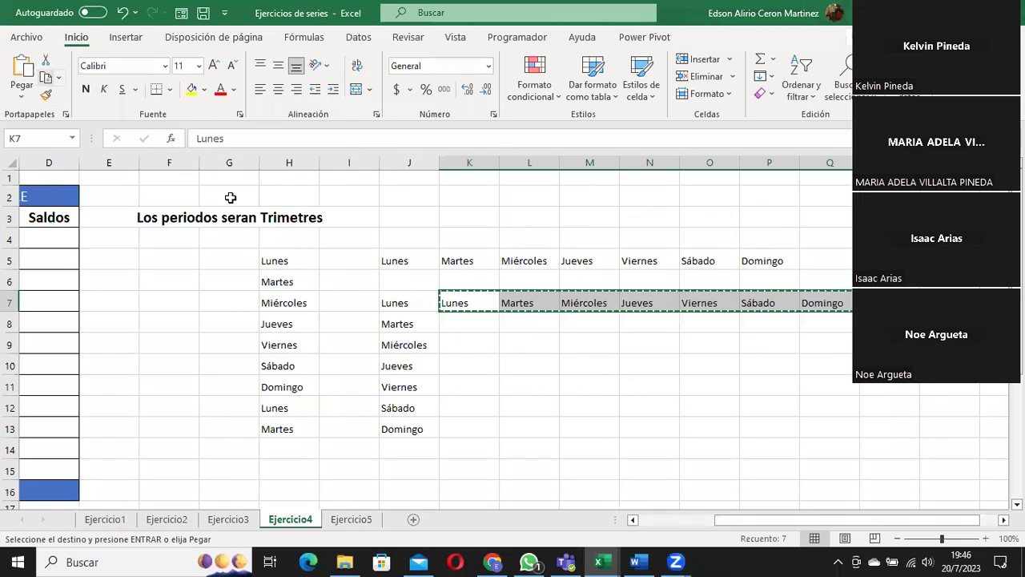
{"action": "left_click", "coordinate": [497, 359]}
{"action": "left_click", "coordinate": [20, 97]}
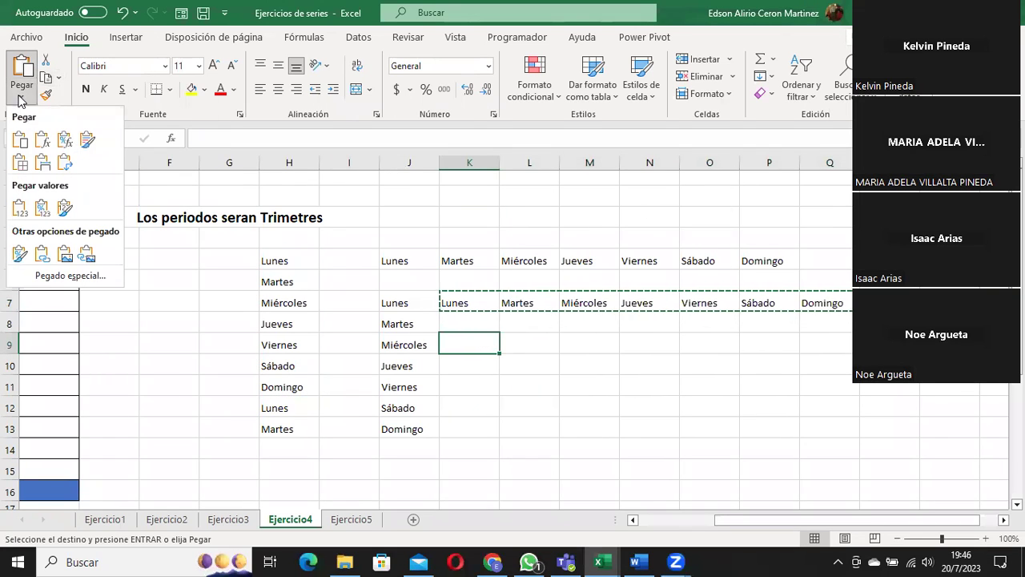
{"action": "left_click", "coordinate": [65, 162]}
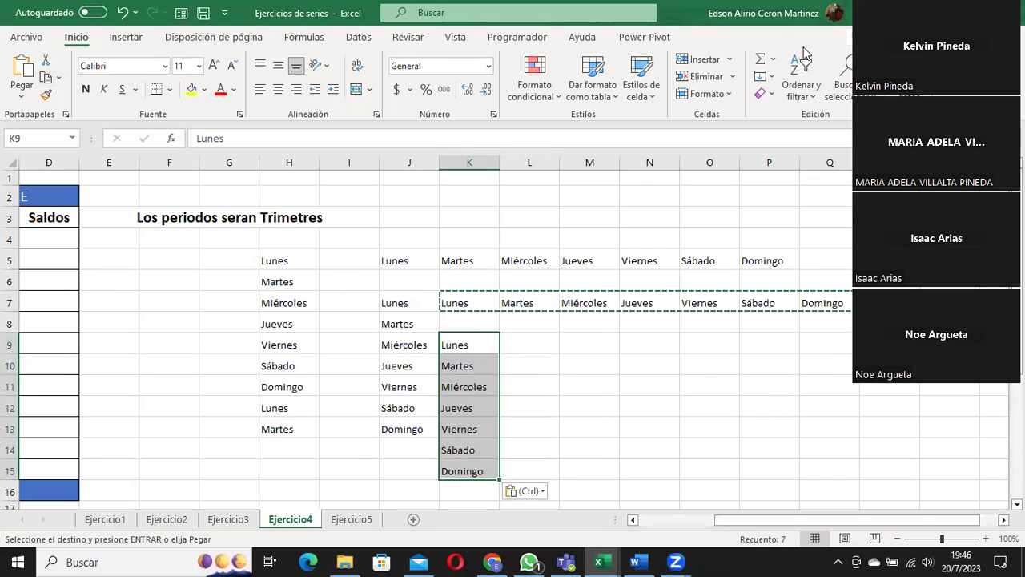
Dismiss the Fill Series dialog unchanged and move to the Ejercicio5 sheet.
{"action": "left_click", "coordinate": [770, 77]}
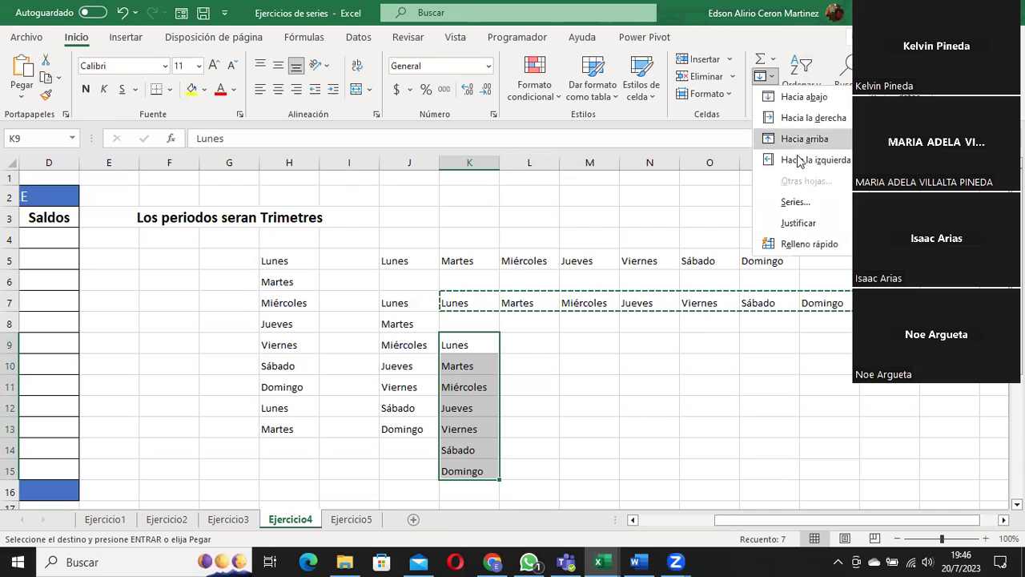
{"action": "left_click", "coordinate": [803, 204]}
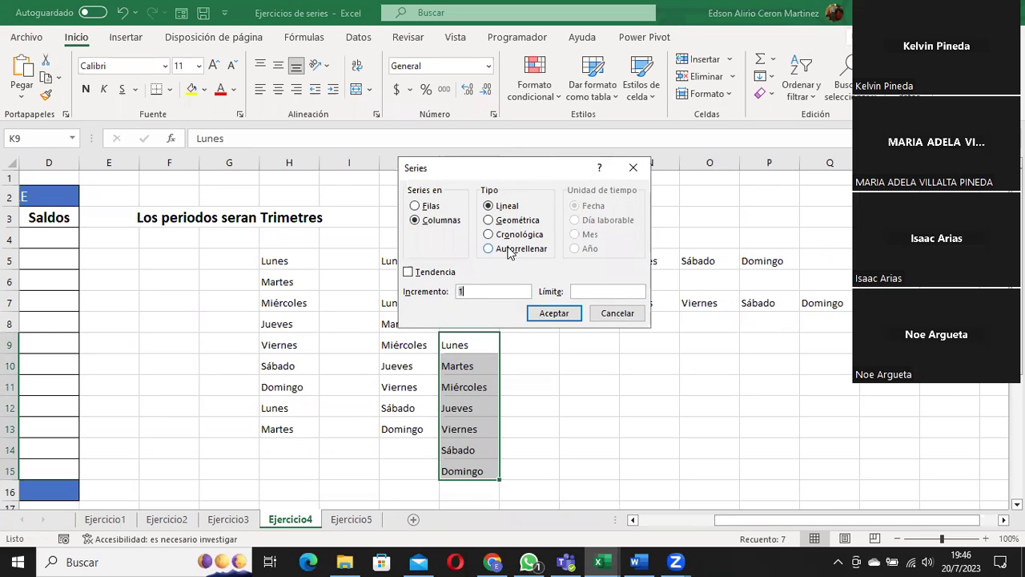
{"action": "left_click", "coordinate": [616, 313]}
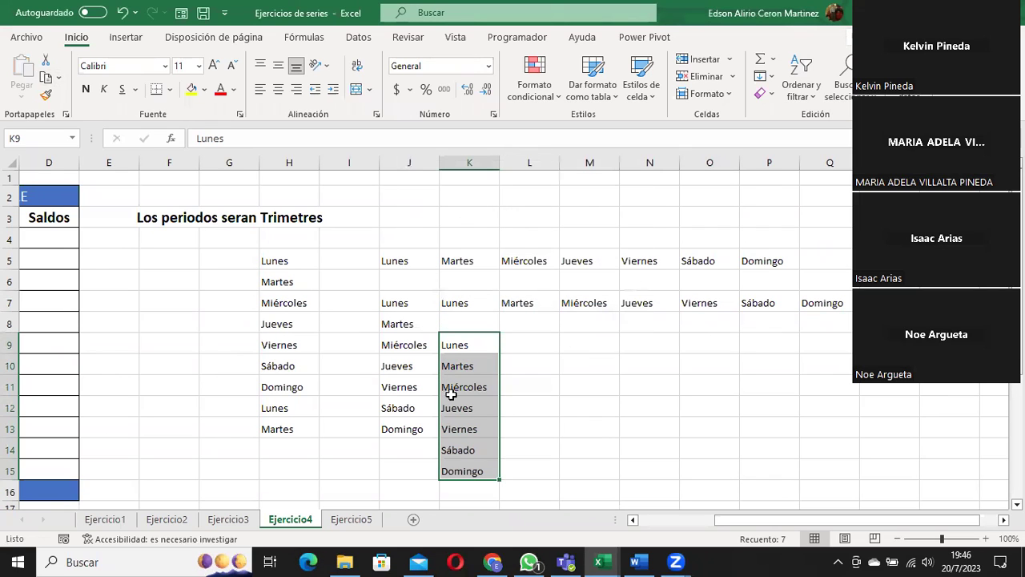
{"action": "left_click", "coordinate": [360, 520]}
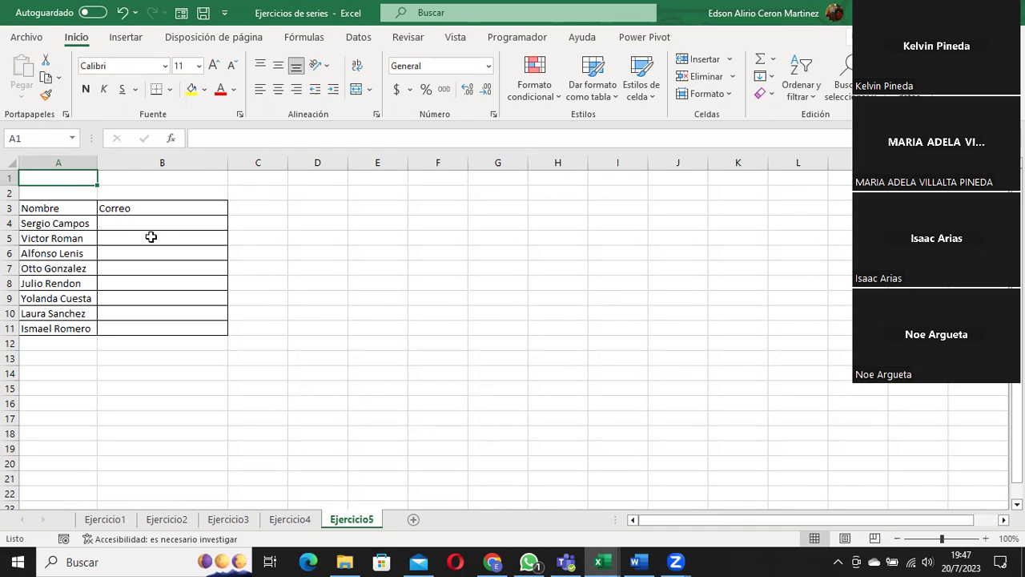
{"action": "left_click", "coordinate": [130, 223]}
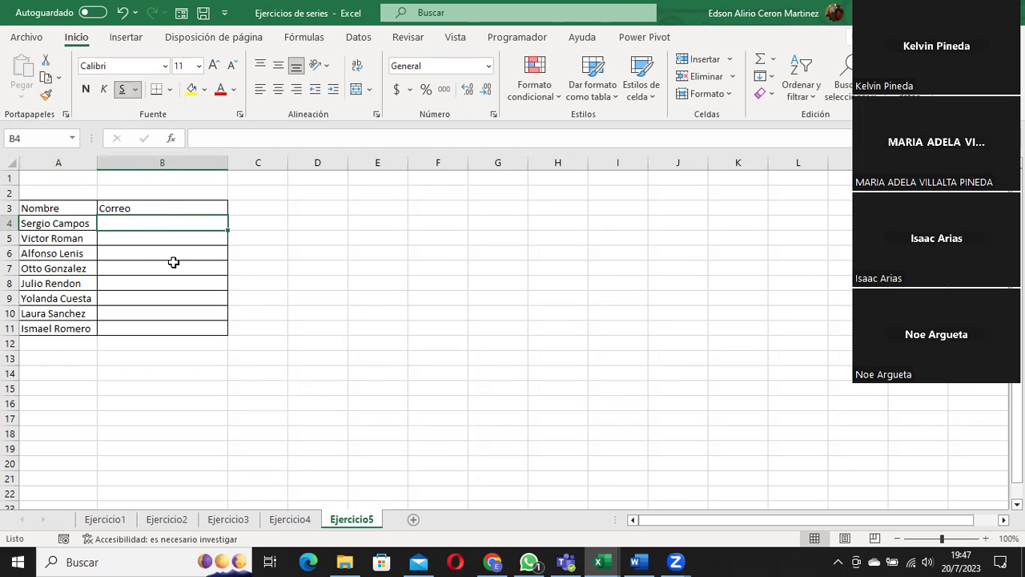
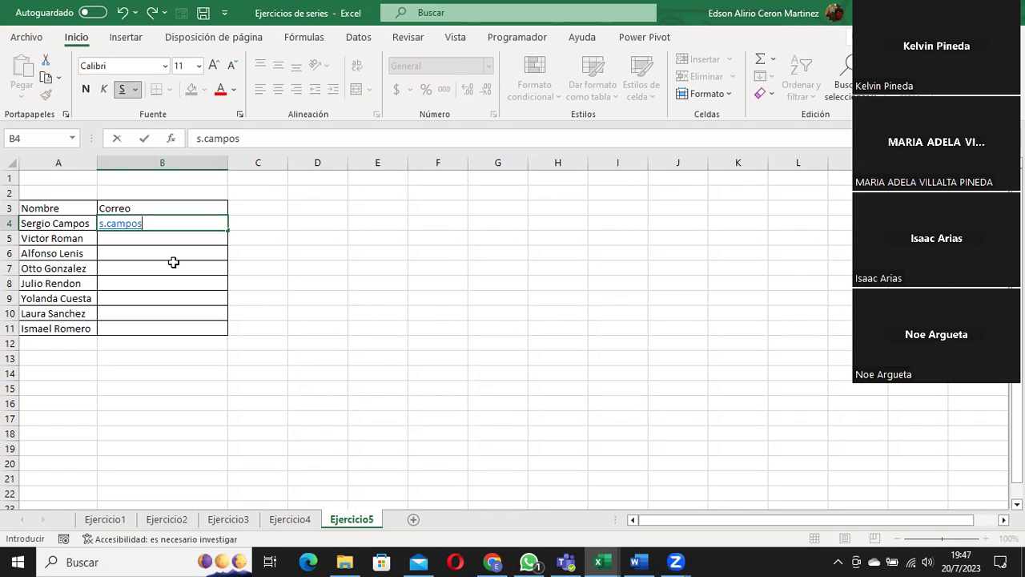
{"action": "left_click", "coordinate": [173, 262]}
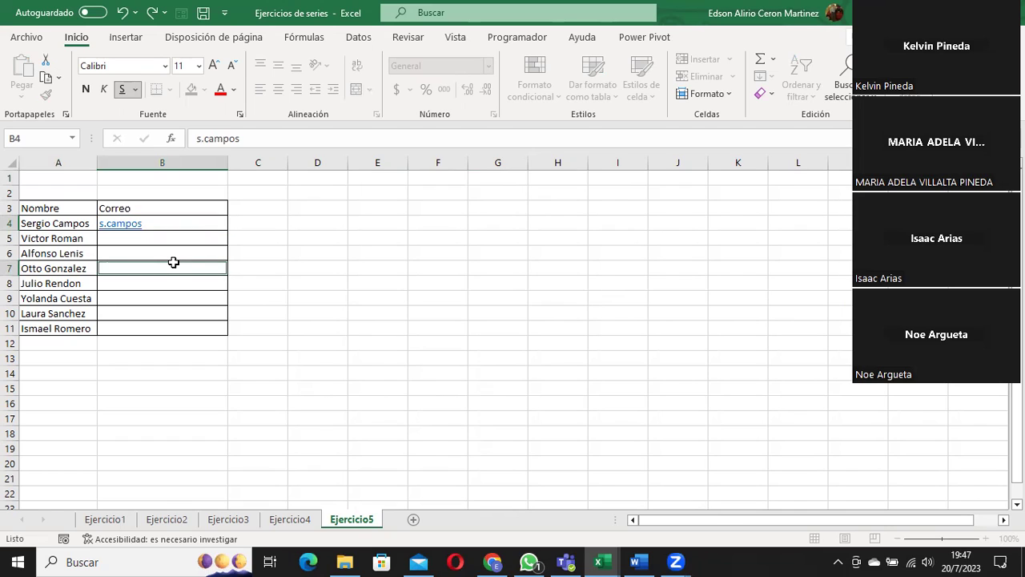
{"action": "type", "text": "@@@"}
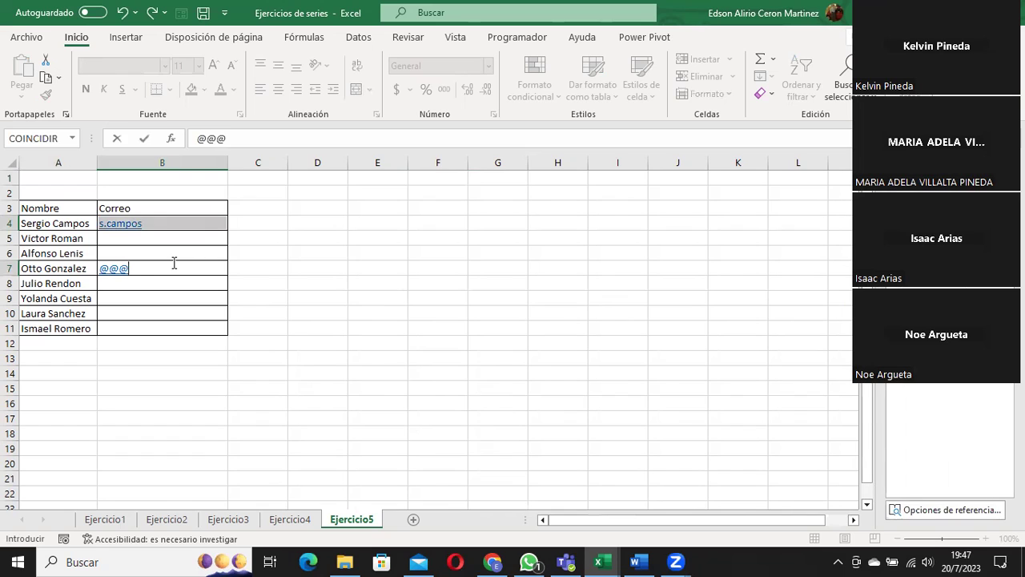
{"action": "key", "text": "Escape"}
{"action": "left_click", "coordinate": [152, 226]}
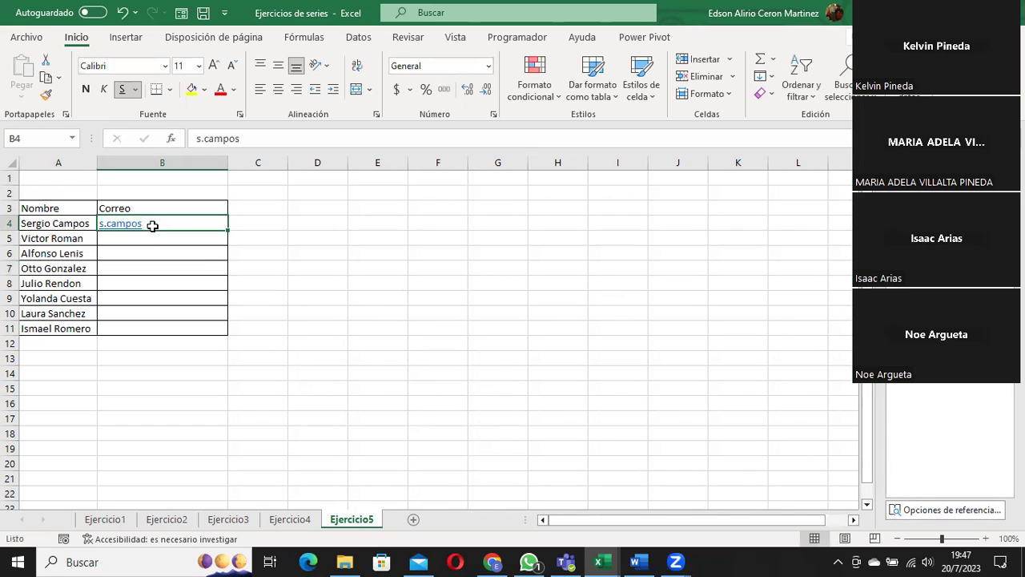
{"action": "double_click", "coordinate": [153, 226]}
{"action": "double_click", "coordinate": [160, 226]}
{"action": "type", "text": "@gmail-.com"}
{"action": "key", "text": "Return"}
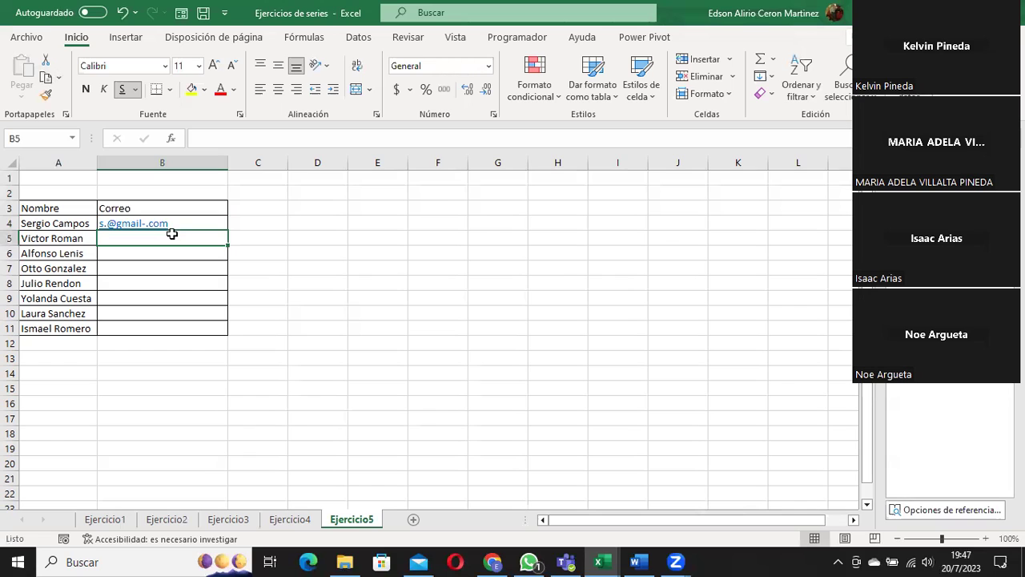
Discard the stray B5 entry and delete the malformed e-mail from B4, leaving it blank.
{"action": "type", "text": "v"}
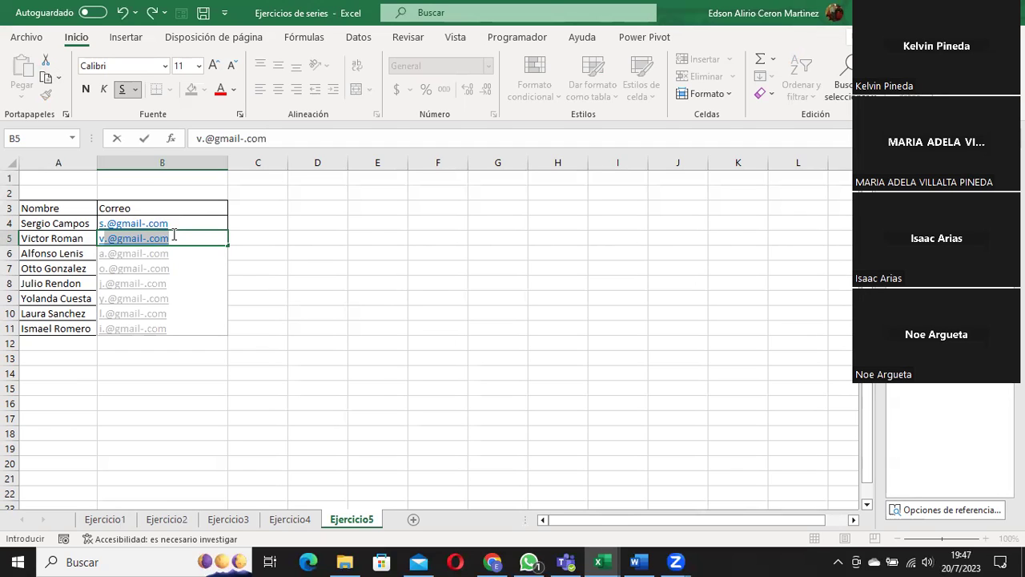
{"action": "key", "text": "Escape"}
{"action": "key", "text": "Escape"}
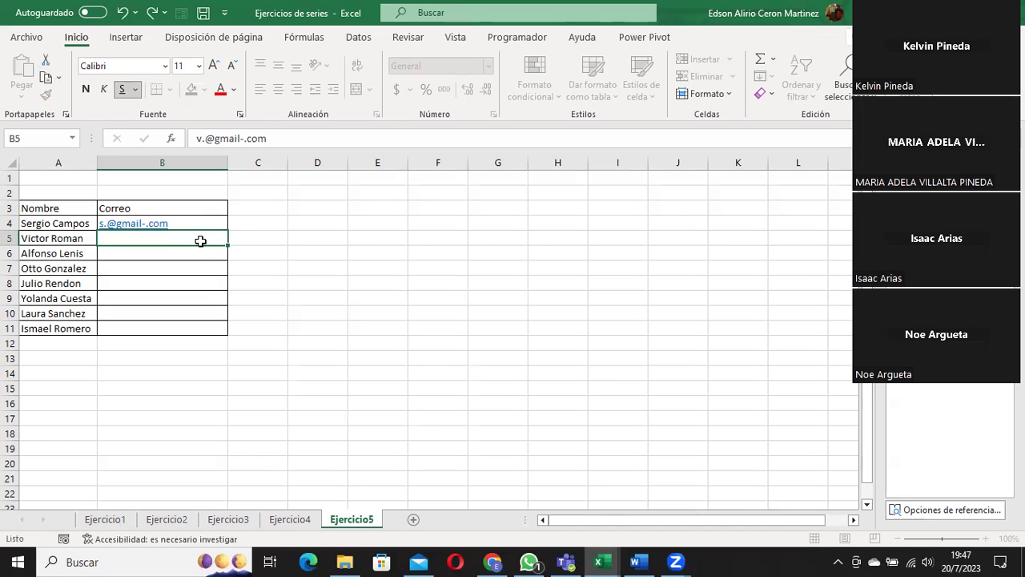
{"action": "left_click", "coordinate": [278, 229]}
{"action": "key", "text": "Left"}
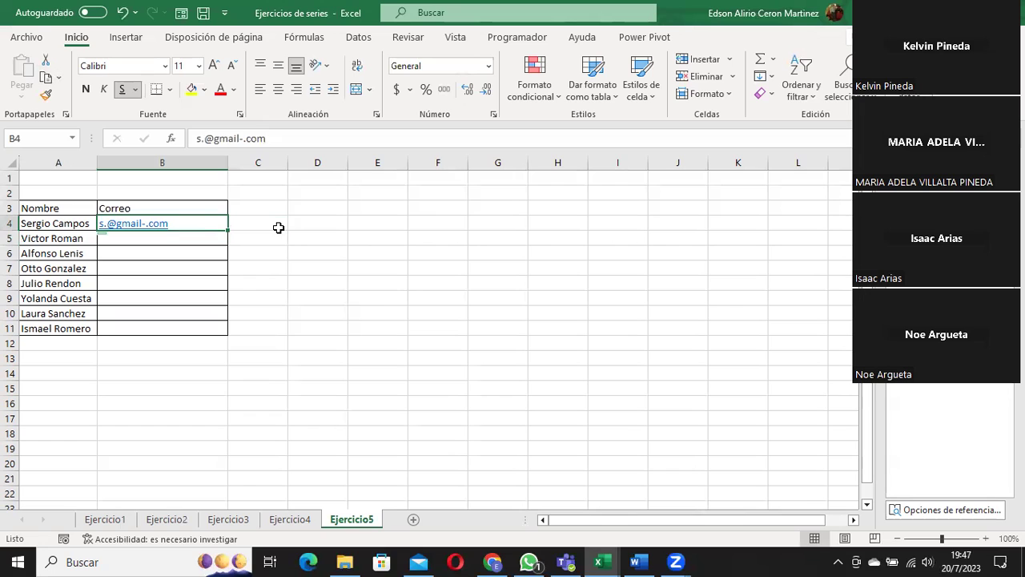
{"action": "key", "text": "Delete"}
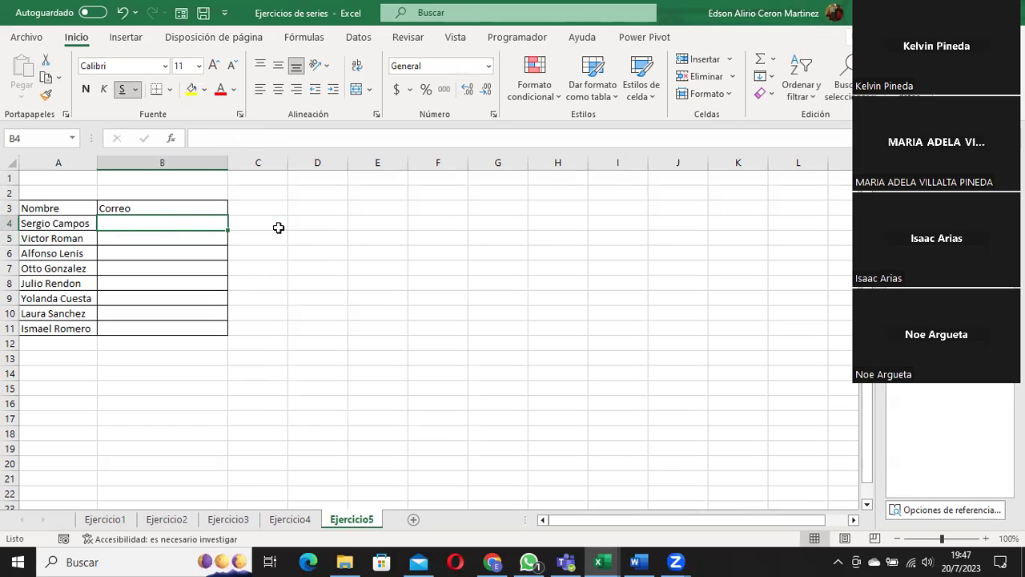
{"action": "type", "text": "s"}
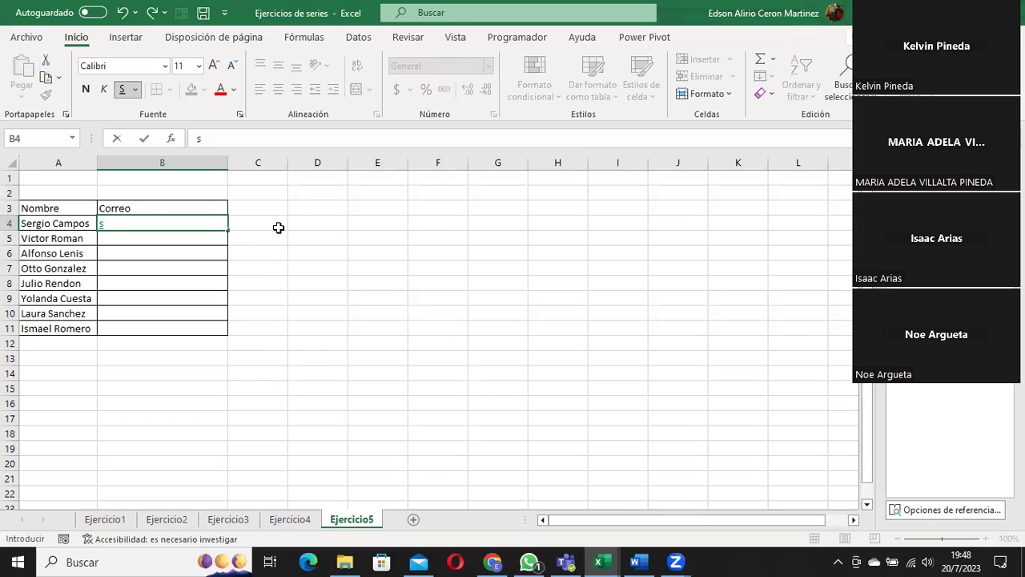
{"action": "type", "text": ".c"}
{"action": "key", "text": "Escape"}
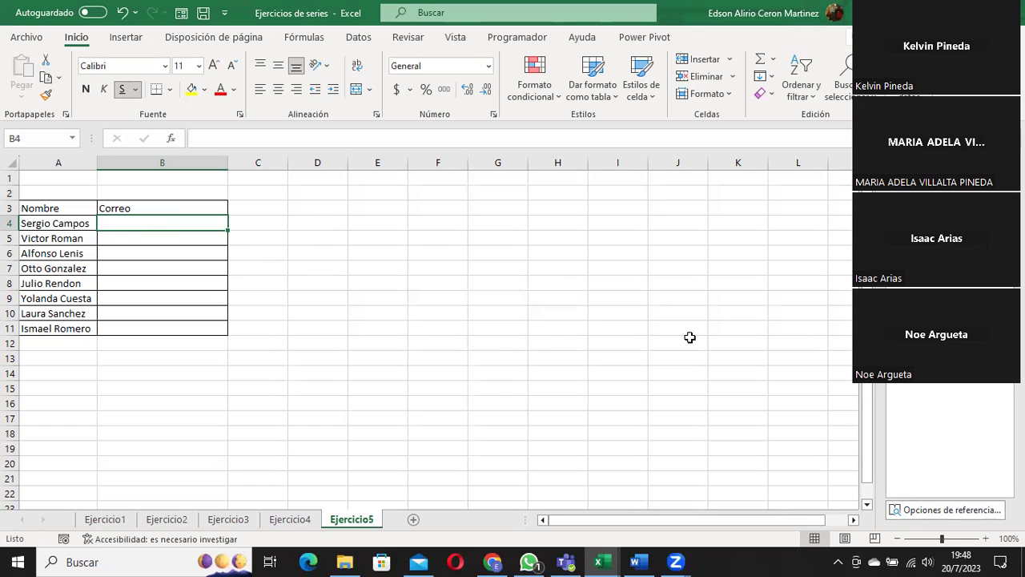
Zoom the worksheet to 120% and select the names in A4:A11.
{"action": "left_click", "coordinate": [985, 538]}
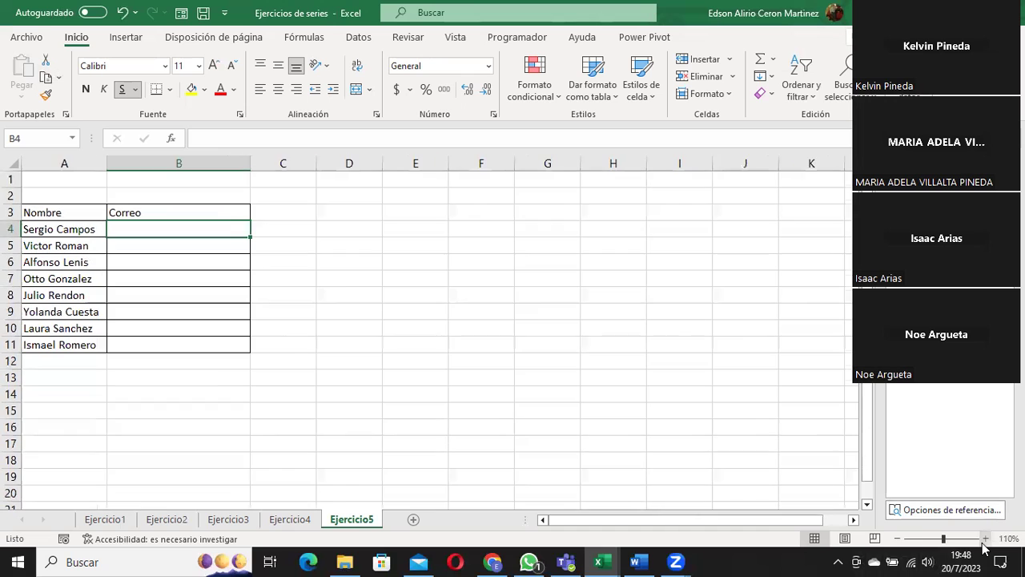
{"action": "left_click", "coordinate": [985, 538]}
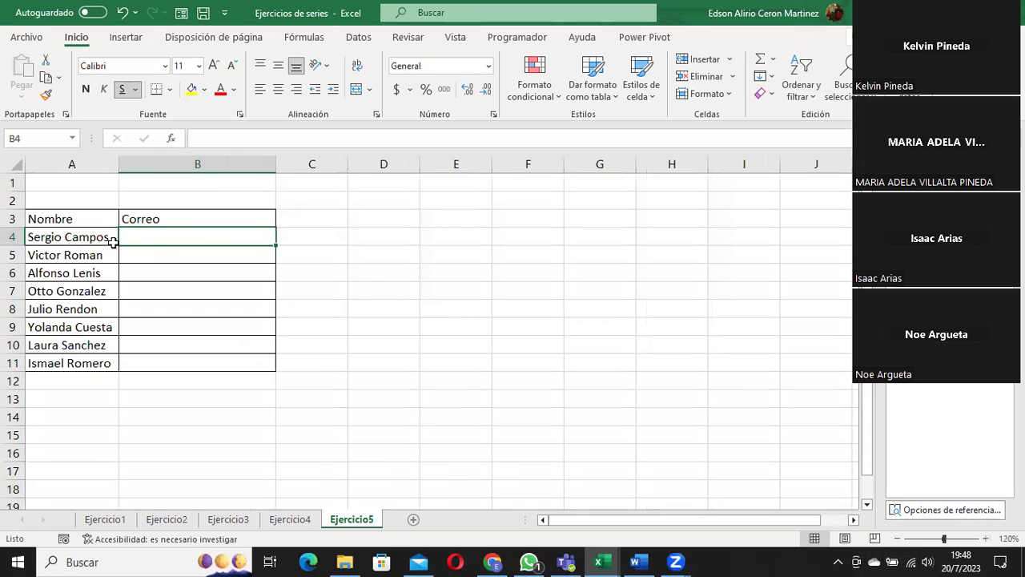
{"action": "left_click", "coordinate": [66, 238]}
{"action": "left_click_drag", "start_coordinate": [64, 254], "coordinate": [52, 361]}
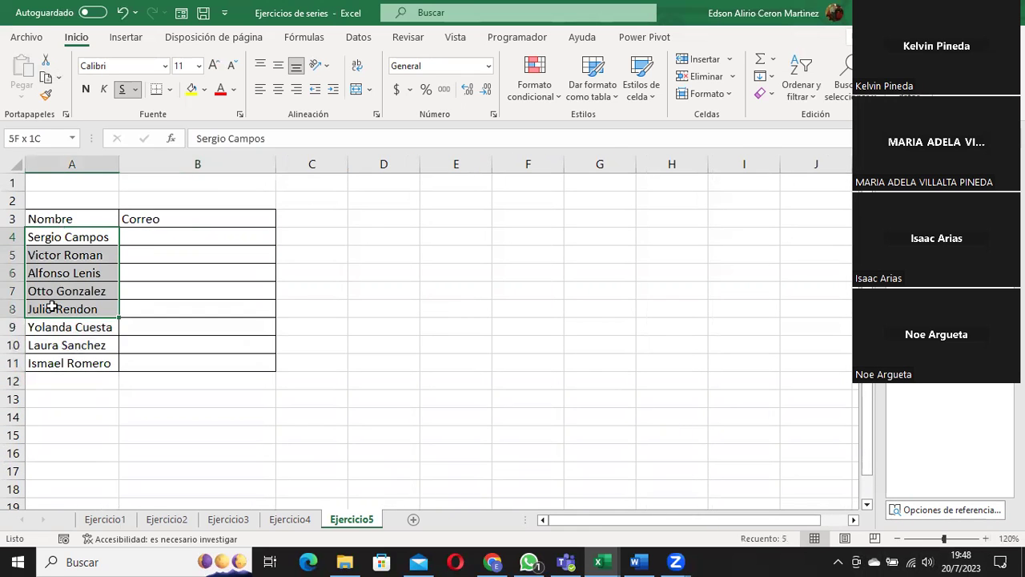
{"action": "left_click", "coordinate": [150, 239]}
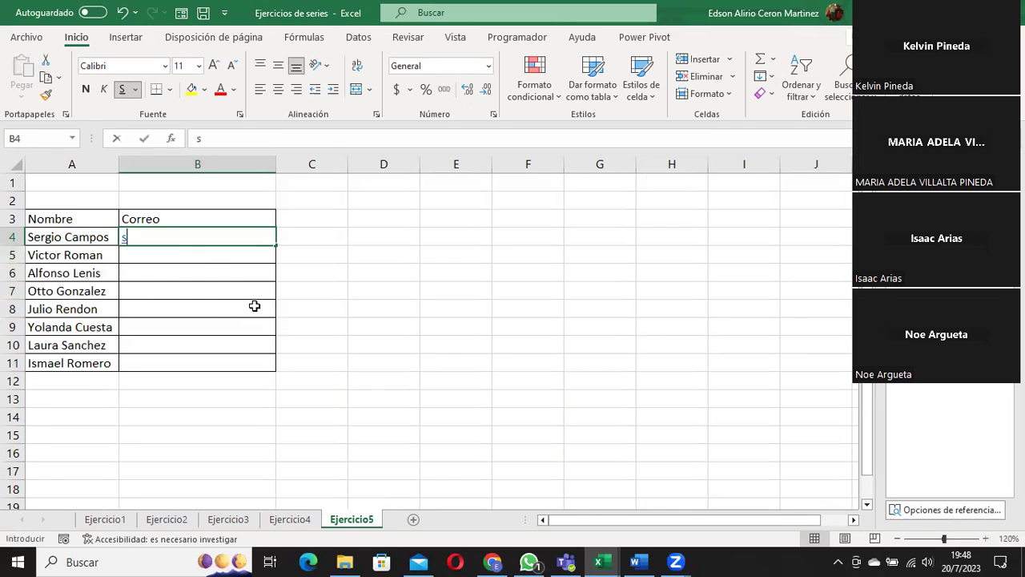
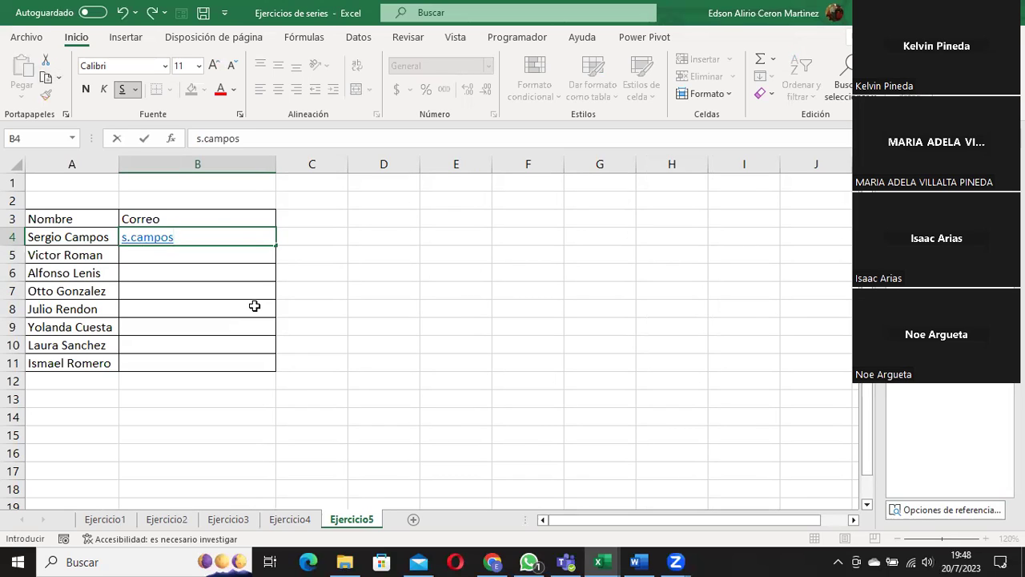
{"action": "key", "text": "ctrl+Return"}
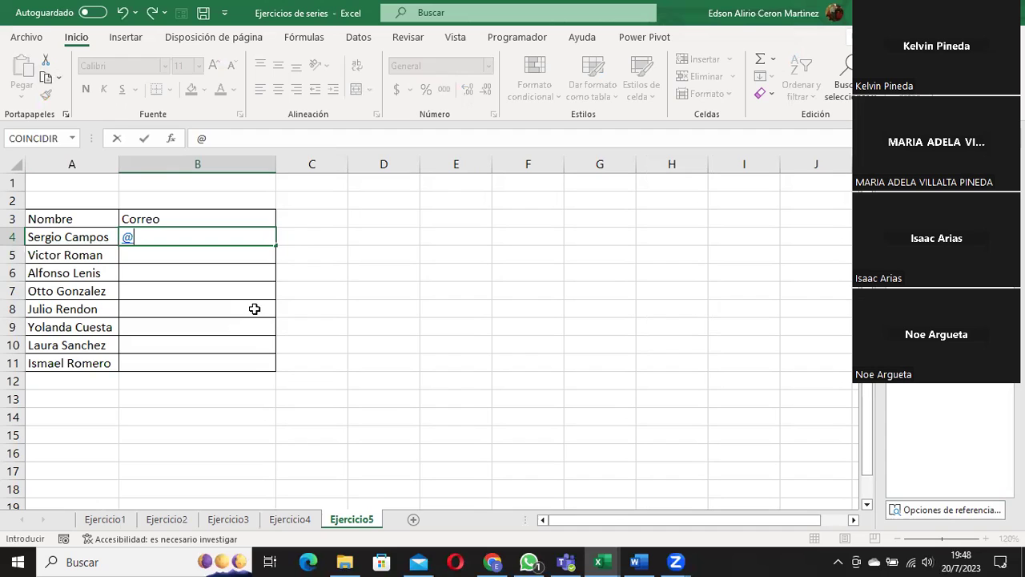
{"action": "key", "text": "Escape"}
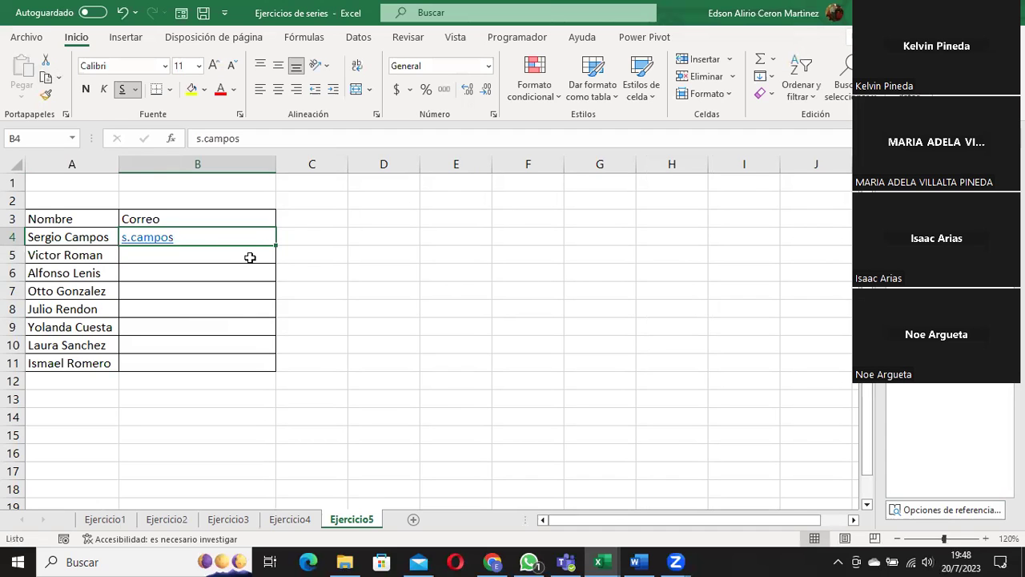
{"action": "double_click", "coordinate": [211, 240]}
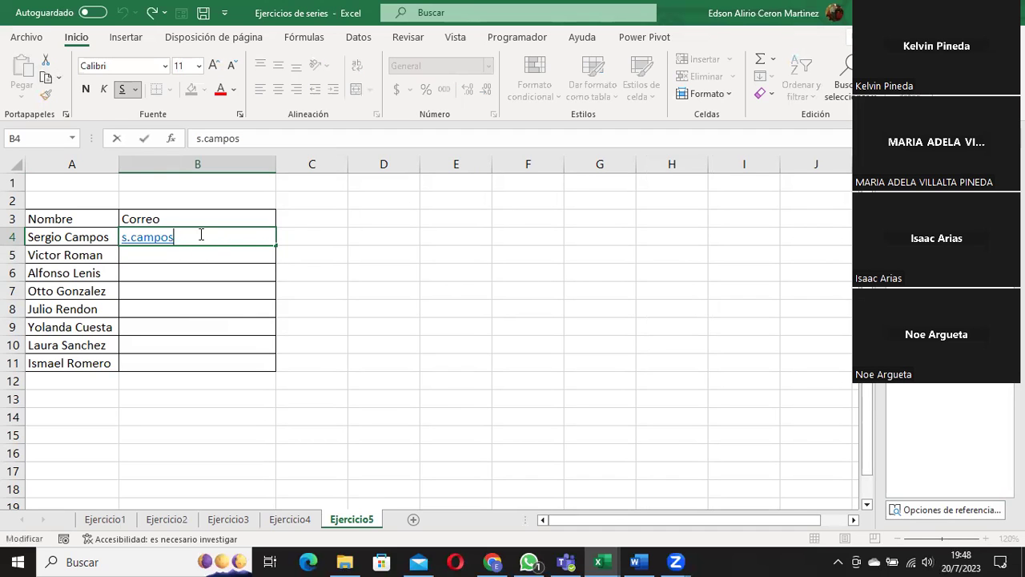
{"action": "type", "text": "@"}
{"action": "left_click", "coordinate": [346, 290]}
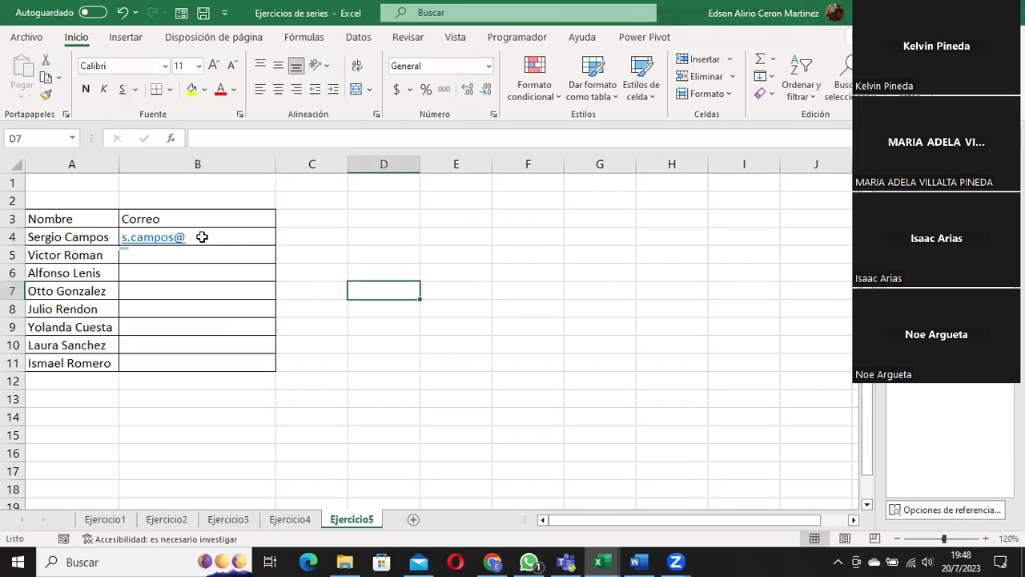
{"action": "double_click", "coordinate": [202, 237]}
{"action": "type", "text": "c"}
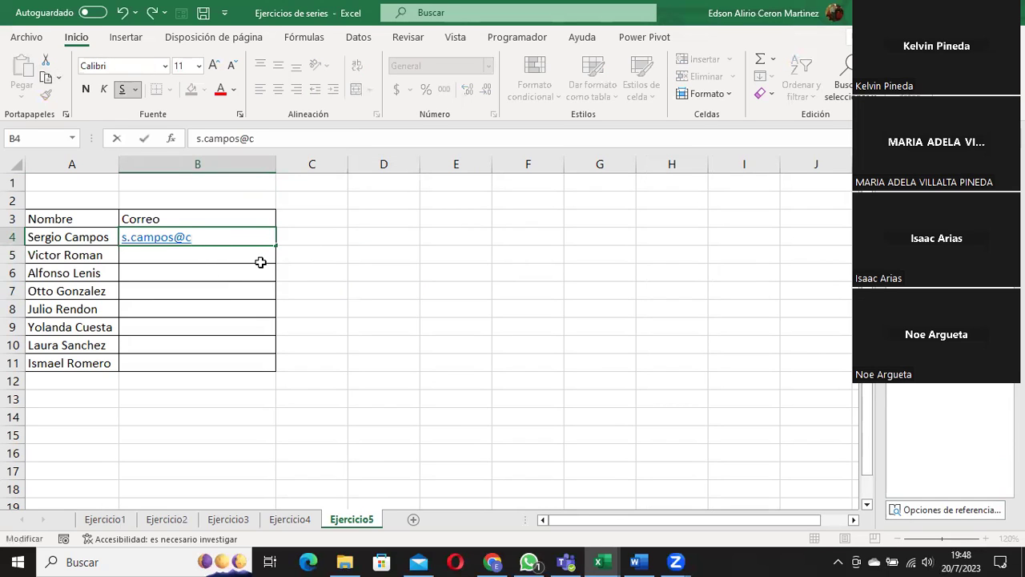
{"action": "key", "text": "BackSpace"}
{"action": "type", "text": "gmail.com"}
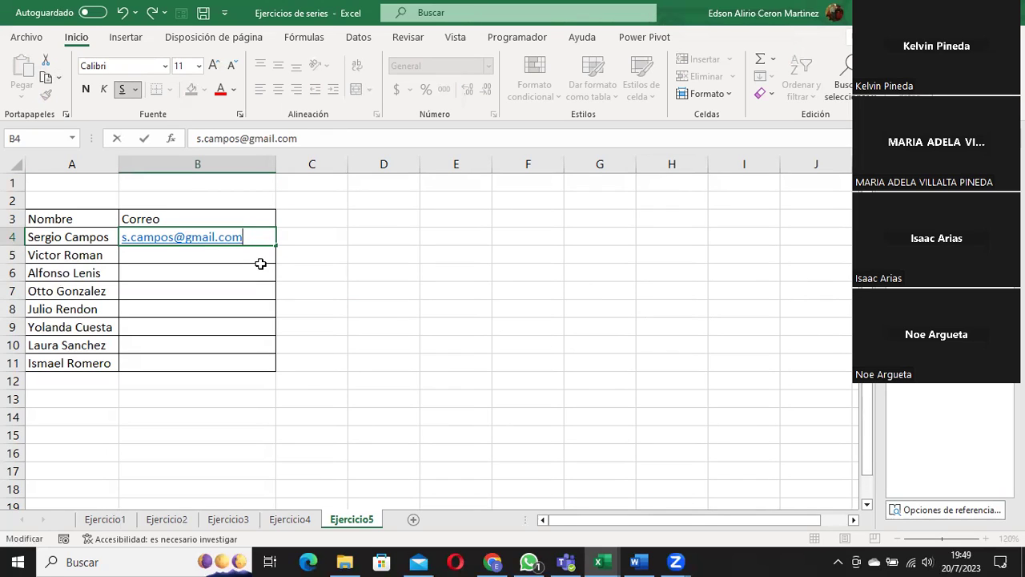
{"action": "key", "text": "Return"}
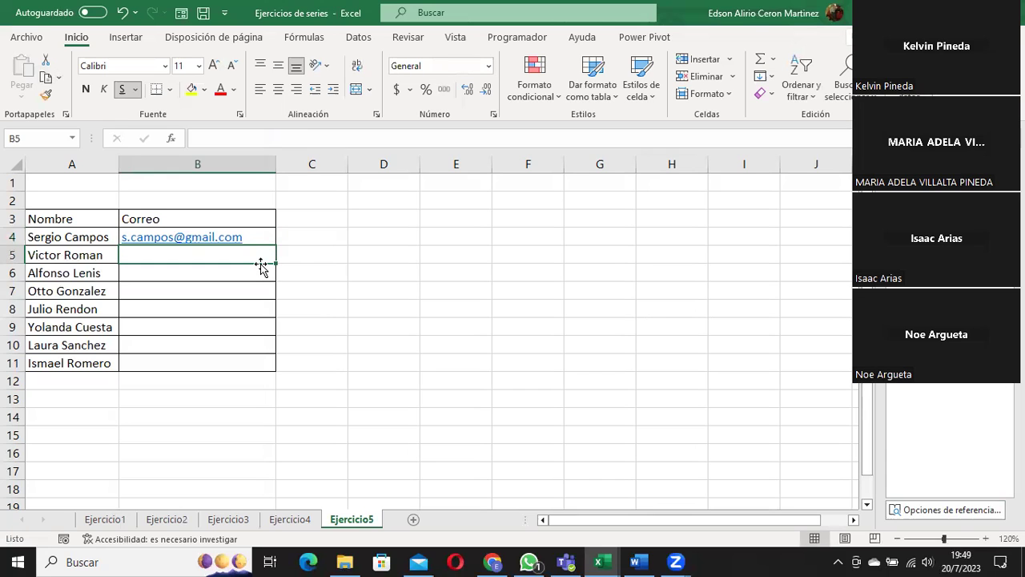
Start the next address in B5 and accept Flash Fill's matching Gmail addresses for B5:B11.
{"action": "type", "text": "vc"}
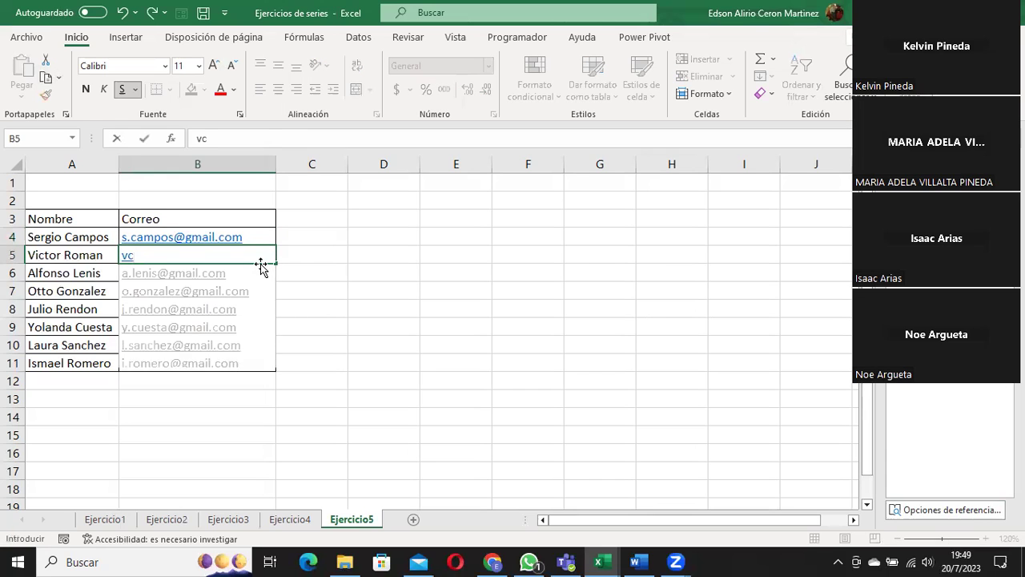
{"action": "key", "text": "BackSpace"}
{"action": "key", "text": "BackSpace"}
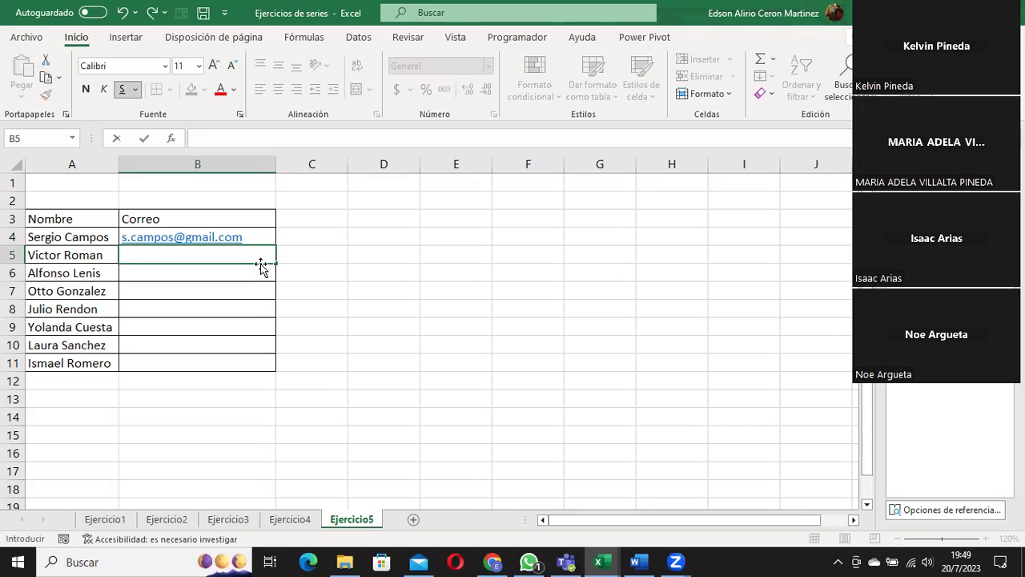
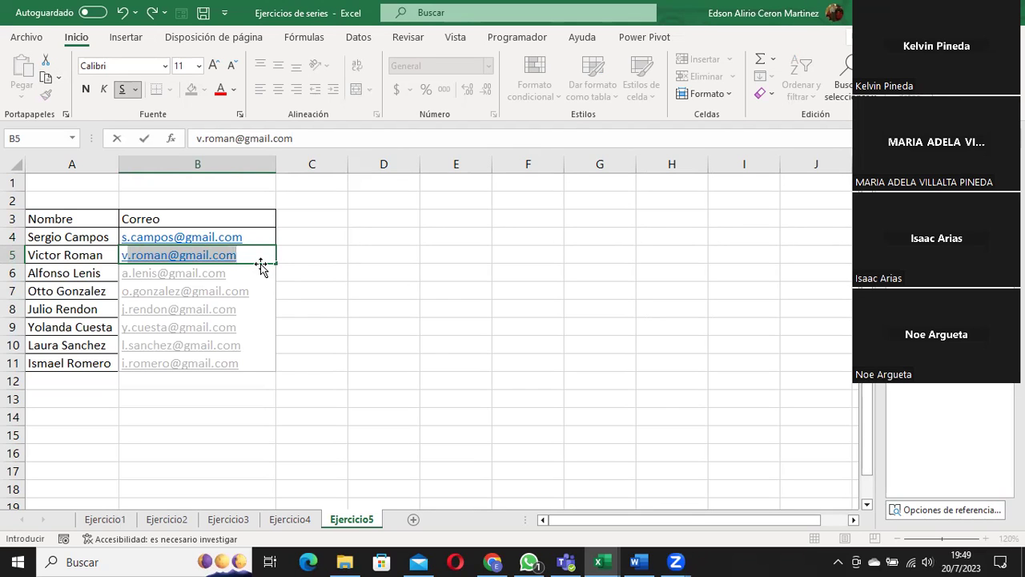
{"action": "key", "text": "Return"}
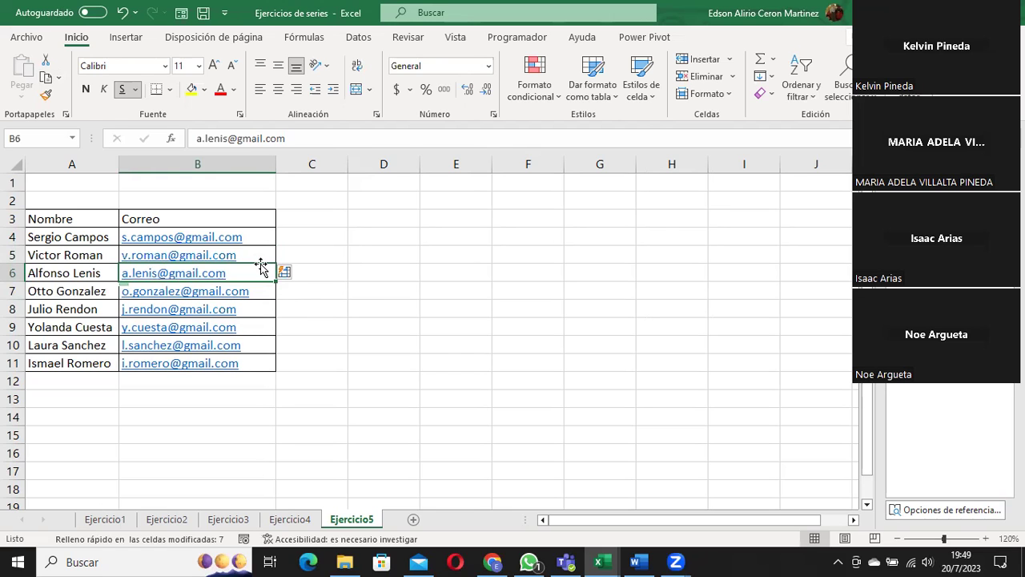
Open the Ejercicio1 sheet showing the USO DE SERIES examples.
{"action": "left_click", "coordinate": [107, 519]}
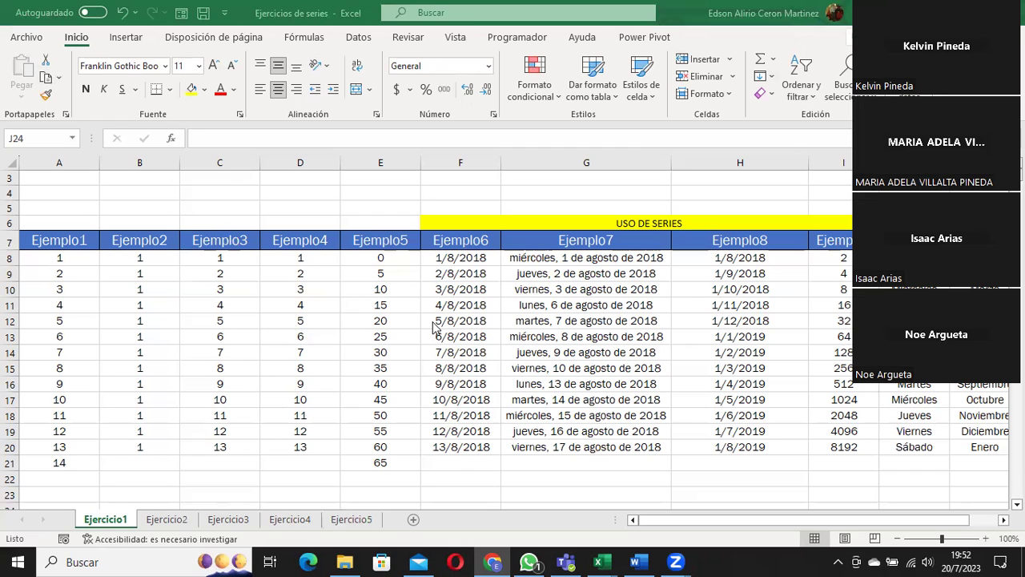
Beside the Series label in B2, enter CTRL in C2 and Clic Sostenido in D2.
{"action": "scroll", "coordinate": [446, 325], "scroll_direction": "down", "scroll_amount": 3}
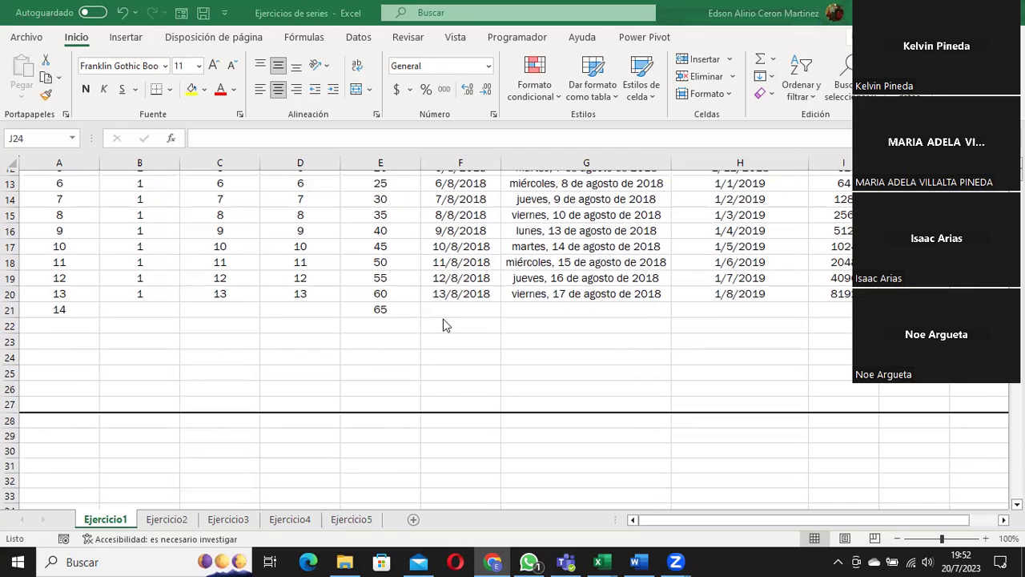
{"action": "scroll", "coordinate": [449, 316], "scroll_direction": "up", "scroll_amount": 4}
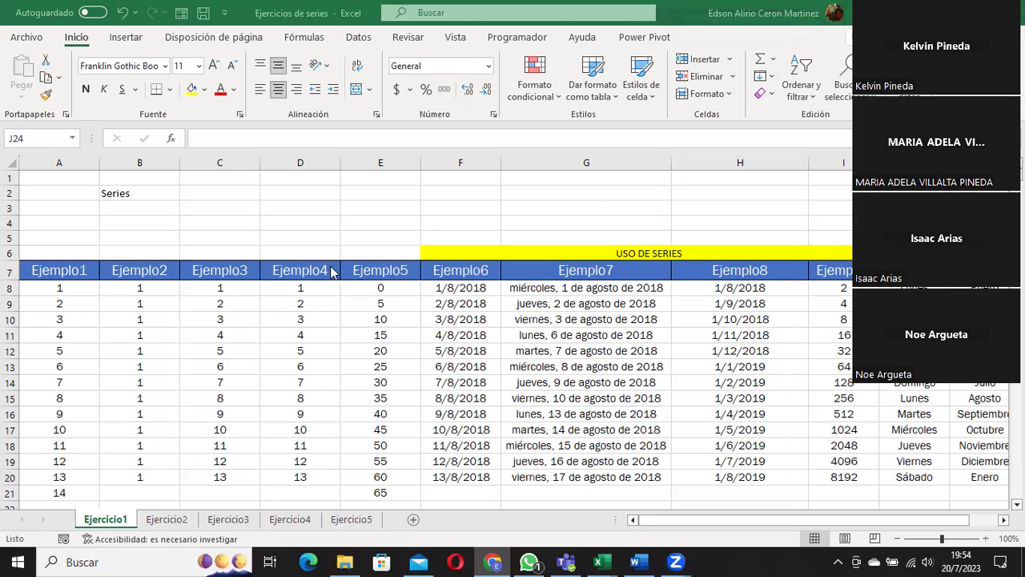
{"action": "left_click", "coordinate": [136, 194]}
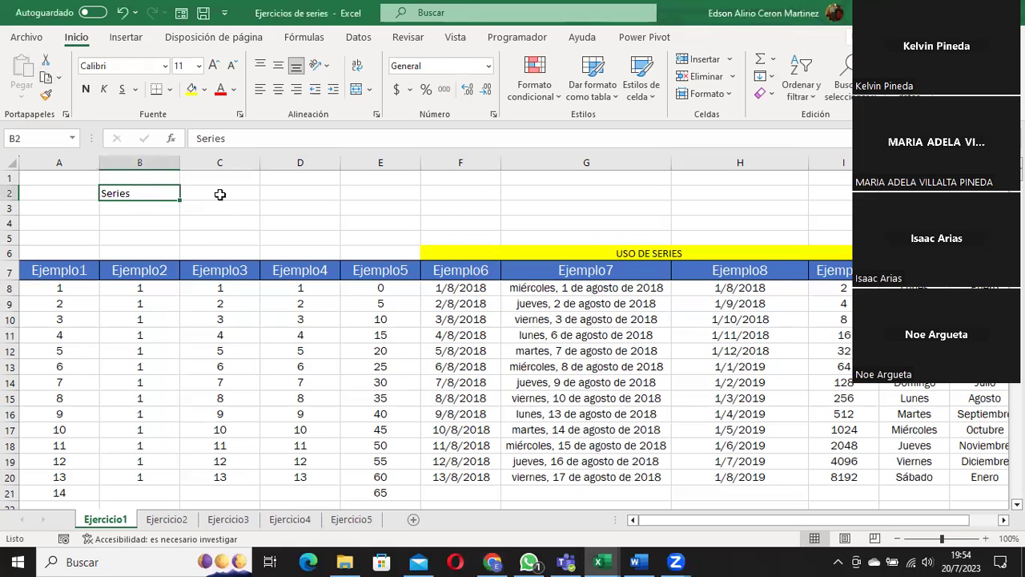
{"action": "left_click", "coordinate": [219, 194]}
{"action": "type", "text": "CTRL"}
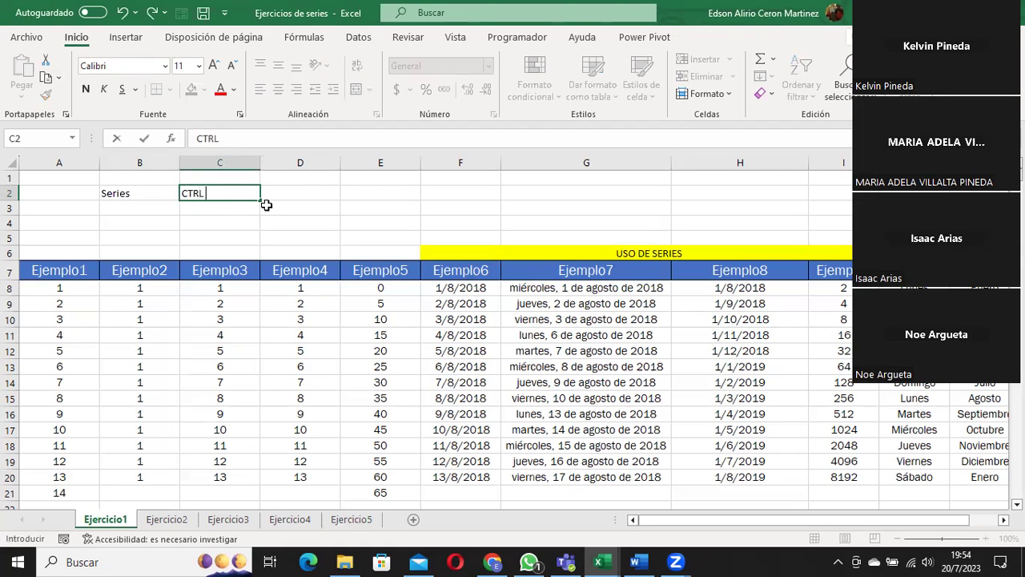
{"action": "key", "text": "Tab"}
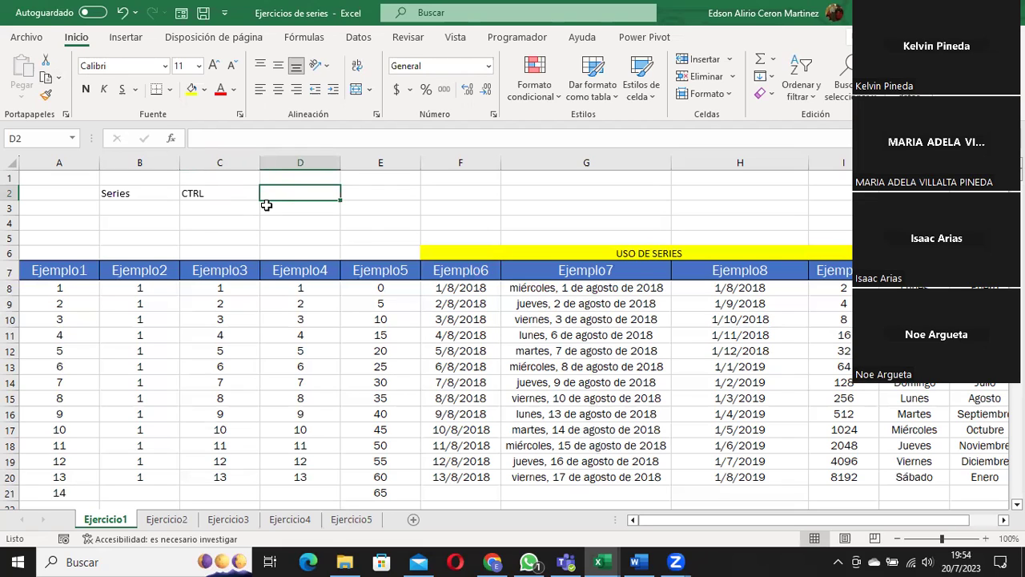
{"action": "type", "text": "Clic Sos"}
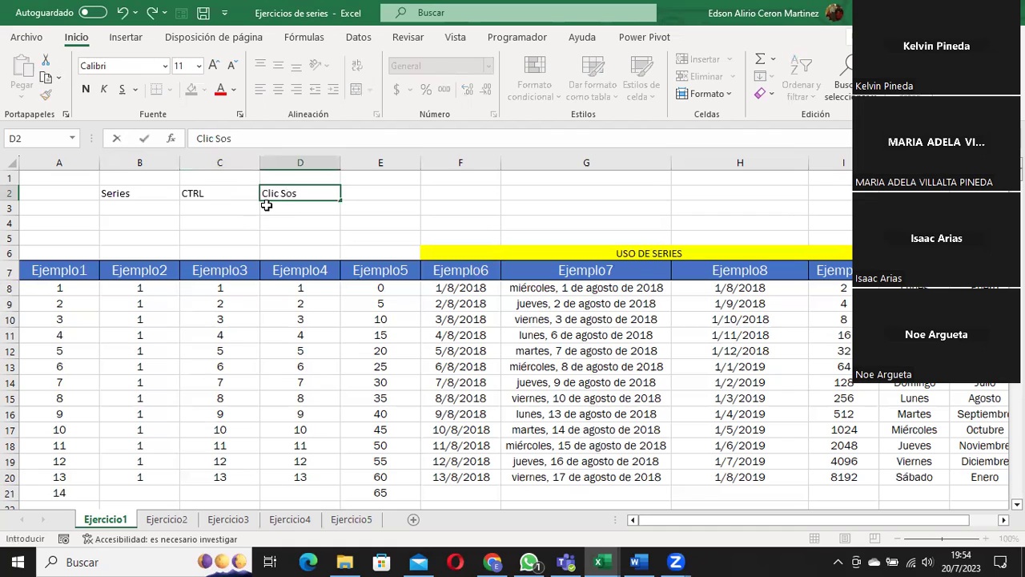
{"action": "type", "text": "tenido"}
{"action": "left_click", "coordinate": [405, 189]}
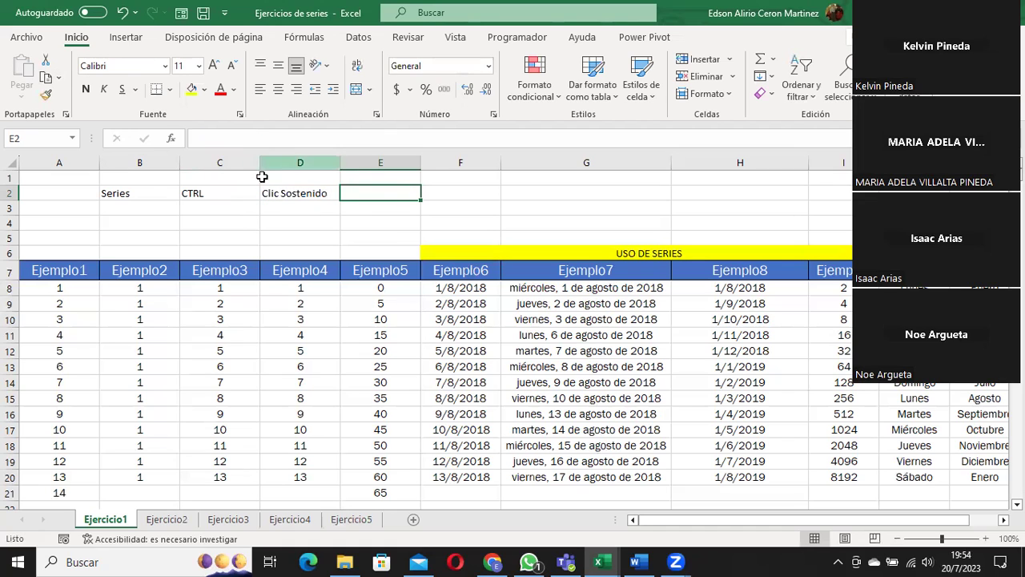
{"action": "left_click", "coordinate": [222, 193]}
{"action": "left_click", "coordinate": [293, 192]}
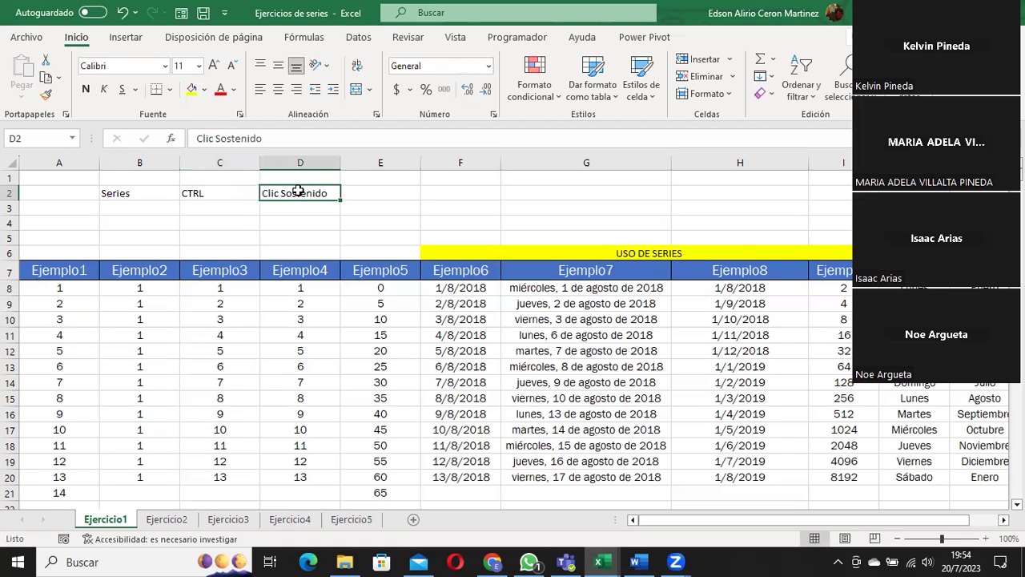
Copy the value 1 down the Ejercicio2 column from B8 to B20.
{"action": "left_click_drag", "start_coordinate": [69, 287], "coordinate": [79, 494]}
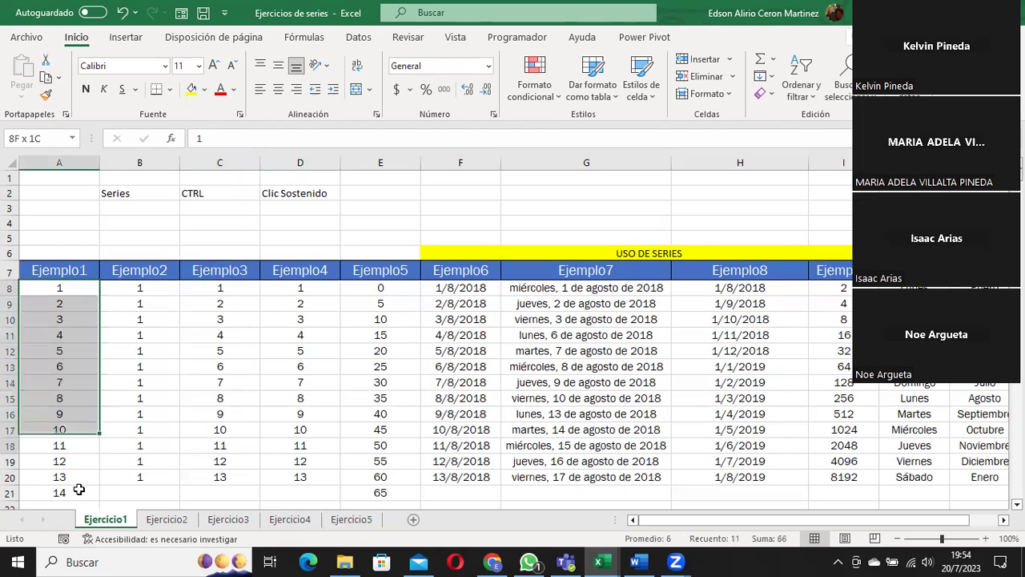
{"action": "left_click_drag", "start_coordinate": [139, 287], "coordinate": [141, 473]}
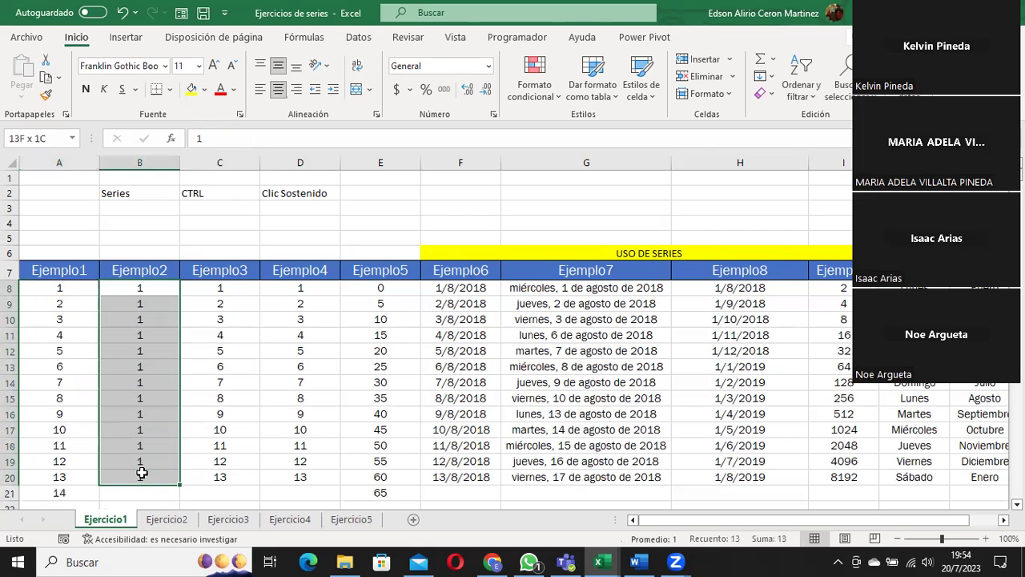
{"action": "left_click", "coordinate": [141, 286]}
{"action": "left_click_drag", "start_coordinate": [141, 286], "coordinate": [141, 476]}
{"action": "left_click_drag", "start_coordinate": [141, 475], "coordinate": [141, 477]}
{"action": "left_click", "coordinate": [142, 299]}
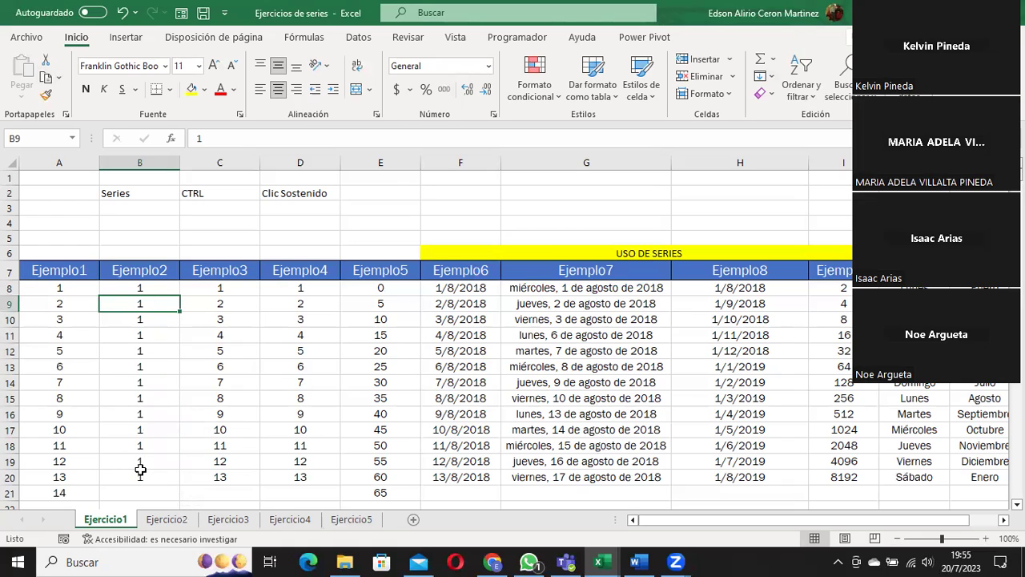
Check the Ejercicio1 and Ejercicio7 values, then switch to the Ejercicio5 sheet.
{"action": "left_click", "coordinate": [74, 288]}
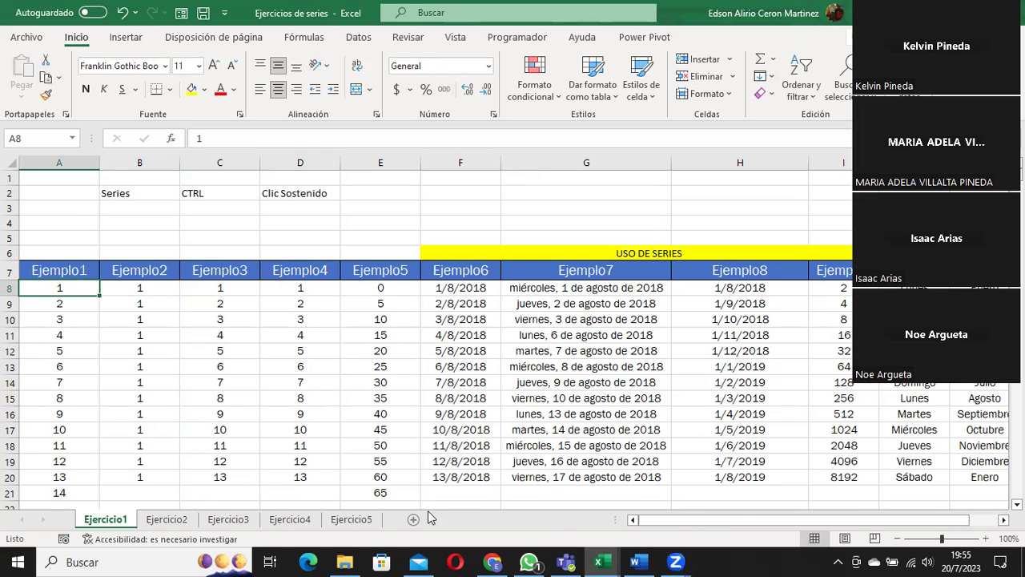
{"action": "left_click", "coordinate": [558, 302]}
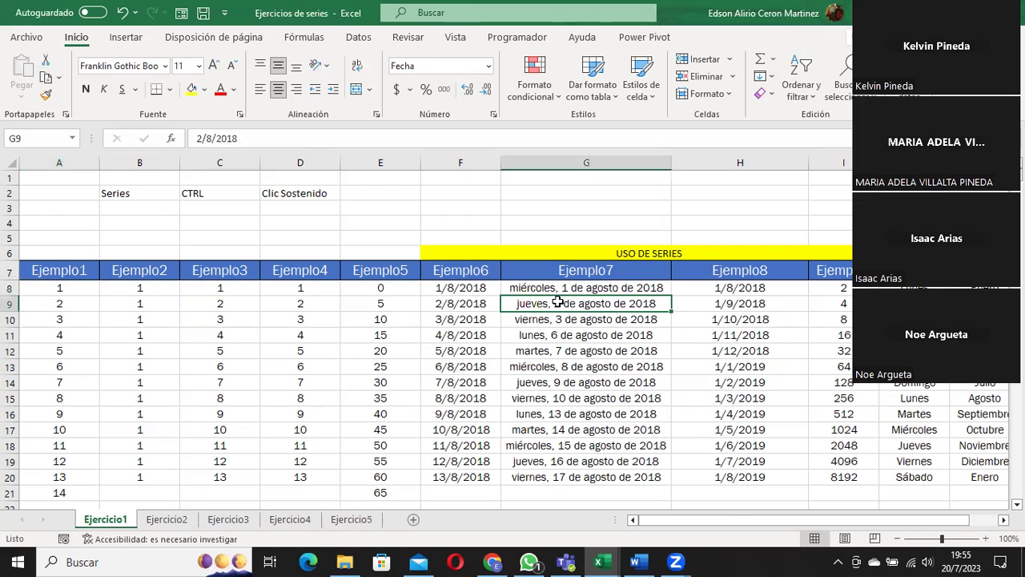
{"action": "left_click", "coordinate": [359, 521]}
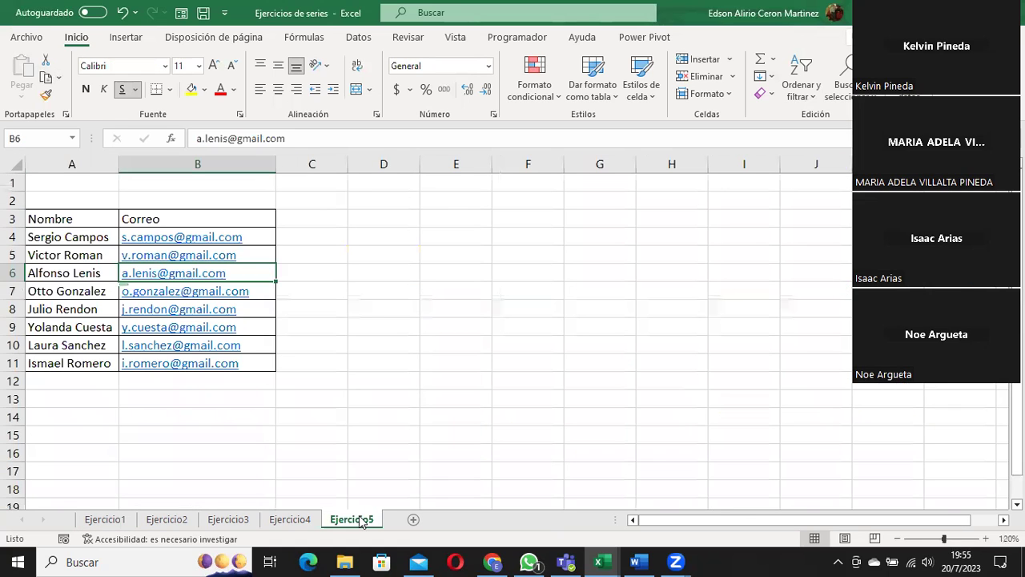
Select the e-mail addresses in B4:B11 and delete them, leaving only the names.
{"action": "left_click", "coordinate": [334, 232]}
{"action": "key", "text": "Left"}
{"action": "key", "text": "Left"}
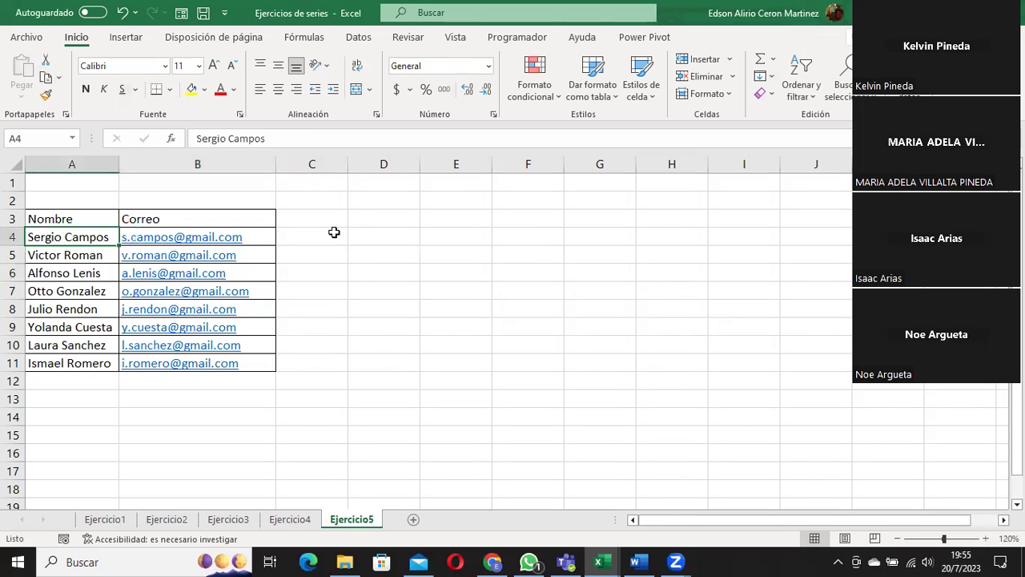
{"action": "key", "text": "Right"}
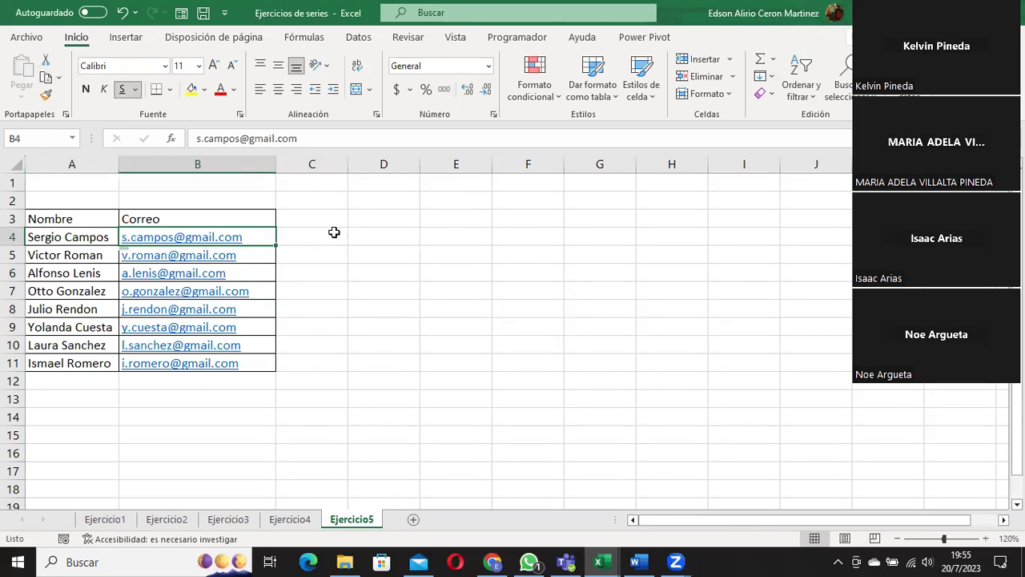
{"action": "key", "text": "shift+Down"}
{"action": "key", "text": "shift+Down"}
{"action": "key", "text": "shift+Down"}
{"action": "key", "text": "shift+Down"}
{"action": "key", "text": "shift+Down"}
{"action": "key", "text": "shift+Down"}
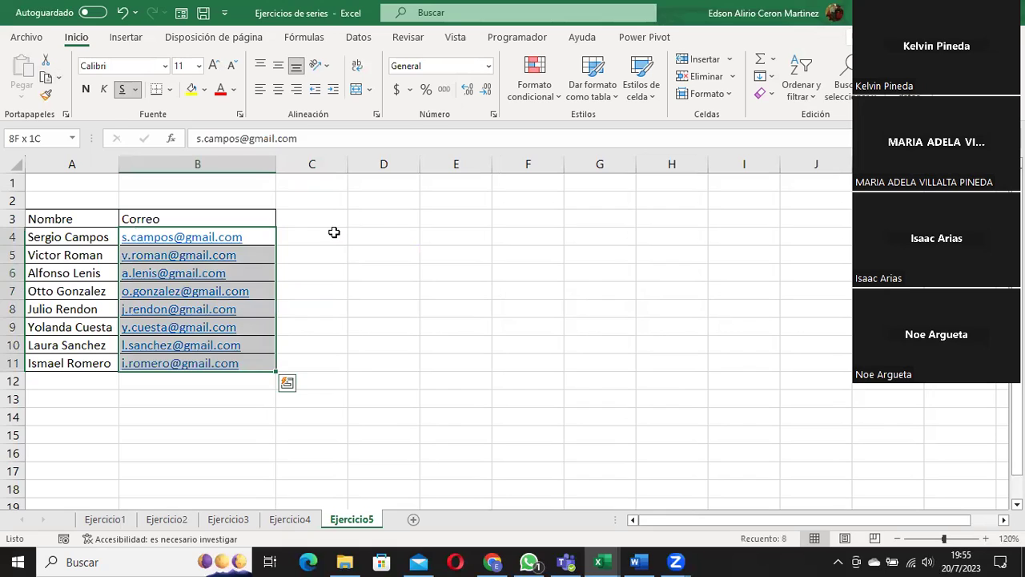
{"action": "key", "text": "Delete"}
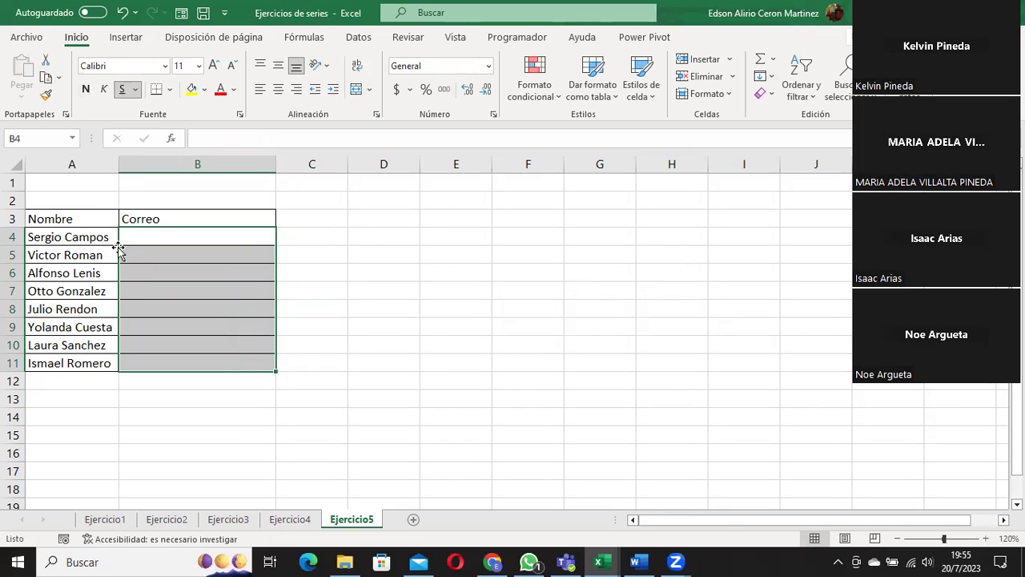
{"action": "left_click", "coordinate": [146, 238]}
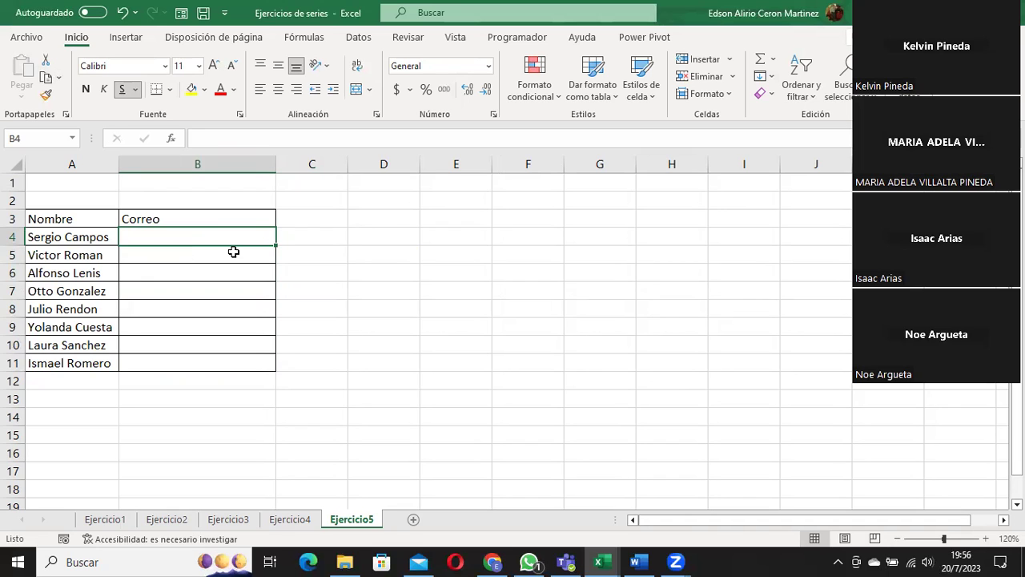
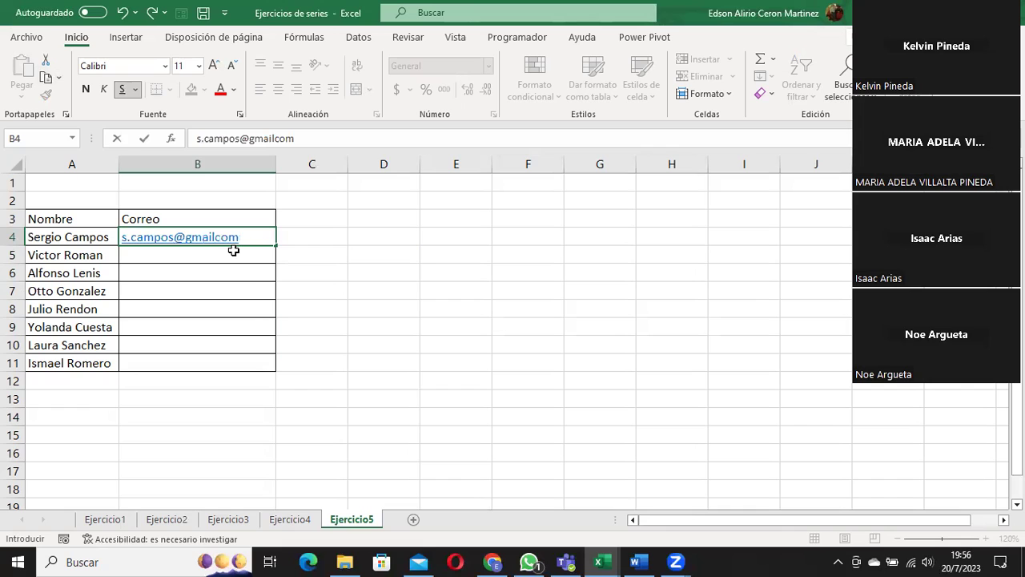
{"action": "key", "text": "Return"}
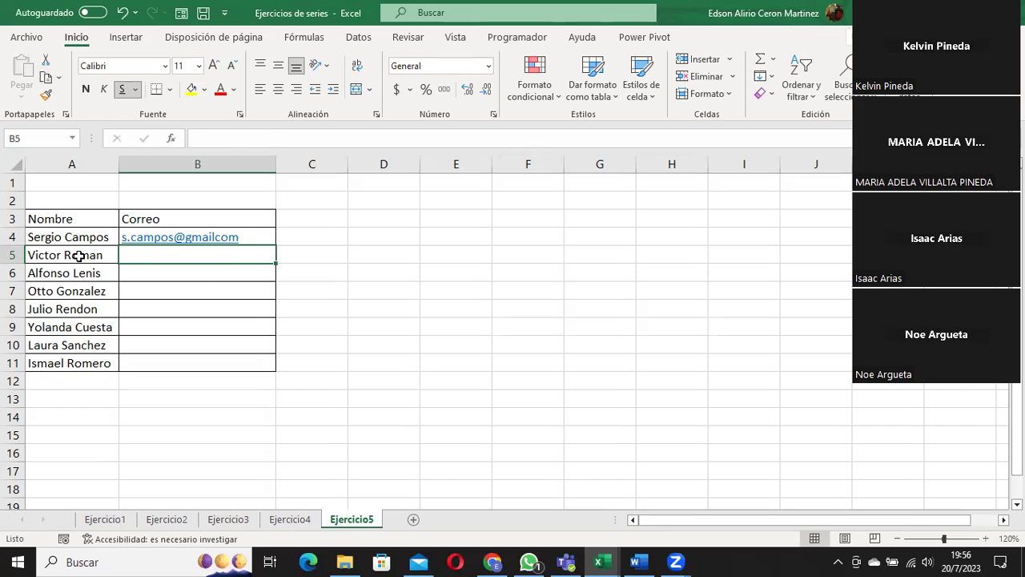
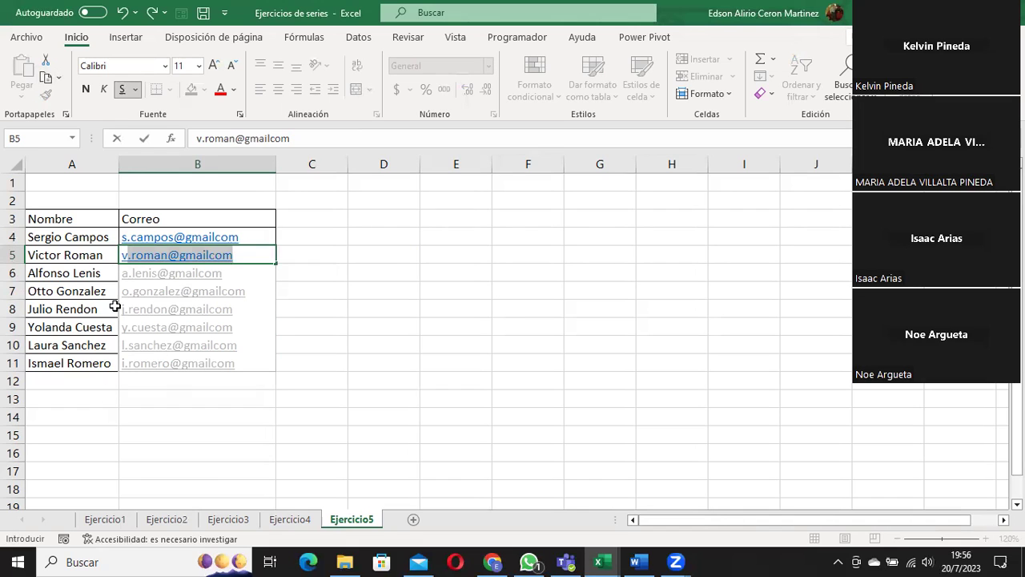
{"action": "key", "text": "Return"}
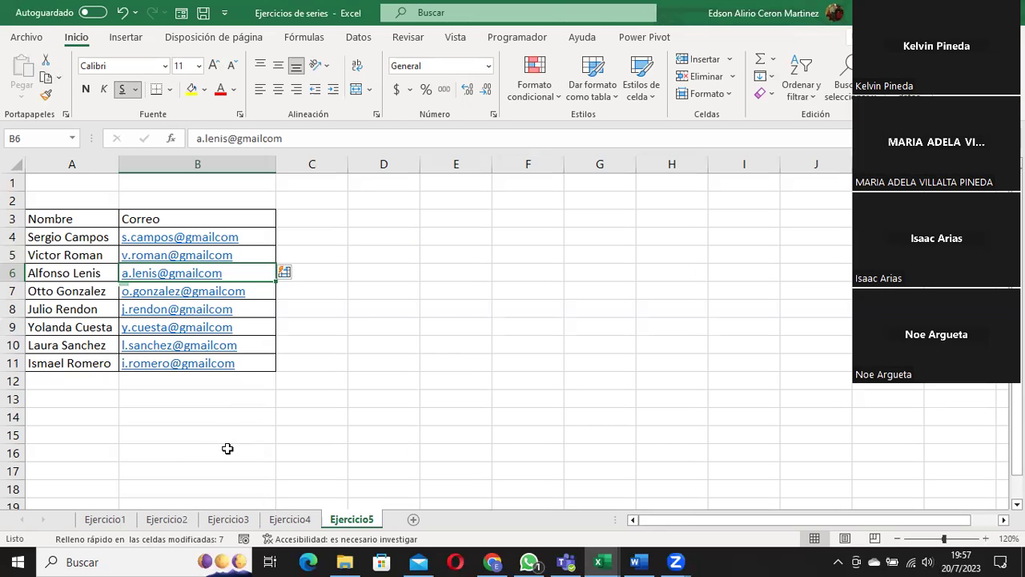
Back on Ejercicio1, point out the Series, CTRL and Clic Sostenido labels, then open Rellenar.
{"action": "left_click", "coordinate": [105, 519]}
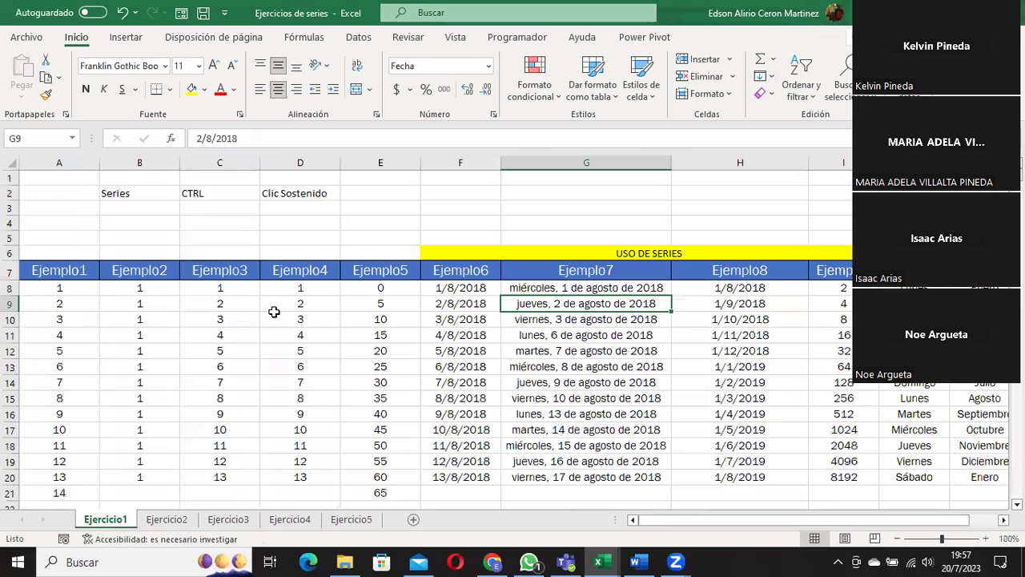
{"action": "left_click", "coordinate": [265, 193]}
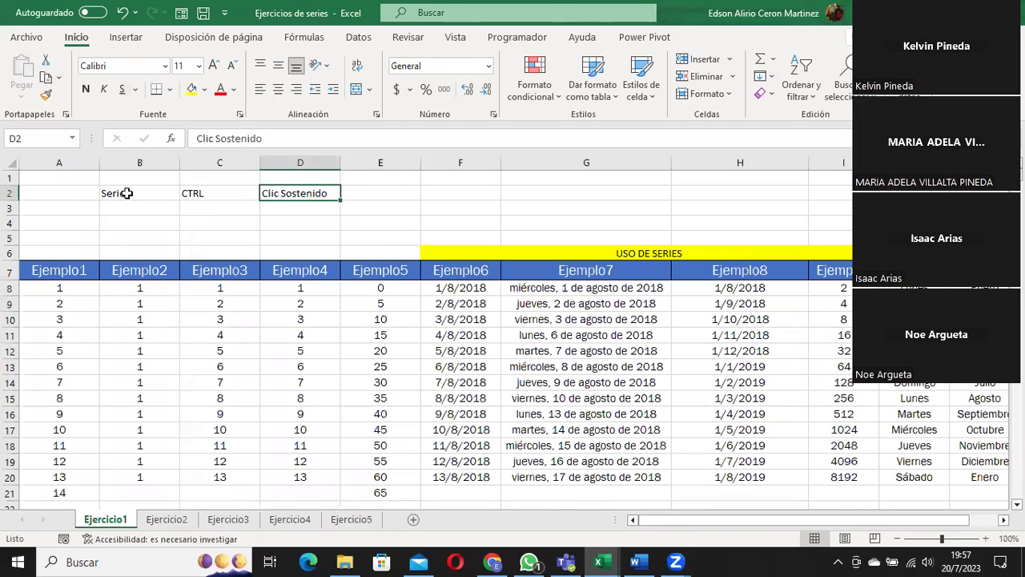
{"action": "left_click", "coordinate": [126, 193]}
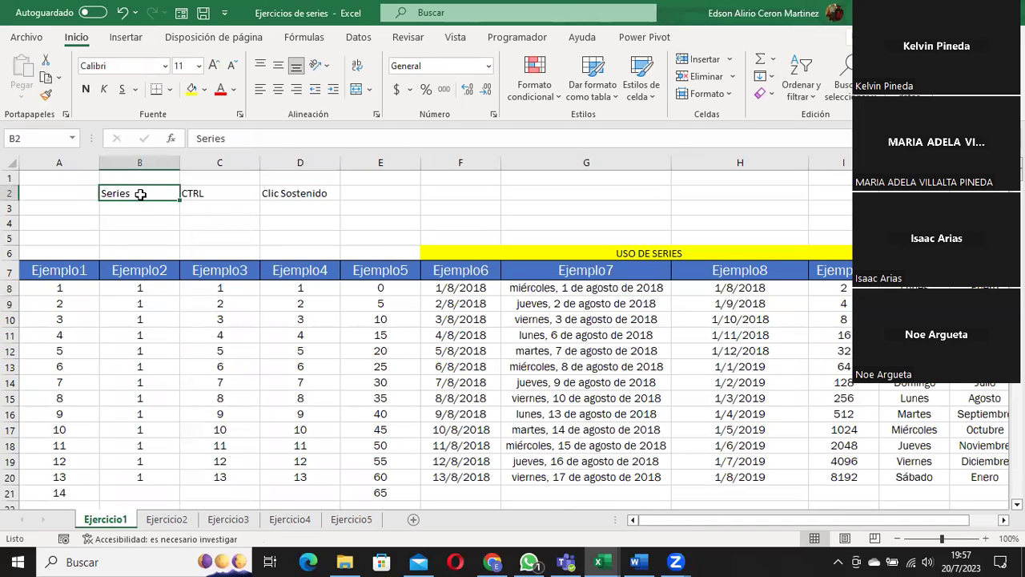
{"action": "left_click", "coordinate": [220, 190]}
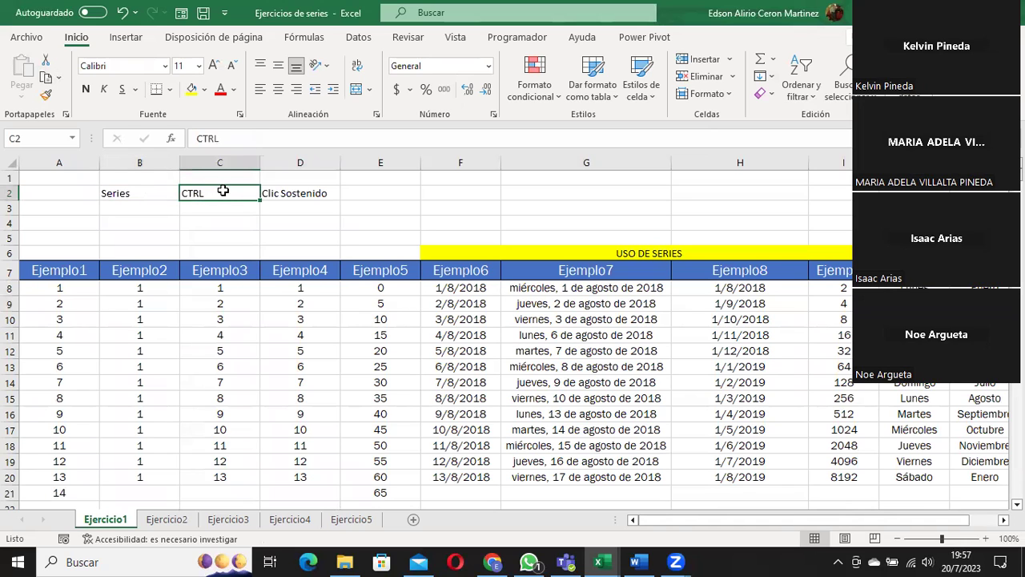
{"action": "left_click", "coordinate": [303, 193]}
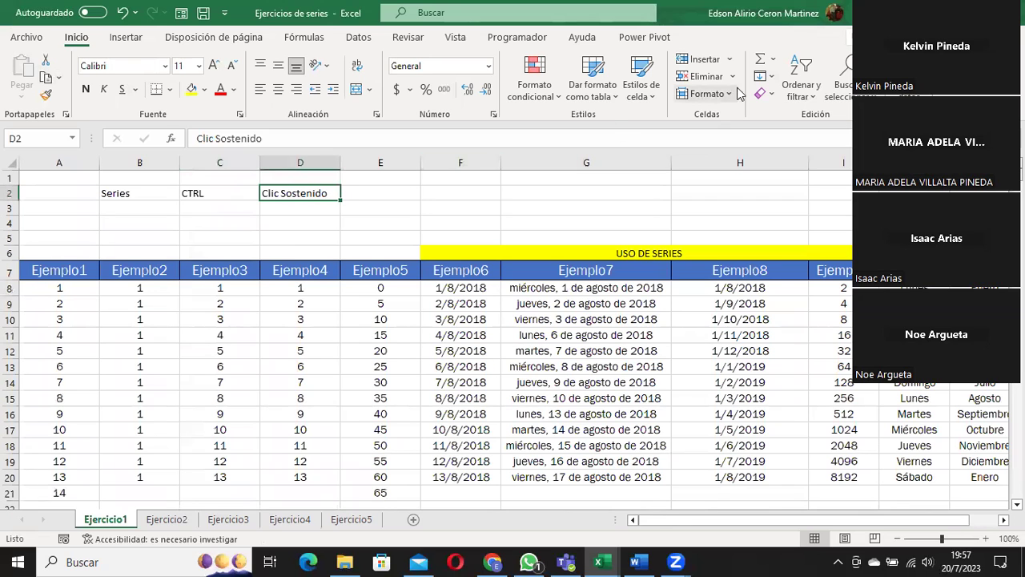
{"action": "left_click", "coordinate": [773, 77]}
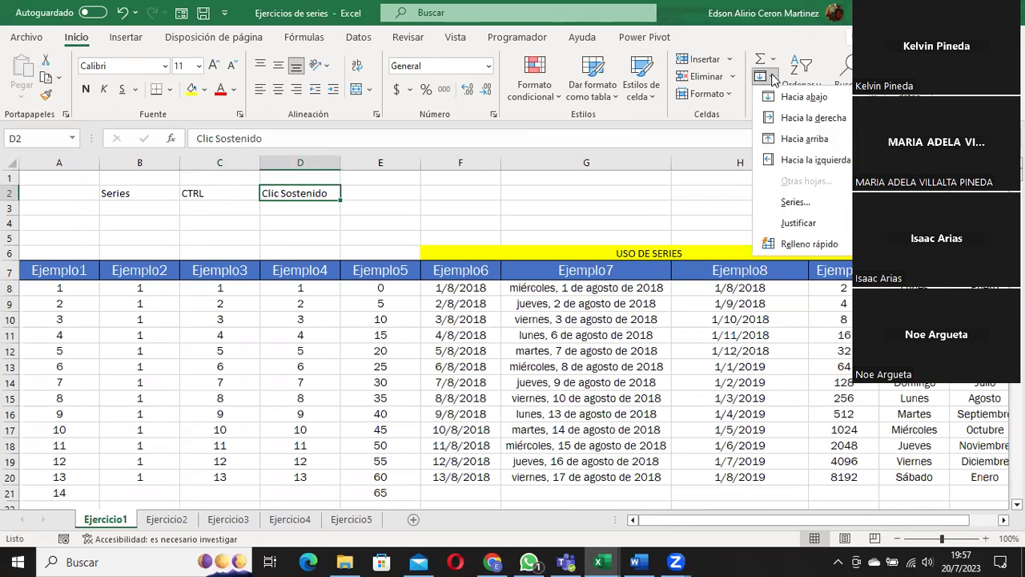
Open Series... from the Rellenar menu, review the dialog, and cancel without changes.
{"action": "left_click", "coordinate": [785, 205]}
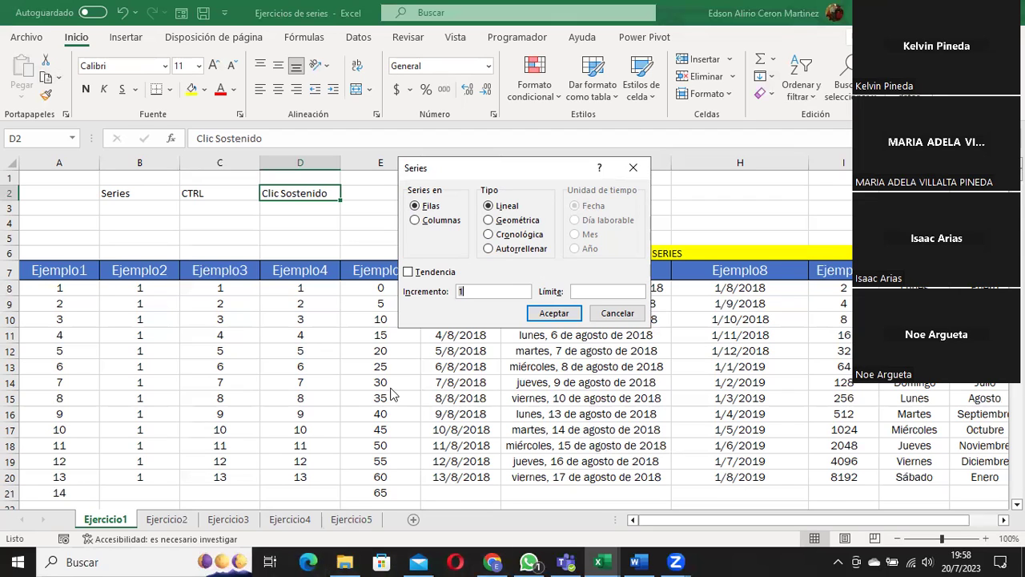
{"action": "left_click", "coordinate": [612, 314]}
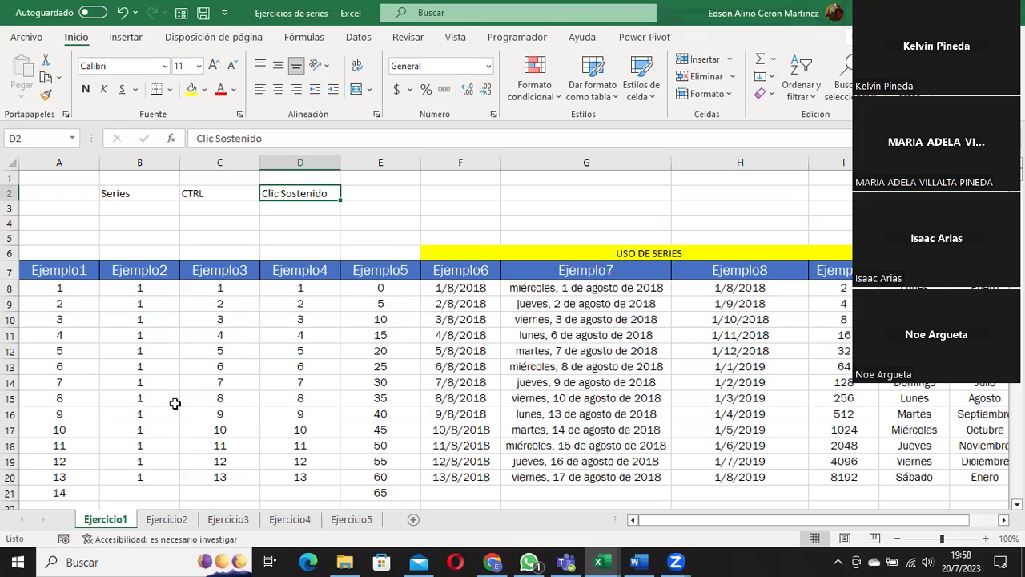
{"action": "left_click", "coordinate": [293, 225]}
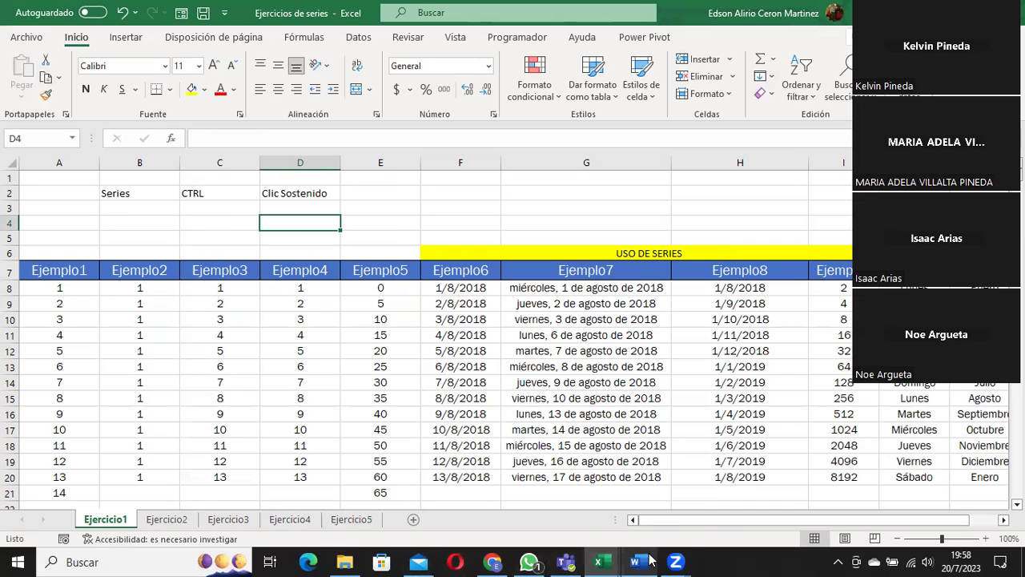
{"action": "mouse_move", "coordinate": [675, 561]}
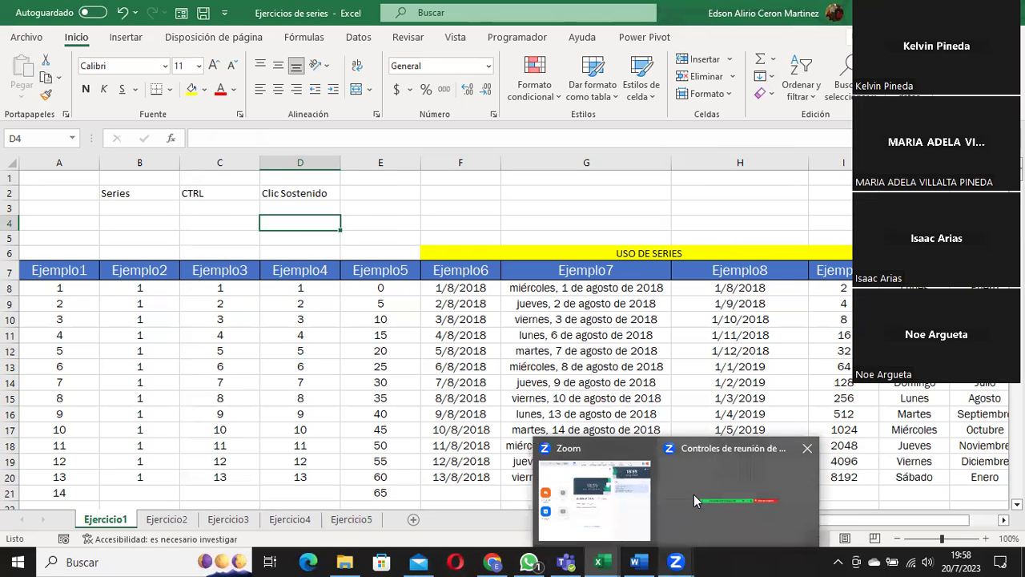
{"action": "left_click", "coordinate": [694, 495]}
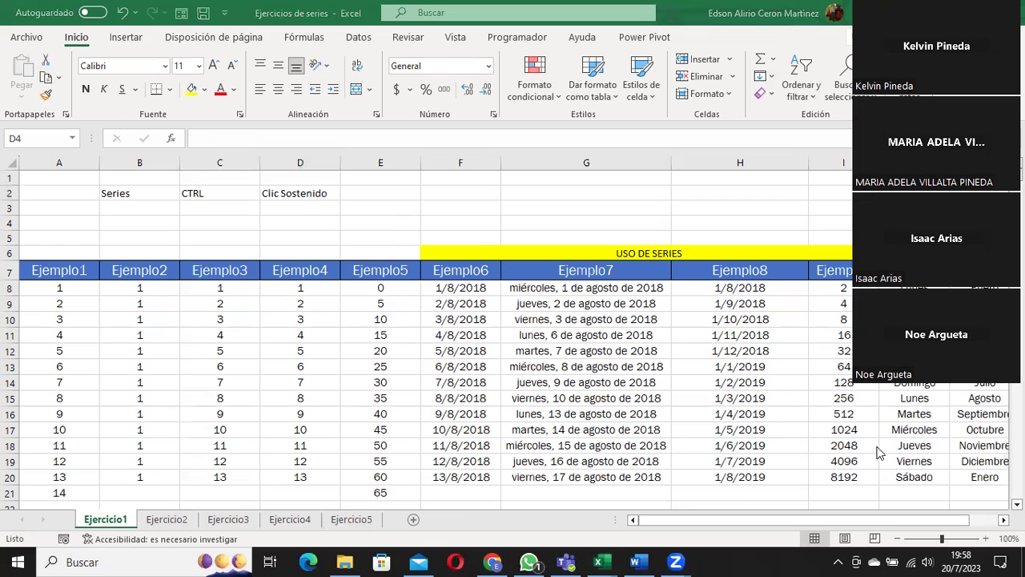